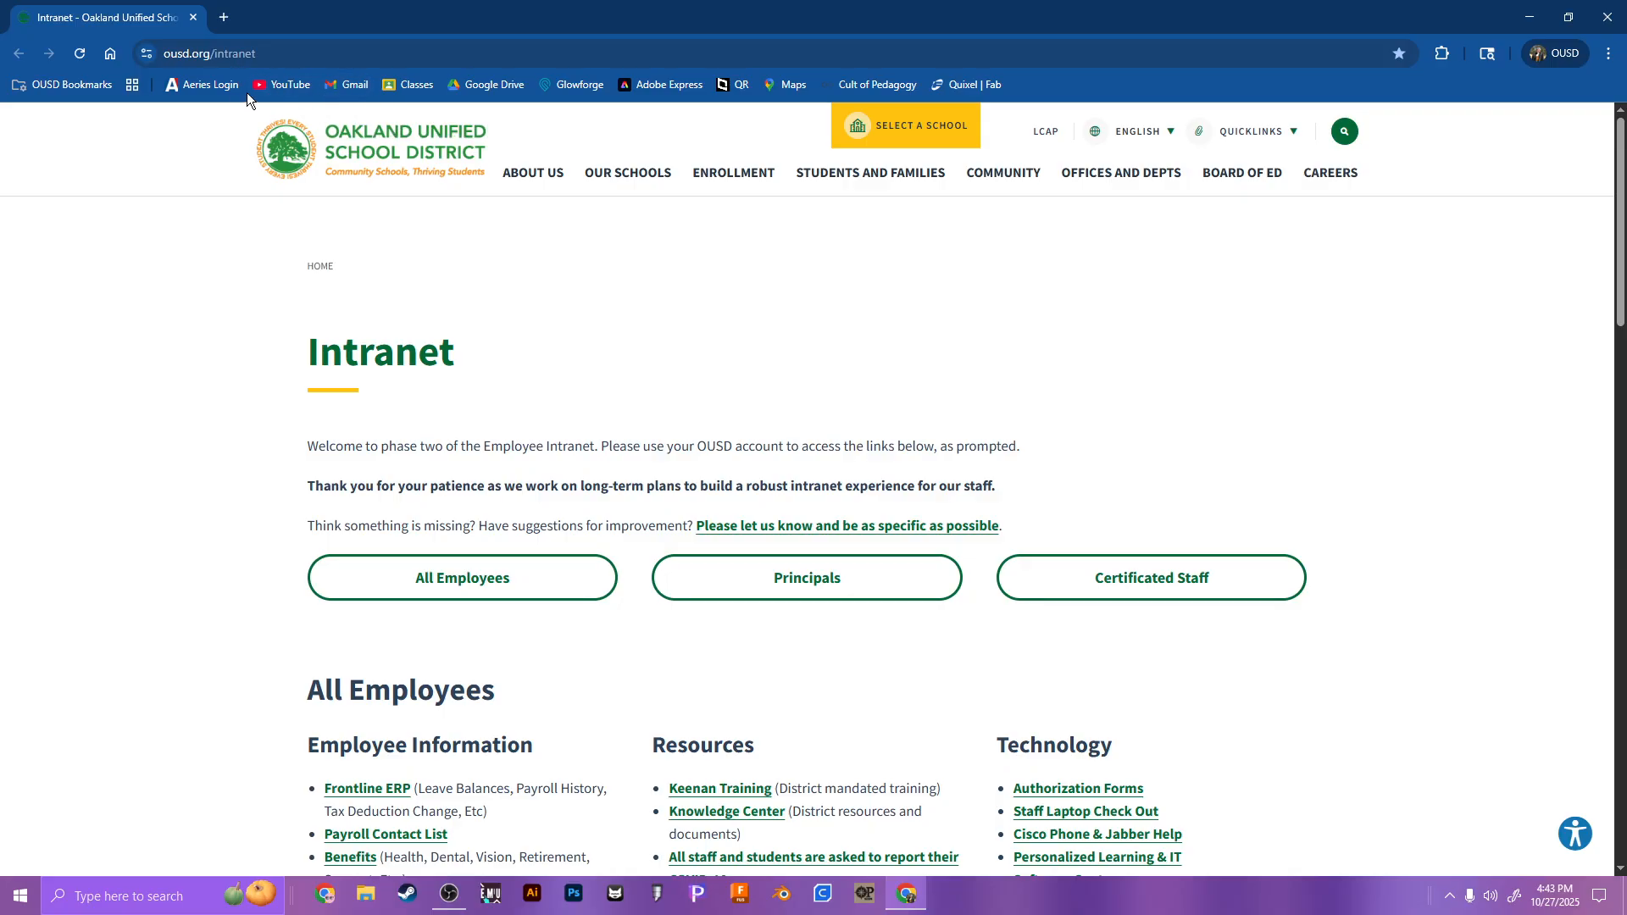
Step: Search the web for "adobe" and open the Adobe website through the account sign-in result
{"action": "left_click", "coordinate": [348, 48]}
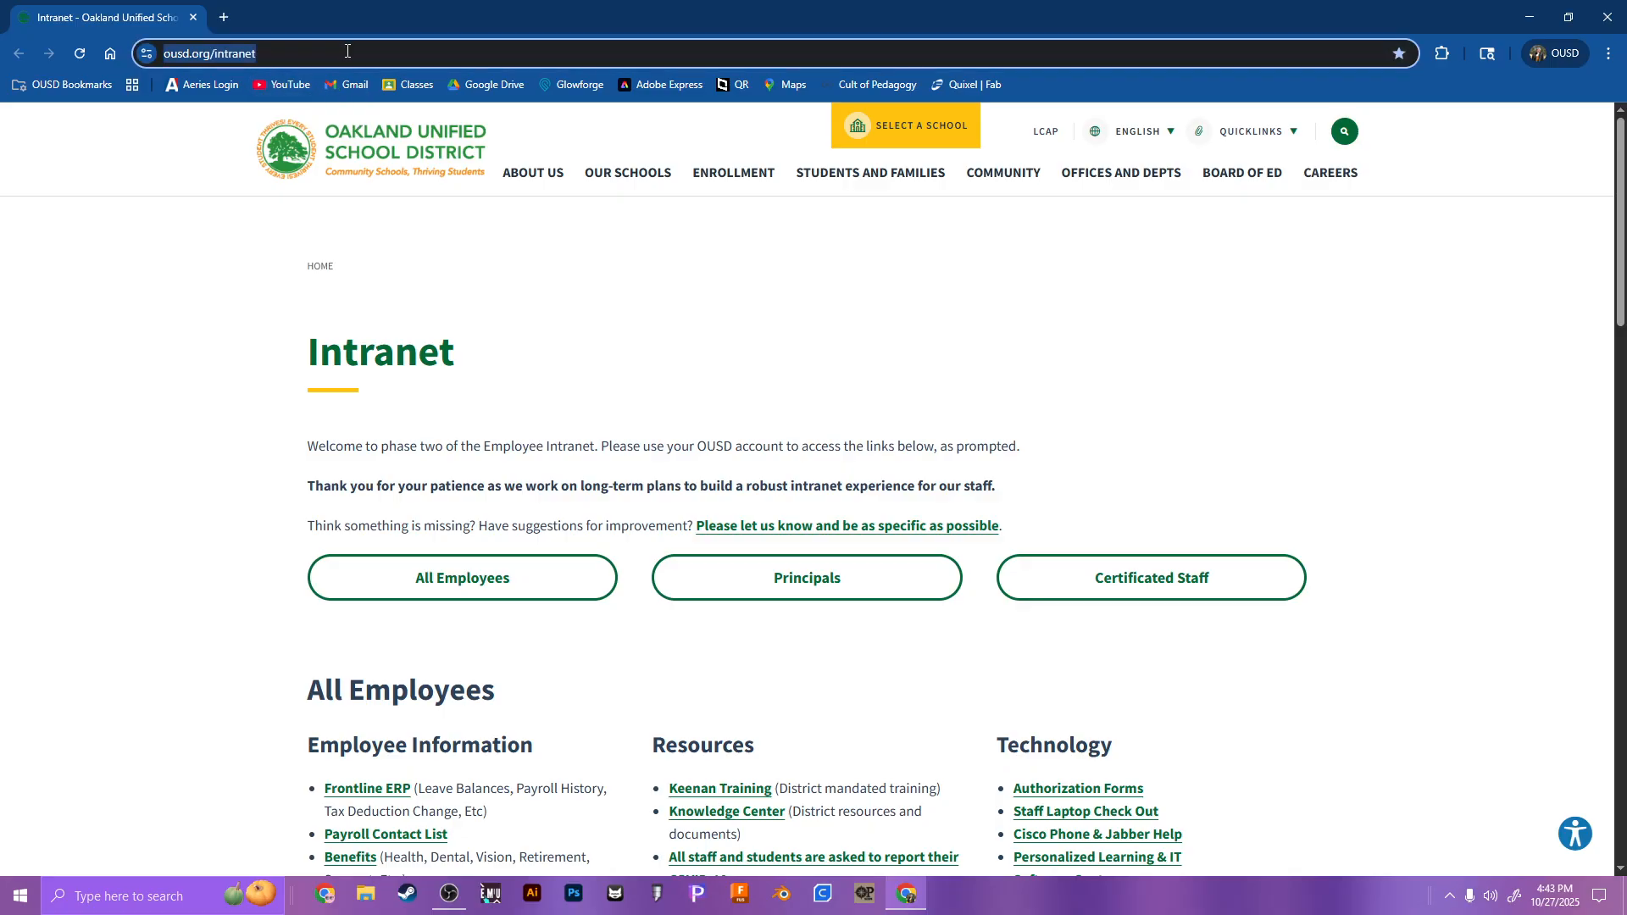
{"action": "type", "text": "adobe"}
{"action": "key", "text": "Return"}
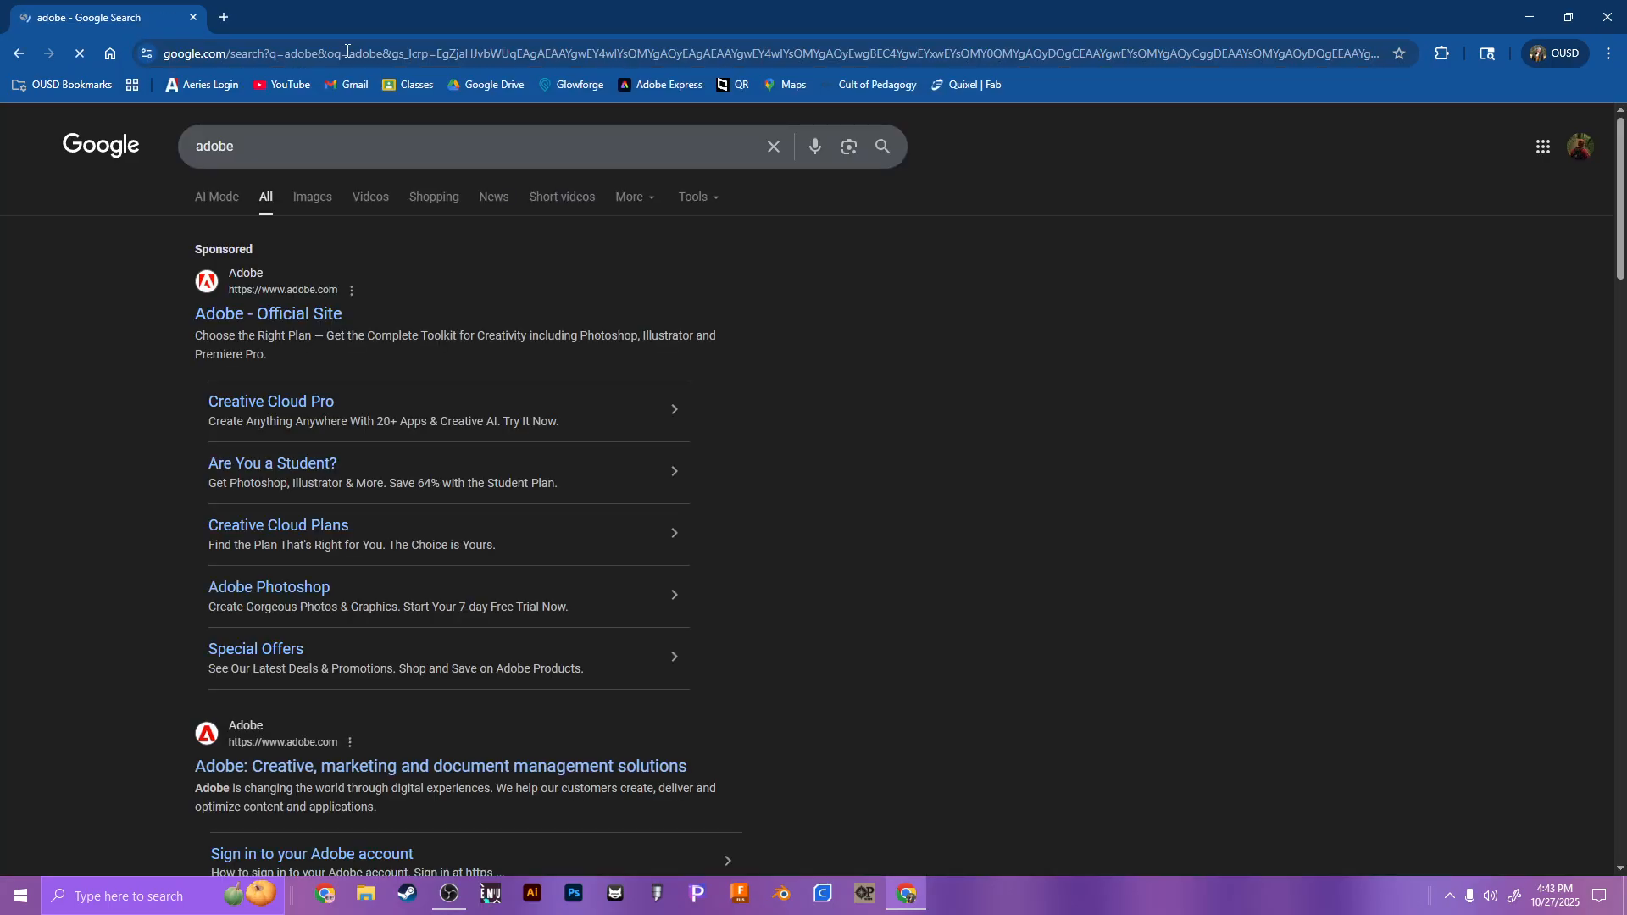
{"action": "left_click", "coordinate": [336, 314]}
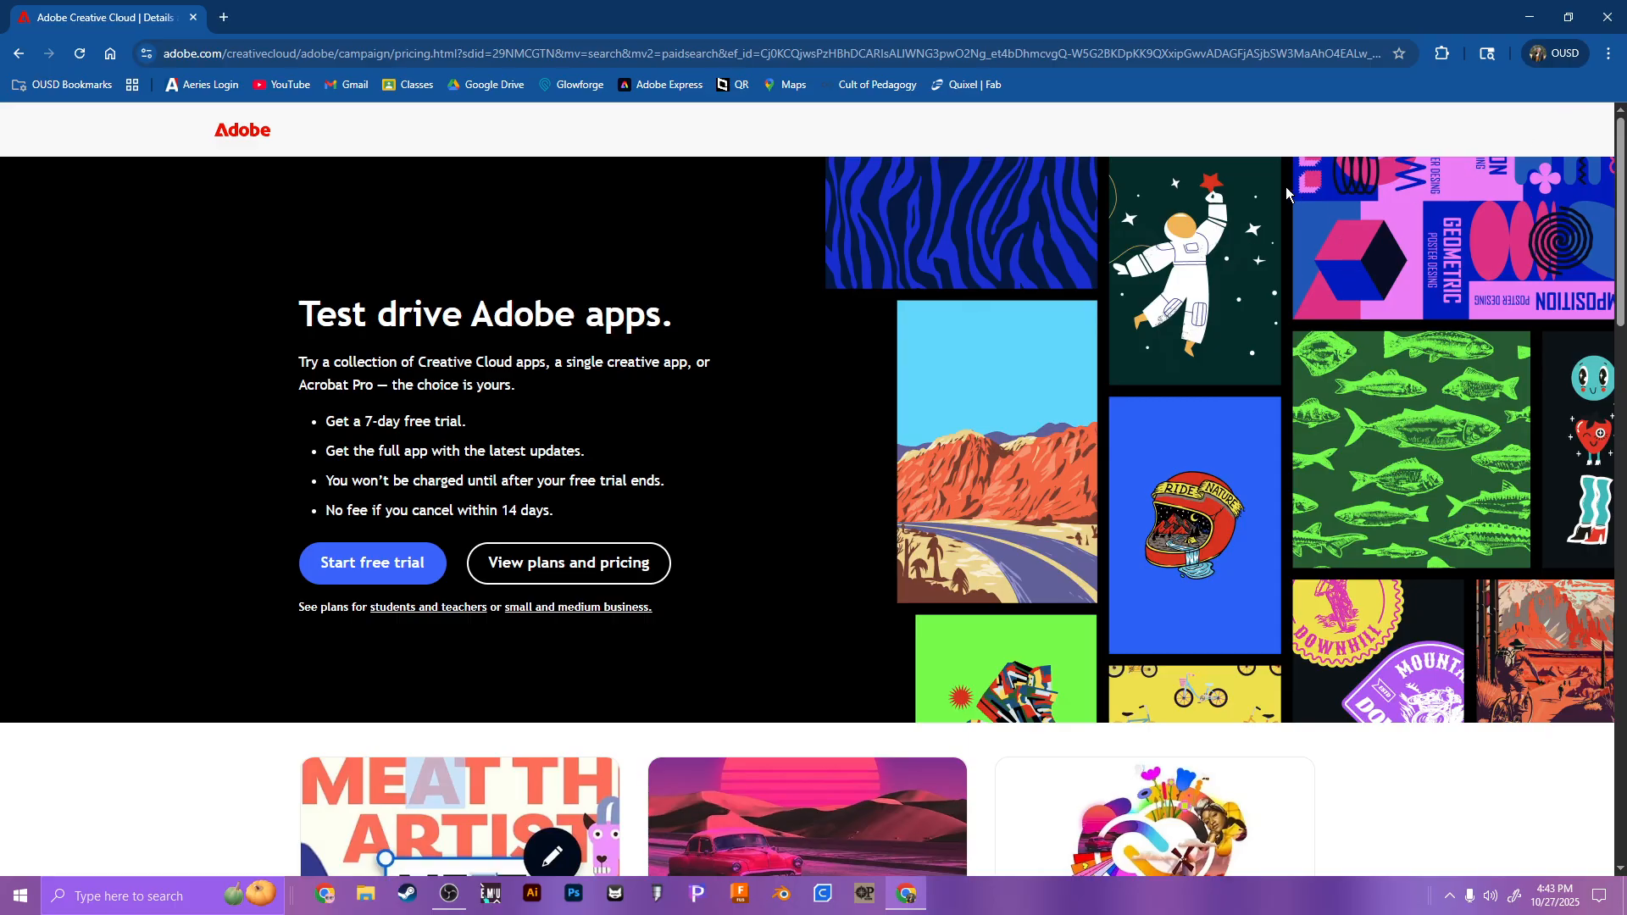
{"action": "left_click", "coordinate": [18, 54]}
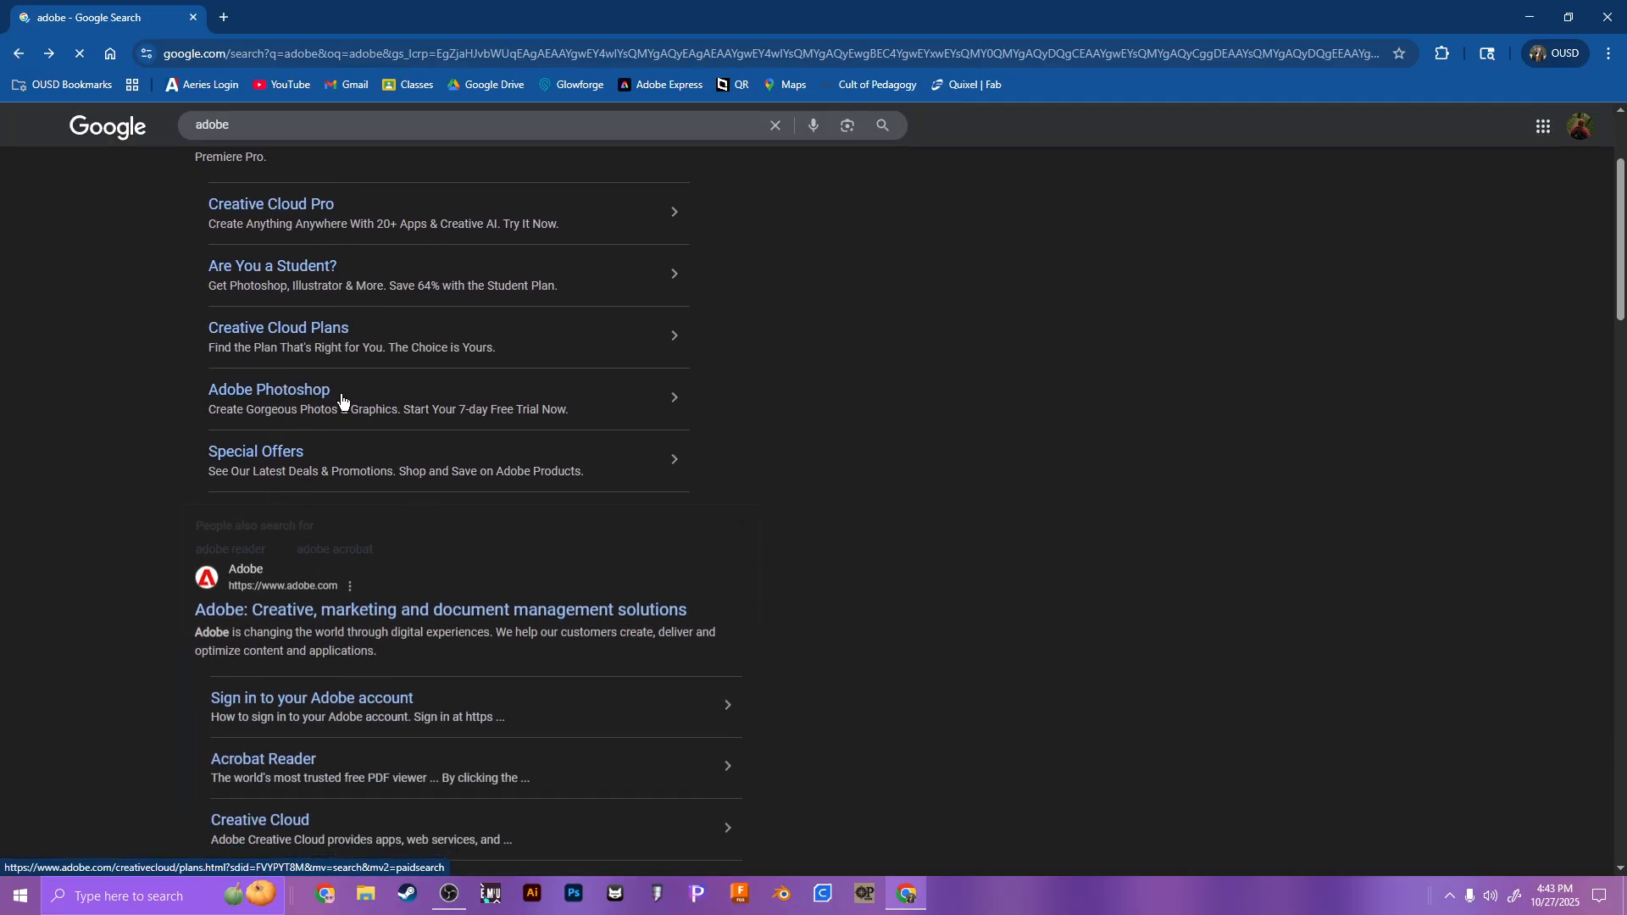
{"action": "left_click", "coordinate": [435, 703]}
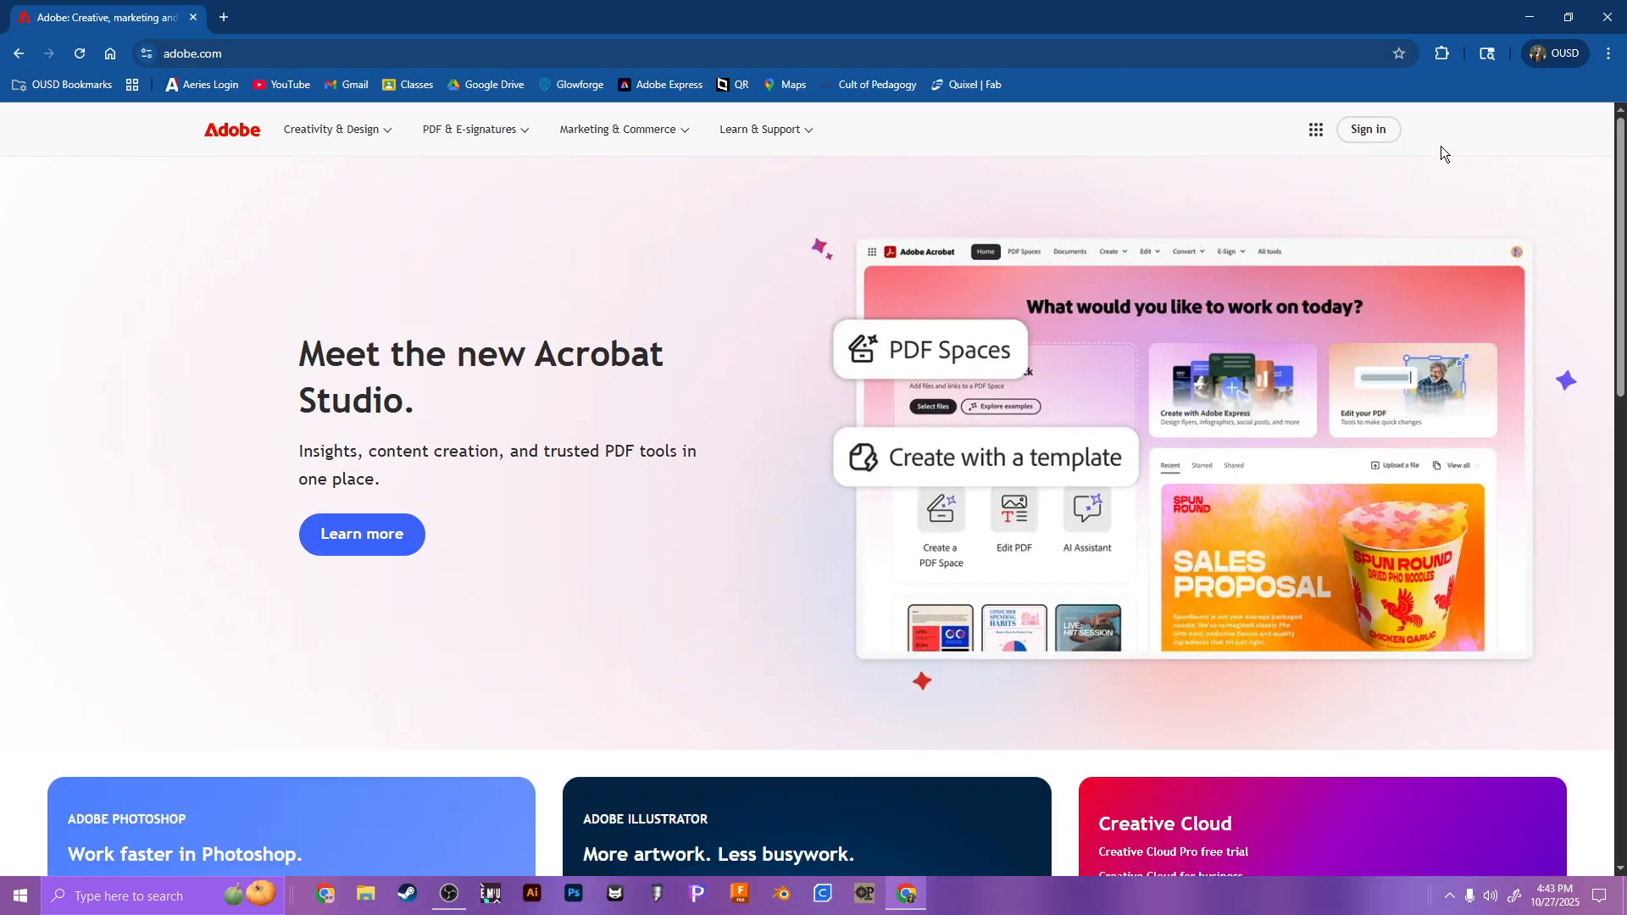
Step: Sign in to Adobe with Google, choosing the Company or School Account
{"action": "left_click", "coordinate": [1383, 133]}
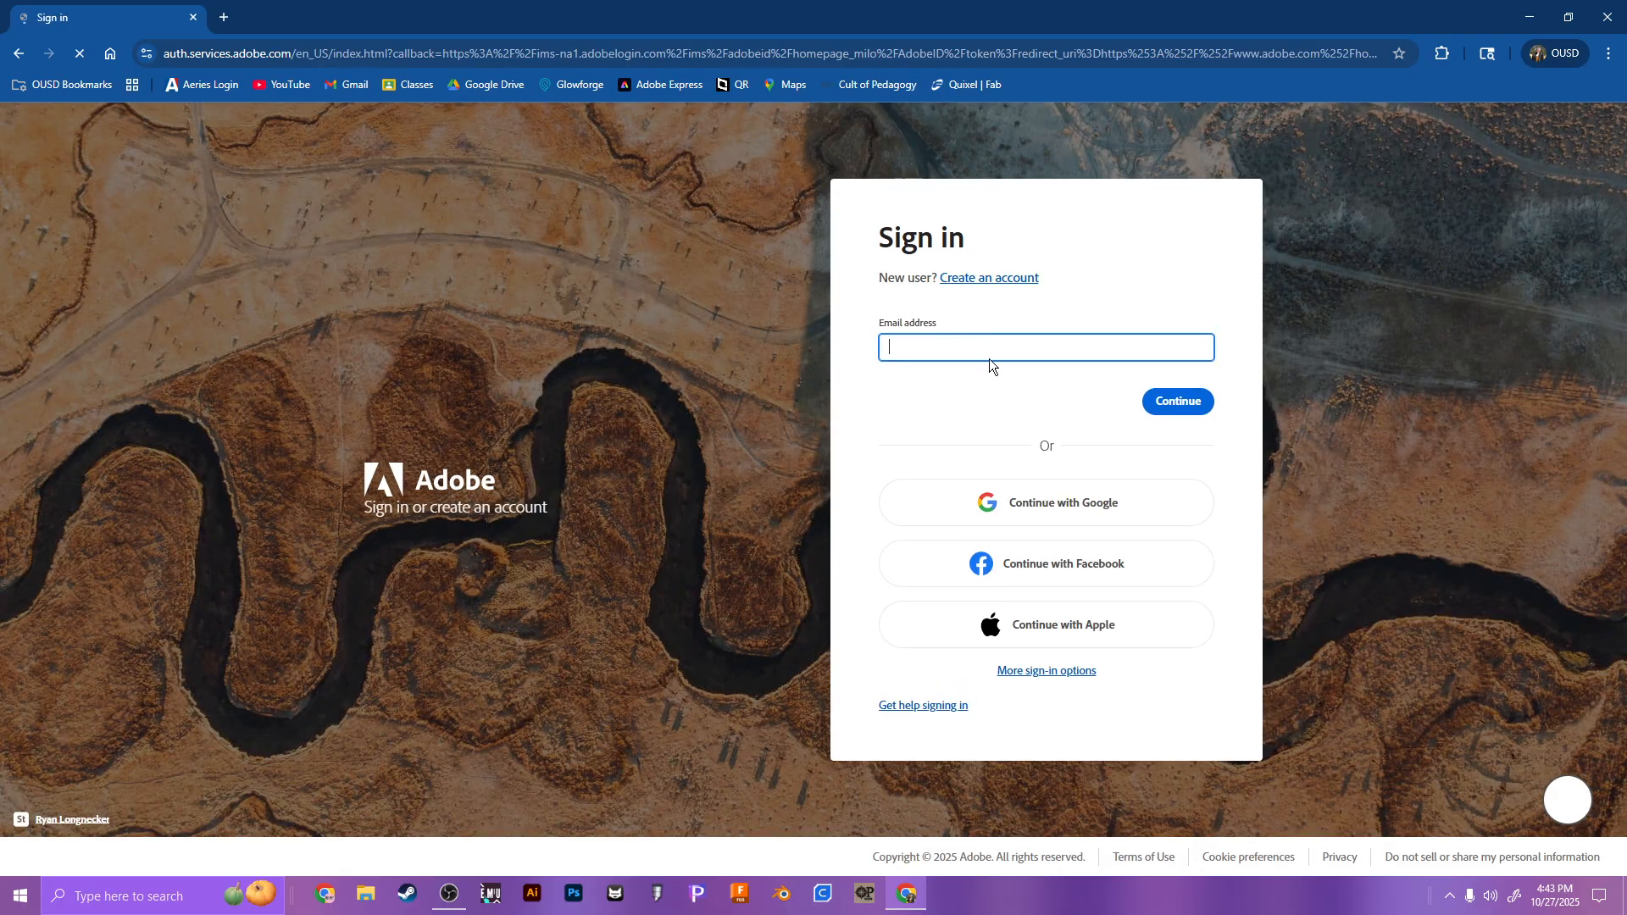
{"action": "left_click", "coordinate": [1017, 502]}
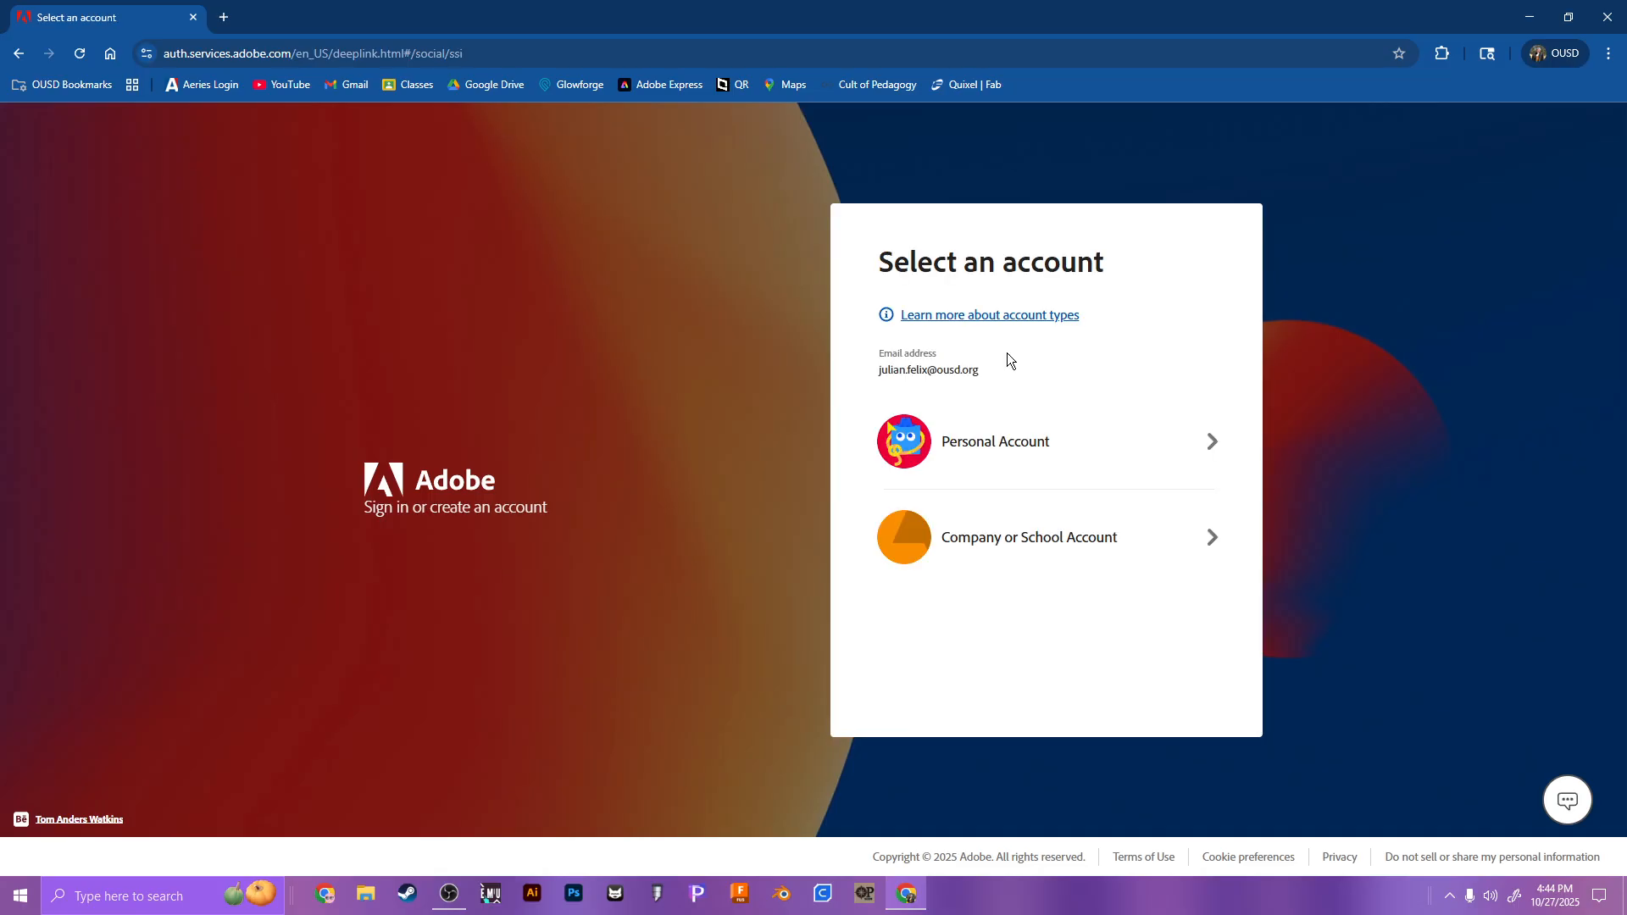
{"action": "left_click", "coordinate": [1054, 531]}
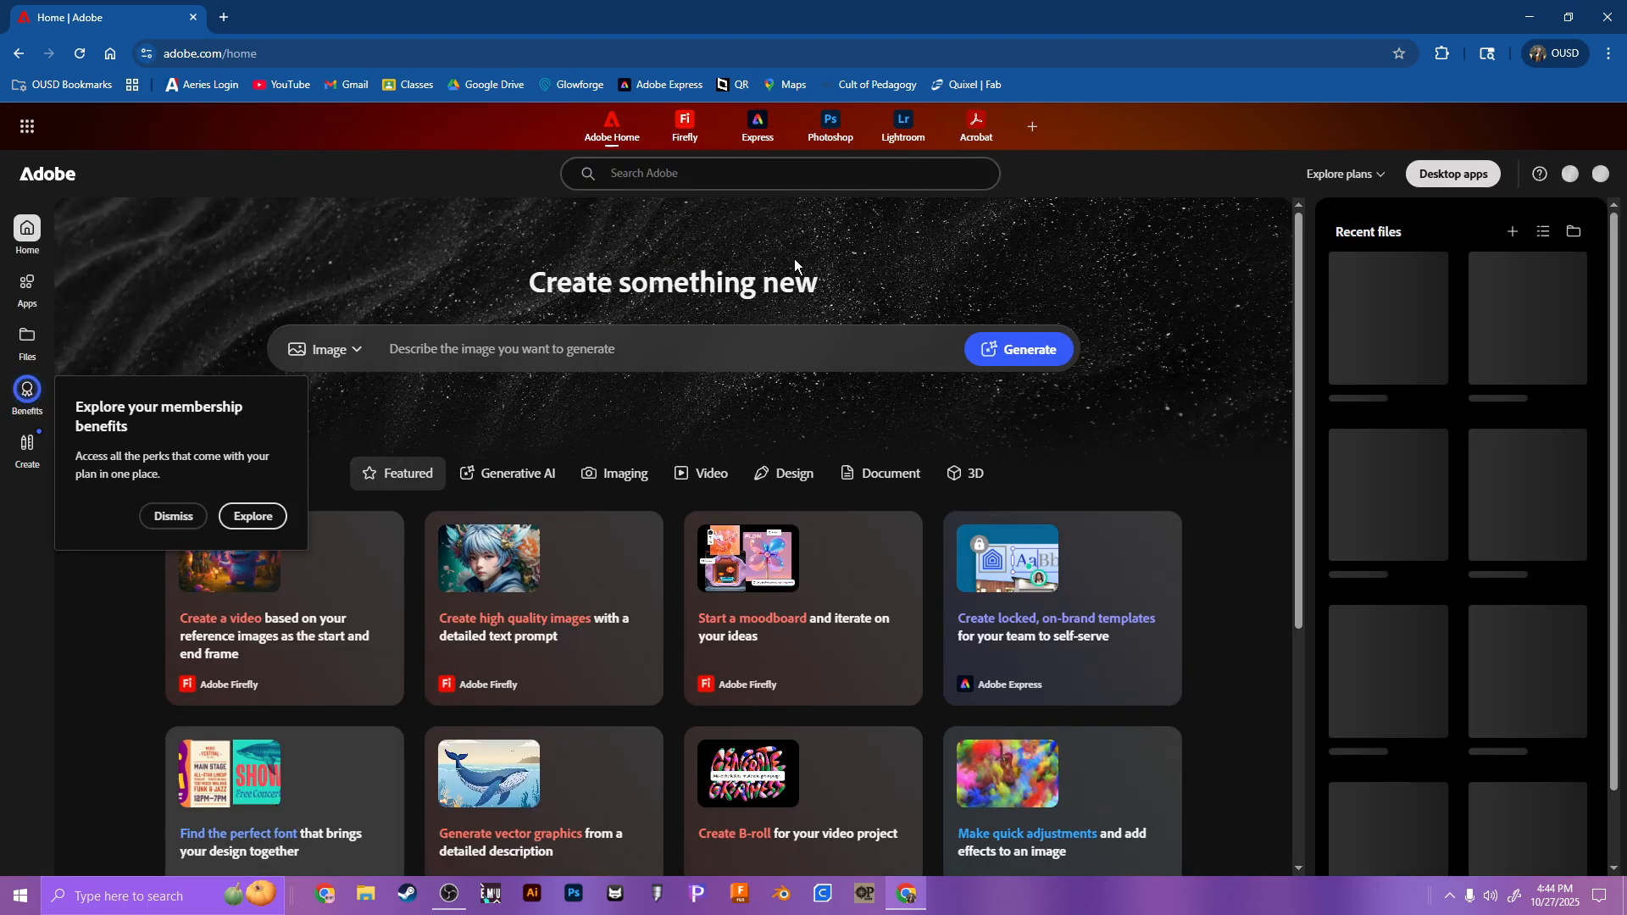
Step: Switch to Adobe Express and start a new custom-size file with inches as the unit
{"action": "left_click", "coordinate": [756, 127]}
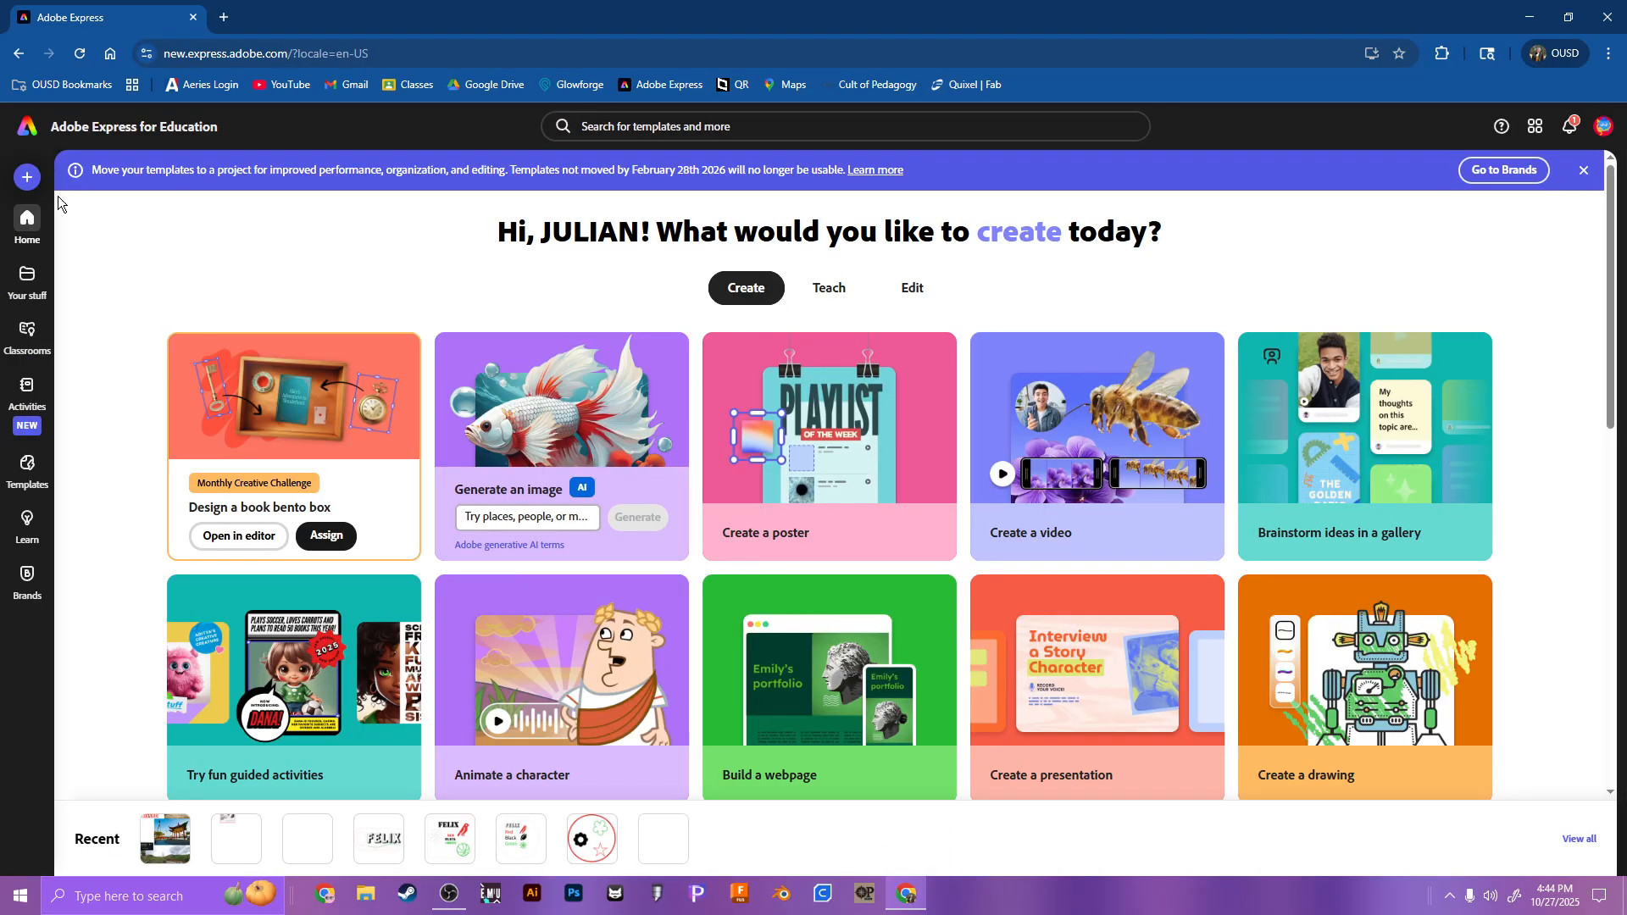
{"action": "left_click", "coordinate": [28, 181]}
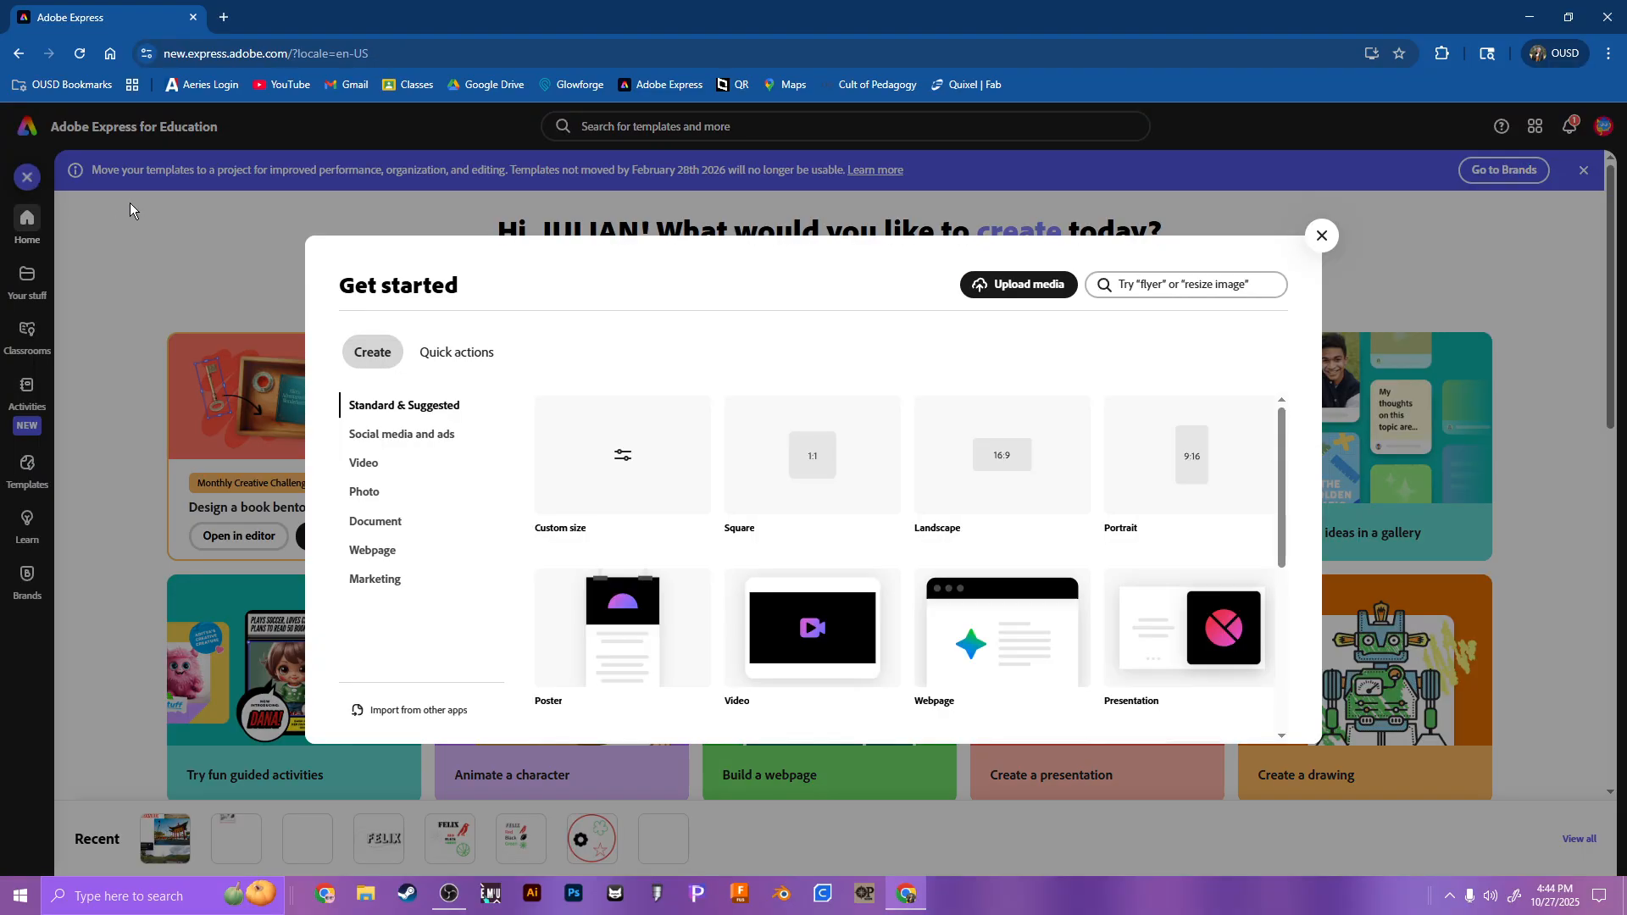
{"action": "left_click", "coordinate": [657, 477]}
{"action": "left_click", "coordinate": [932, 454]}
{"action": "left_click", "coordinate": [928, 505]}
Step: Set the custom size to 5 in wide by 6 in high and create the file
{"action": "left_click", "coordinate": [812, 456]}
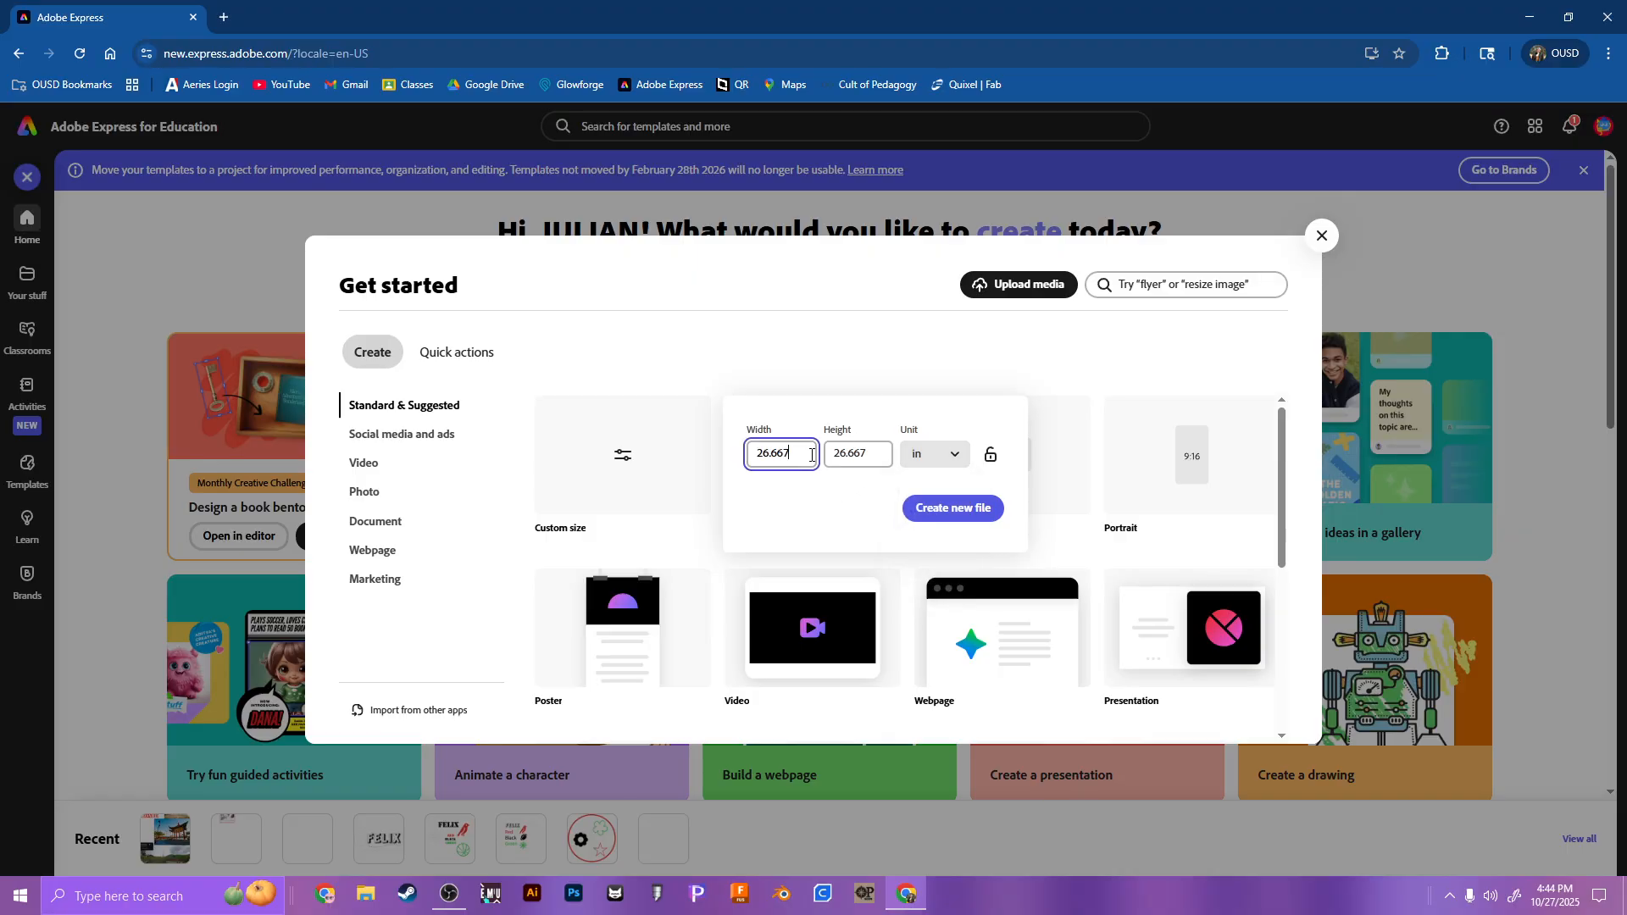
{"action": "double_click", "coordinate": [802, 455]}
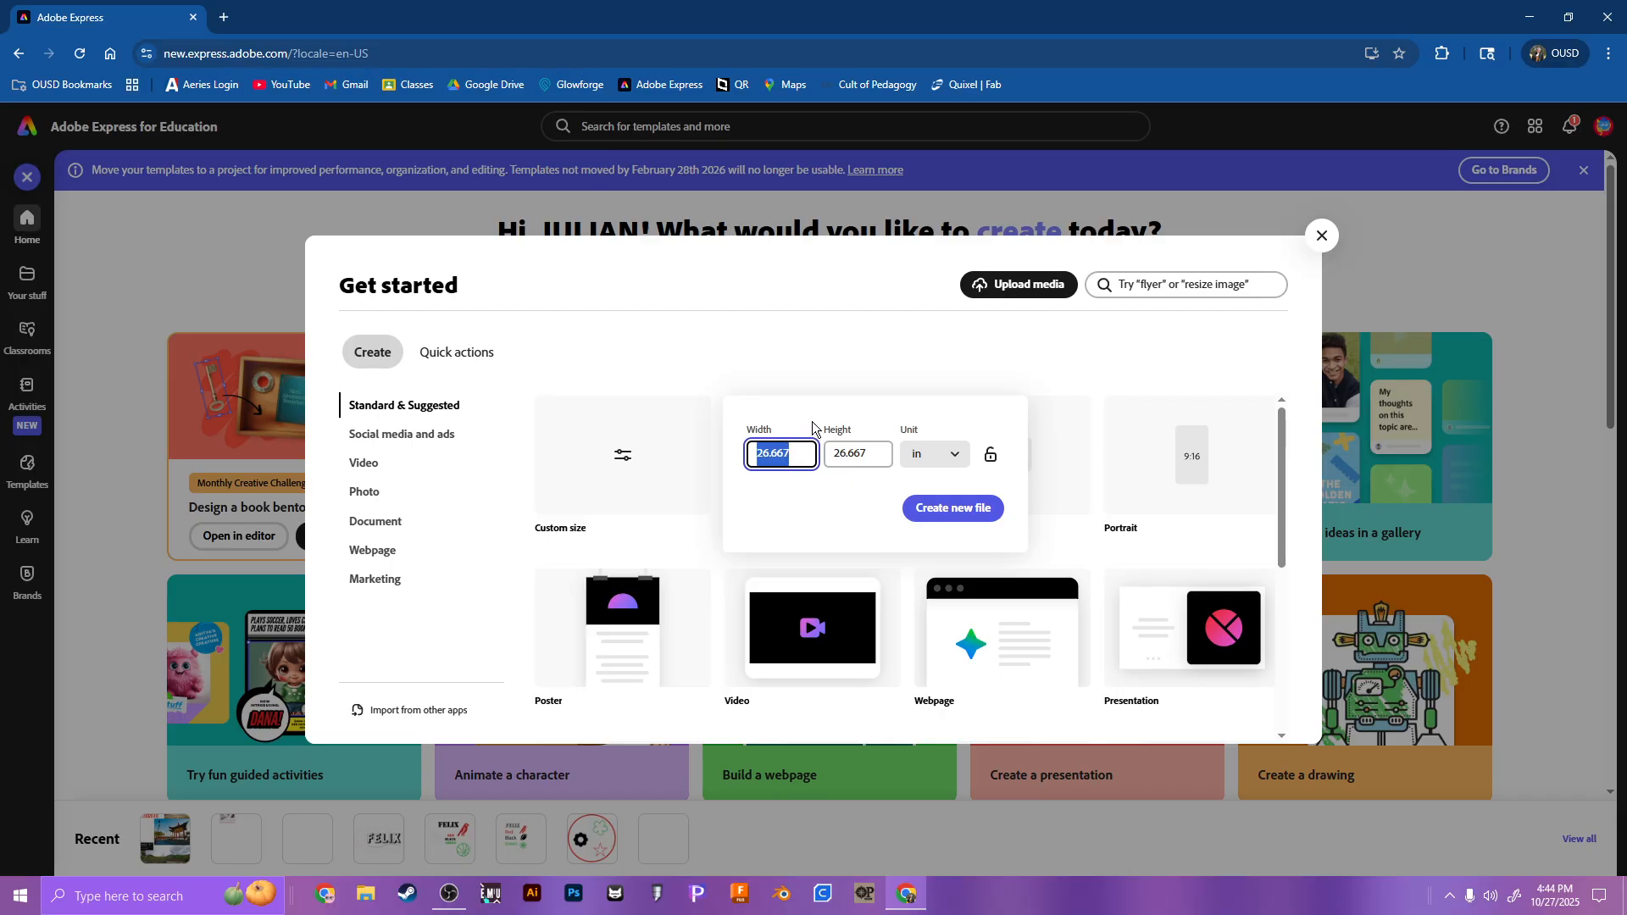
{"action": "type", "text": "5"}
{"action": "key", "text": "Tab"}
{"action": "type", "text": "6"}
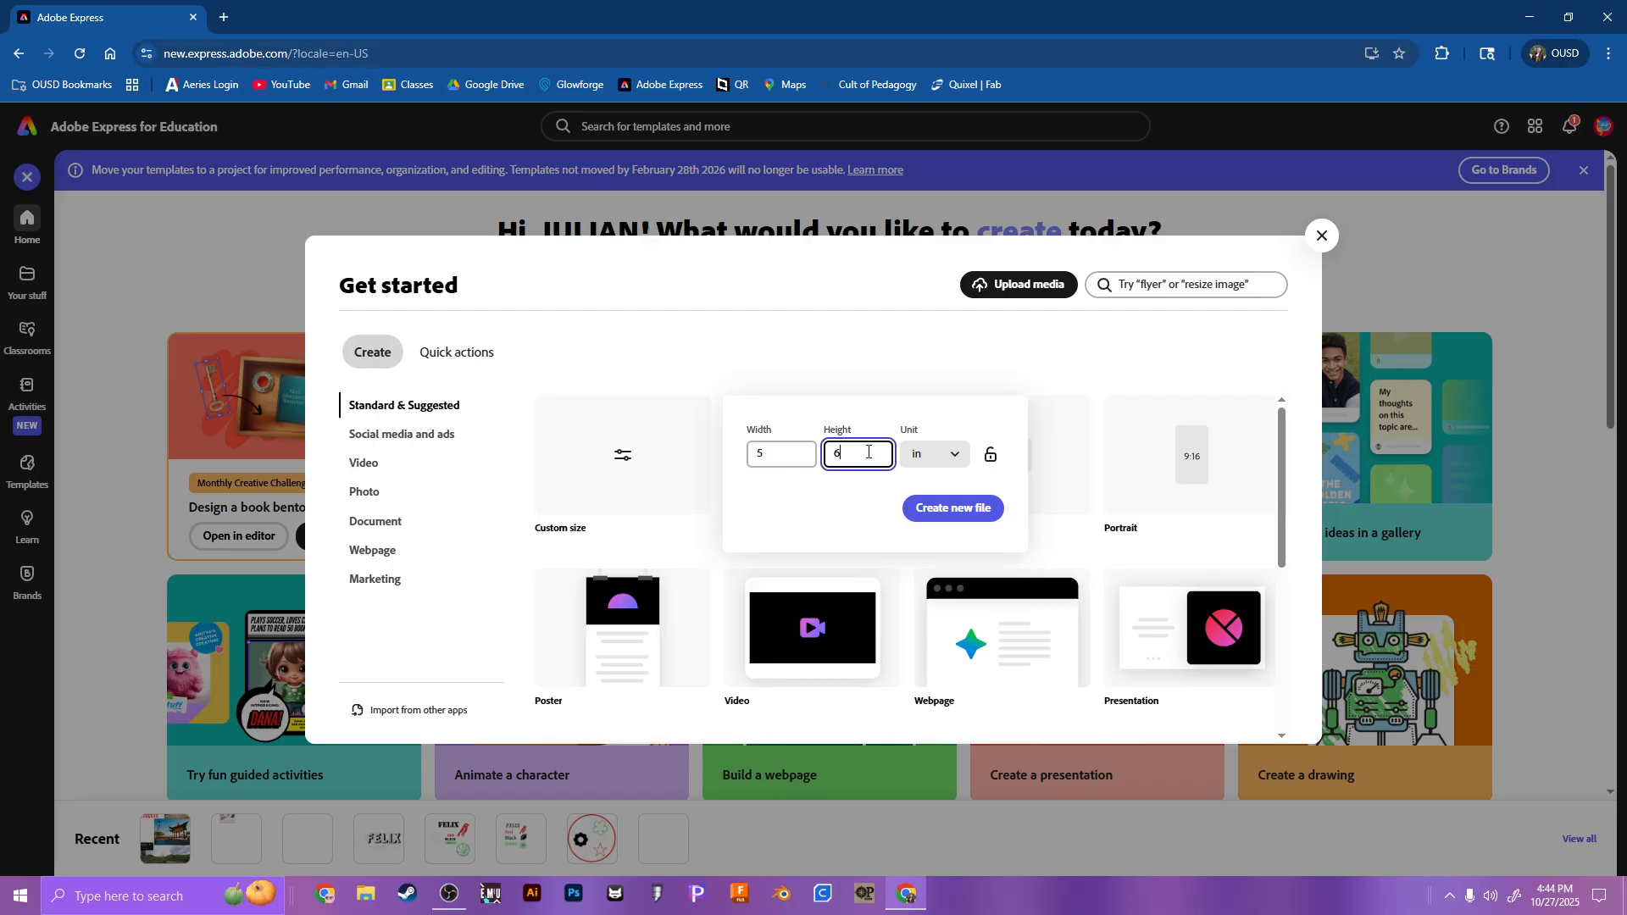
{"action": "left_click", "coordinate": [922, 518]}
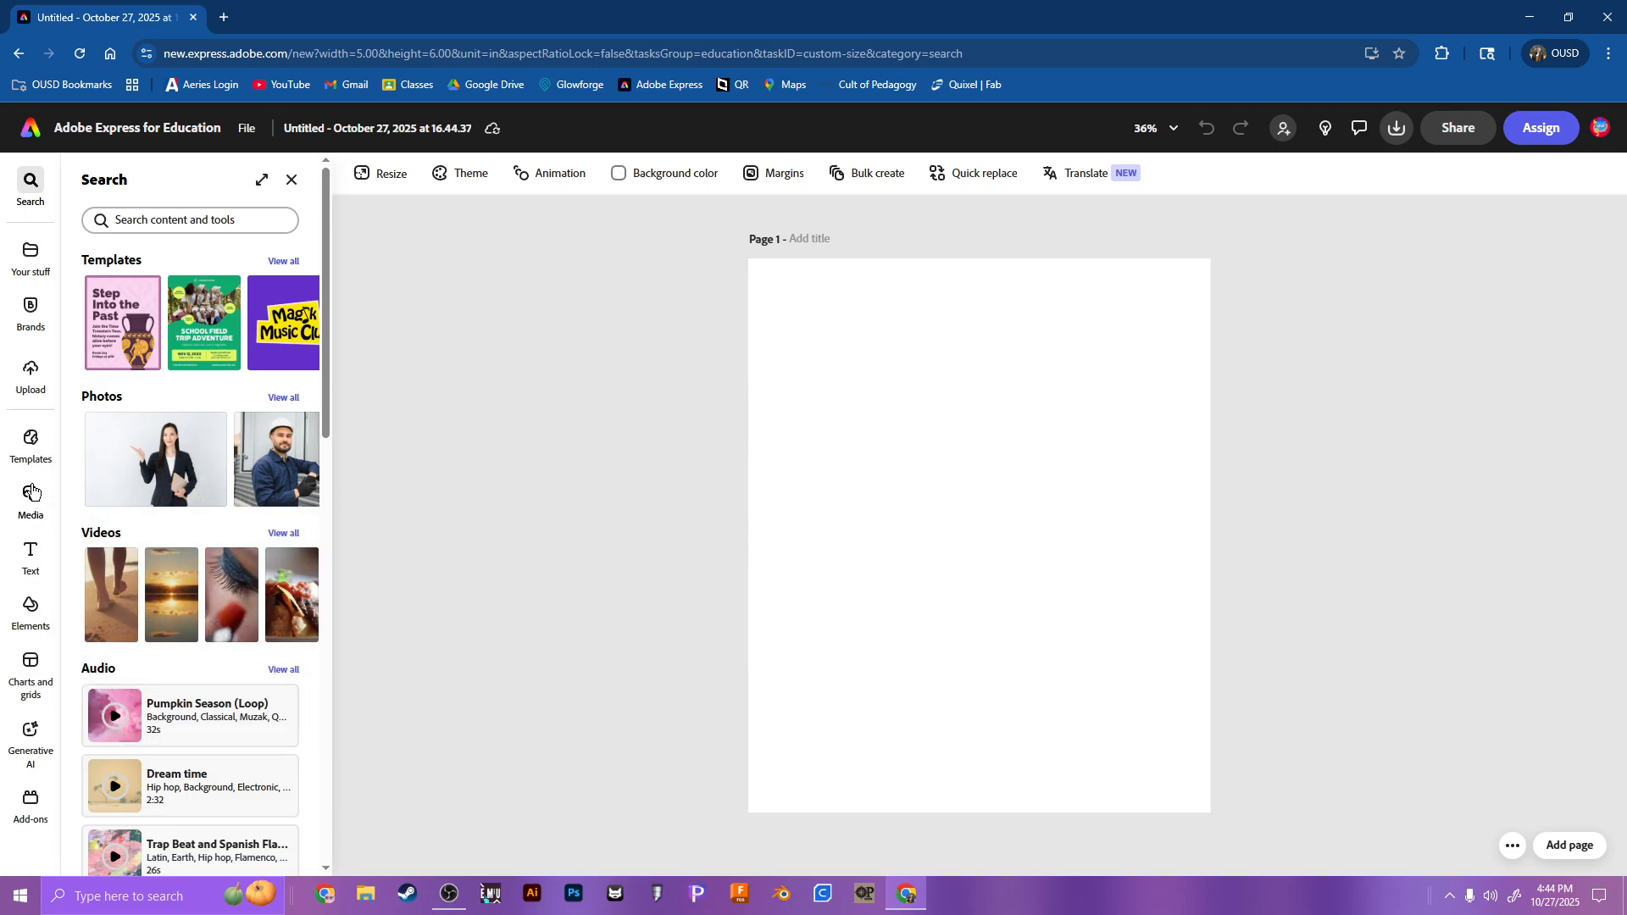
Step: Upload the colour JPEG photo of the dog from the Downloads folder and place it near the middle of the page
{"action": "left_click", "coordinate": [30, 373]}
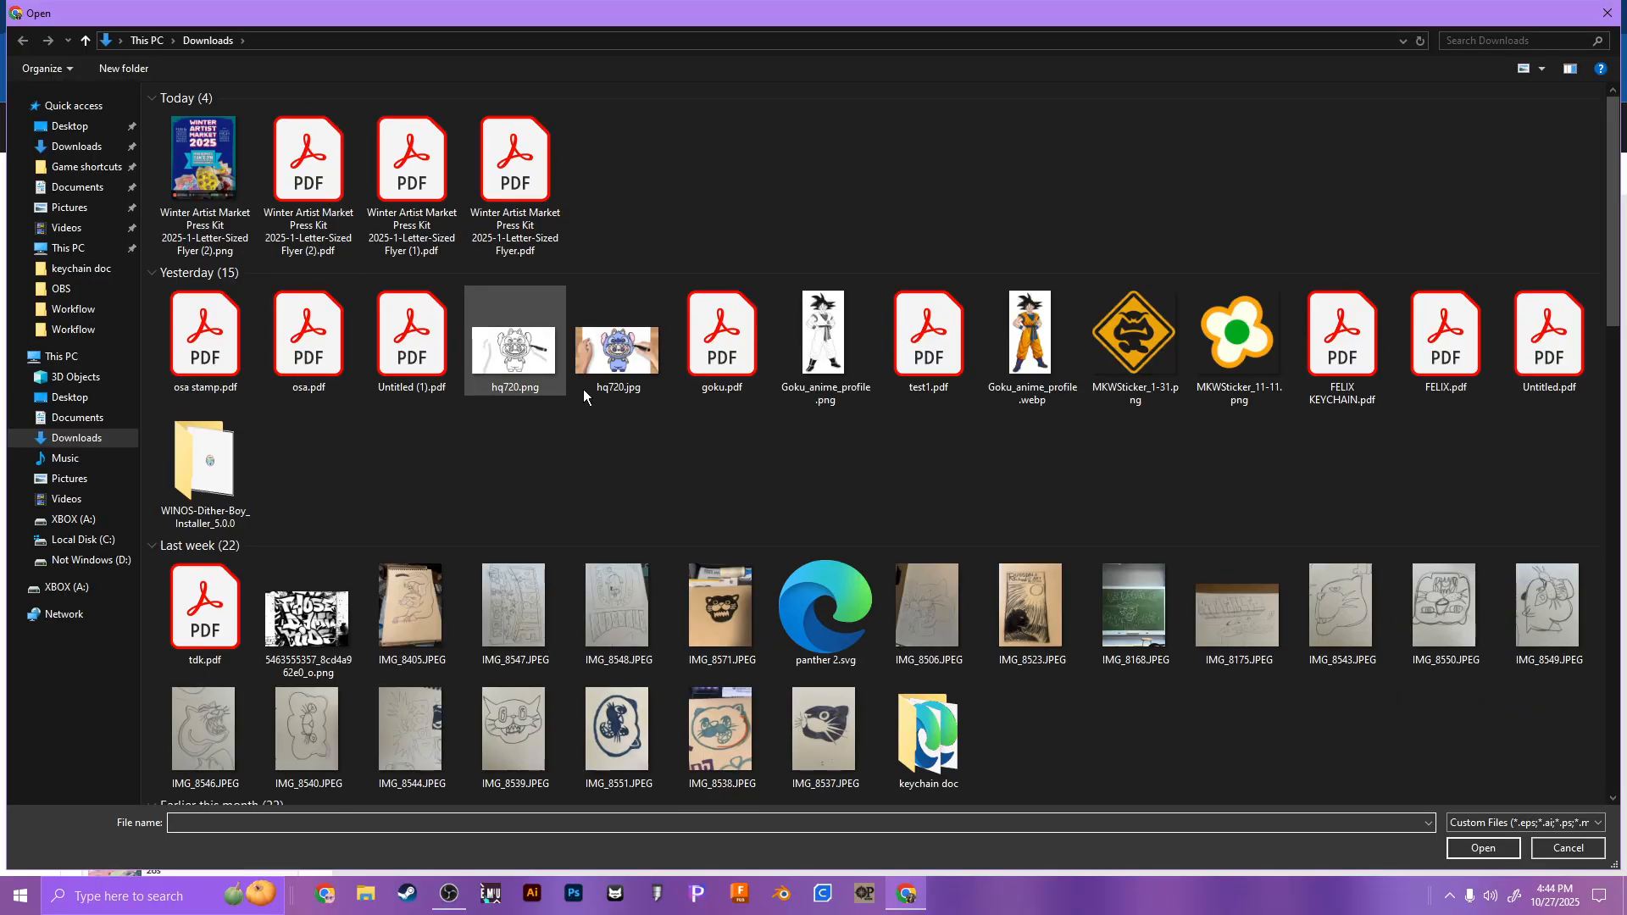
{"action": "scroll", "coordinate": [833, 490], "scroll_direction": "down", "scroll_amount": 5}
{"action": "scroll", "coordinate": [1016, 359], "scroll_direction": "down", "scroll_amount": 7}
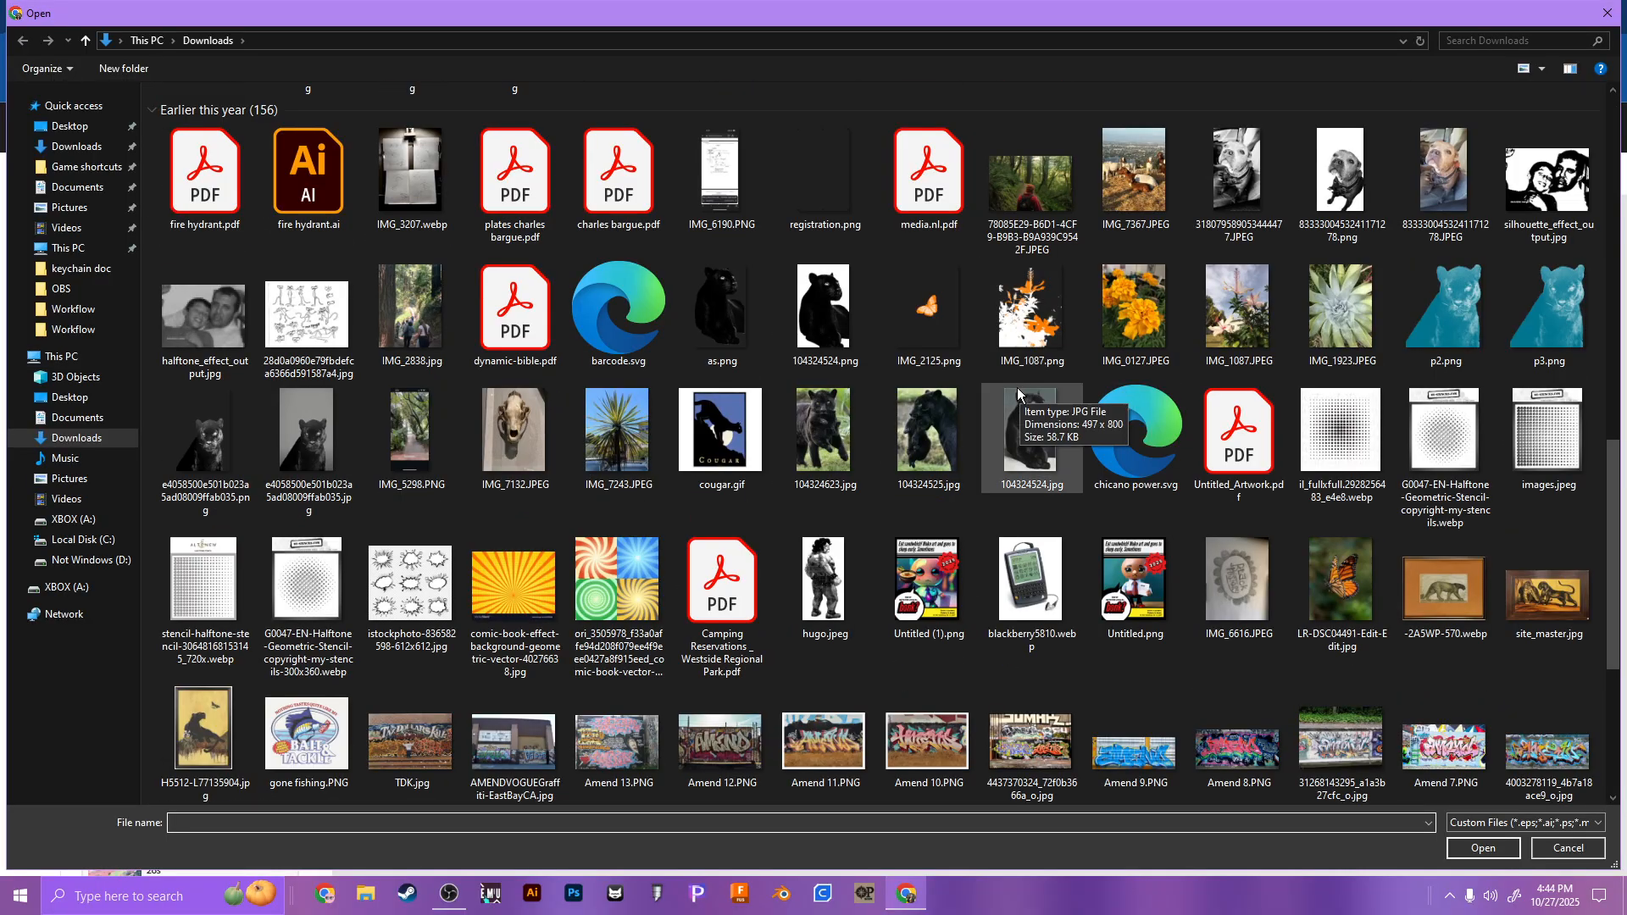
{"action": "double_click", "coordinate": [1432, 178]}
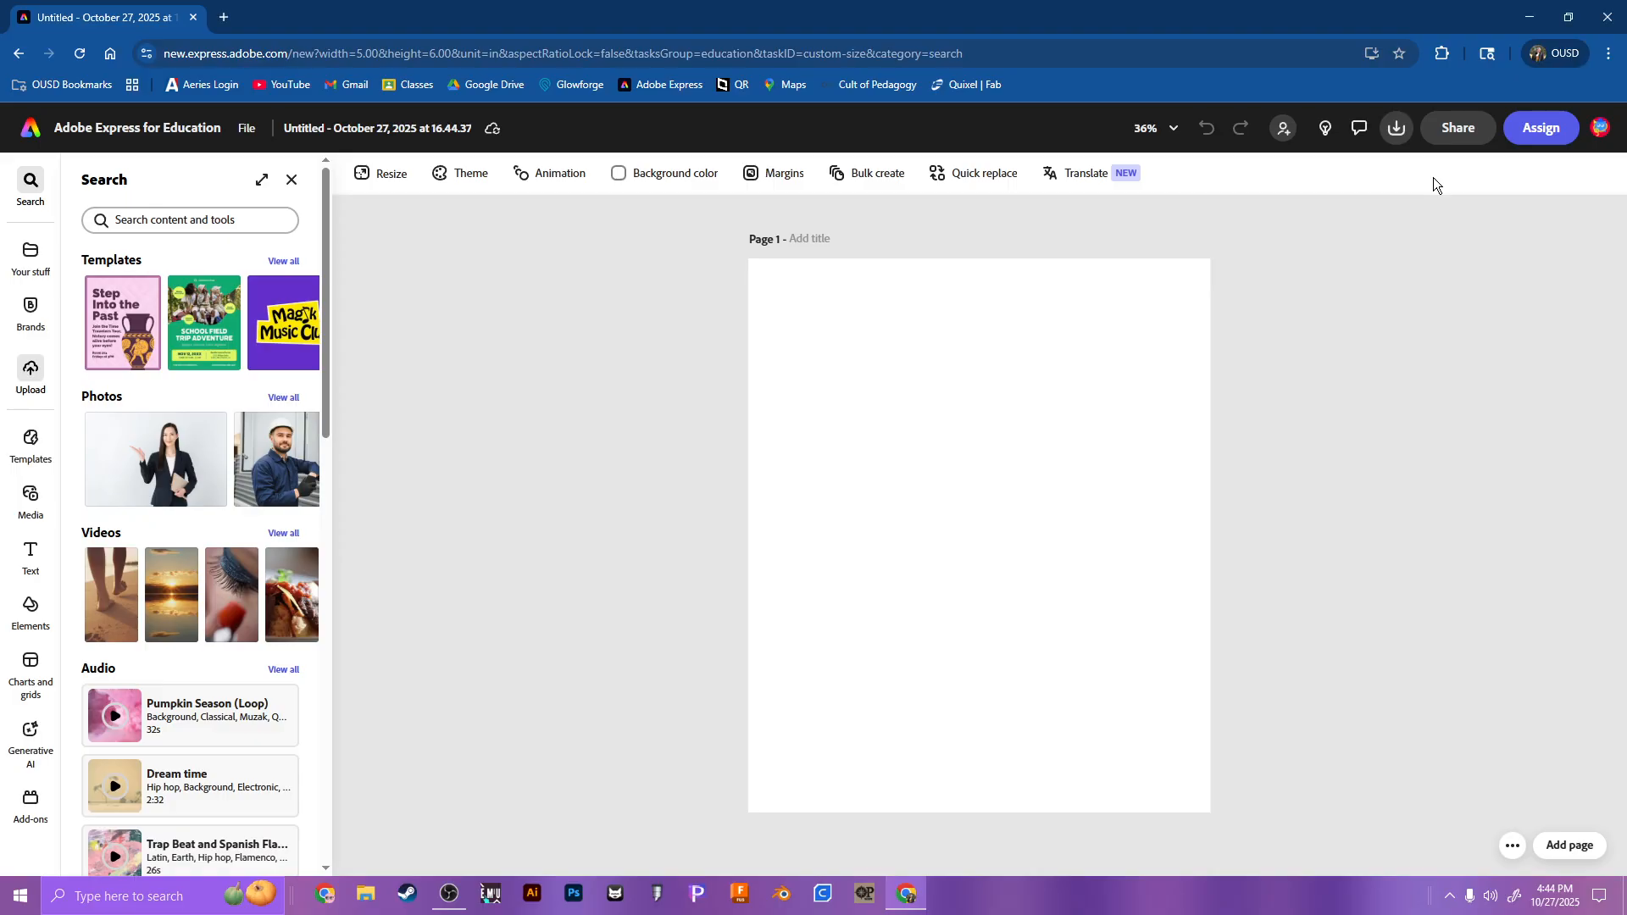
{"action": "mouse_move", "coordinate": [1014, 535]}
{"action": "left_mouse_down"}
{"action": "mouse_move", "coordinate": [982, 538]}
{"action": "mouse_move", "coordinate": [1007, 552]}
{"action": "left_mouse_up"}
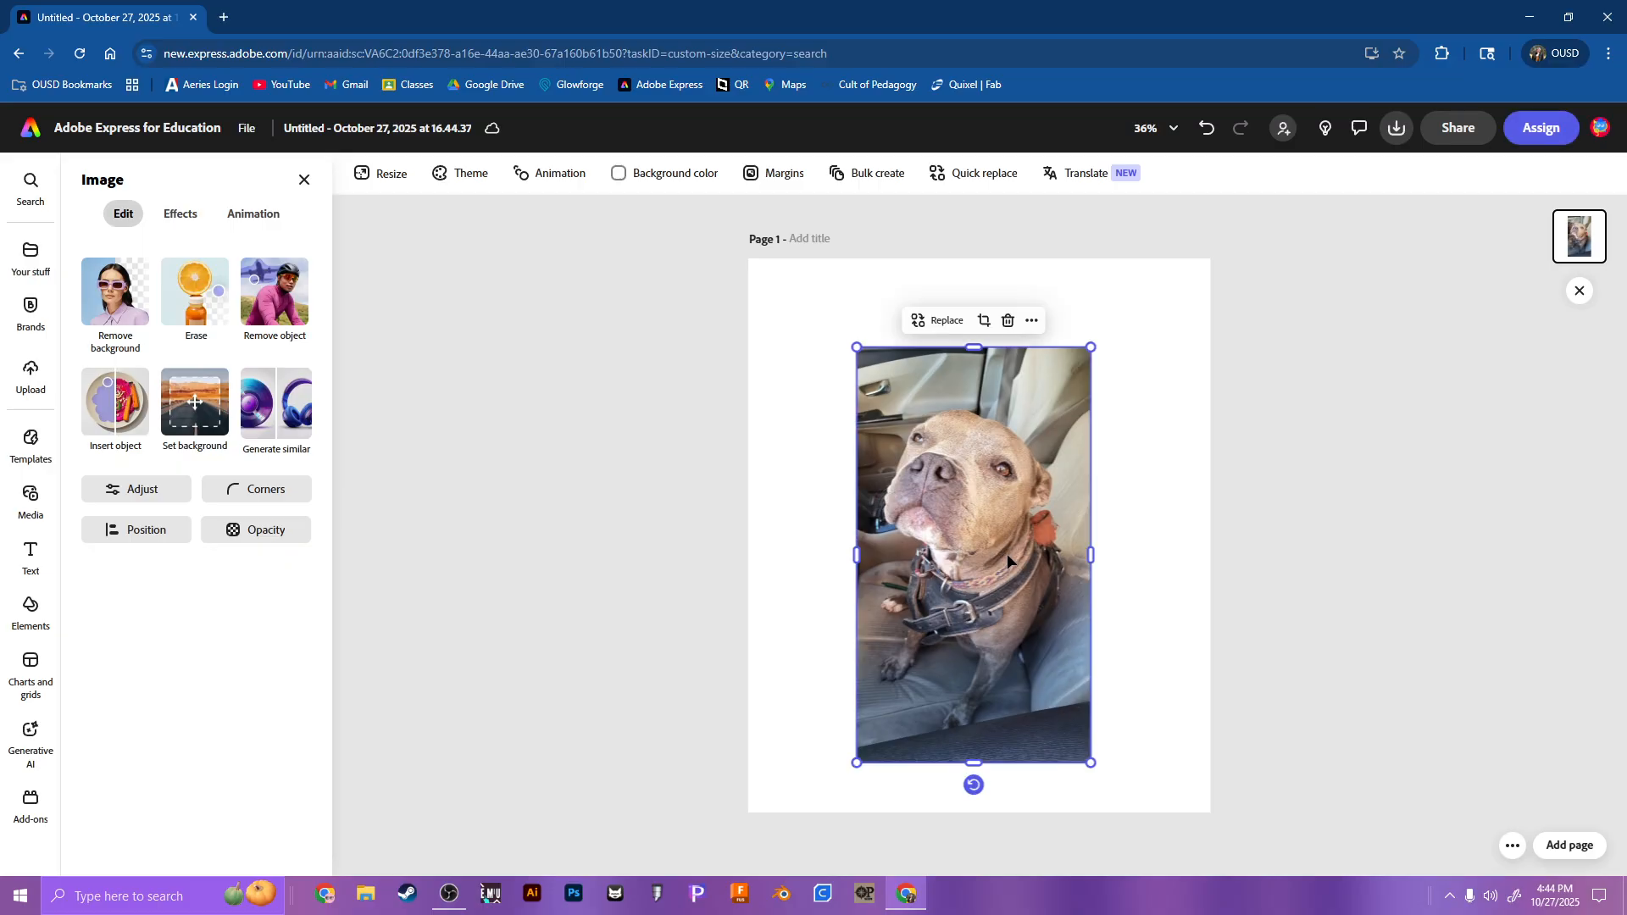
Step: Remove the dog photo's background, then enlarge the cutout and place it in the page's lower-right corner
{"action": "left_click", "coordinate": [115, 291]}
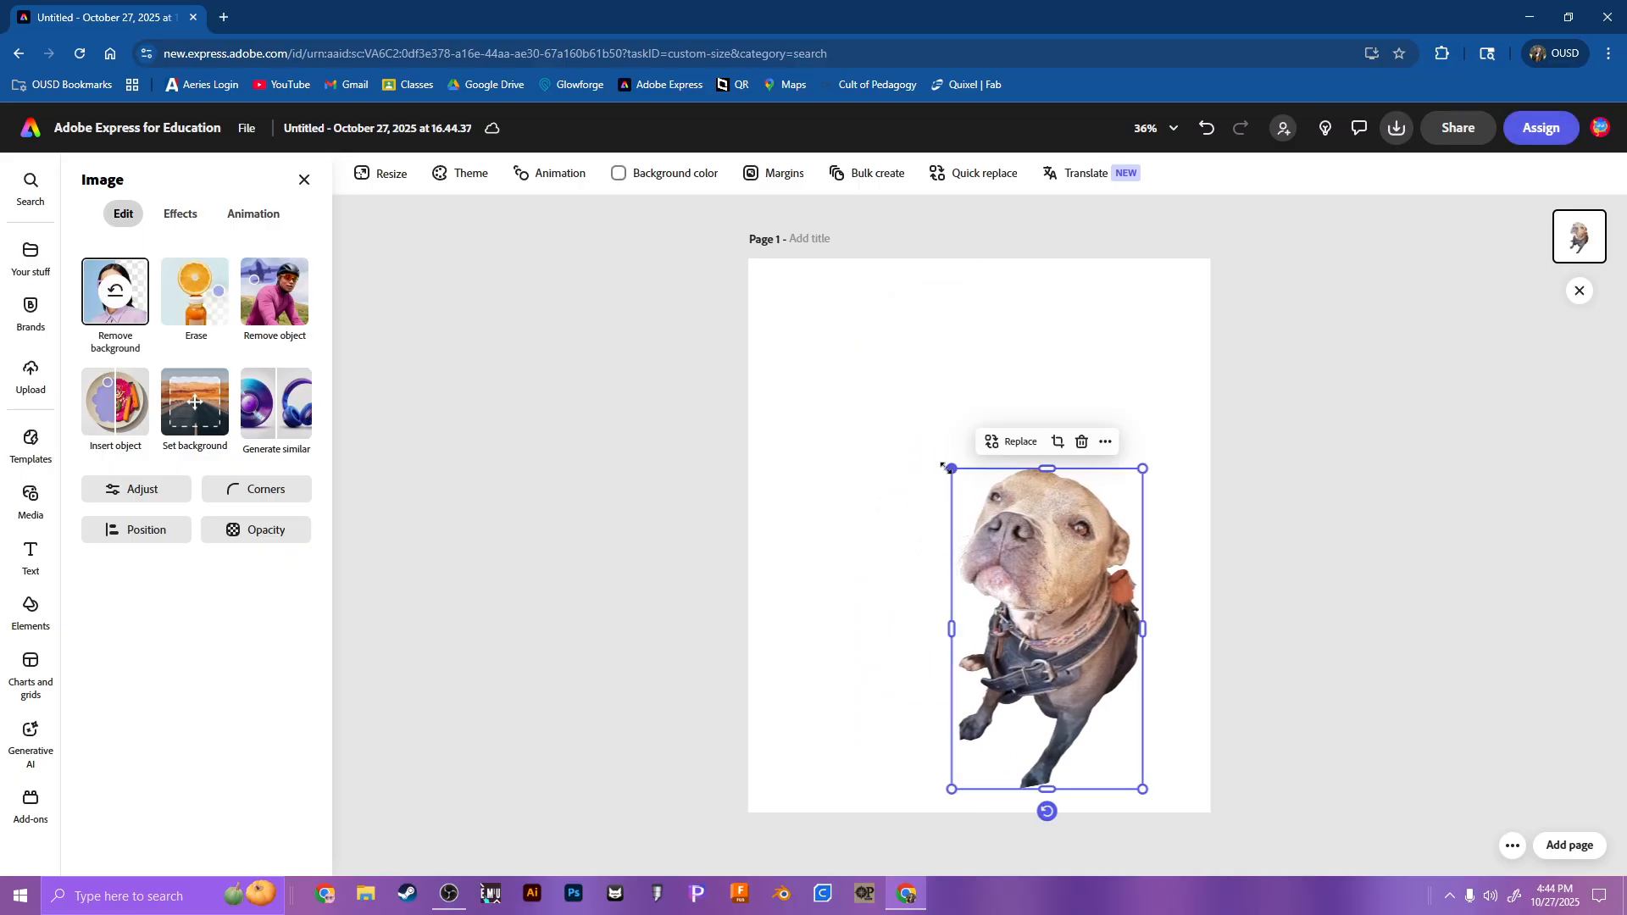
{"action": "left_click_drag", "start_coordinate": [952, 468], "coordinate": [882, 363]}
{"action": "left_click_drag", "start_coordinate": [1019, 479], "coordinate": [1088, 500]}
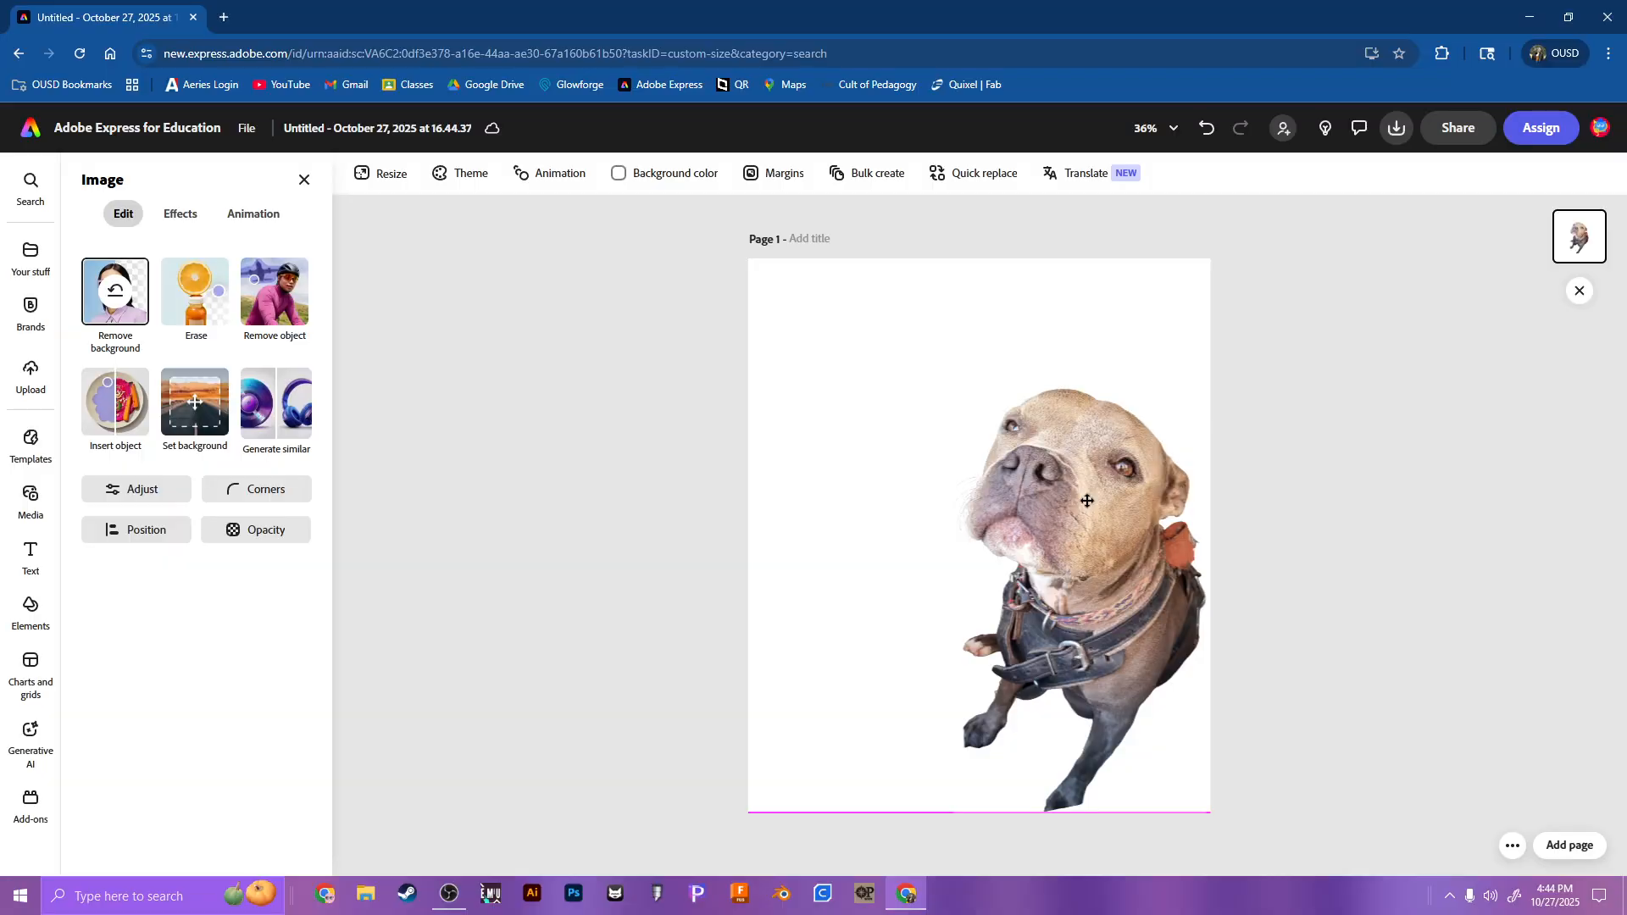
{"action": "left_click", "coordinate": [741, 461]}
Step: Add a text box reading "OSA" to the page
{"action": "left_click", "coordinate": [30, 443]}
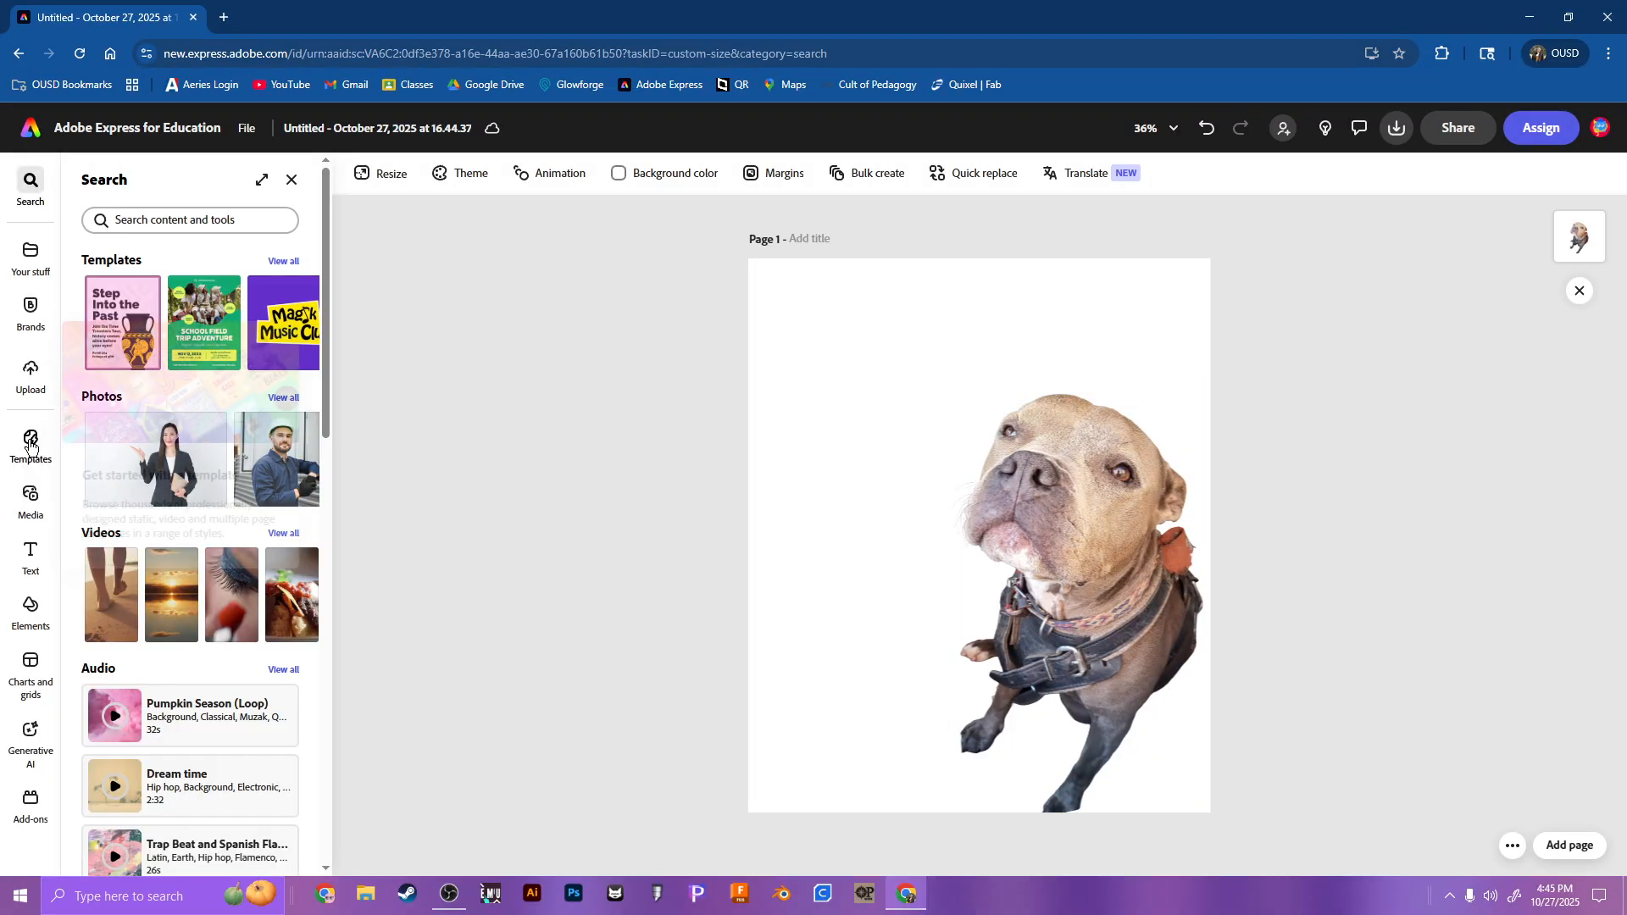
{"action": "left_click", "coordinate": [30, 556]}
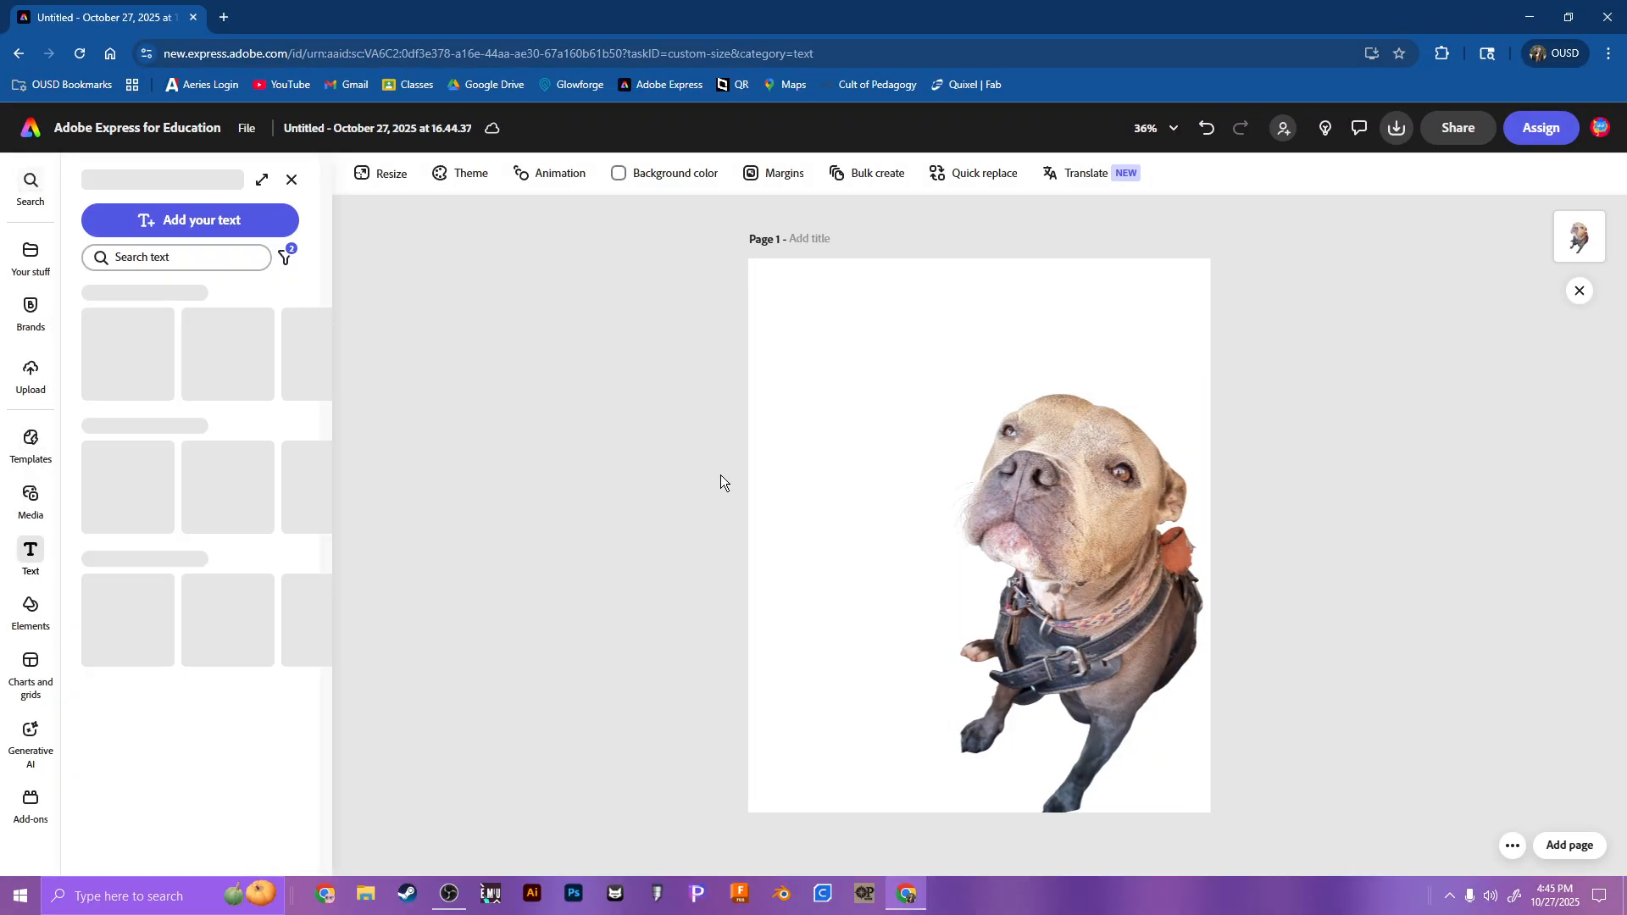
{"action": "left_click", "coordinate": [208, 221]}
{"action": "type", "text": "OSA"}
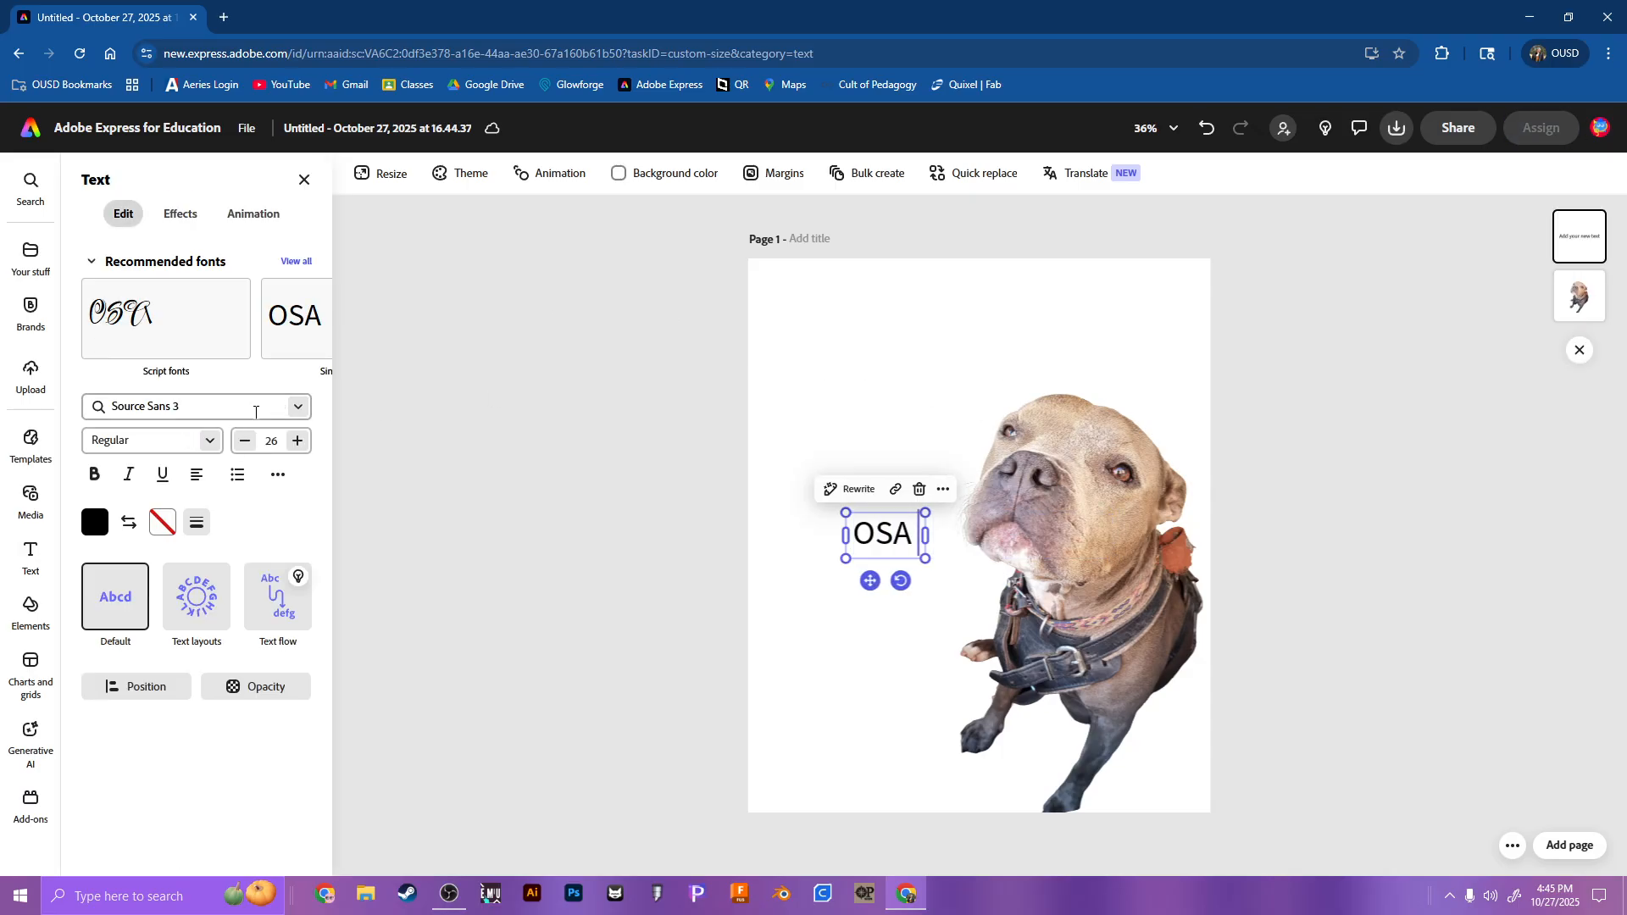
Step: Search the fonts for Old English and apply Cloisterfuch Regular to the "OSA" text
{"action": "left_click", "coordinate": [256, 413]}
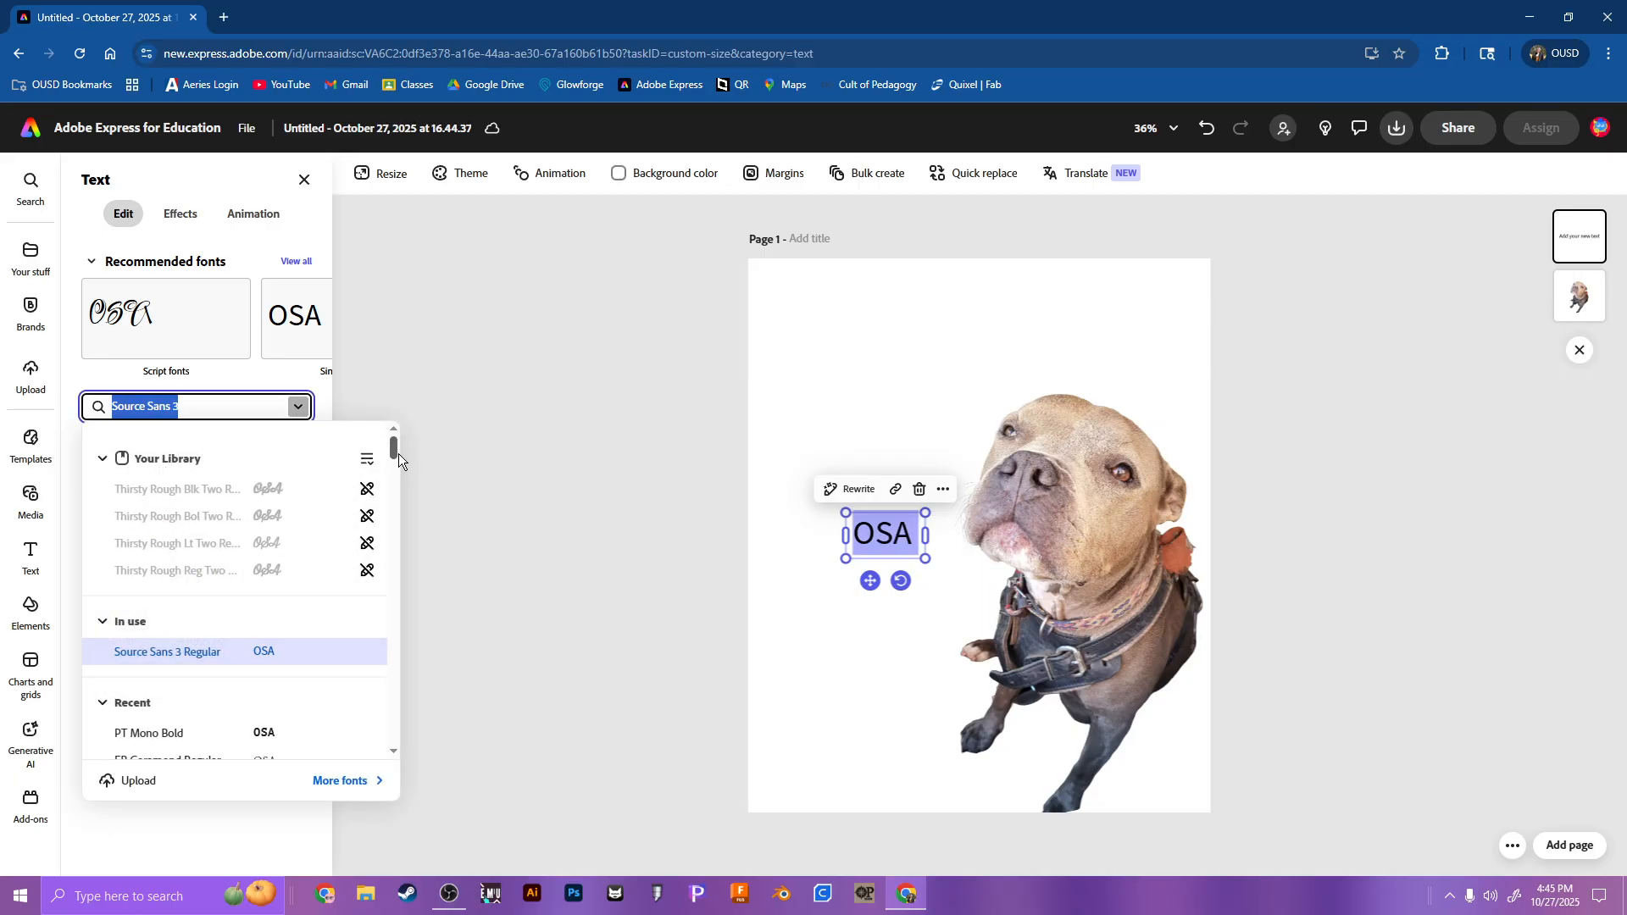
{"action": "left_click_drag", "start_coordinate": [398, 455], "coordinate": [384, 630]}
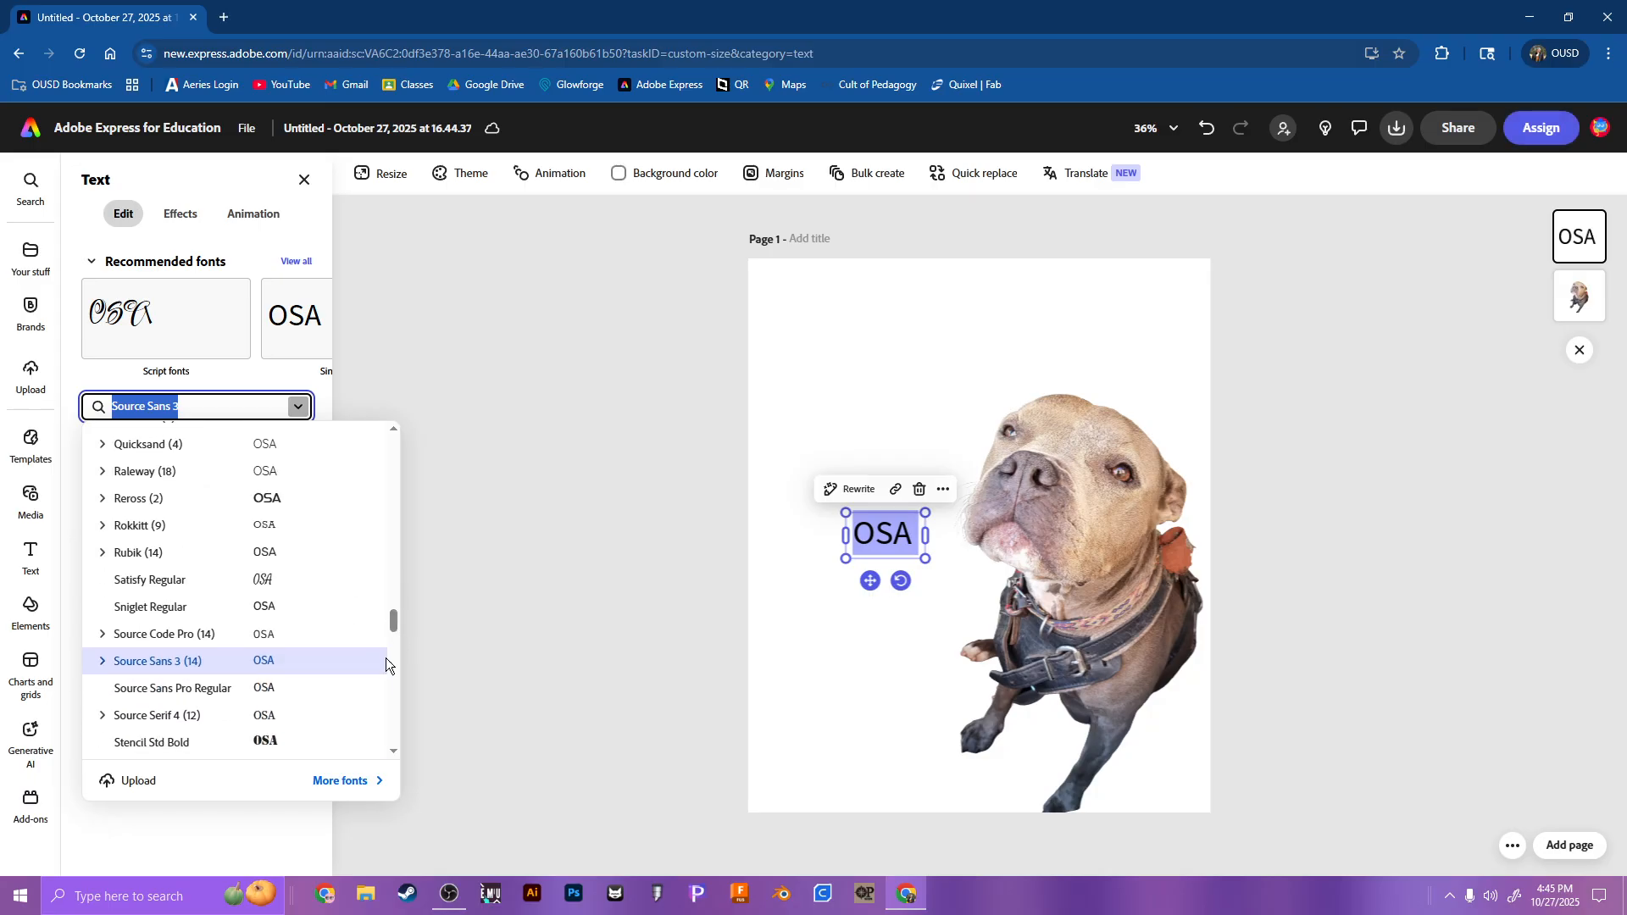
{"action": "left_click", "coordinate": [346, 781]}
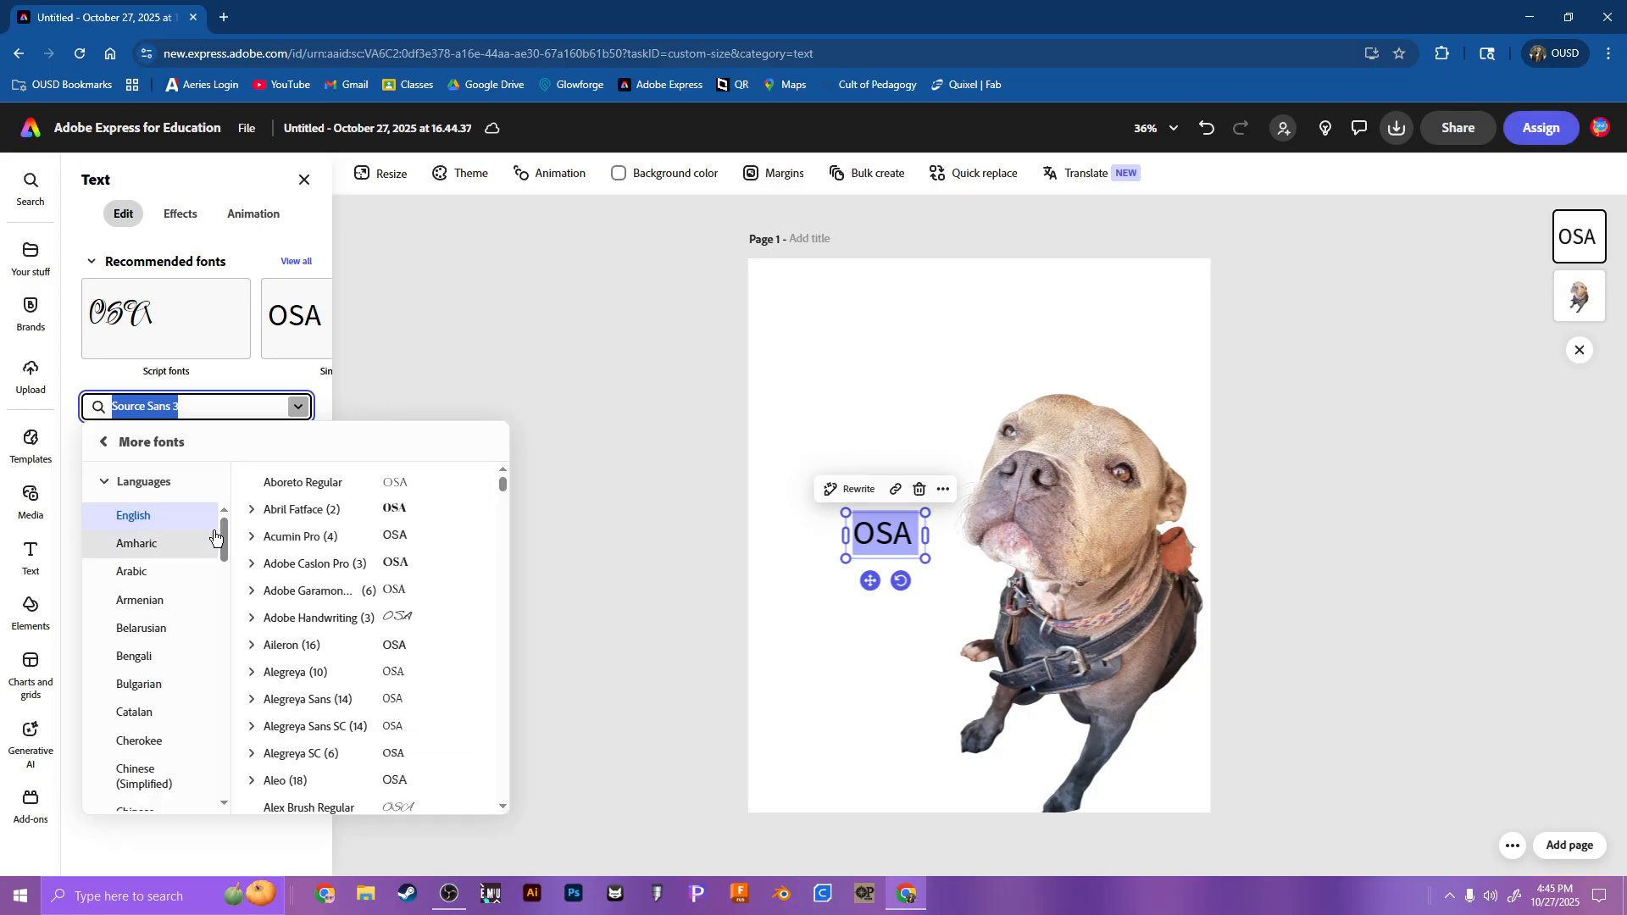
{"action": "left_click_drag", "start_coordinate": [506, 485], "coordinate": [507, 523]}
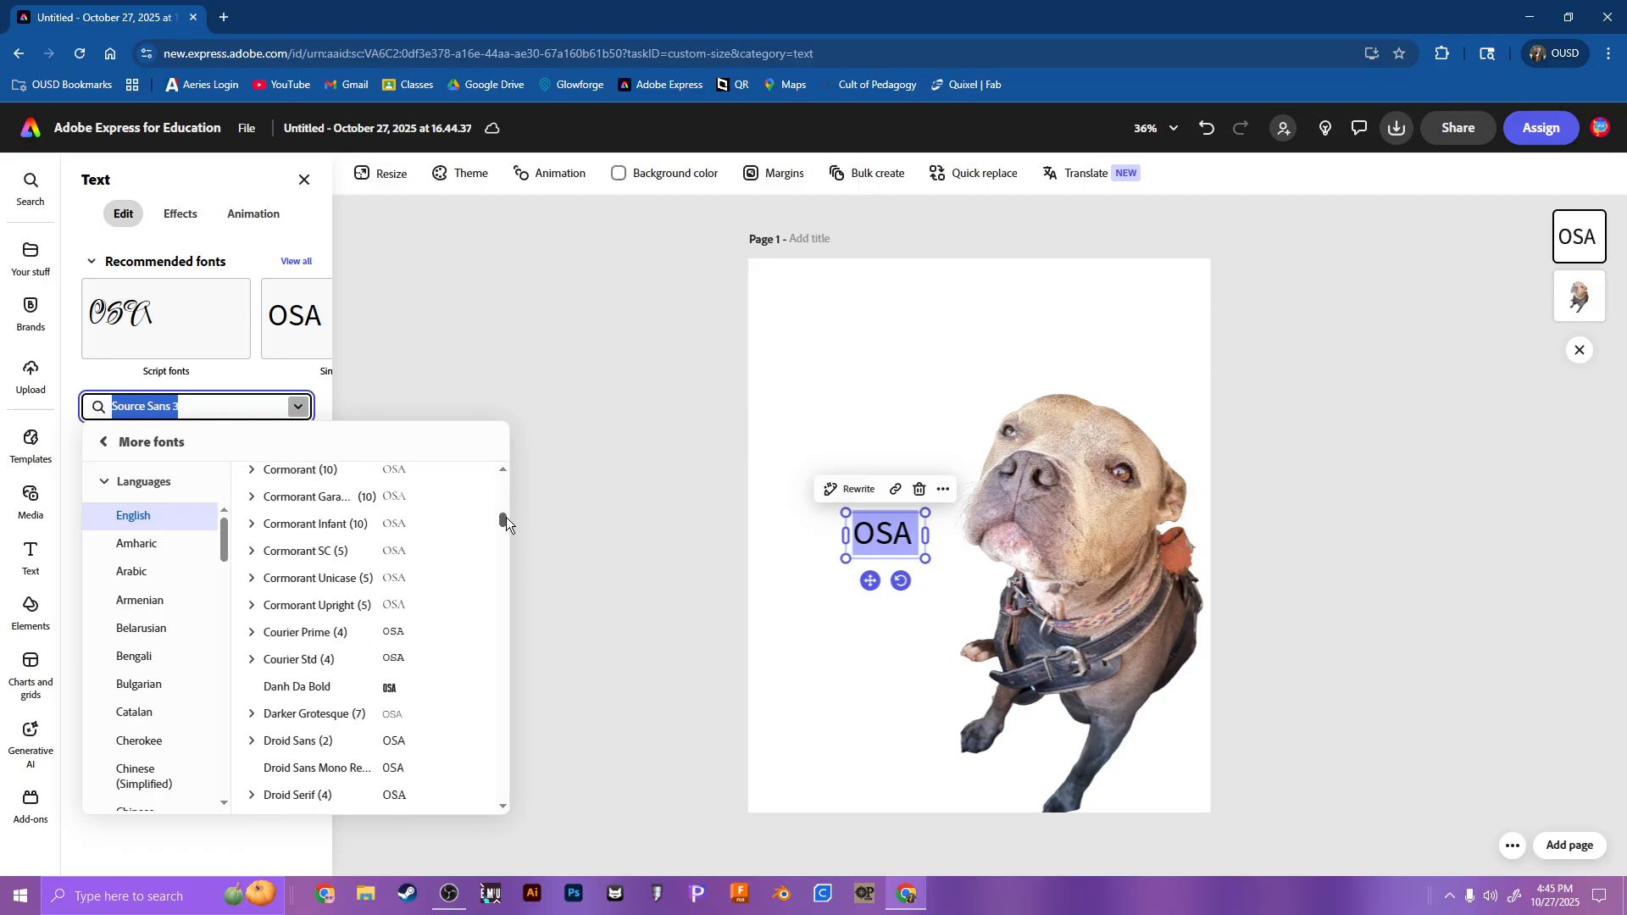
{"action": "type", "text": "old"}
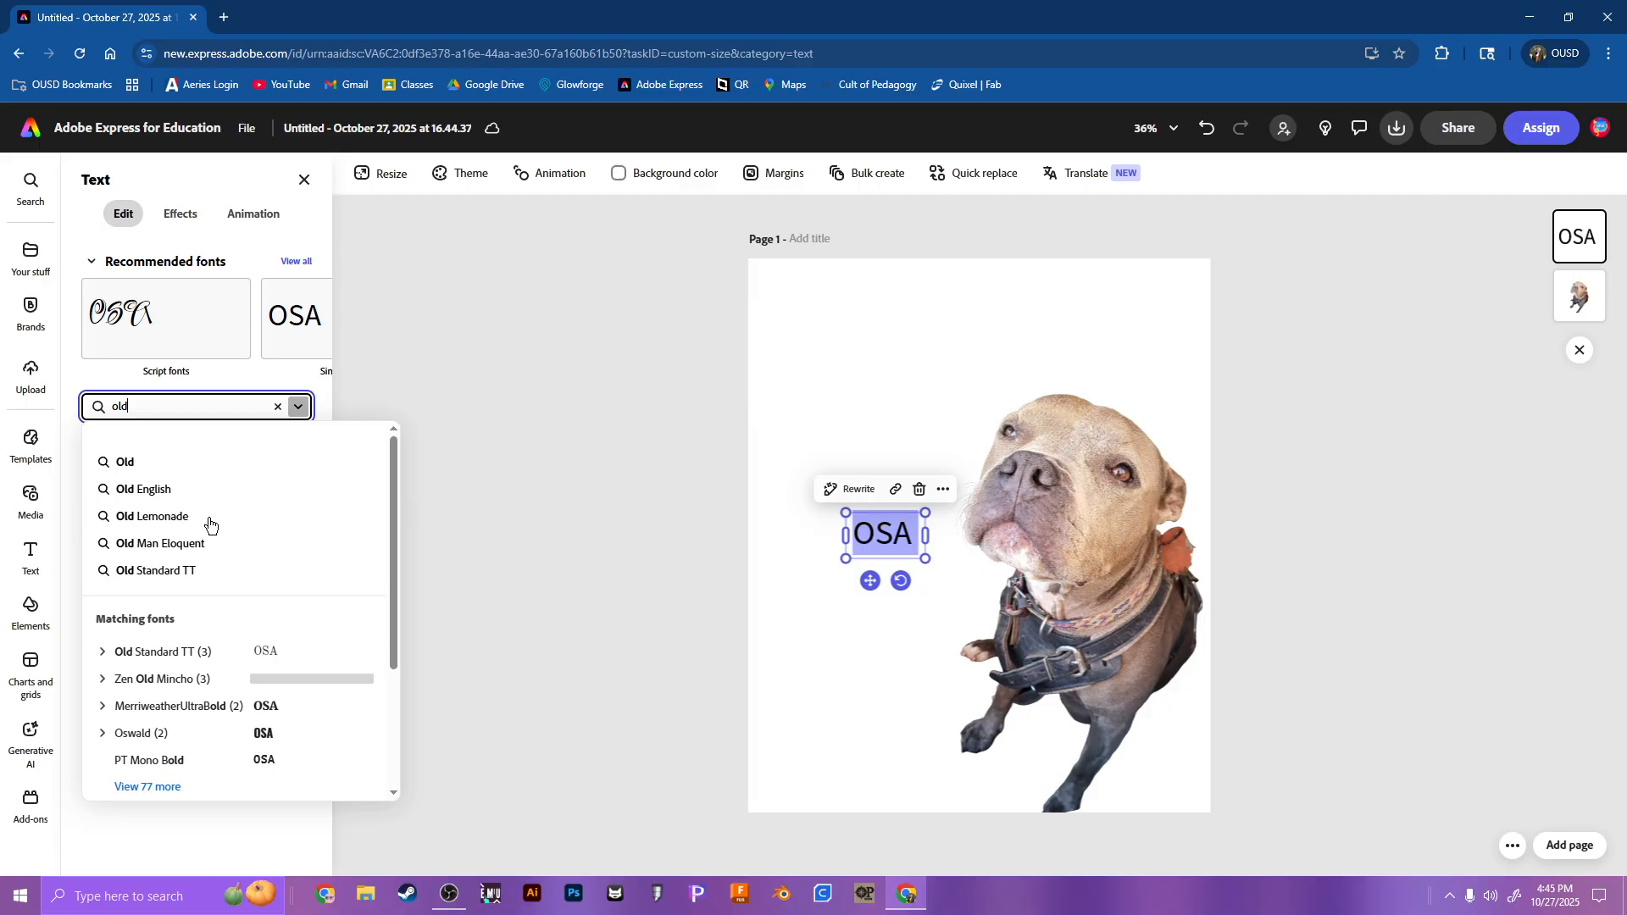
{"action": "left_click", "coordinate": [169, 489]}
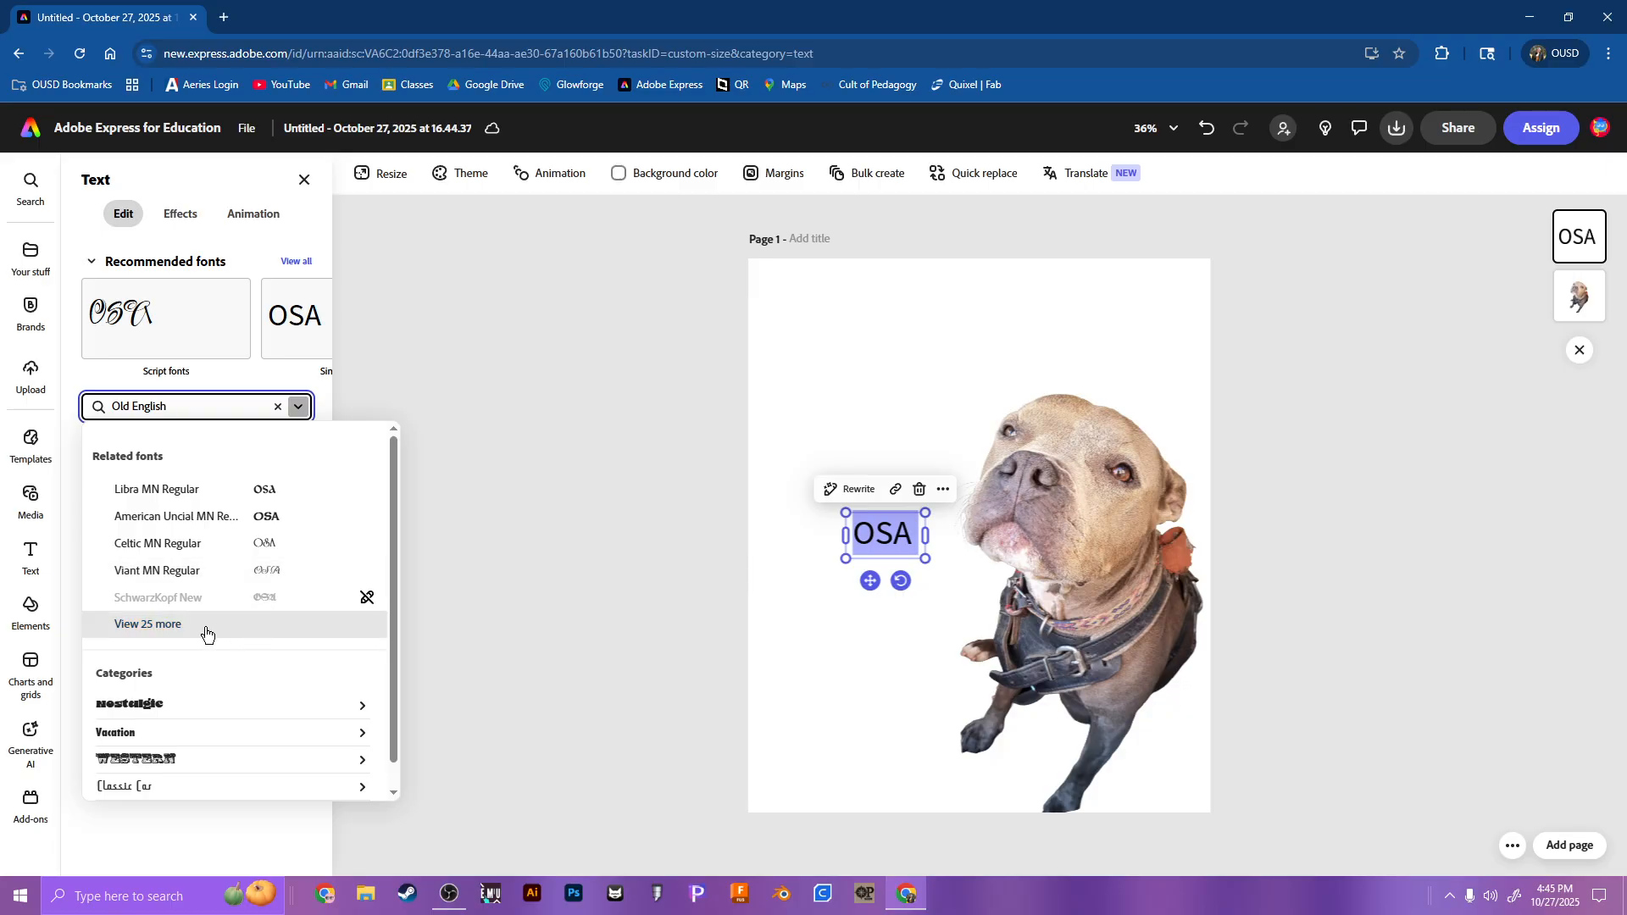
{"action": "scroll", "coordinate": [207, 634], "scroll_direction": "down", "scroll_amount": 1}
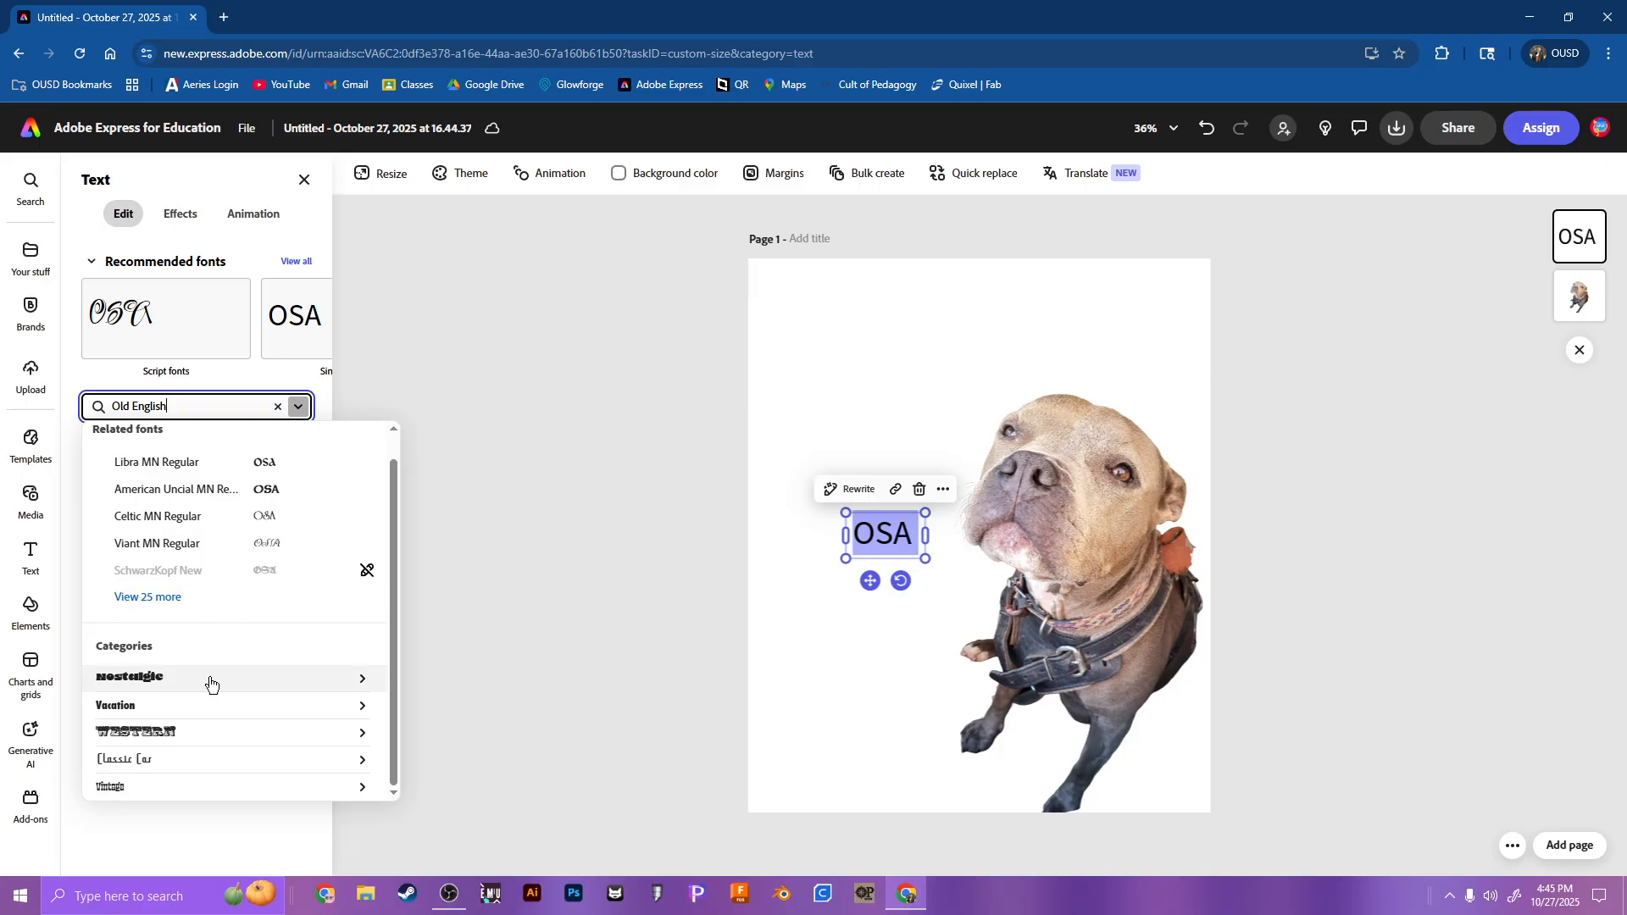
{"action": "left_click", "coordinate": [148, 597]}
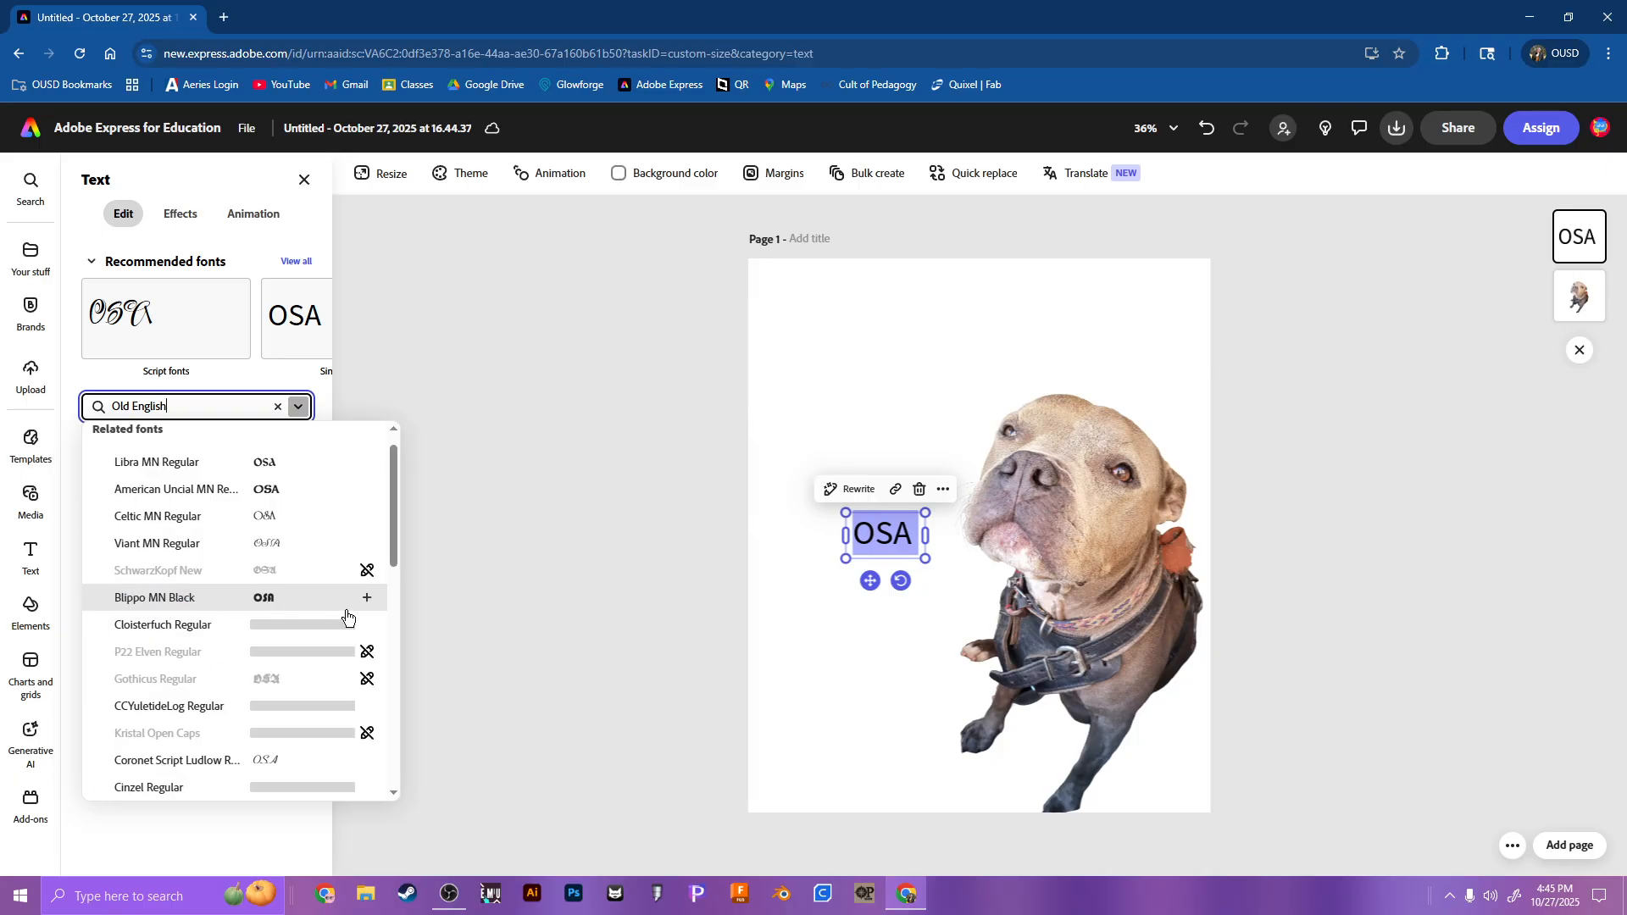
{"action": "left_click", "coordinate": [288, 628]}
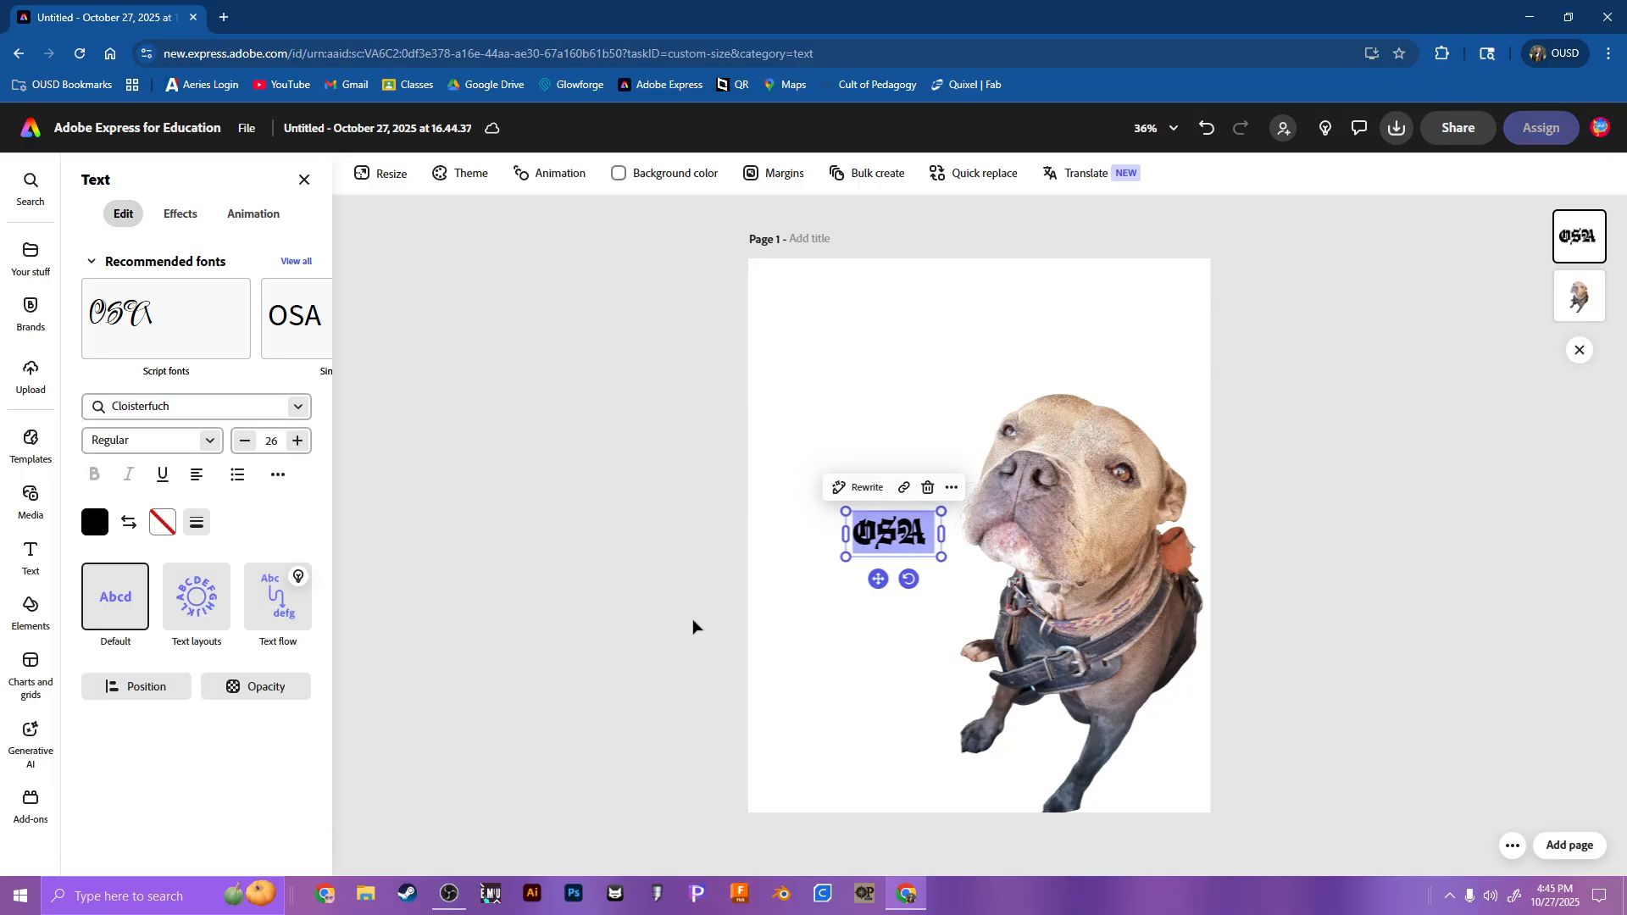
Step: Enlarge the "OSA" text to size 78 and position it above the dog in the page's upper-left area
{"action": "left_click_drag", "start_coordinate": [934, 558], "coordinate": [1102, 640]}
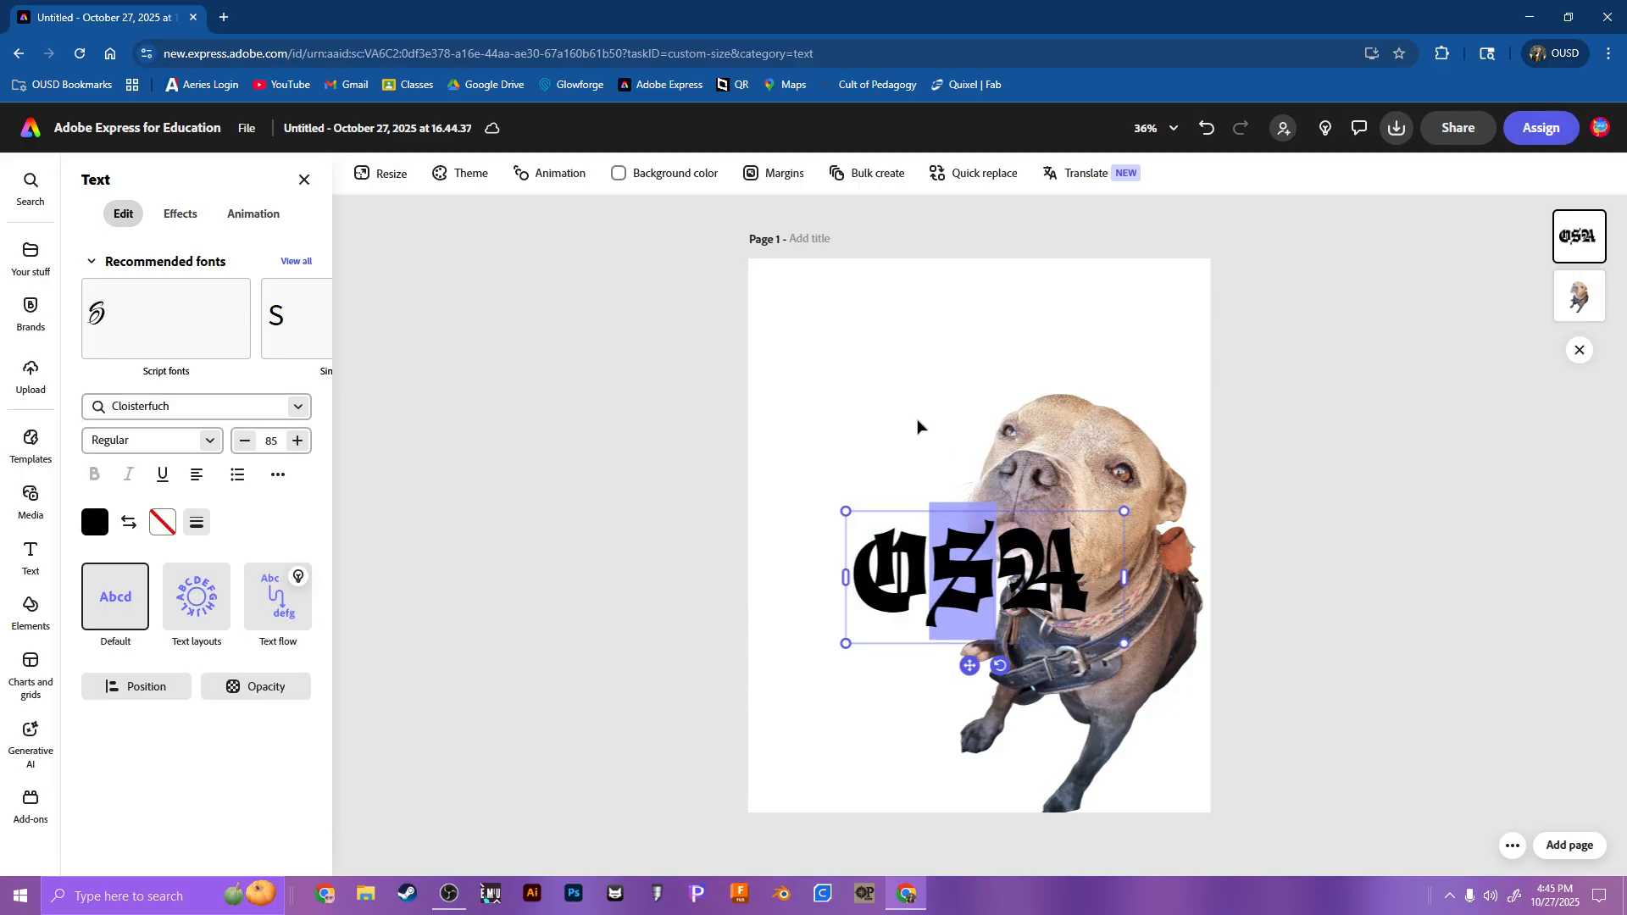
{"action": "left_click_drag", "start_coordinate": [856, 532], "coordinate": [805, 316]}
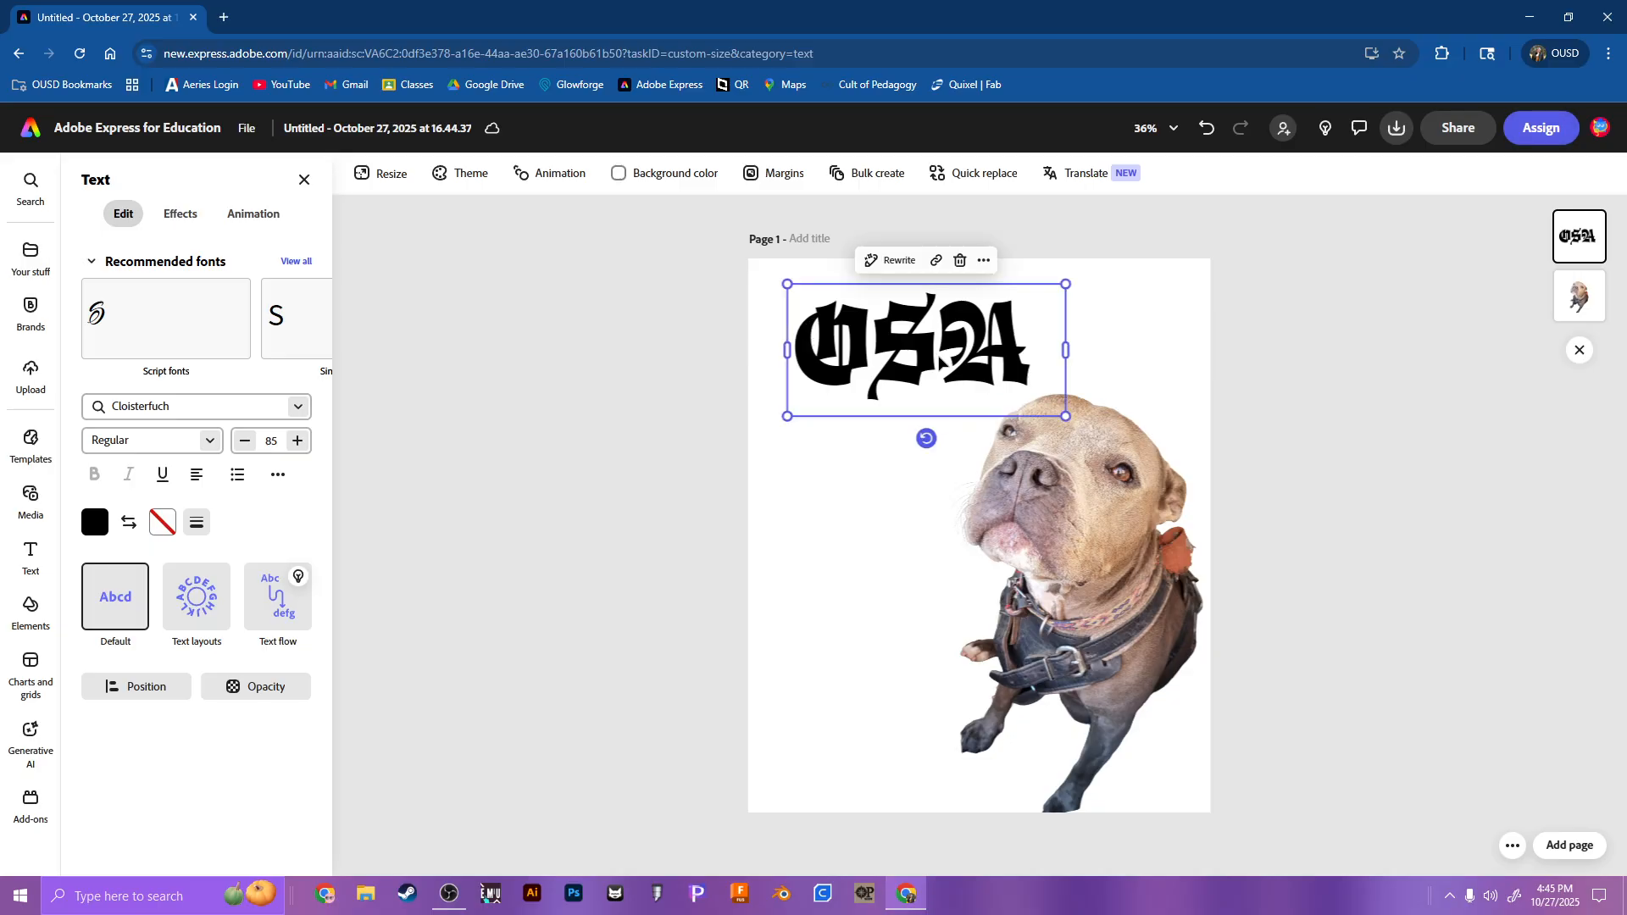
{"action": "mouse_move", "coordinate": [941, 356]}
{"action": "left_mouse_down"}
{"action": "mouse_move", "coordinate": [939, 385]}
{"action": "mouse_move", "coordinate": [940, 367]}
{"action": "left_mouse_up"}
{"action": "mouse_move", "coordinate": [1064, 428]}
{"action": "left_mouse_down"}
{"action": "mouse_move", "coordinate": [1263, 547]}
{"action": "mouse_move", "coordinate": [1044, 418]}
{"action": "left_mouse_up"}
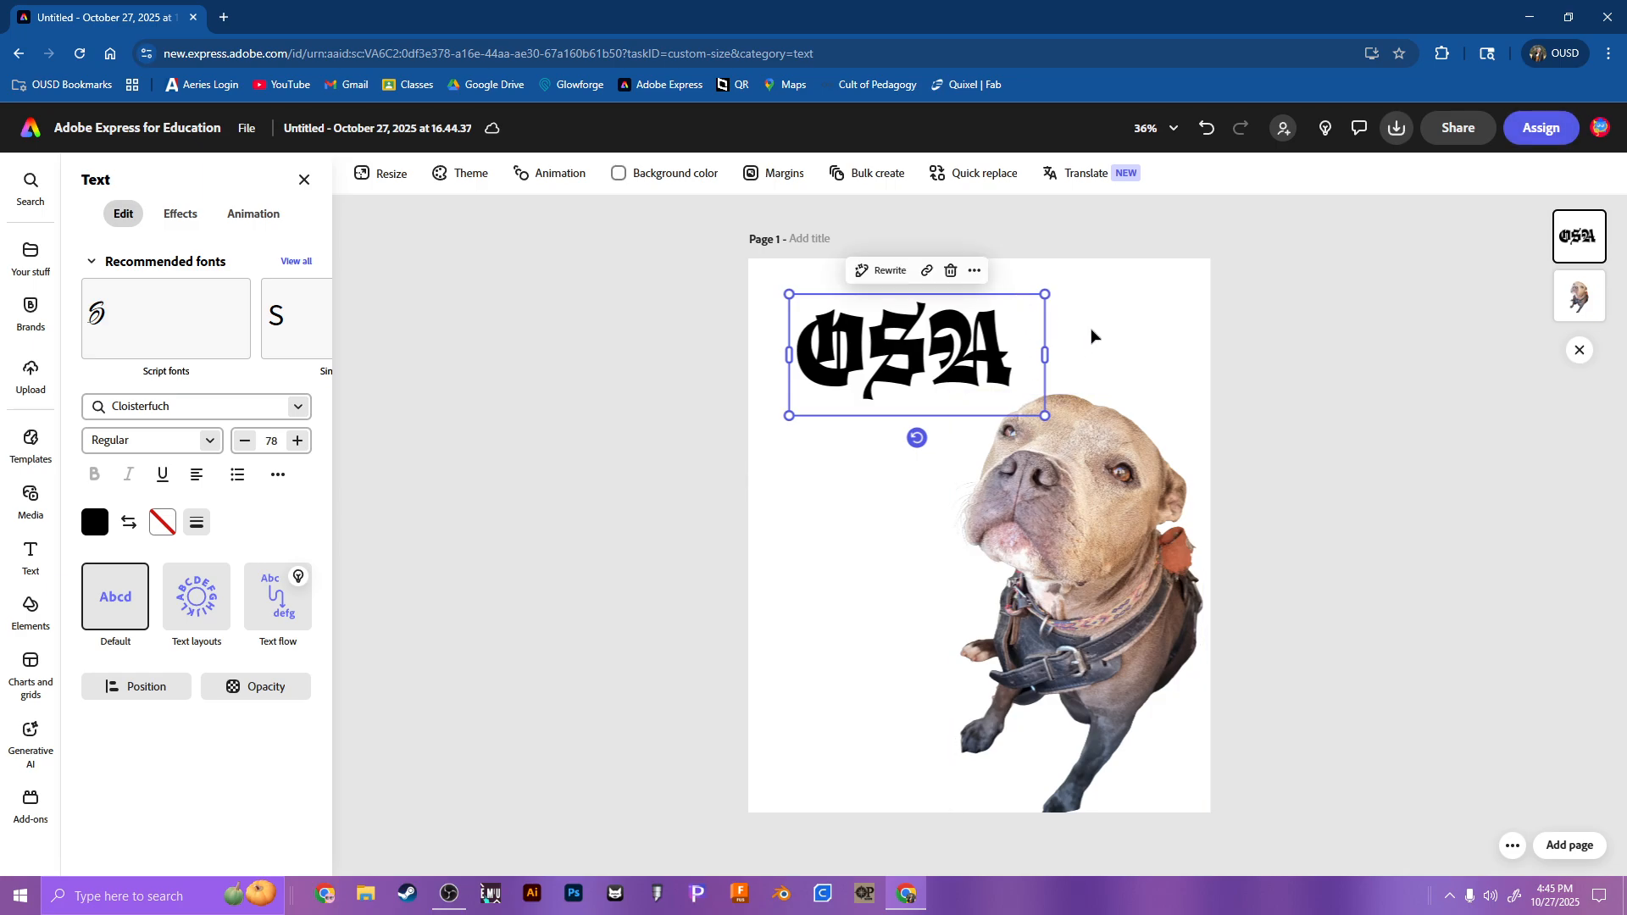
Step: Narrow the "OSA" text box to stack its letters vertically beside the dog, and replace them with lowercase "osa", one letter per line
{"action": "left_click_drag", "start_coordinate": [1046, 356], "coordinate": [945, 345]}
{"action": "left_click_drag", "start_coordinate": [871, 536], "coordinate": [854, 591]}
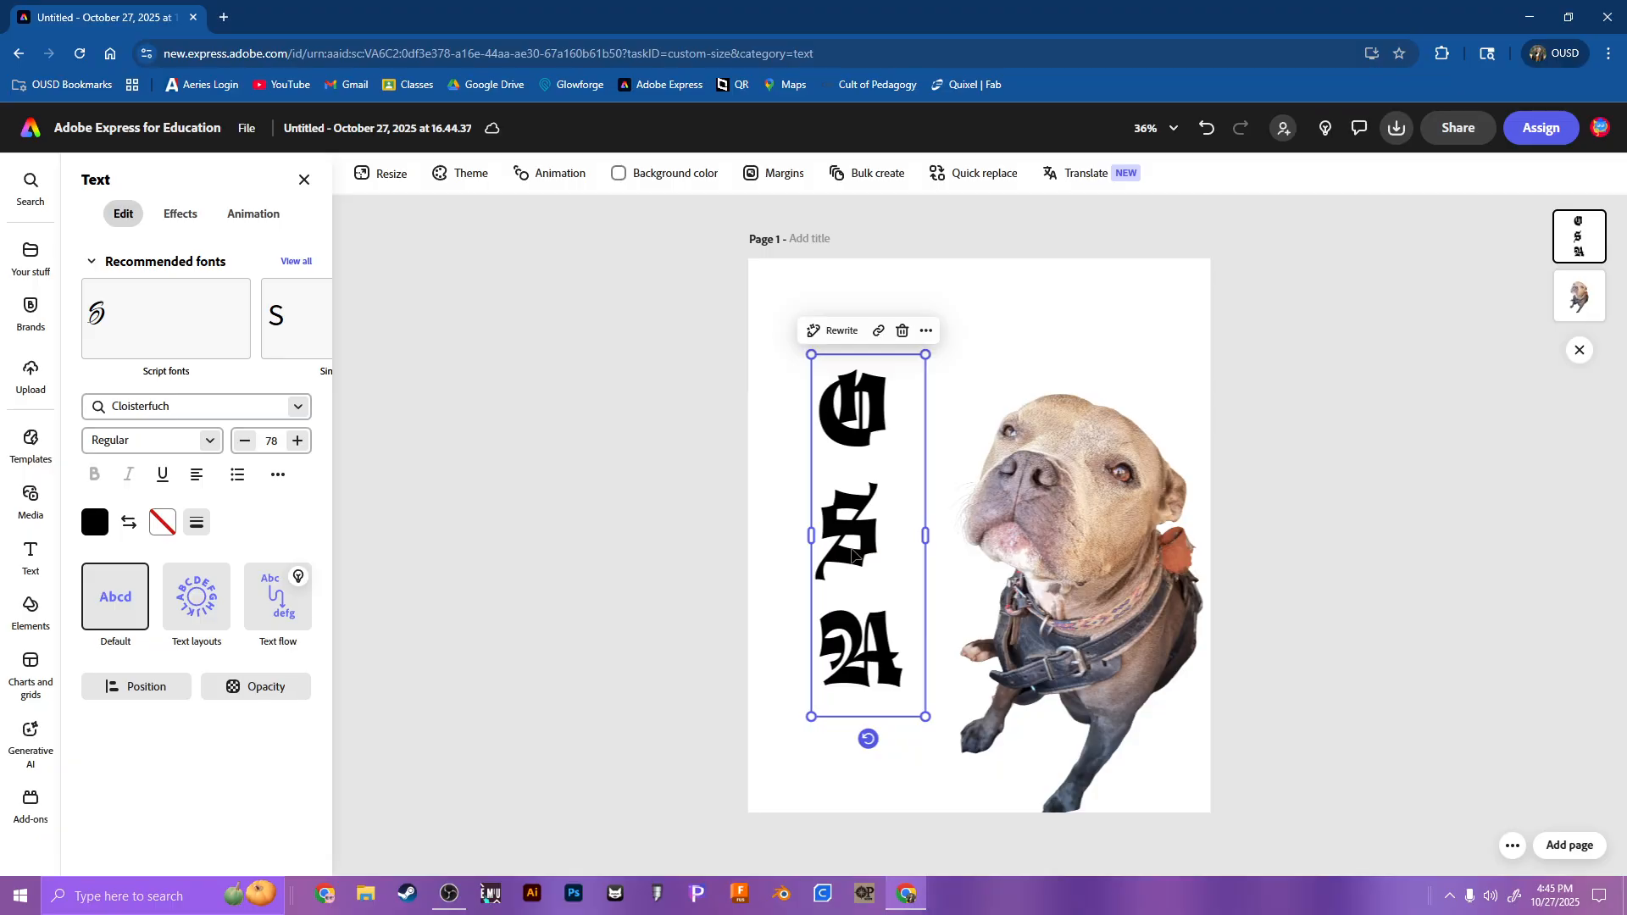
{"action": "double_click", "coordinate": [855, 547]}
{"action": "type", "text": "osa"}
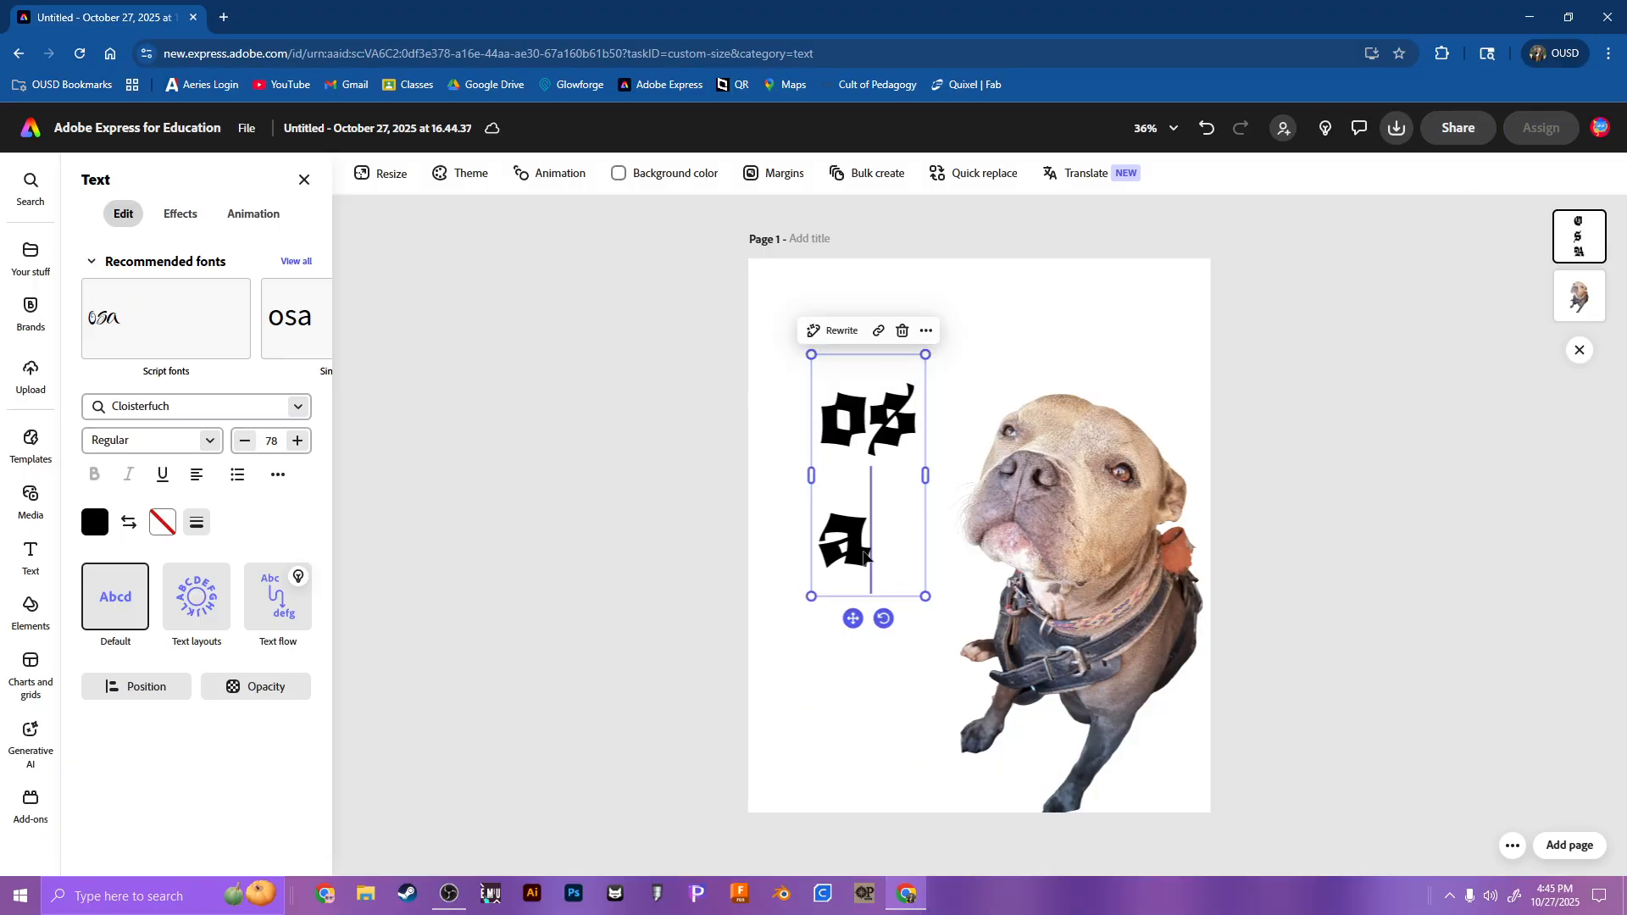
{"action": "key", "text": "Left"}
{"action": "key", "text": "Left"}
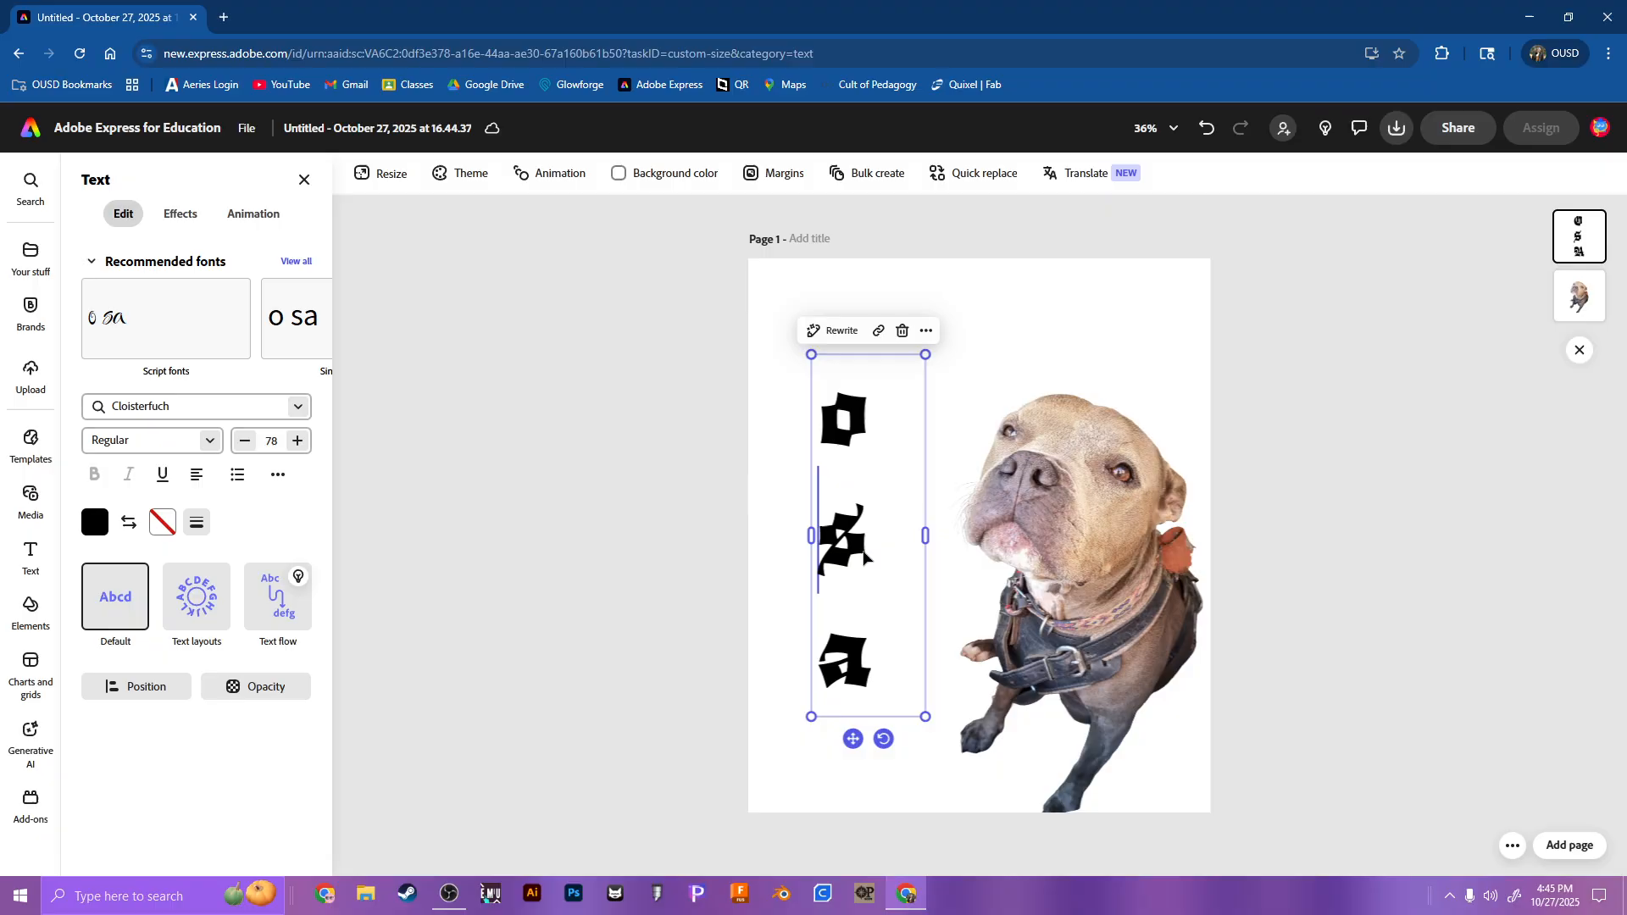
{"action": "left_click", "coordinate": [653, 472]}
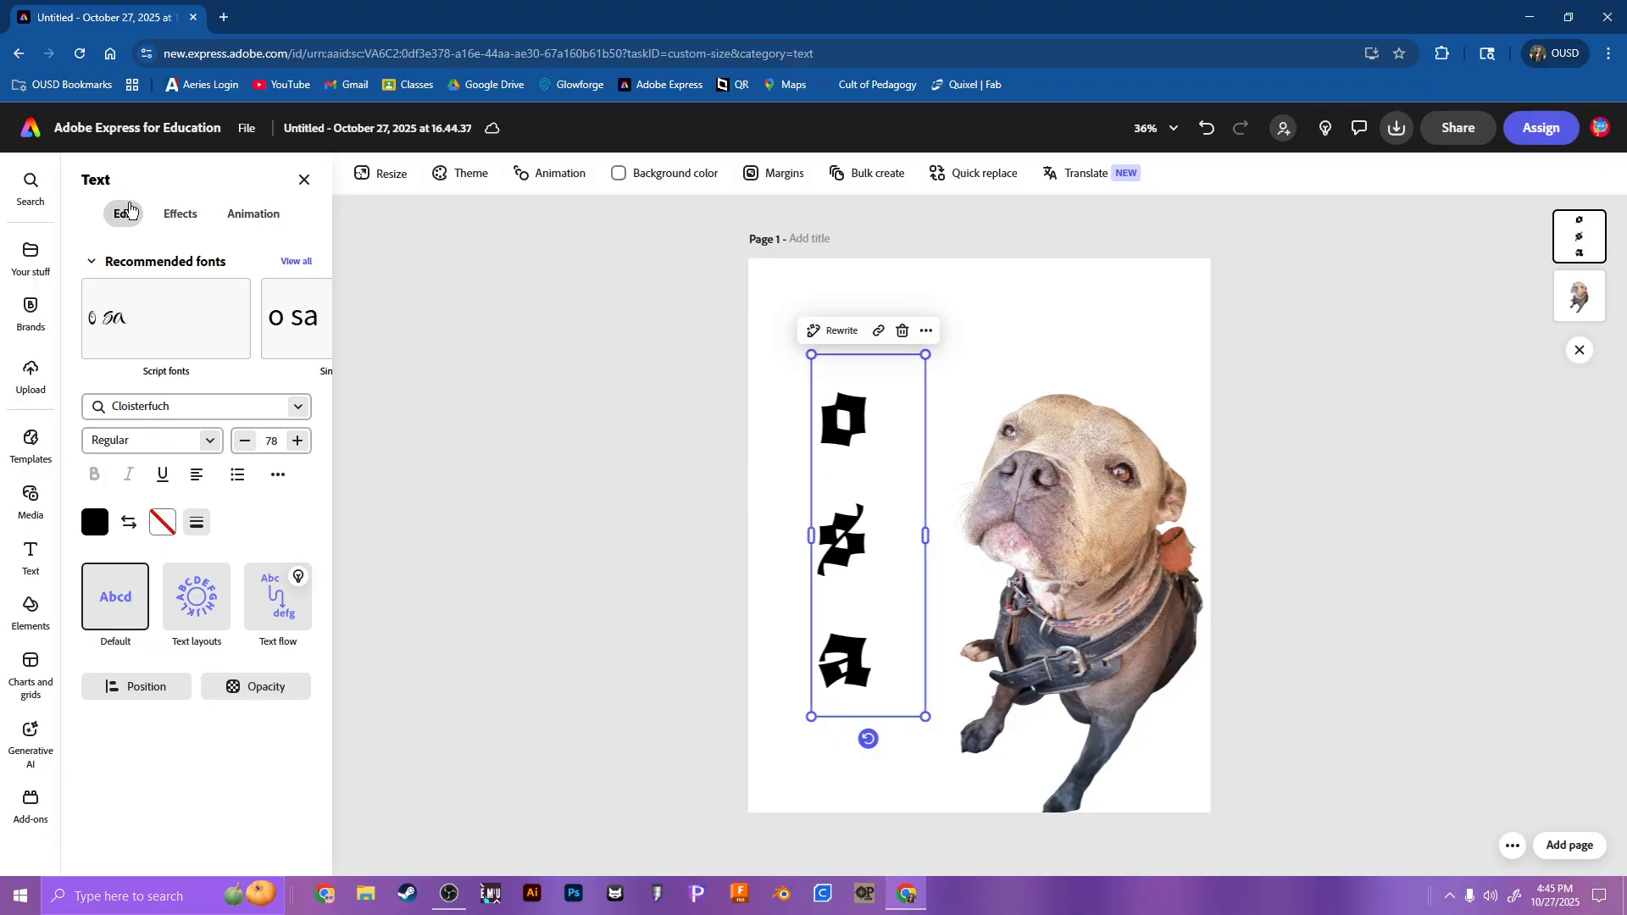
Step: Replace the first letter of the stacked text with a capital "O"
{"action": "mouse_move", "coordinate": [30, 191]}
{"action": "double_click", "coordinate": [848, 415]}
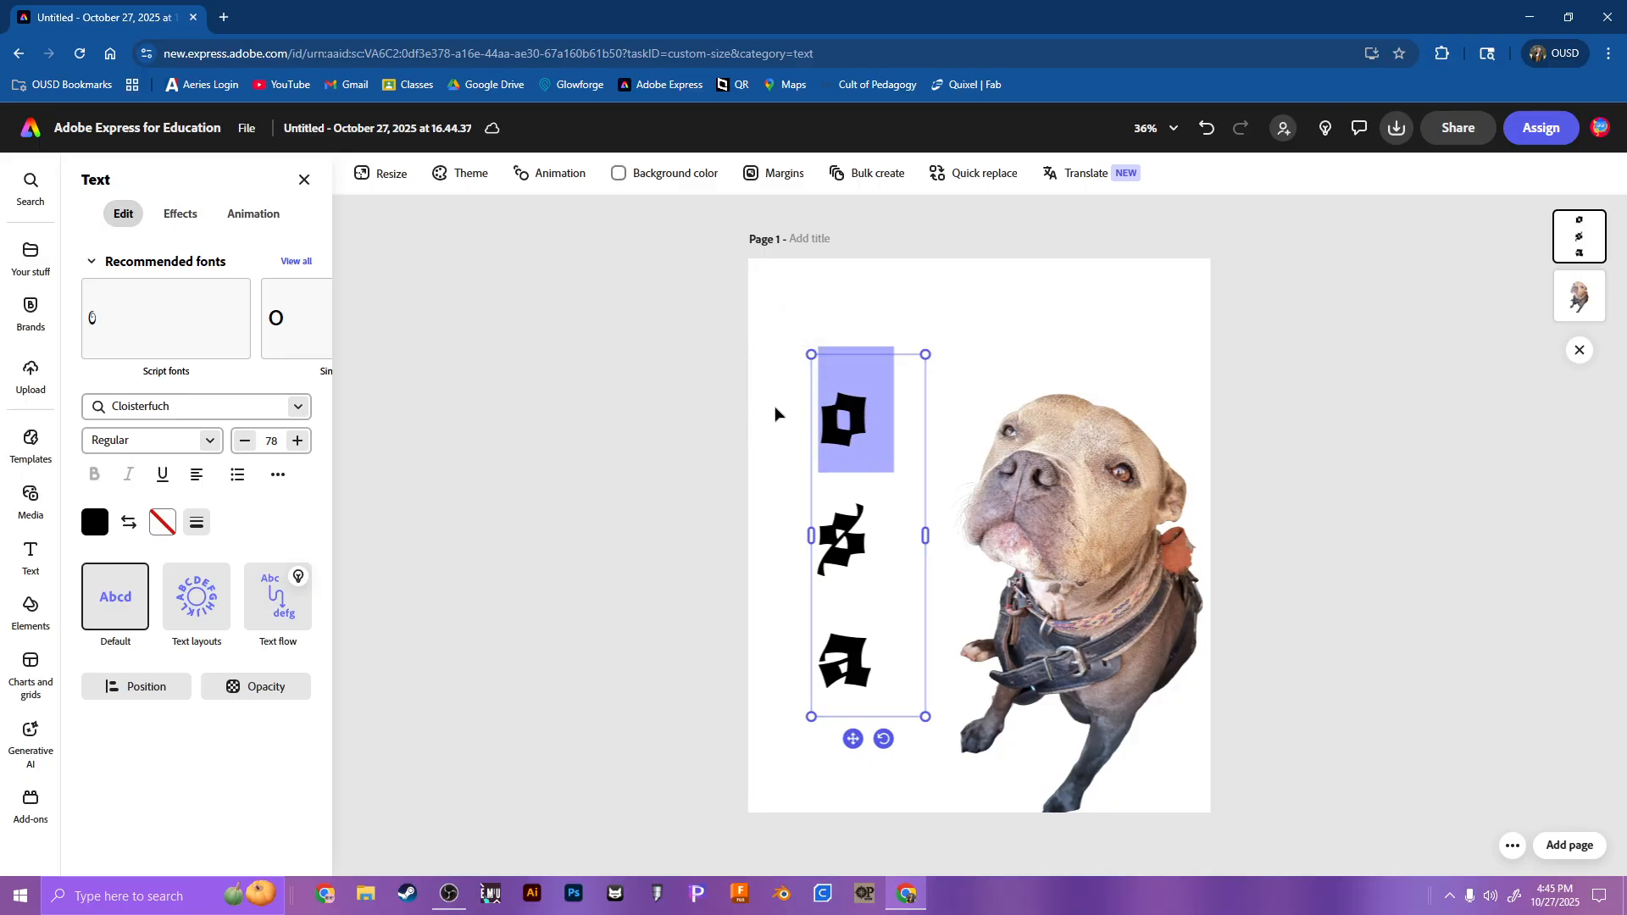
{"action": "type", "text": "O"}
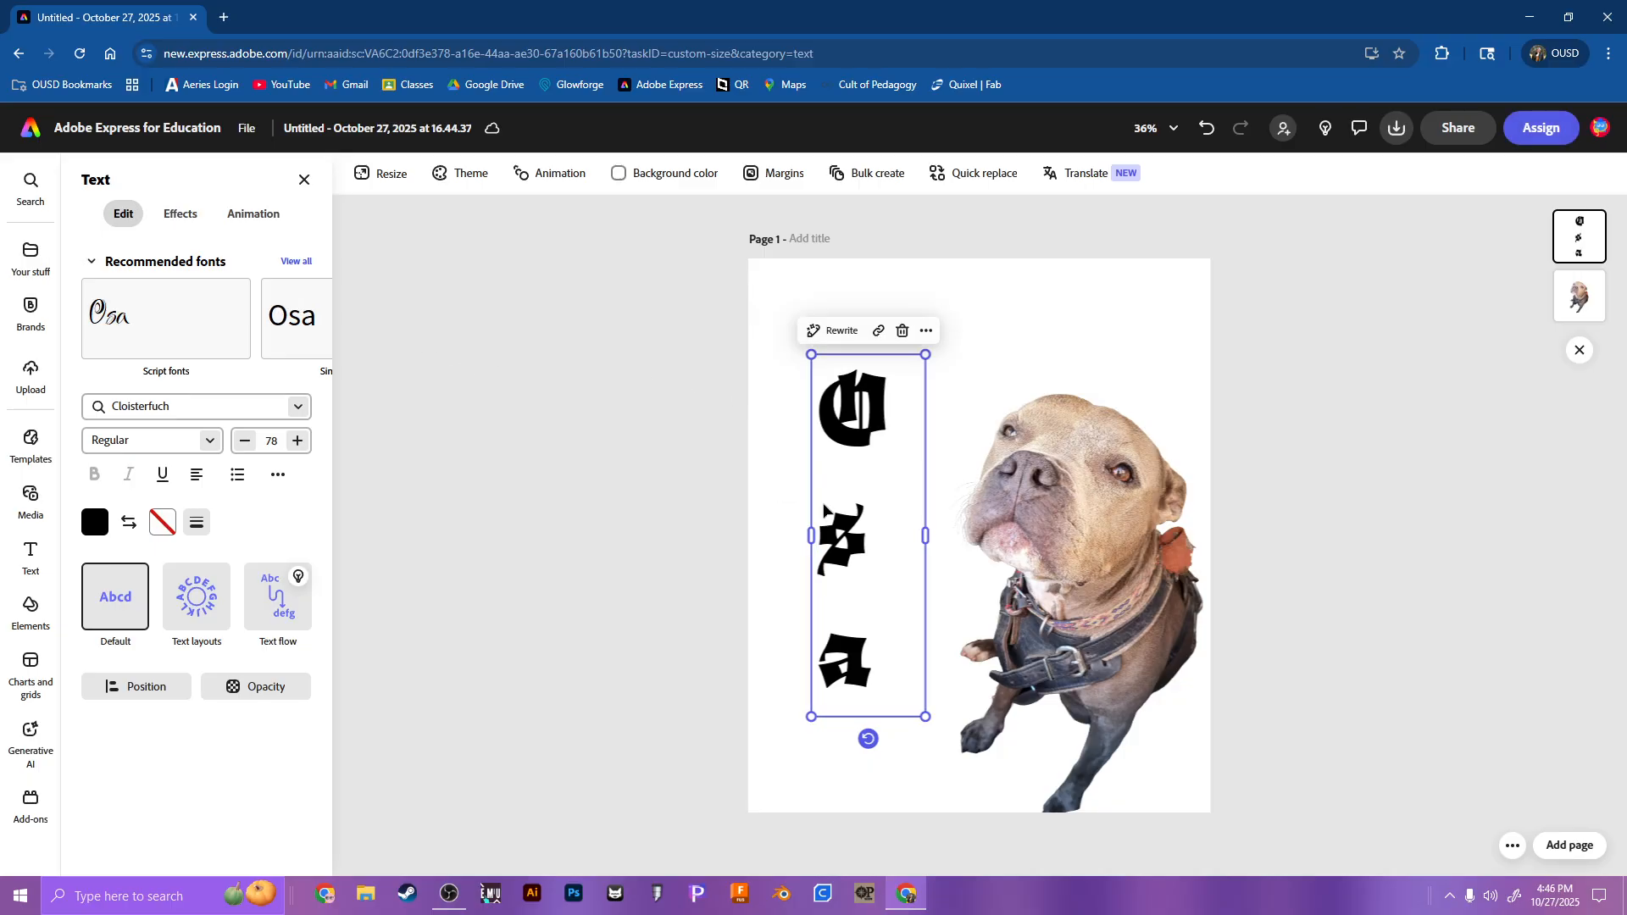
Step: Enlarge the letters "s" and "a" to size 106 and move the stacked text up to fit within the page
{"action": "left_click_drag", "start_coordinate": [913, 610], "coordinate": [799, 556]}
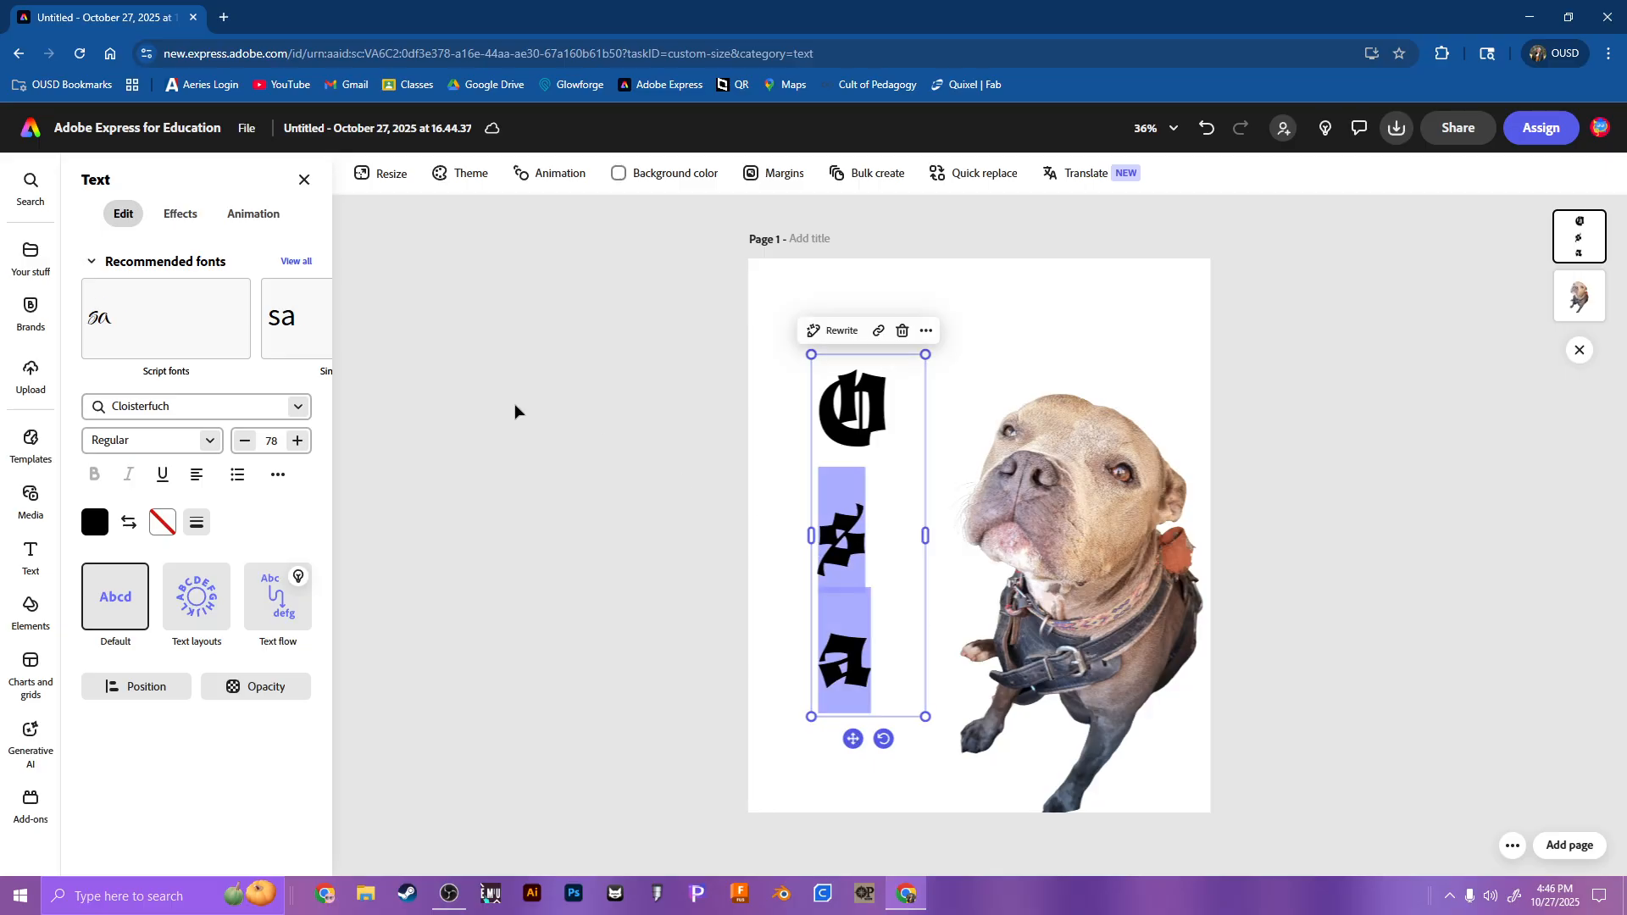
{"action": "left_click", "coordinate": [298, 440]}
{"action": "left_click", "coordinate": [297, 441]}
{"action": "left_click", "coordinate": [297, 440]}
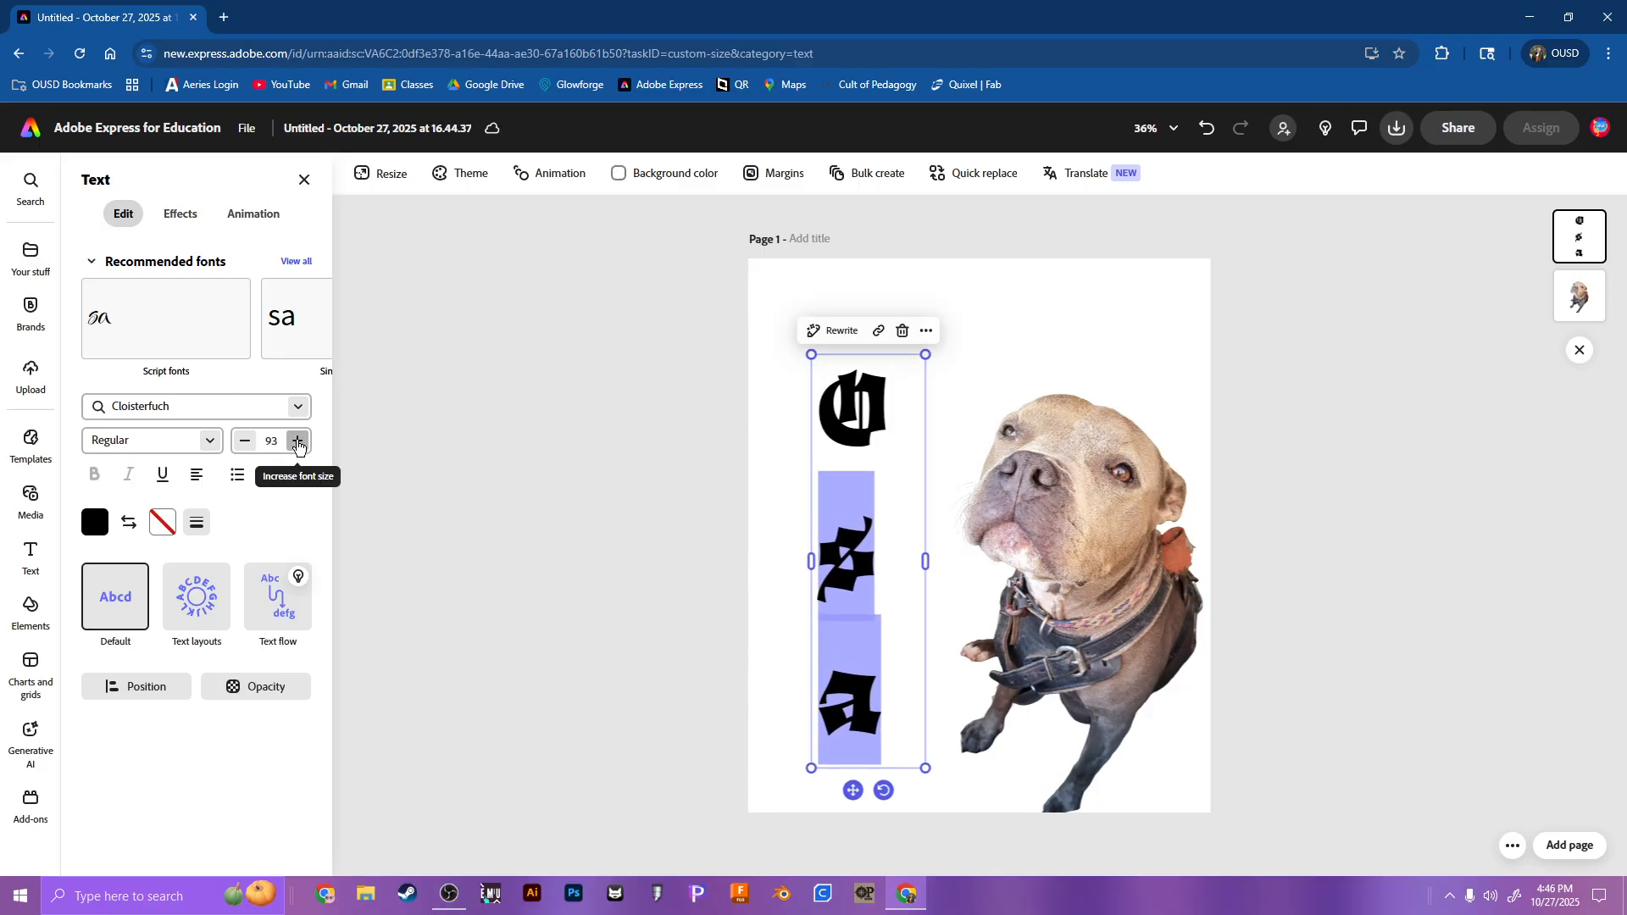
{"action": "left_click", "coordinate": [297, 441]}
{"action": "left_click", "coordinate": [297, 441]}
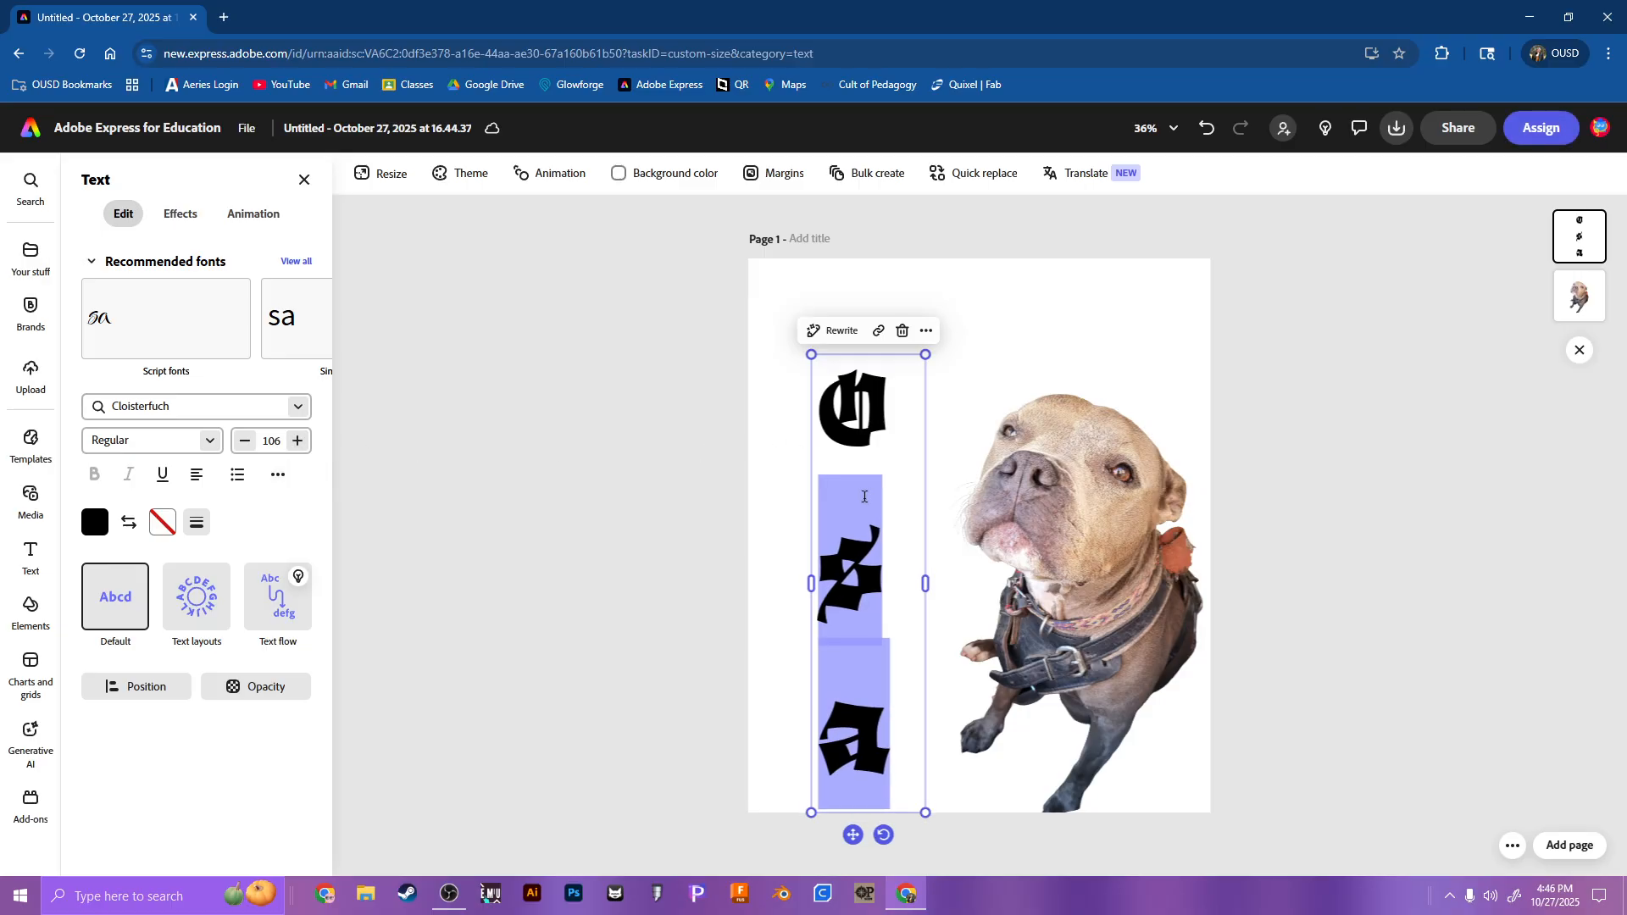
{"action": "left_click_drag", "start_coordinate": [868, 437], "coordinate": [868, 377]}
{"action": "left_click", "coordinate": [674, 447]}
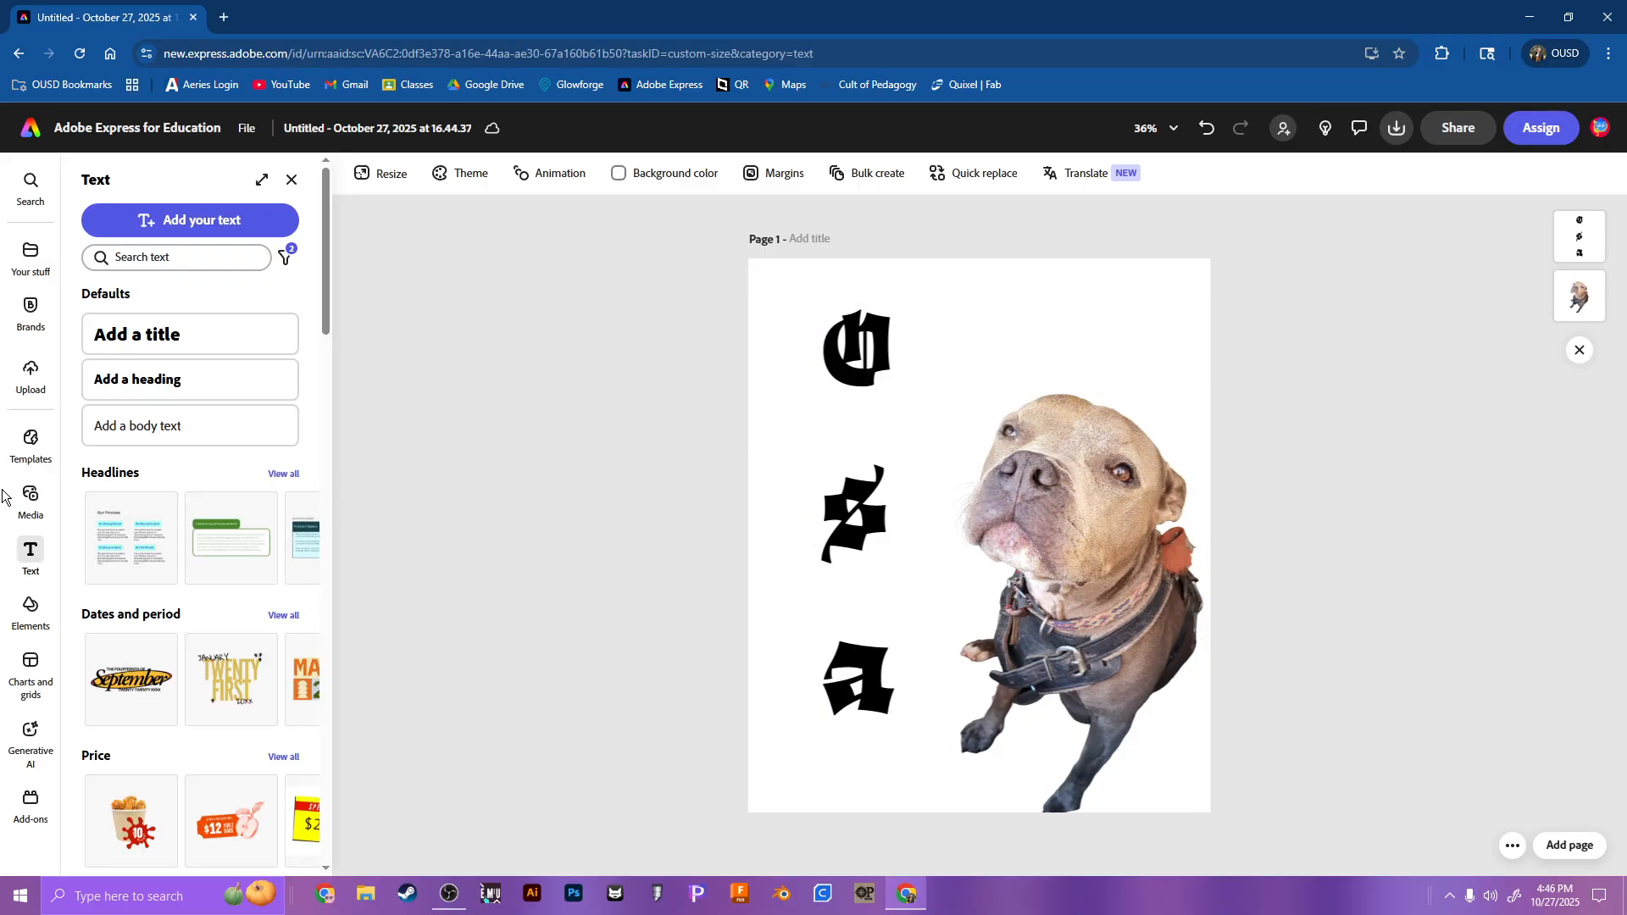
Step: Give the page background the gray preset linear gradient, with its end stop set to black #000000 and its start stop to white #FFFFFF
{"action": "left_click", "coordinate": [642, 180]}
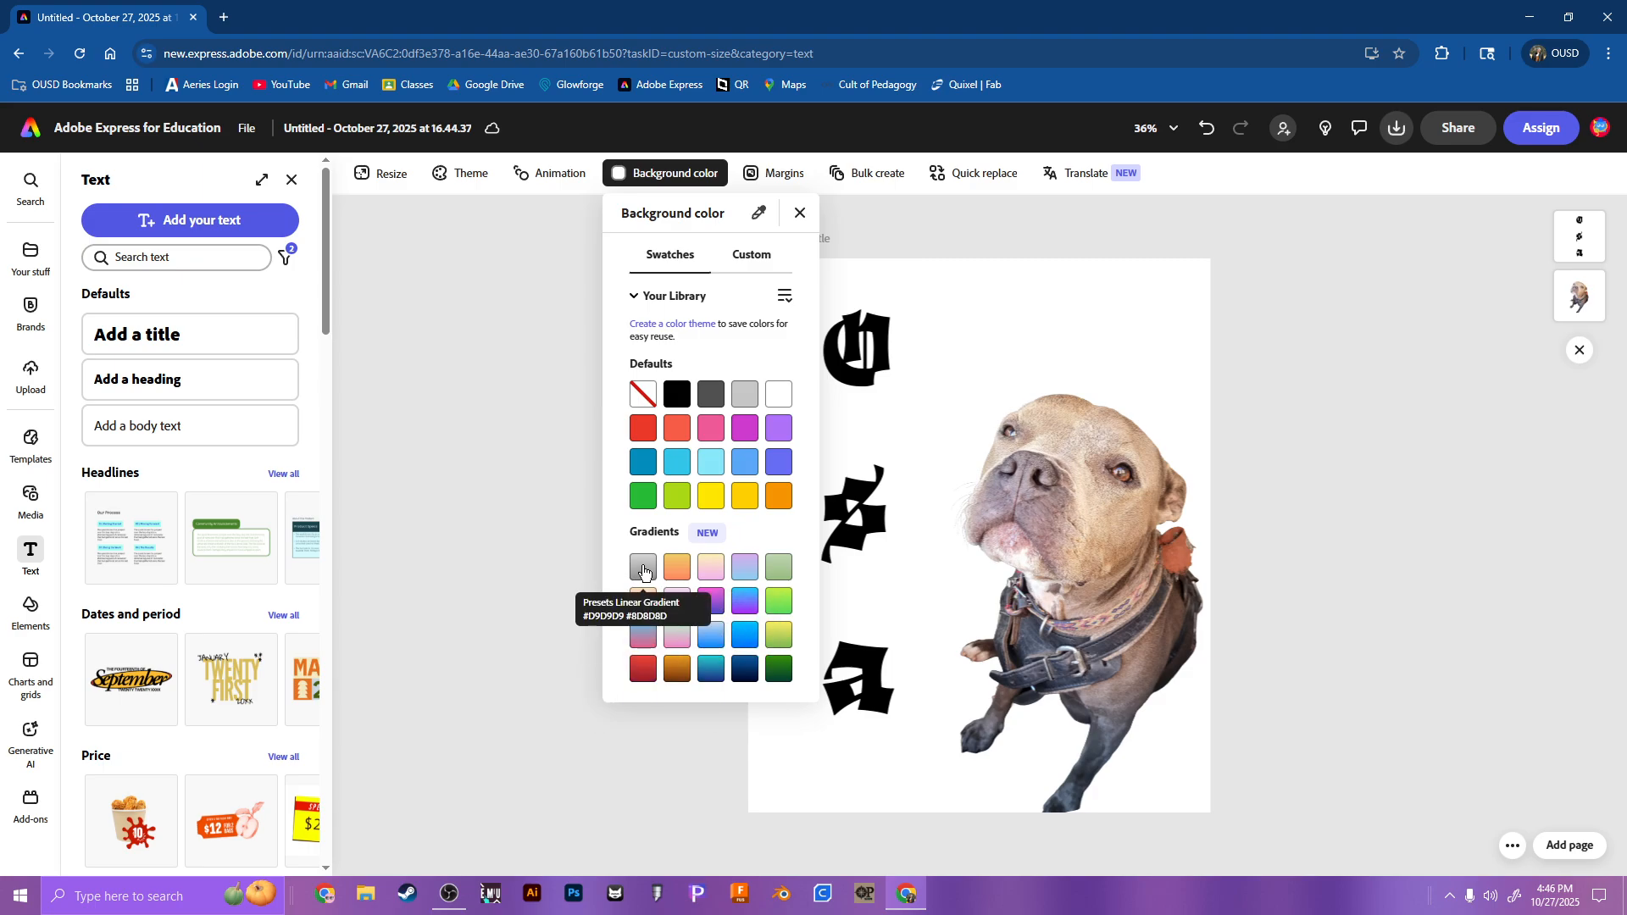
{"action": "left_click", "coordinate": [644, 569]}
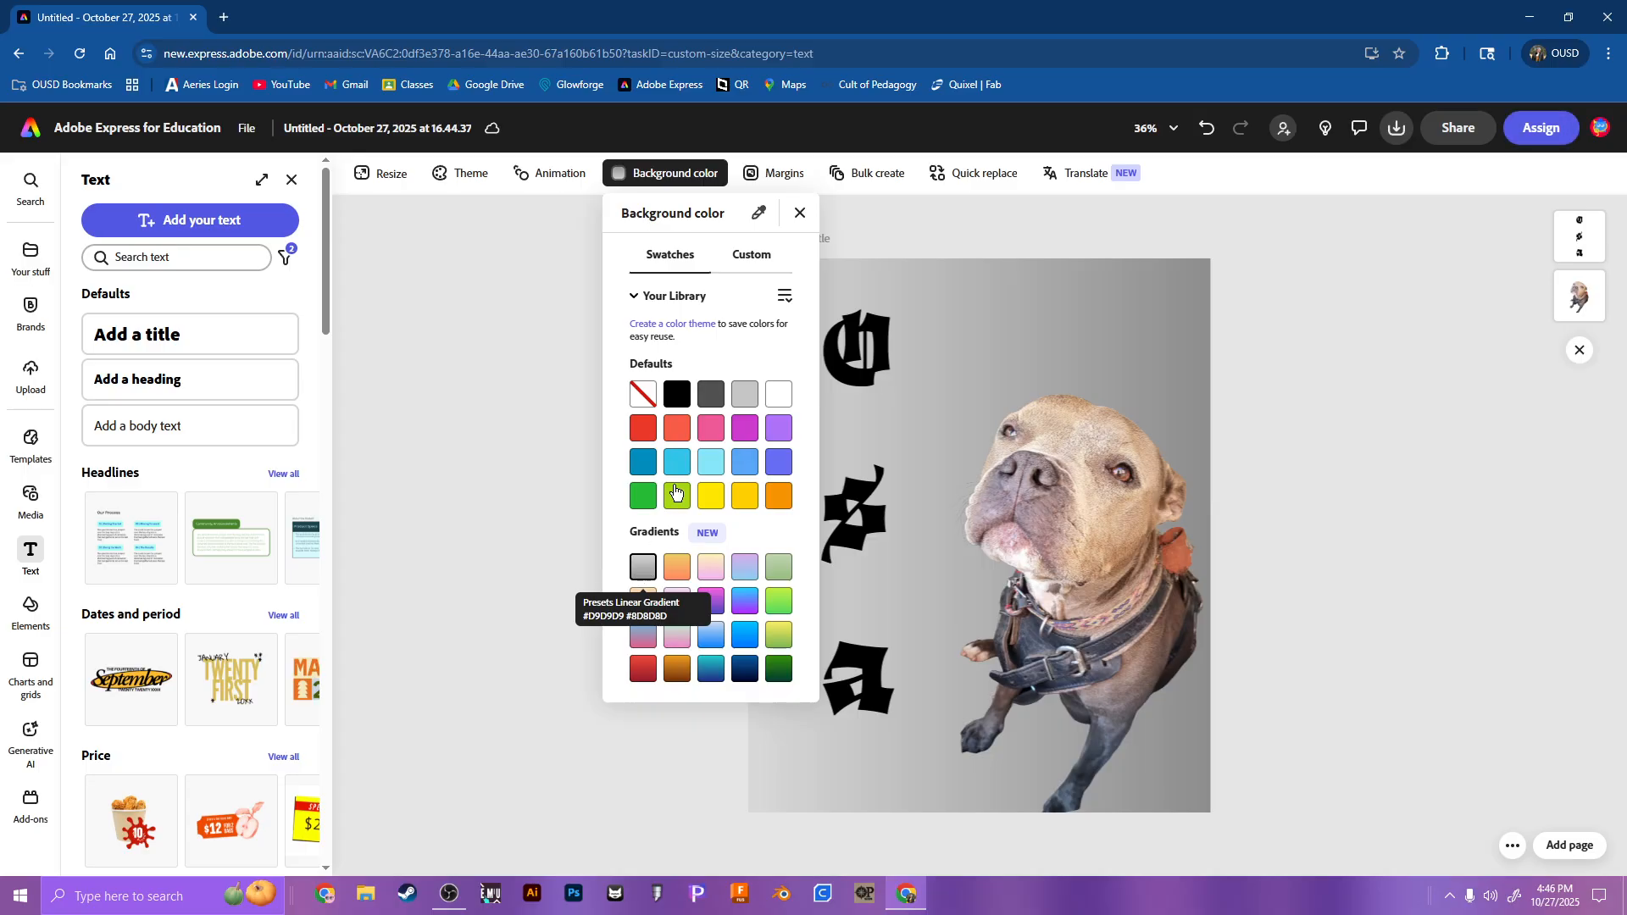
{"action": "left_click", "coordinate": [751, 255]}
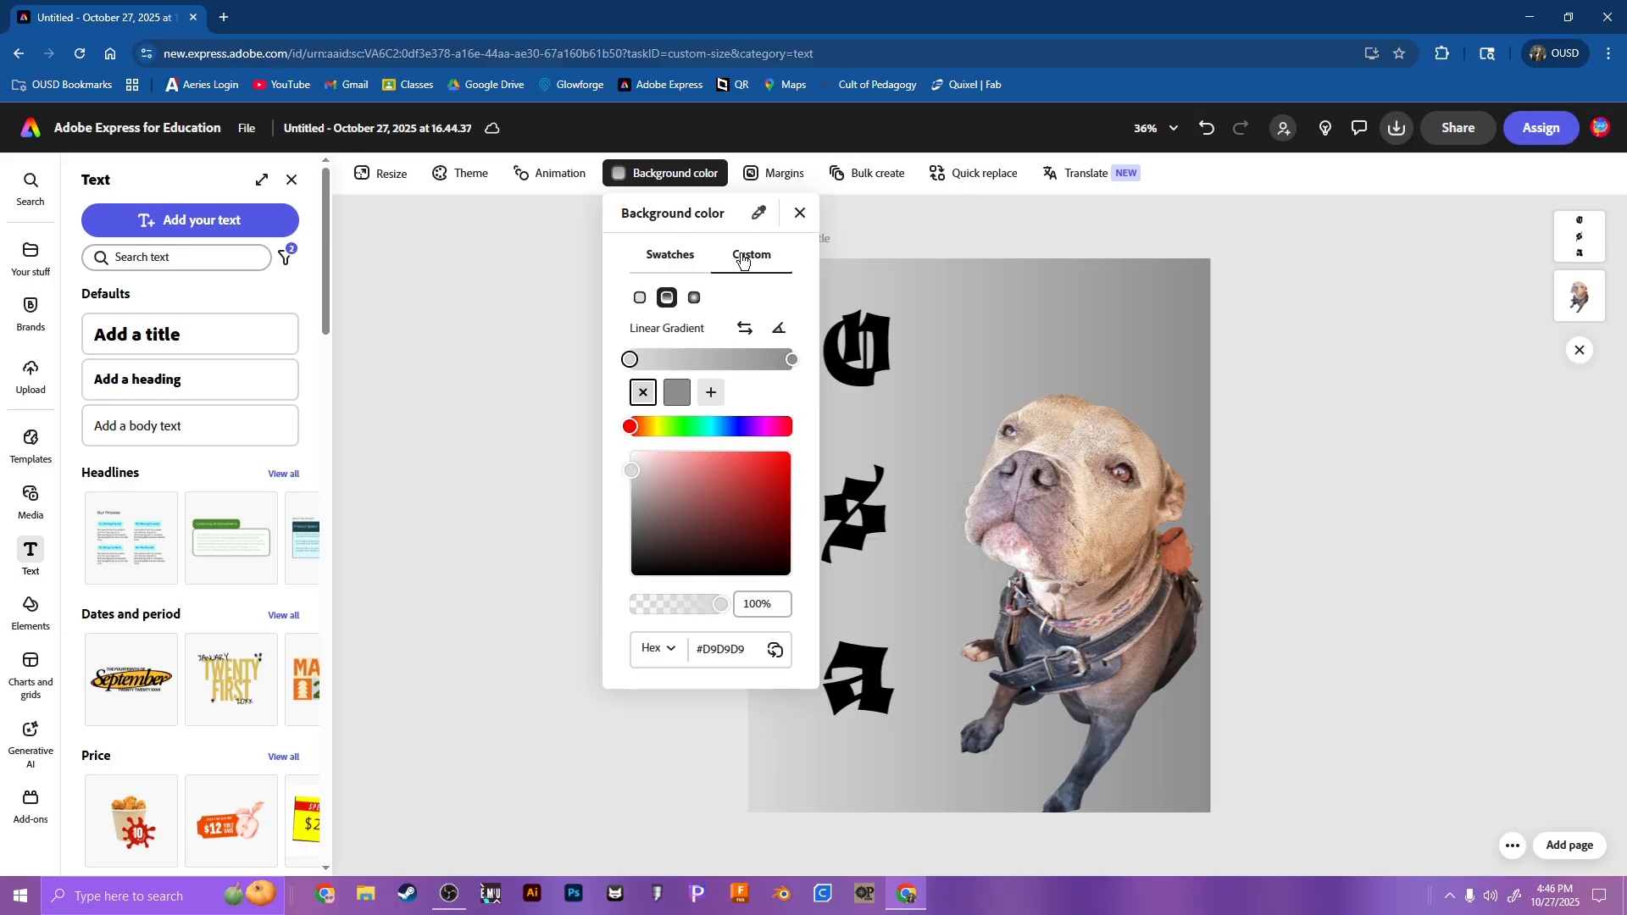
{"action": "left_click", "coordinate": [790, 359]}
{"action": "left_click_drag", "start_coordinate": [773, 575], "coordinate": [771, 604]}
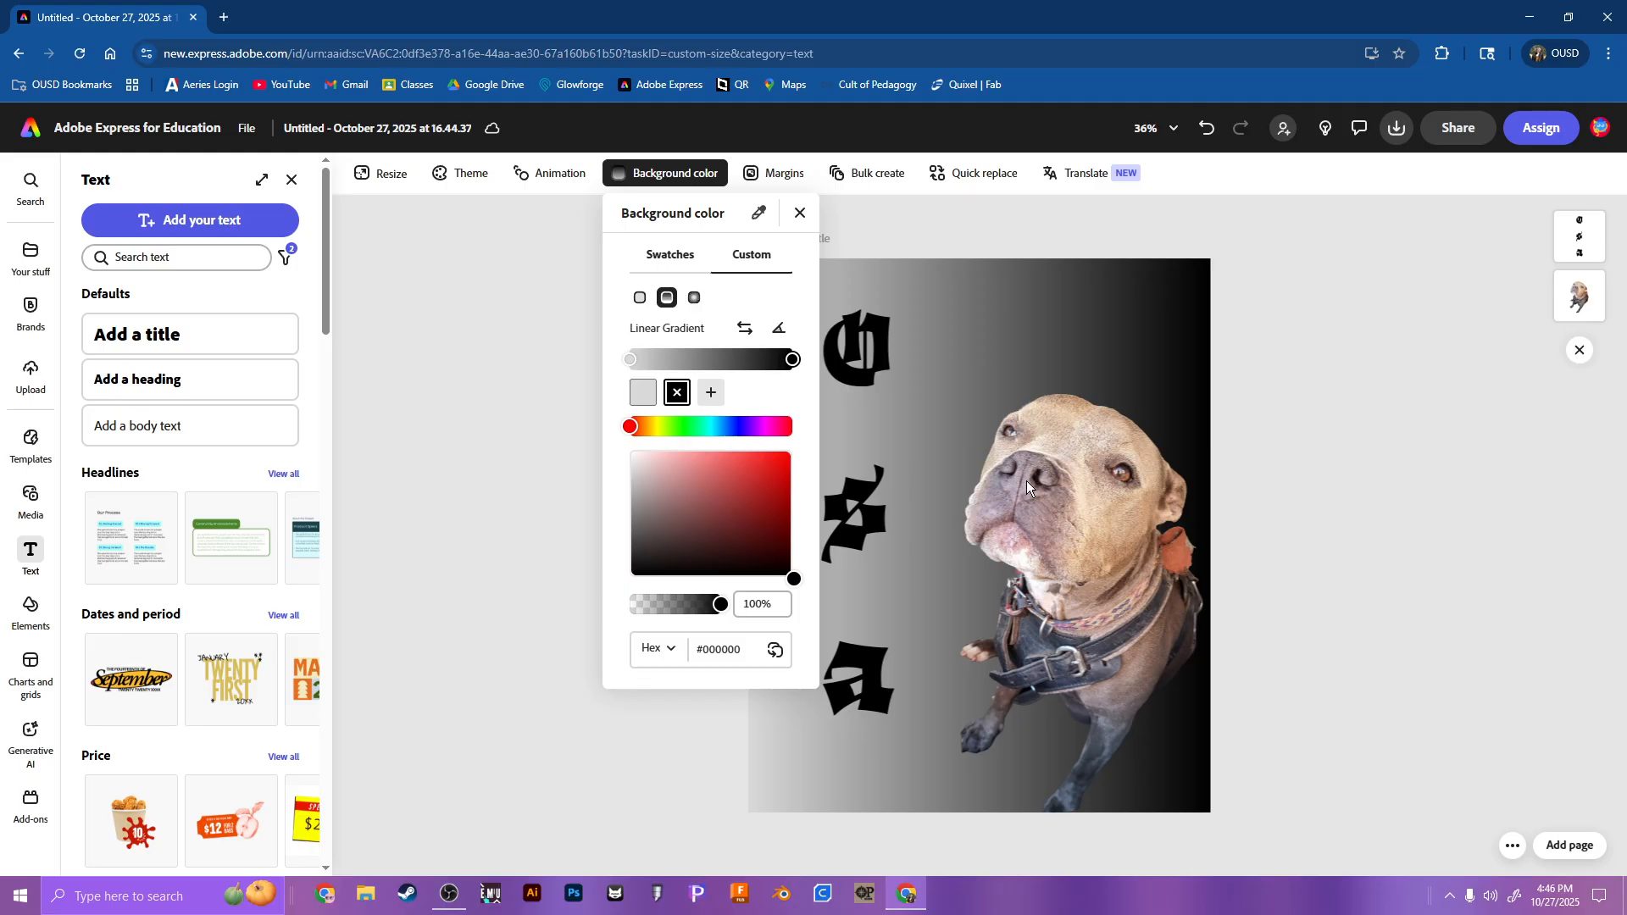
{"action": "left_click", "coordinate": [628, 361]}
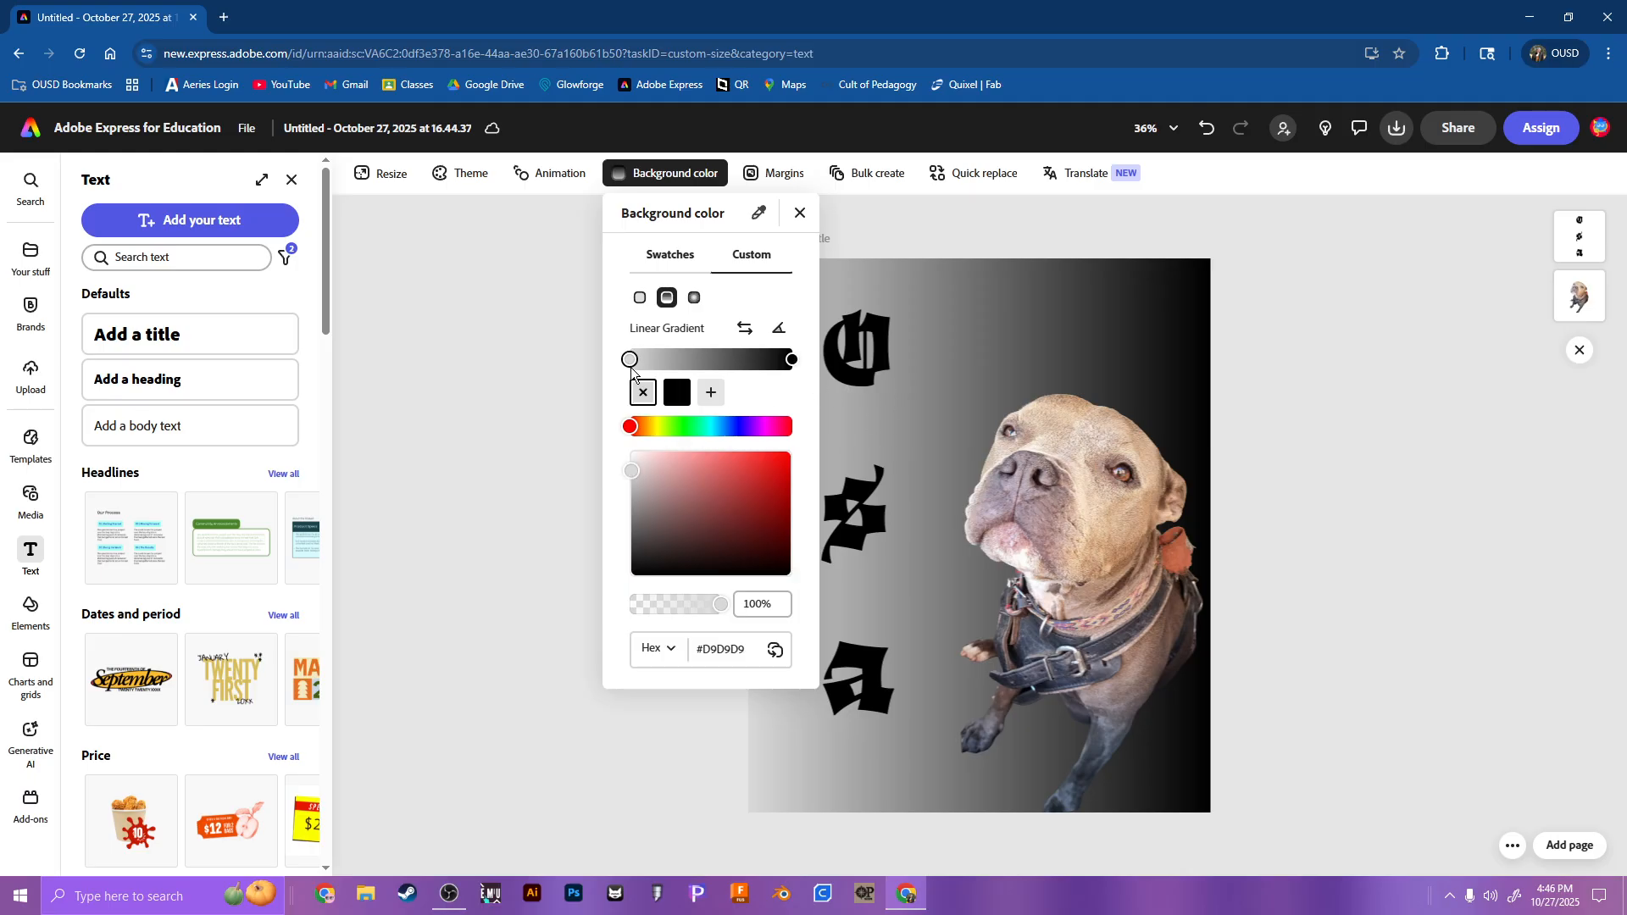
{"action": "left_click_drag", "start_coordinate": [634, 470], "coordinate": [585, 439]}
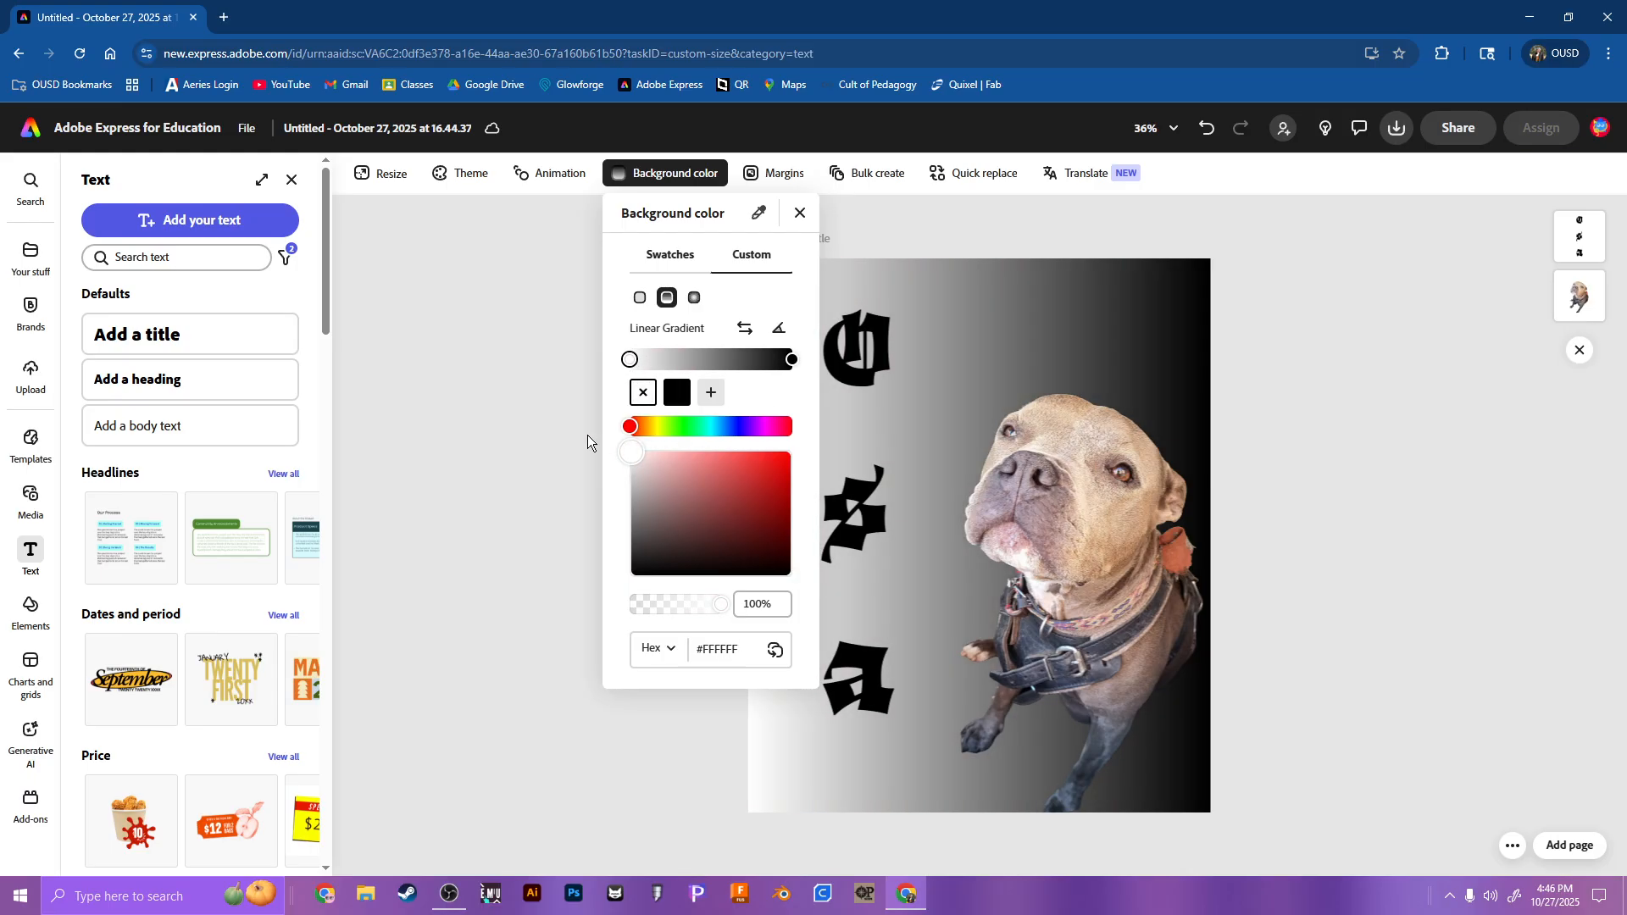
{"action": "left_click", "coordinate": [523, 454]}
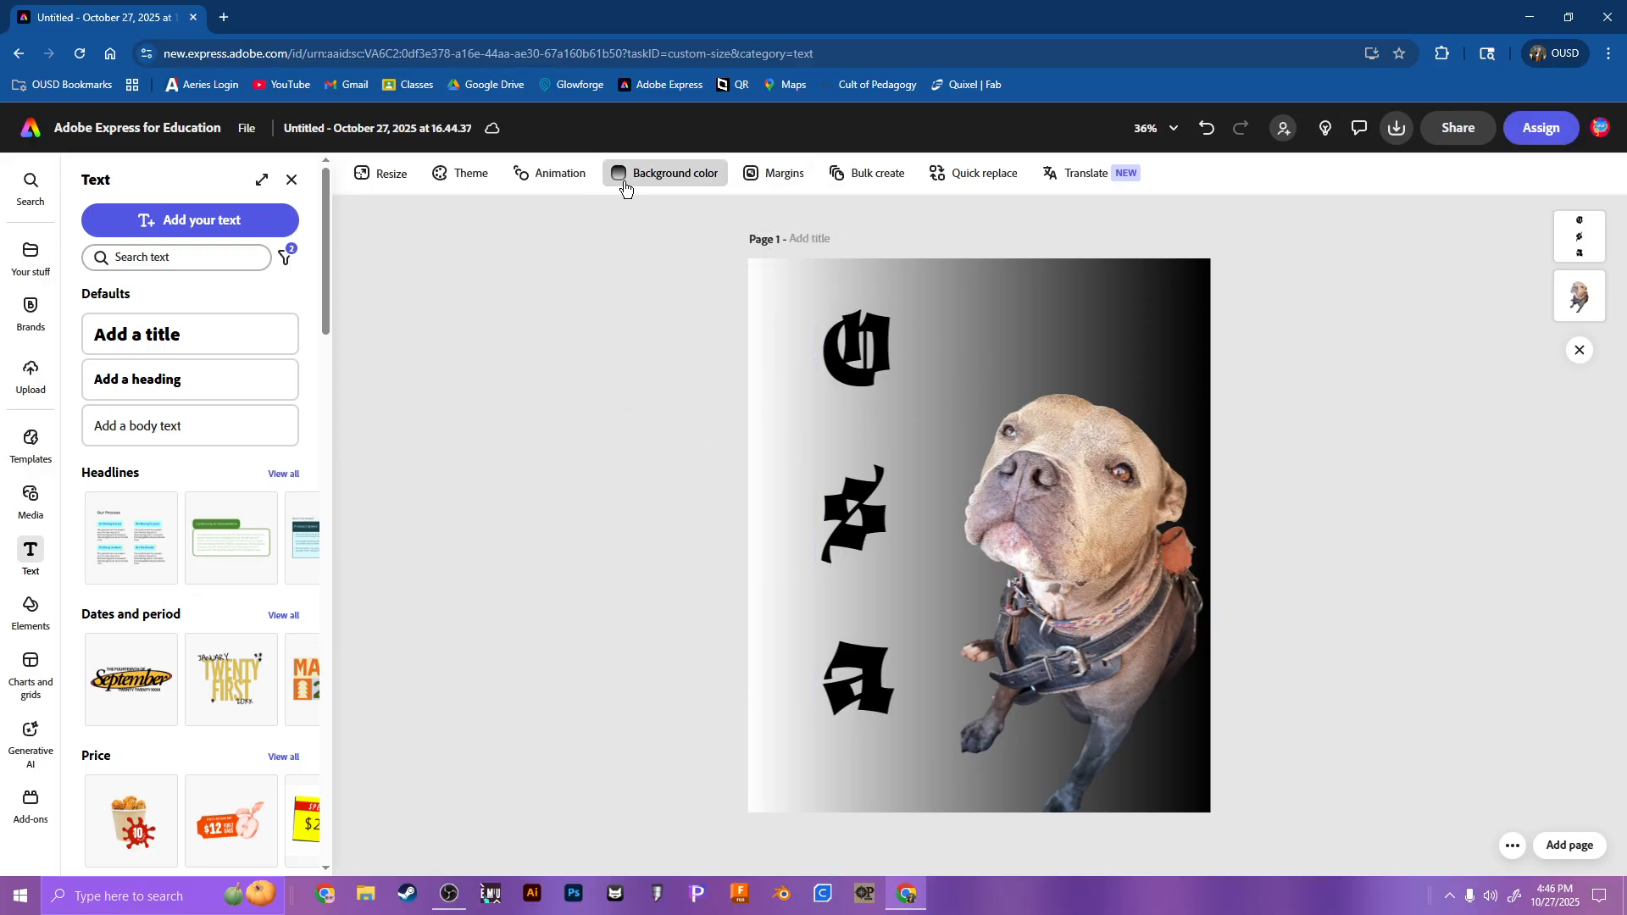
{"action": "left_click", "coordinate": [669, 173]}
{"action": "mouse_move", "coordinate": [631, 363]}
{"action": "left_mouse_down"}
{"action": "mouse_move", "coordinate": [703, 364]}
{"action": "mouse_move", "coordinate": [630, 359]}
{"action": "left_mouse_up"}
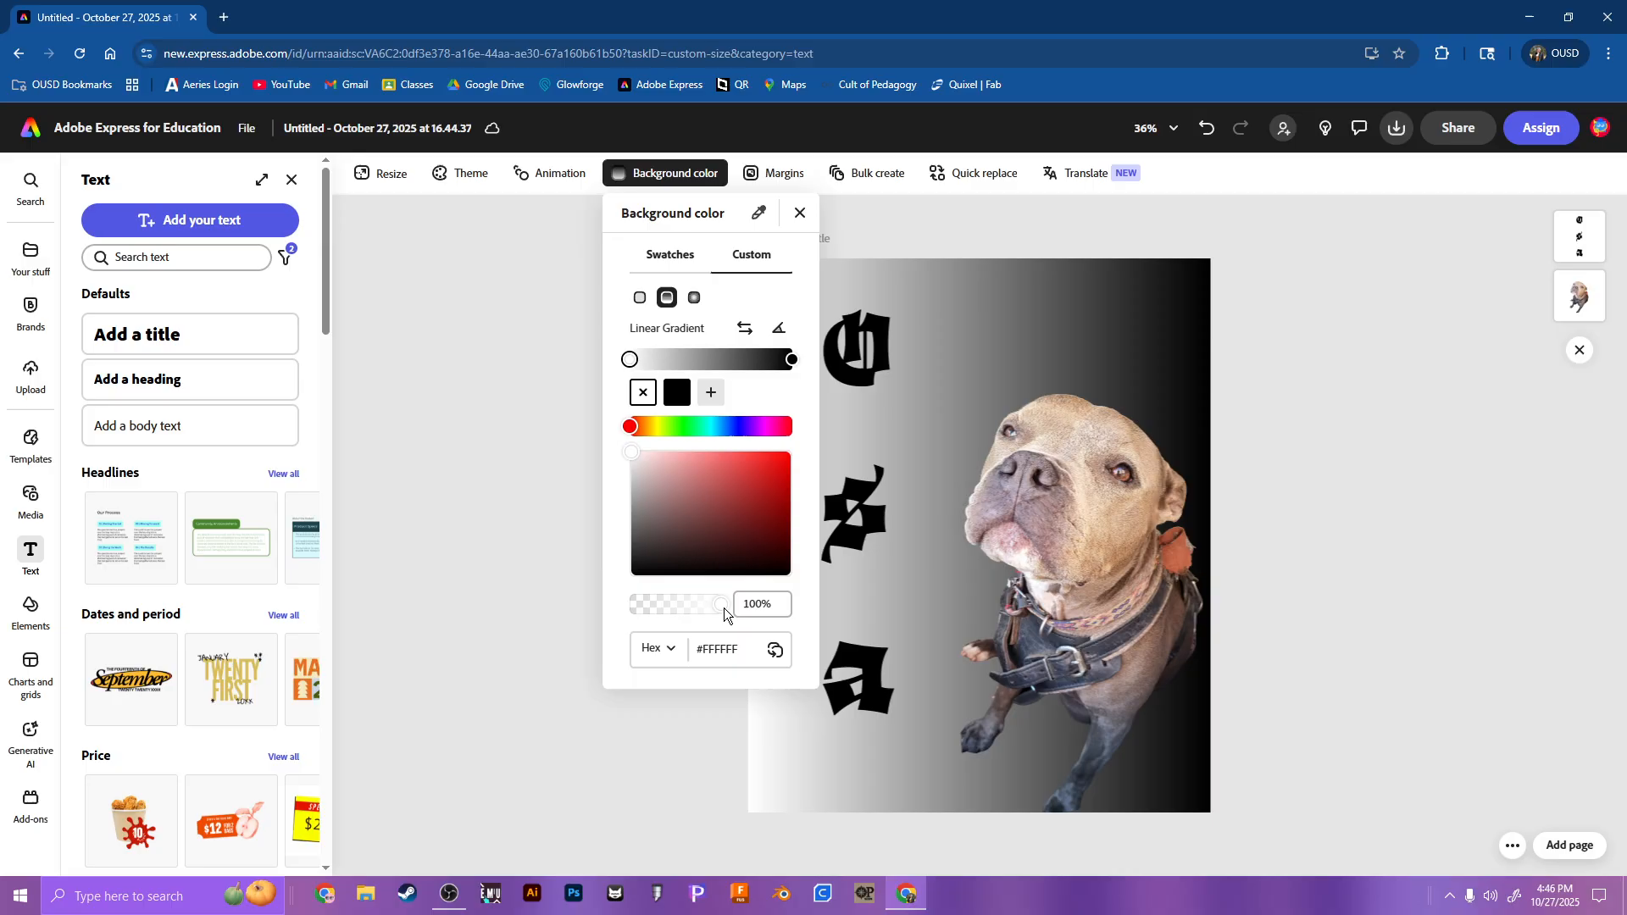
{"action": "left_click", "coordinate": [800, 214]}
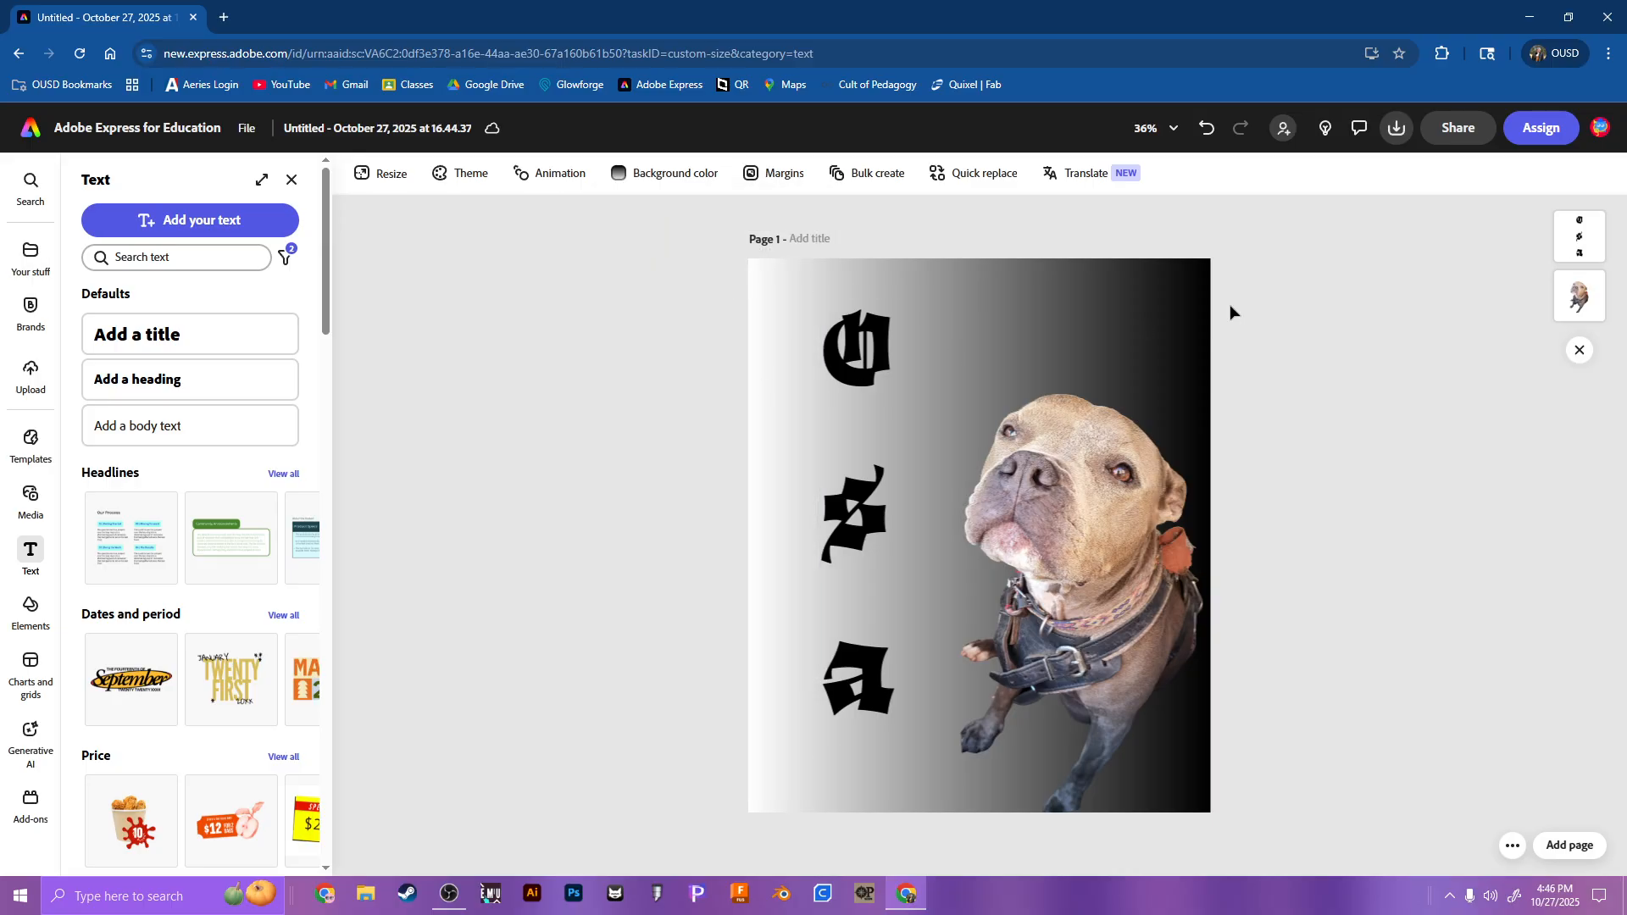
Step: Download the design as a PNG at 1,500 x 1,800 px
{"action": "left_click", "coordinate": [1399, 129]}
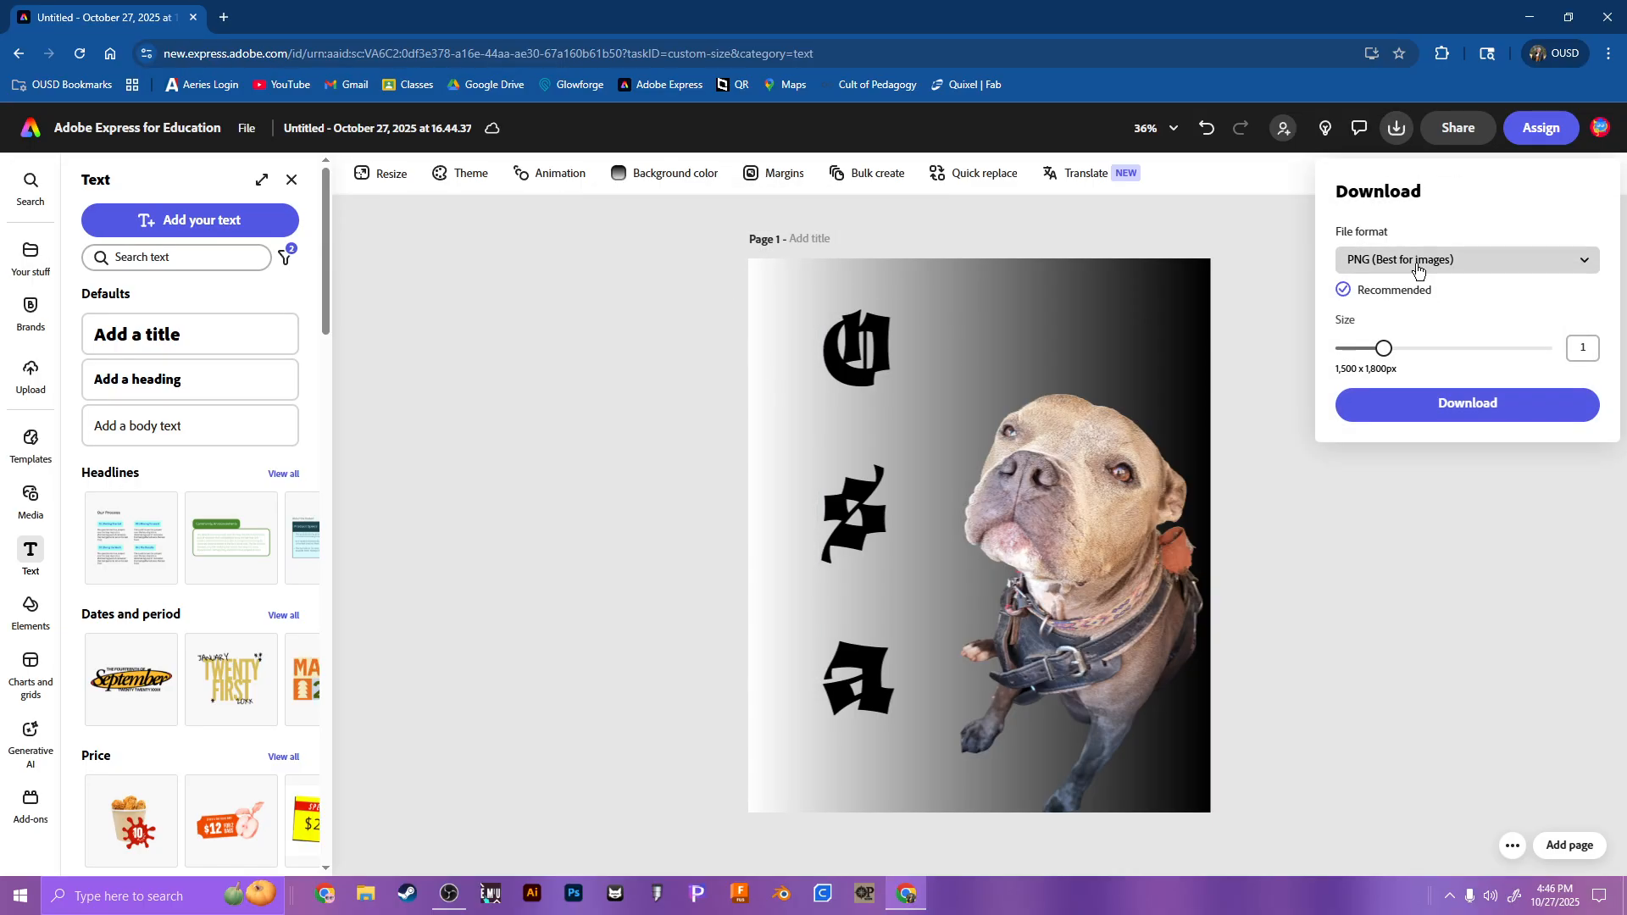
{"action": "left_click", "coordinate": [1415, 404]}
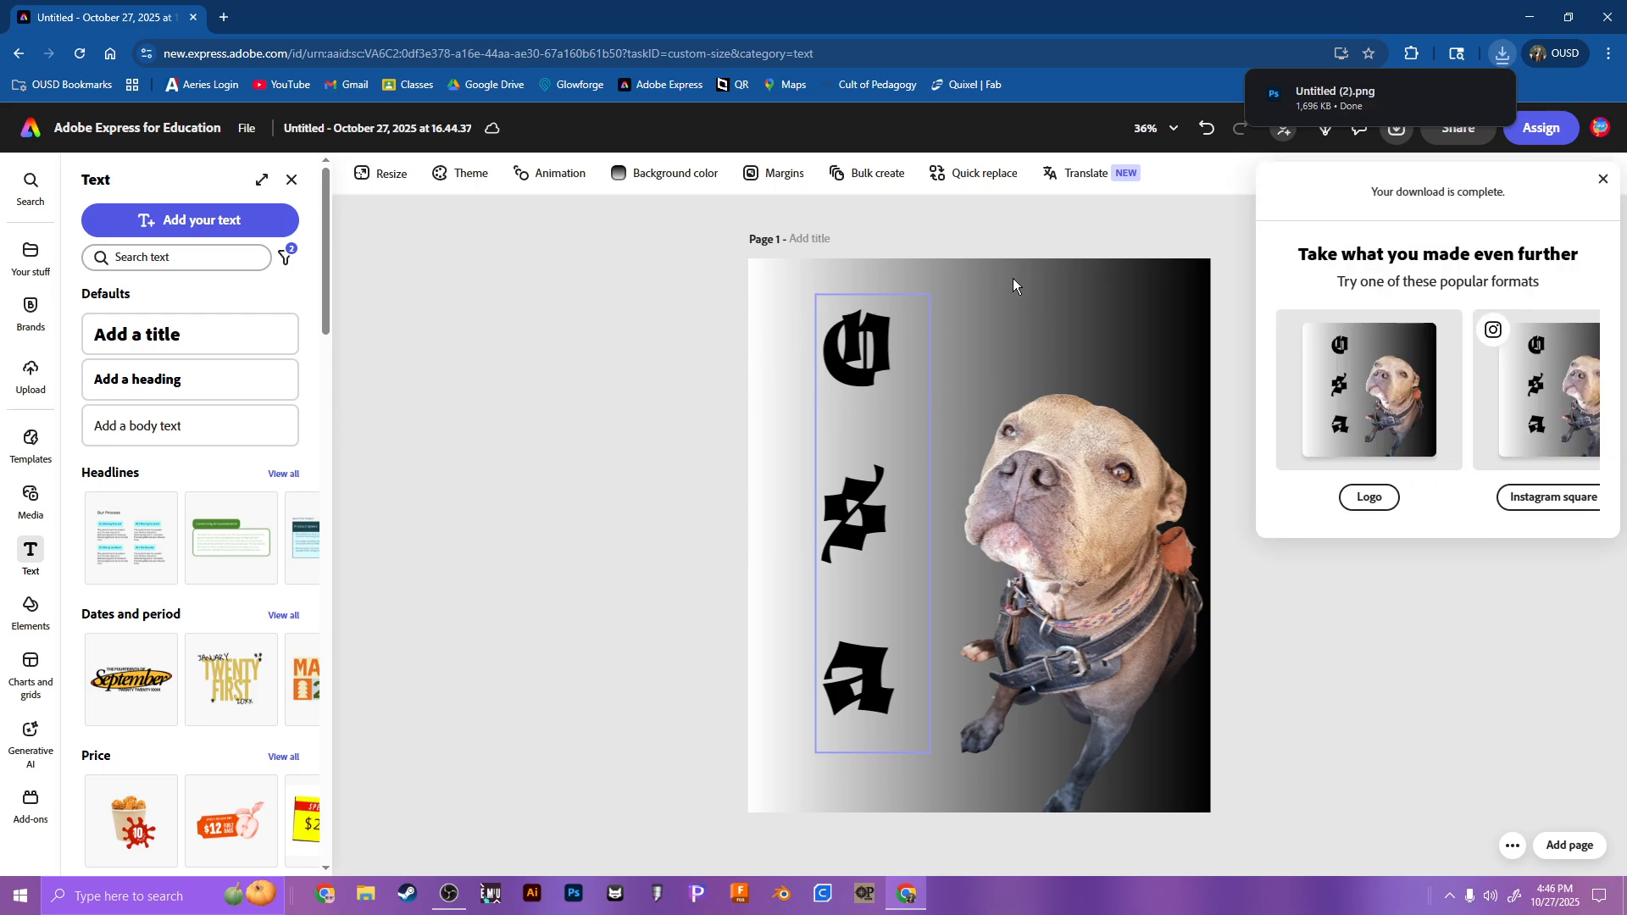
Step: Leave the design for the Express home page, open Photoshop on the web from there and dismiss the Effects announcement
{"action": "left_click", "coordinate": [41, 136]}
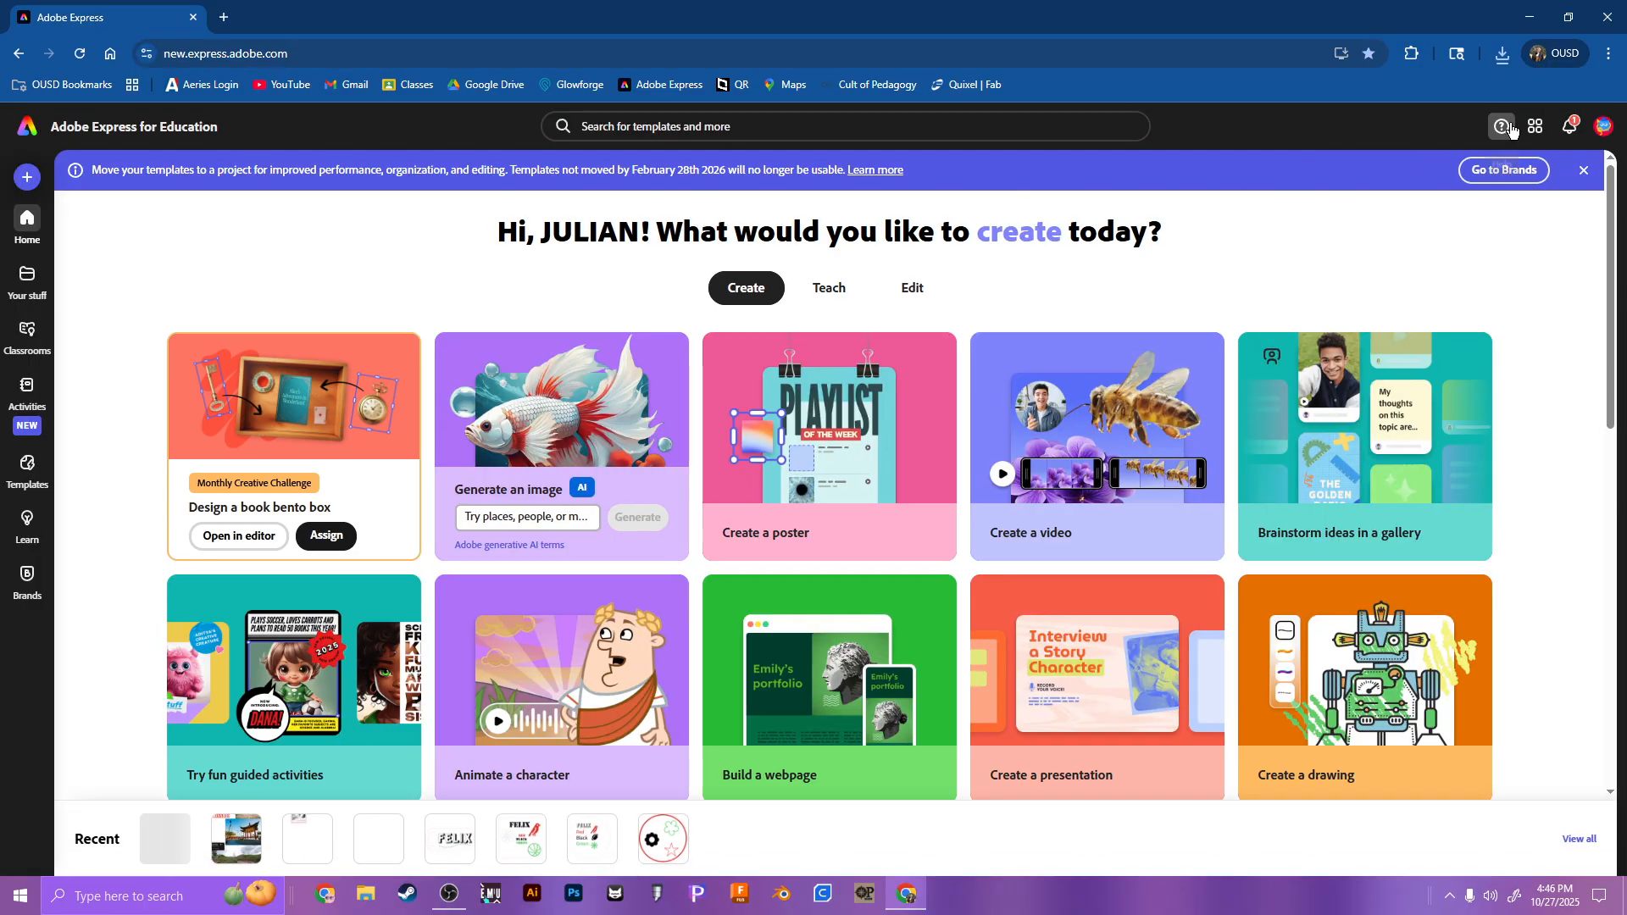
{"action": "left_click", "coordinate": [1536, 127]}
{"action": "left_click", "coordinate": [1462, 312]}
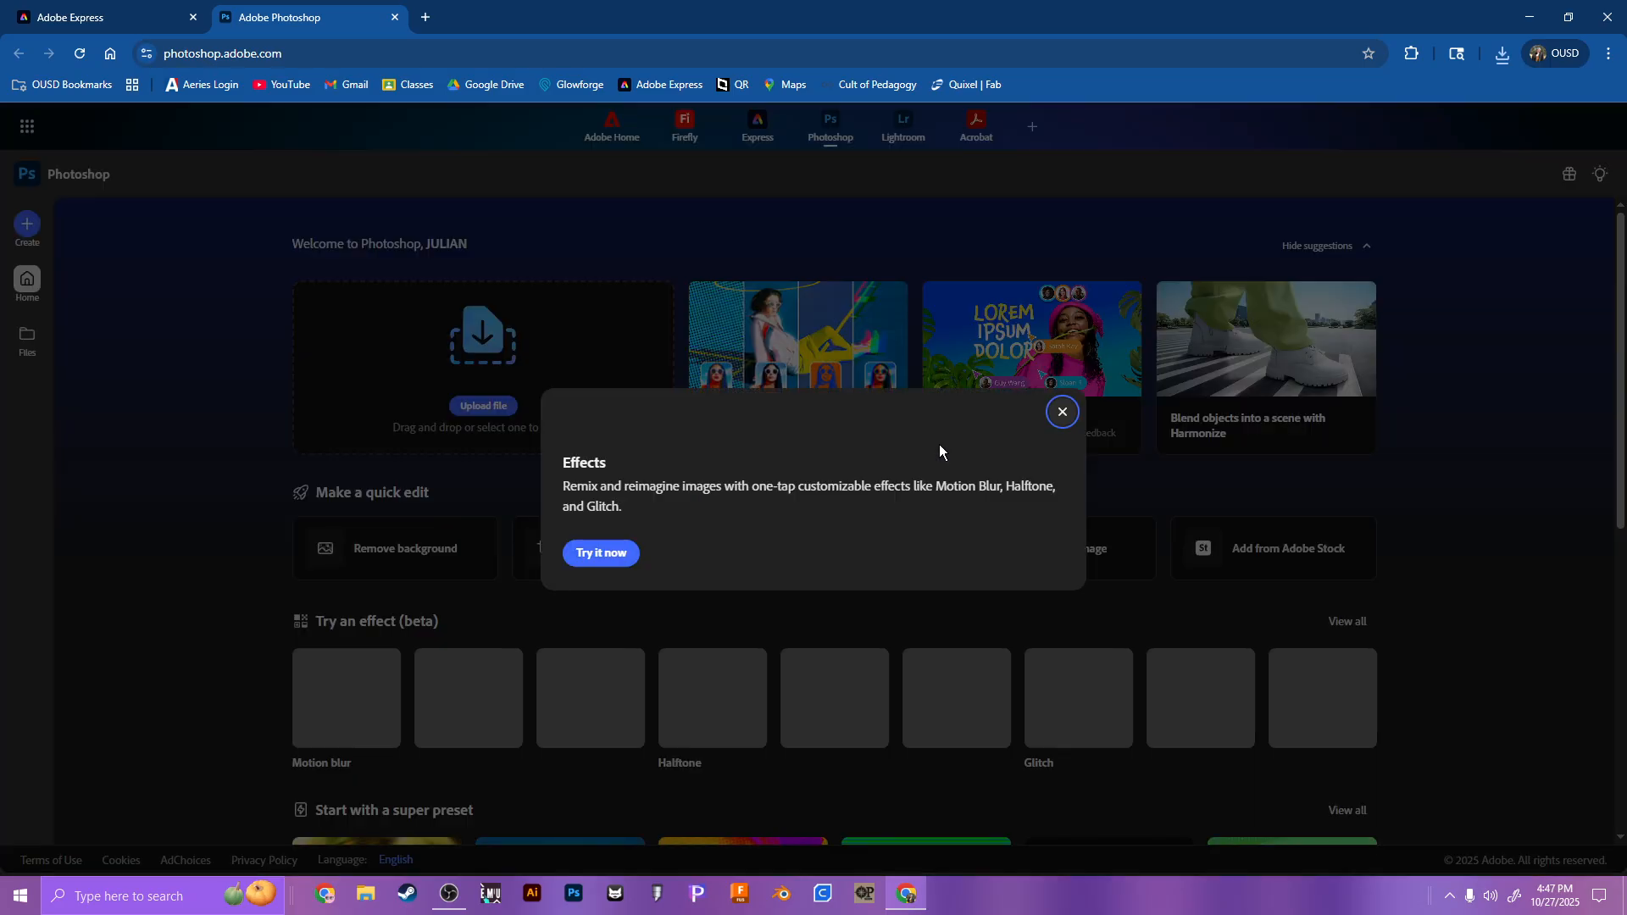
{"action": "left_click", "coordinate": [1062, 291]}
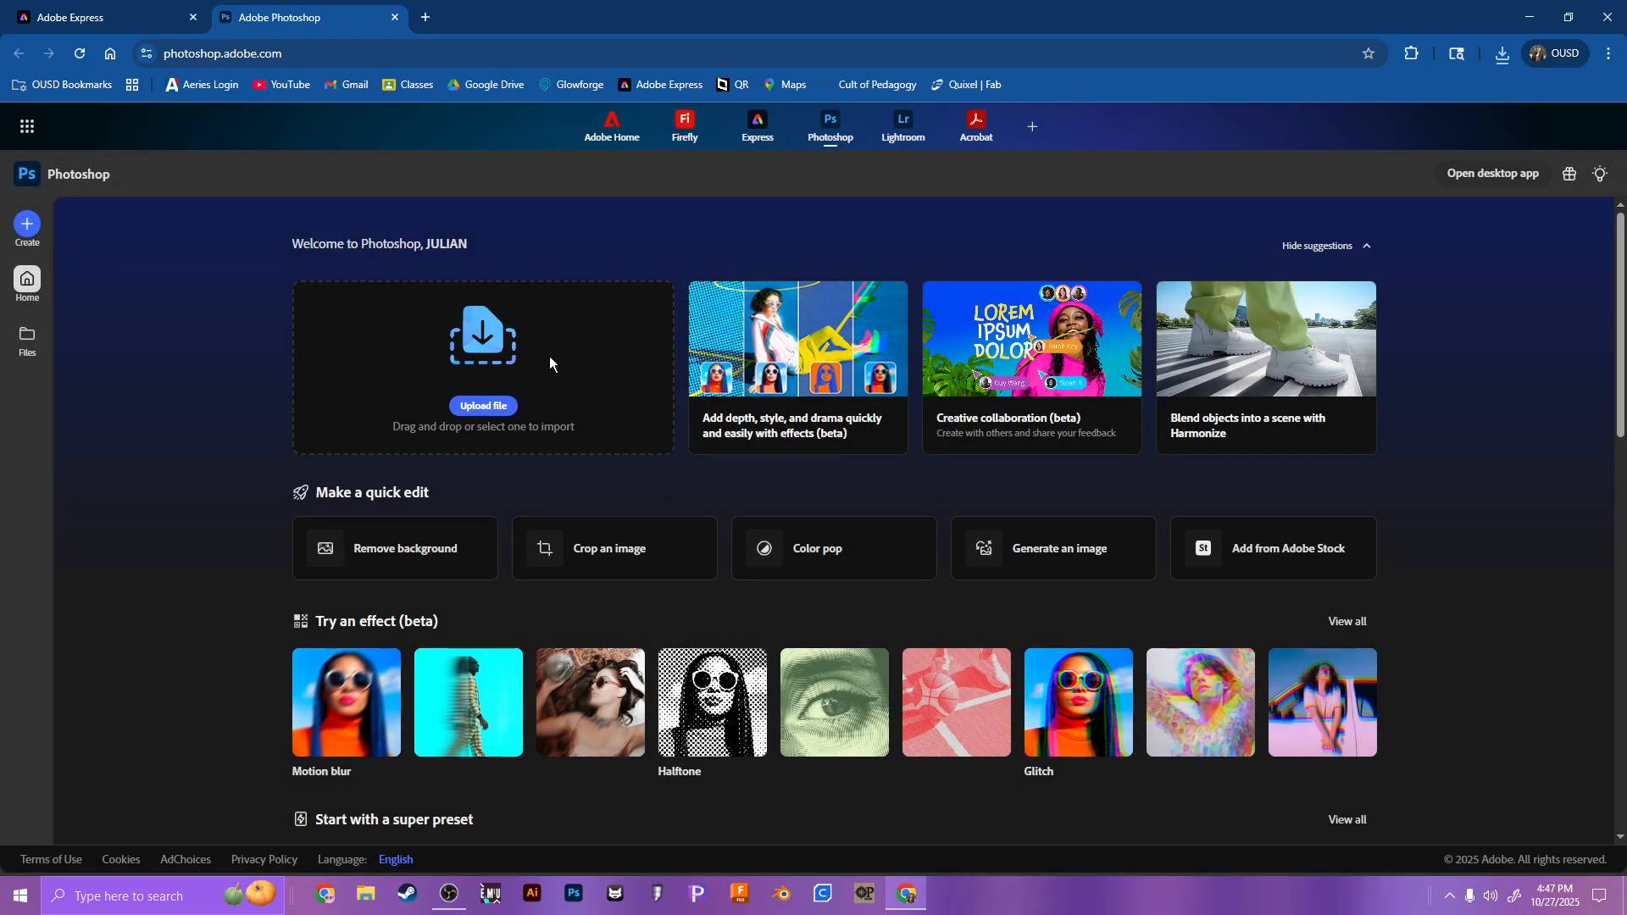
Step: Upload Untitled (2).png from the computer's Downloads folder into Photoshop
{"action": "left_click", "coordinate": [488, 409]}
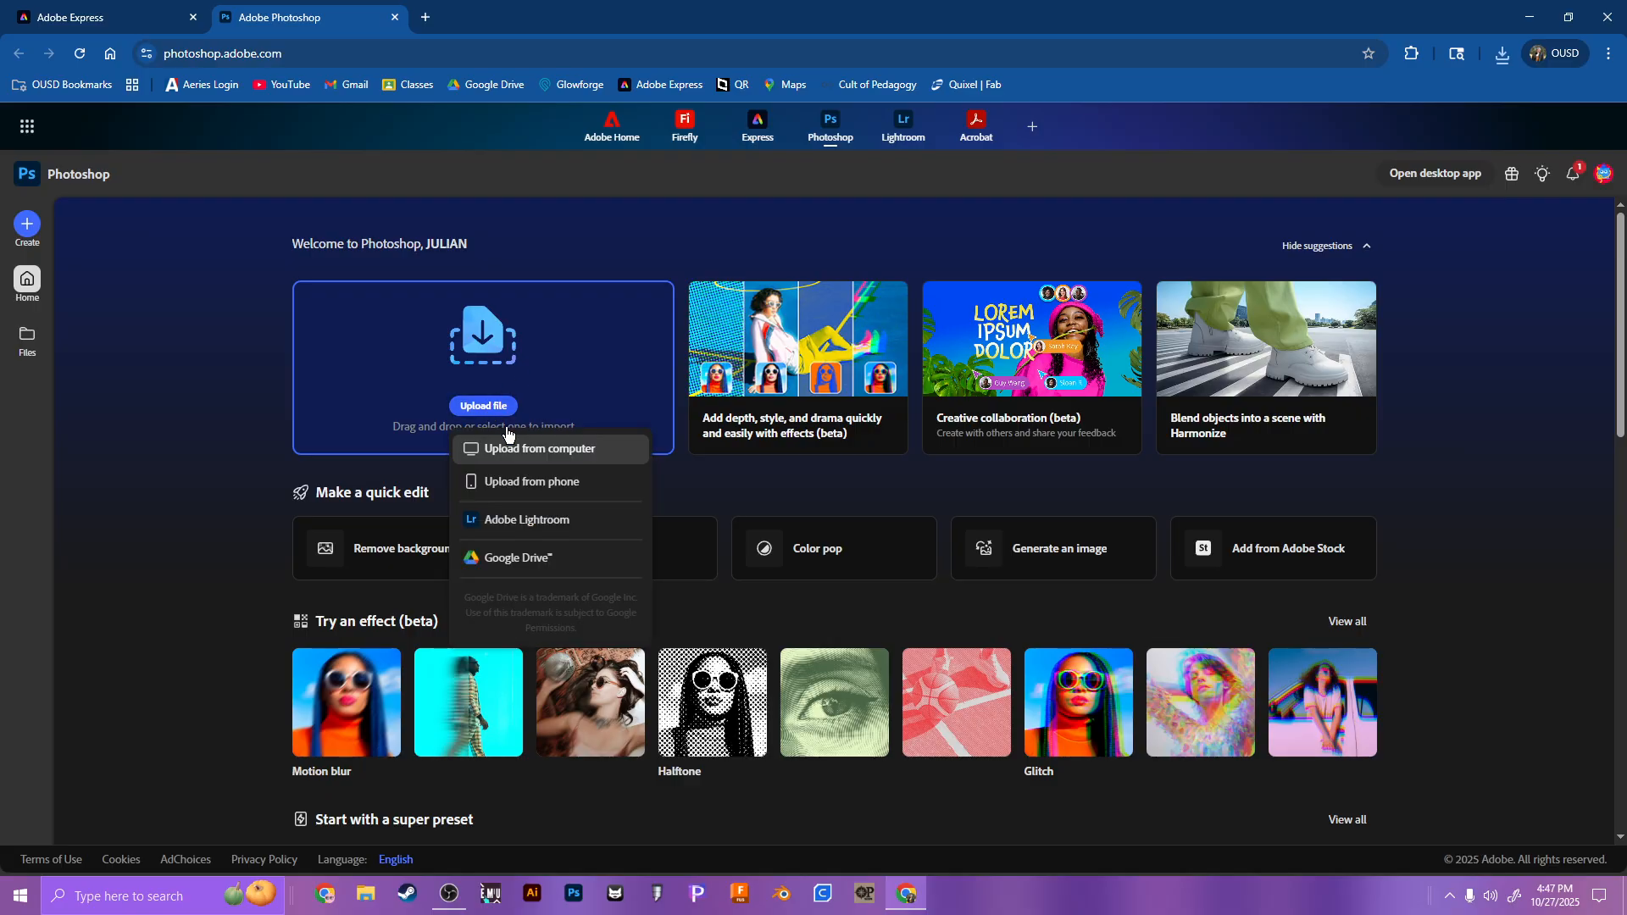
{"action": "left_click", "coordinate": [525, 449]}
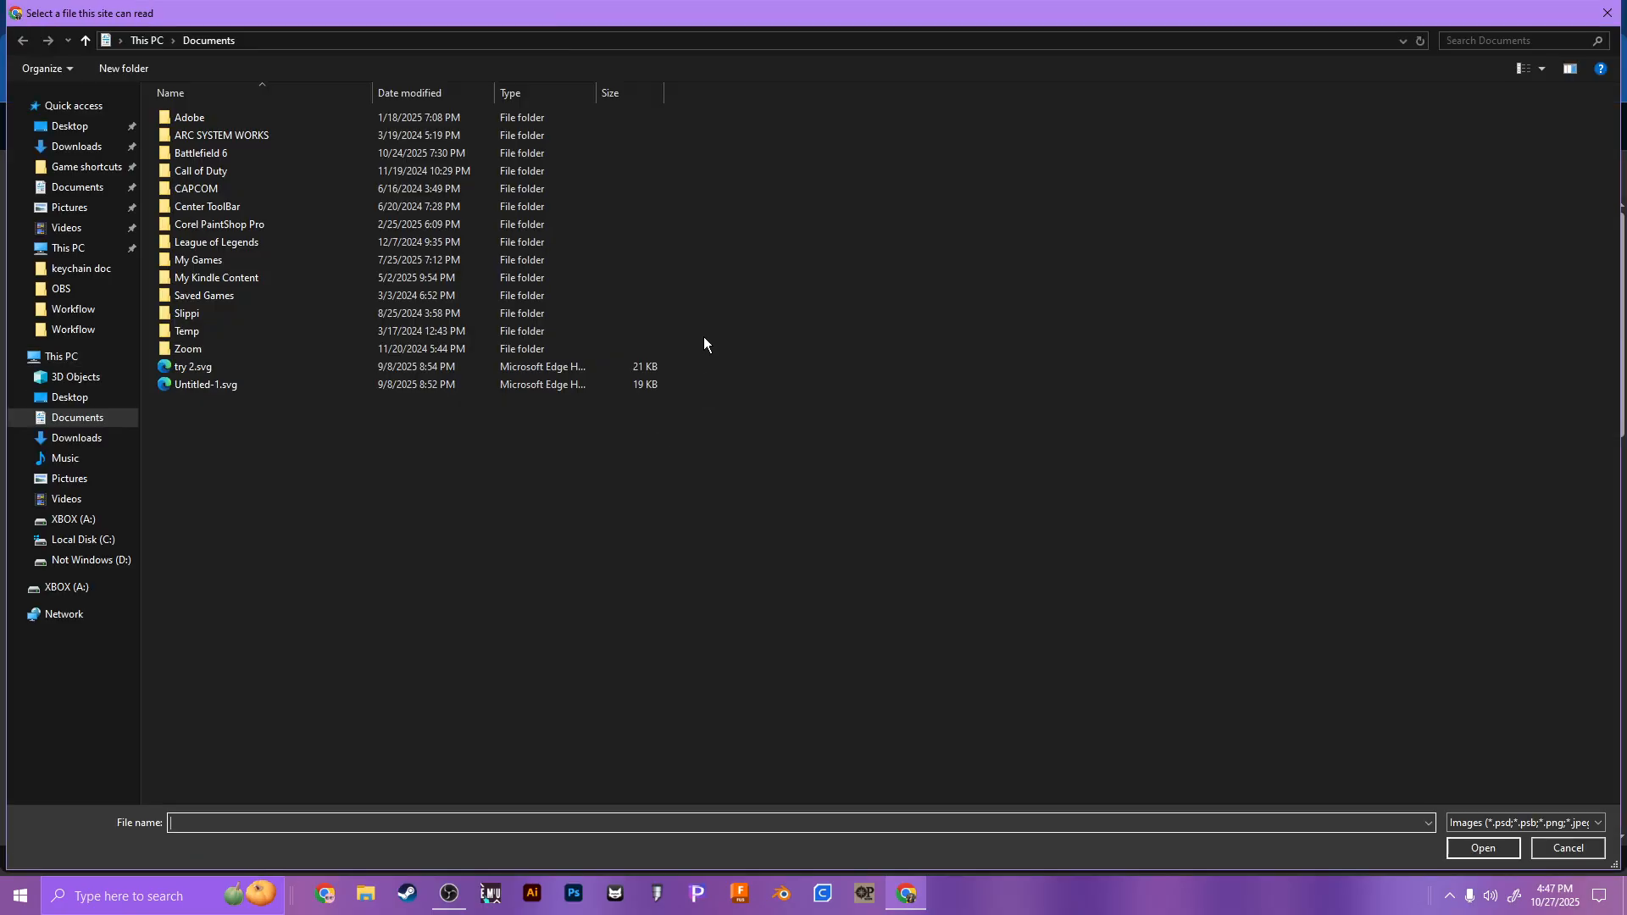
{"action": "left_click", "coordinate": [85, 155]}
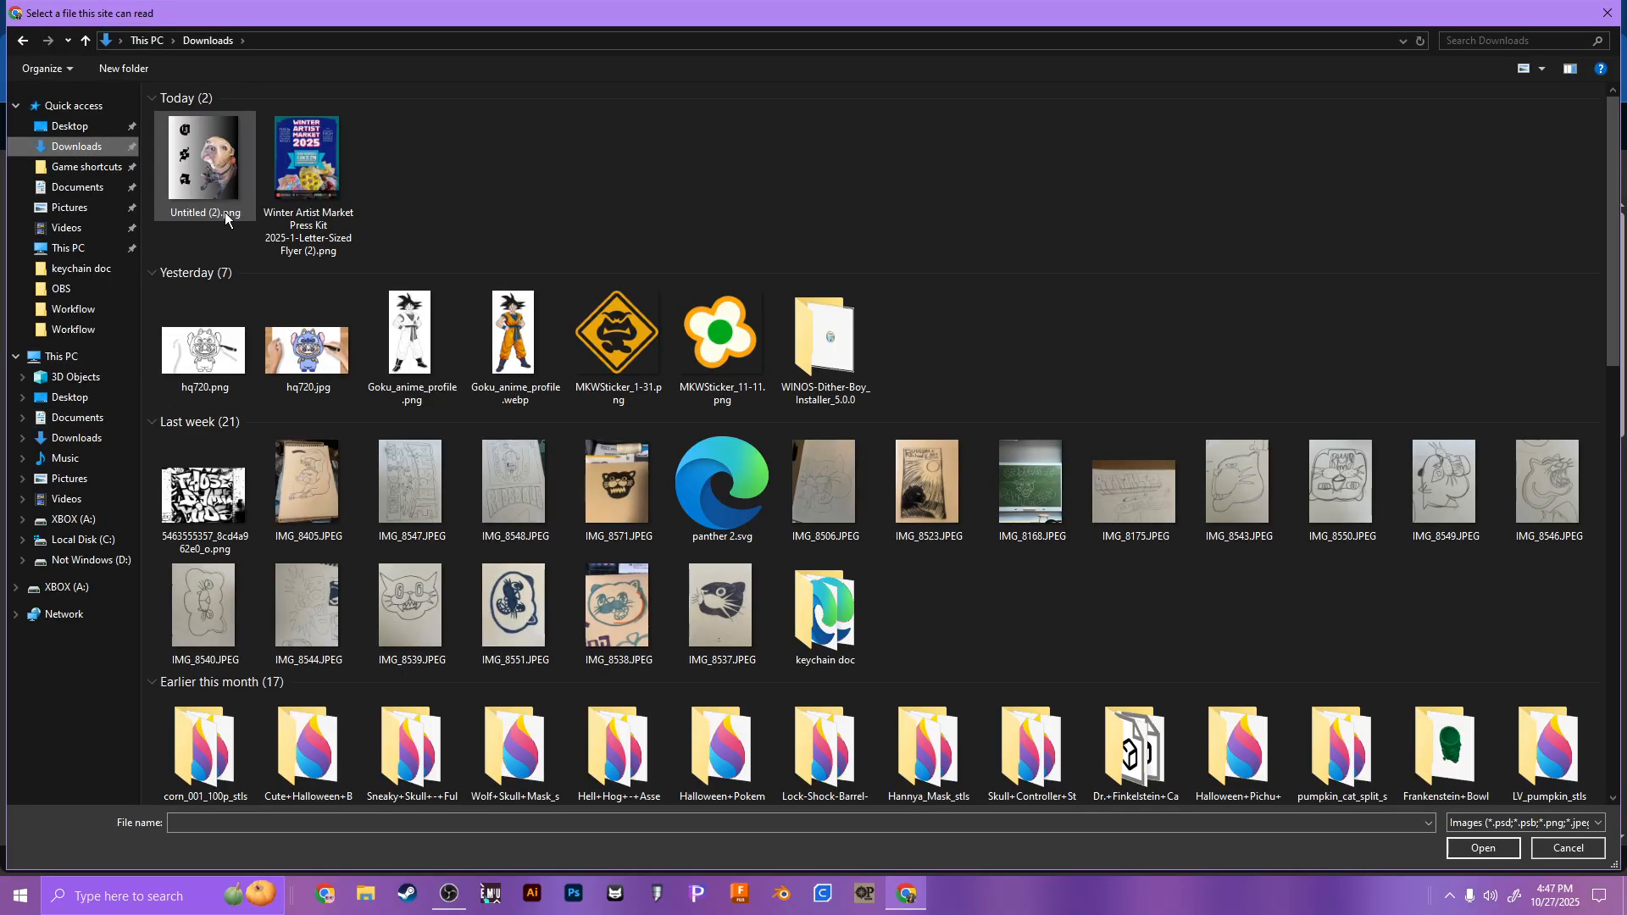
{"action": "double_click", "coordinate": [219, 174]}
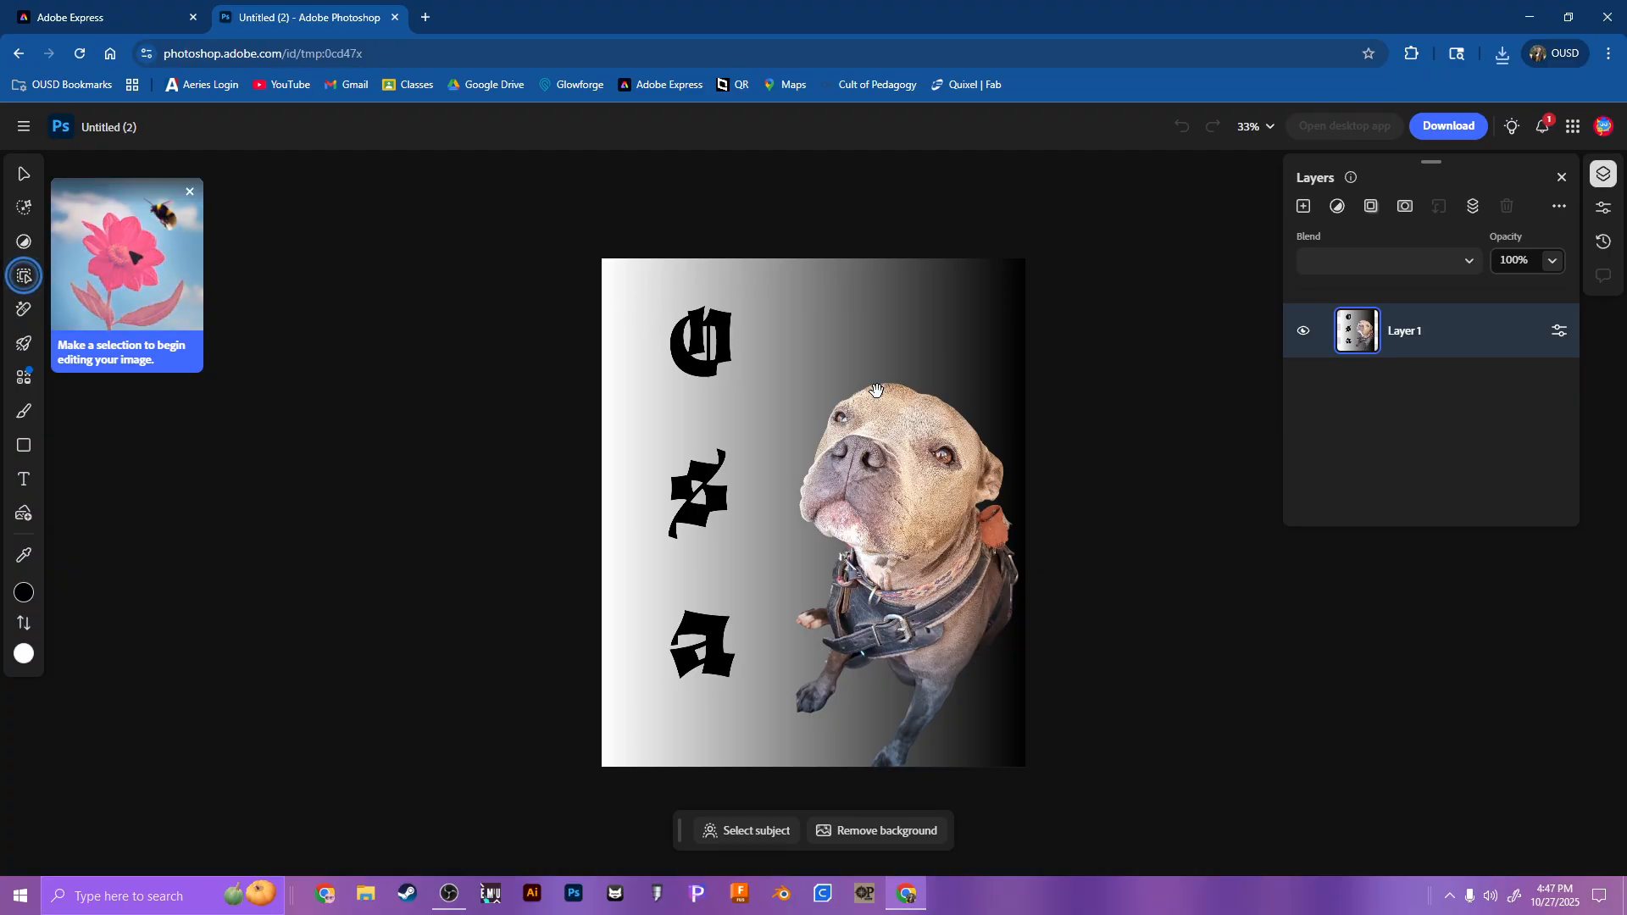
{"action": "left_click", "coordinate": [449, 904]}
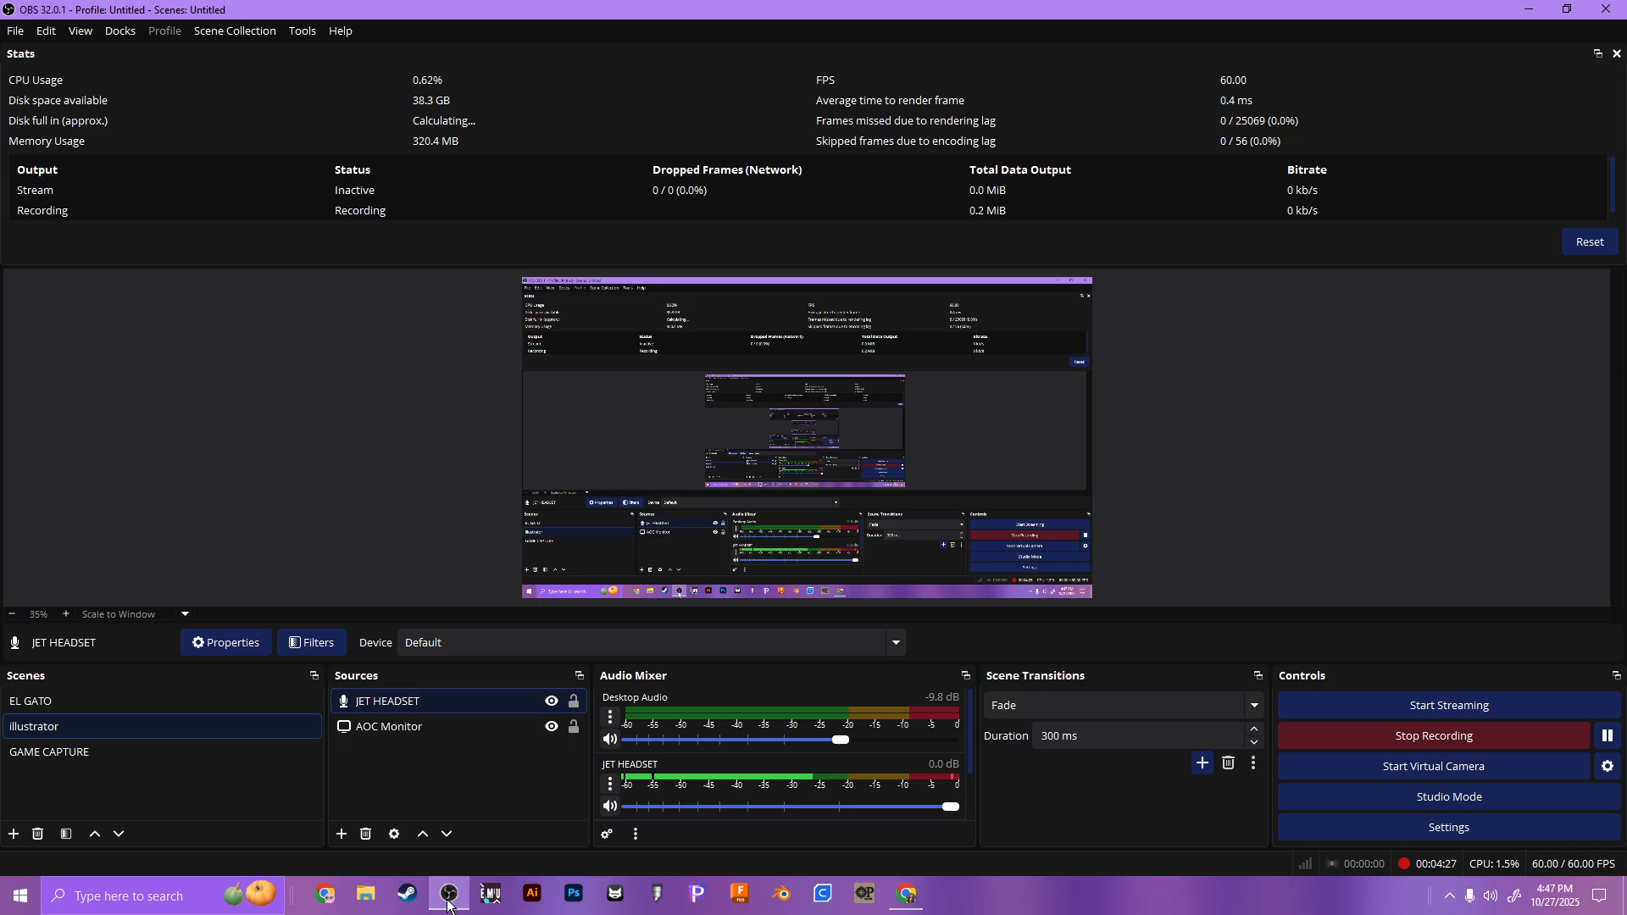
{"action": "left_click", "coordinate": [450, 904]}
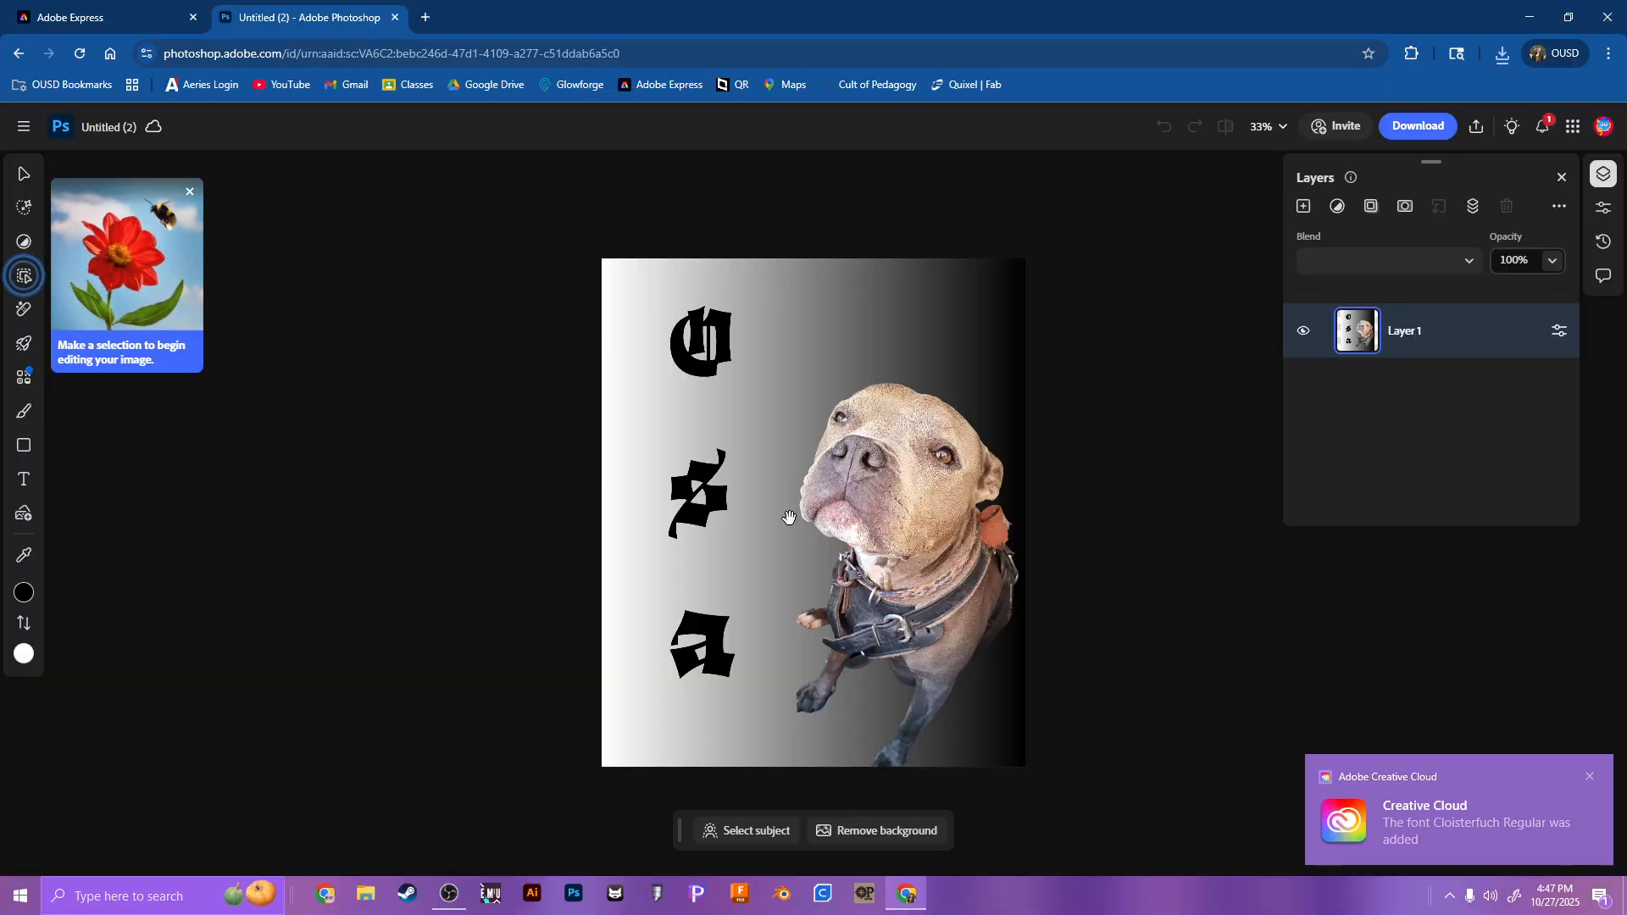
Step: Search Google Images for "linocut" in a new browser tab and look through the example prints
{"action": "left_click", "coordinate": [424, 19]}
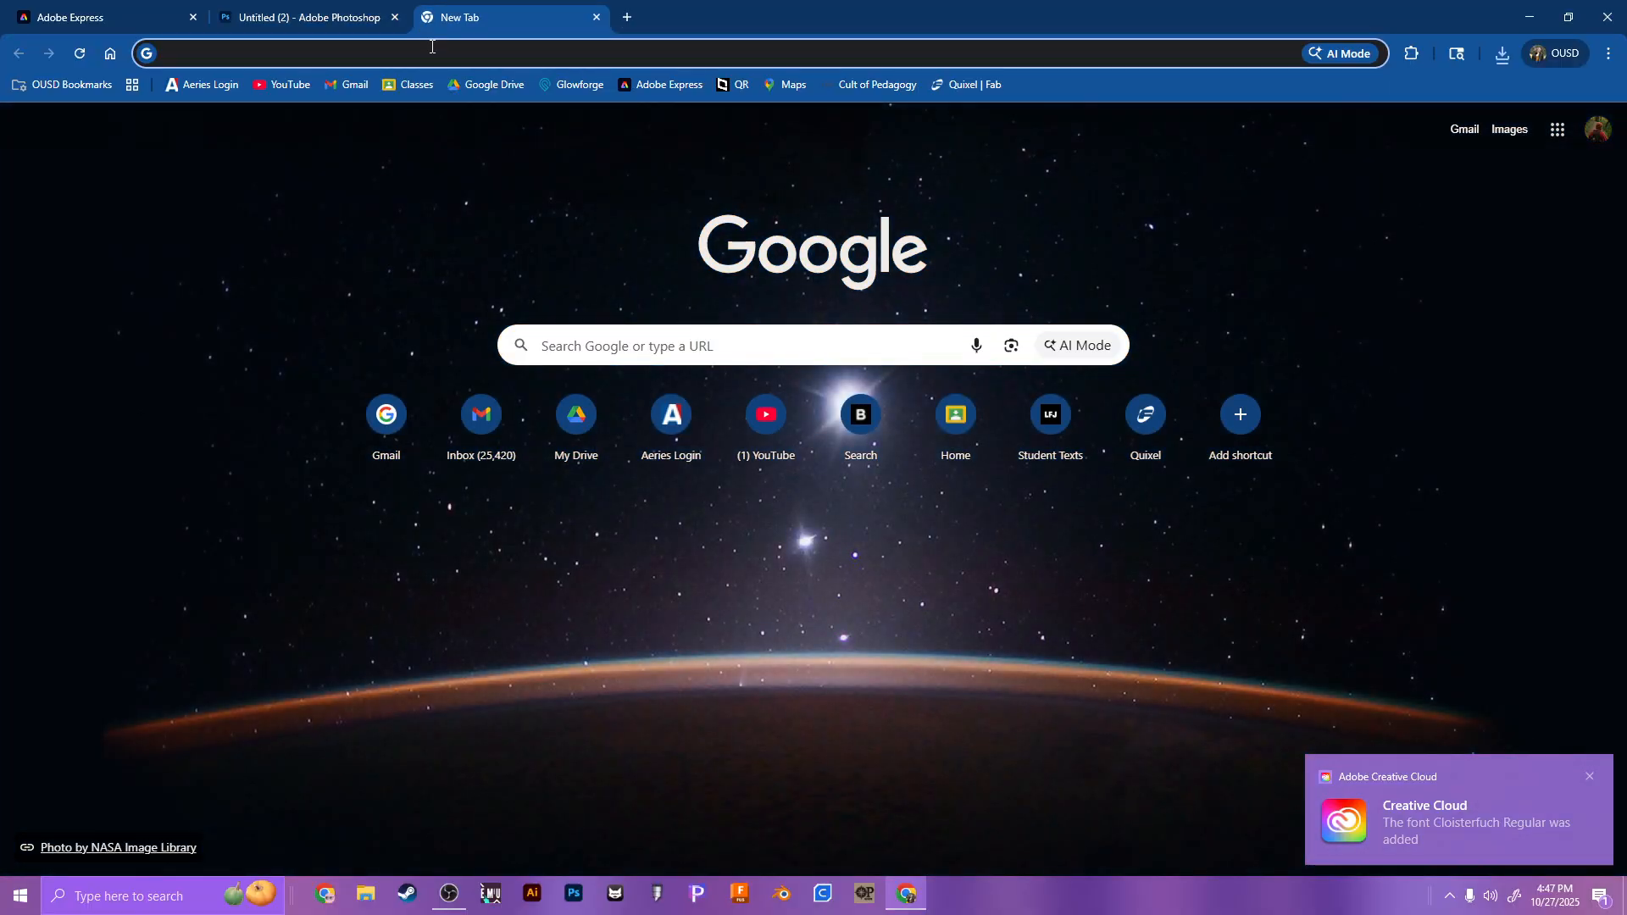
{"action": "type", "text": "linocut"}
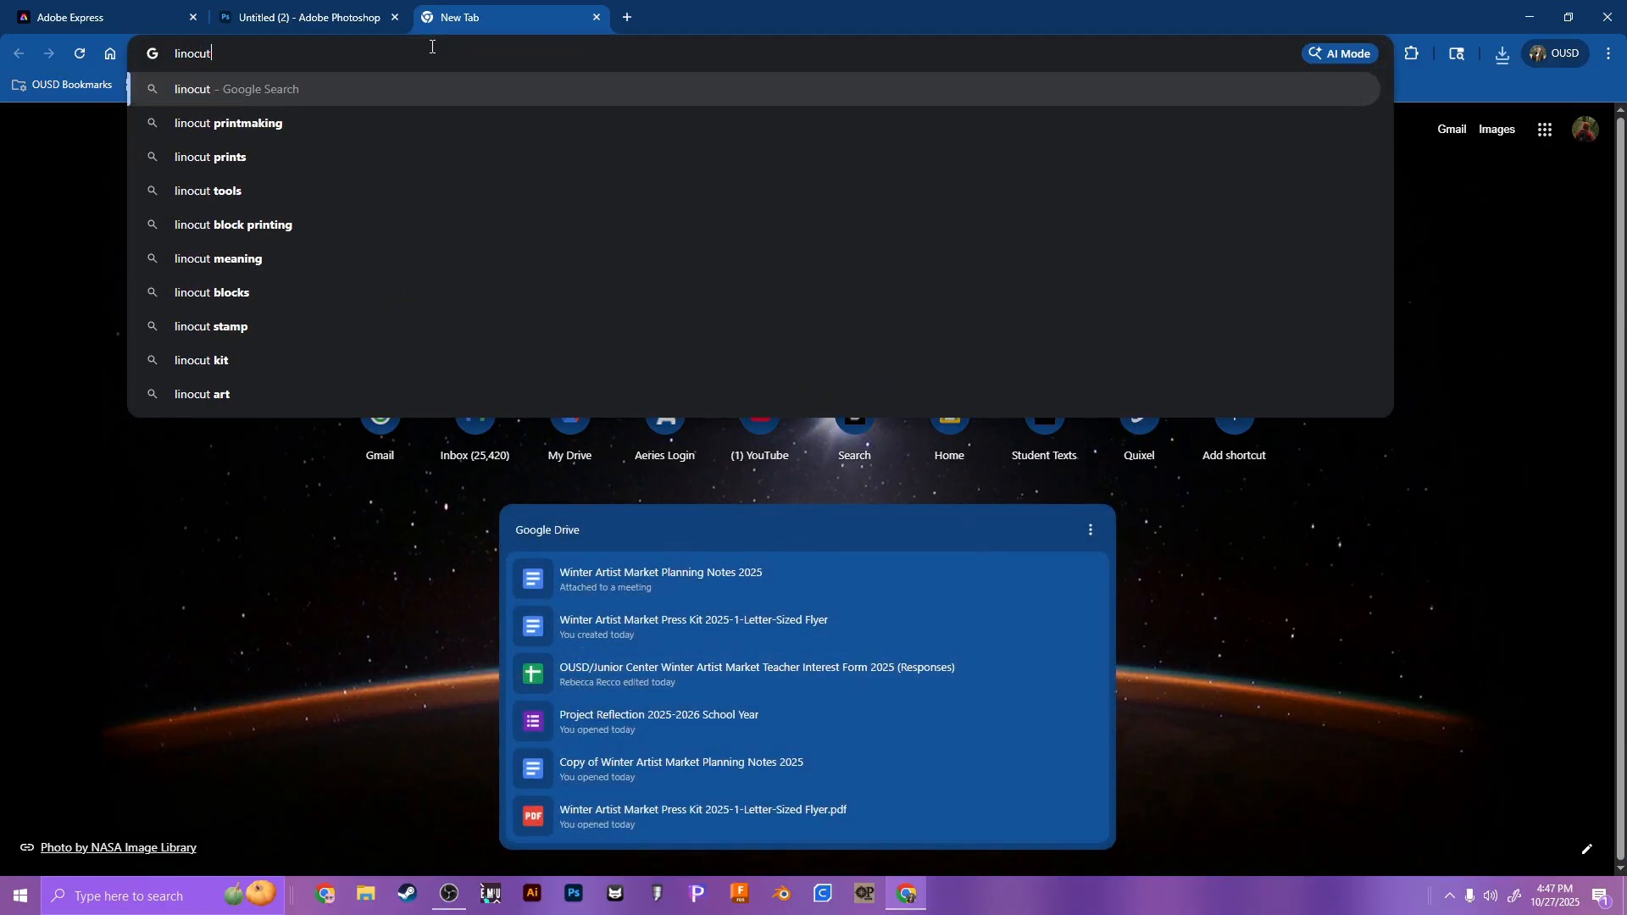
{"action": "key", "text": "Return"}
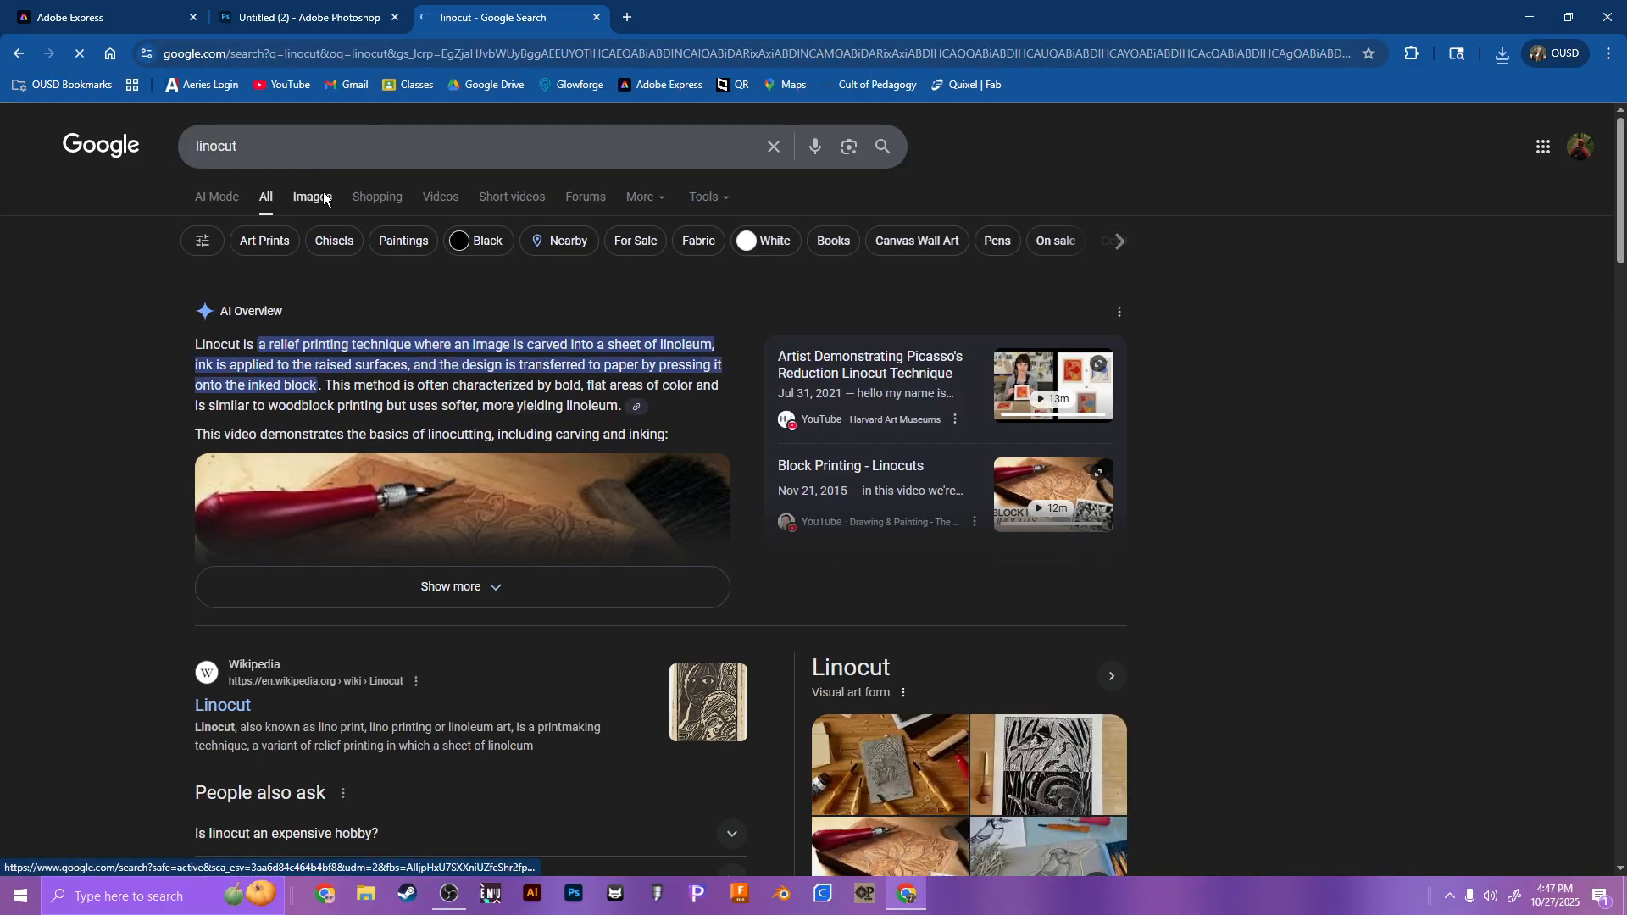
{"action": "left_click", "coordinate": [317, 198]}
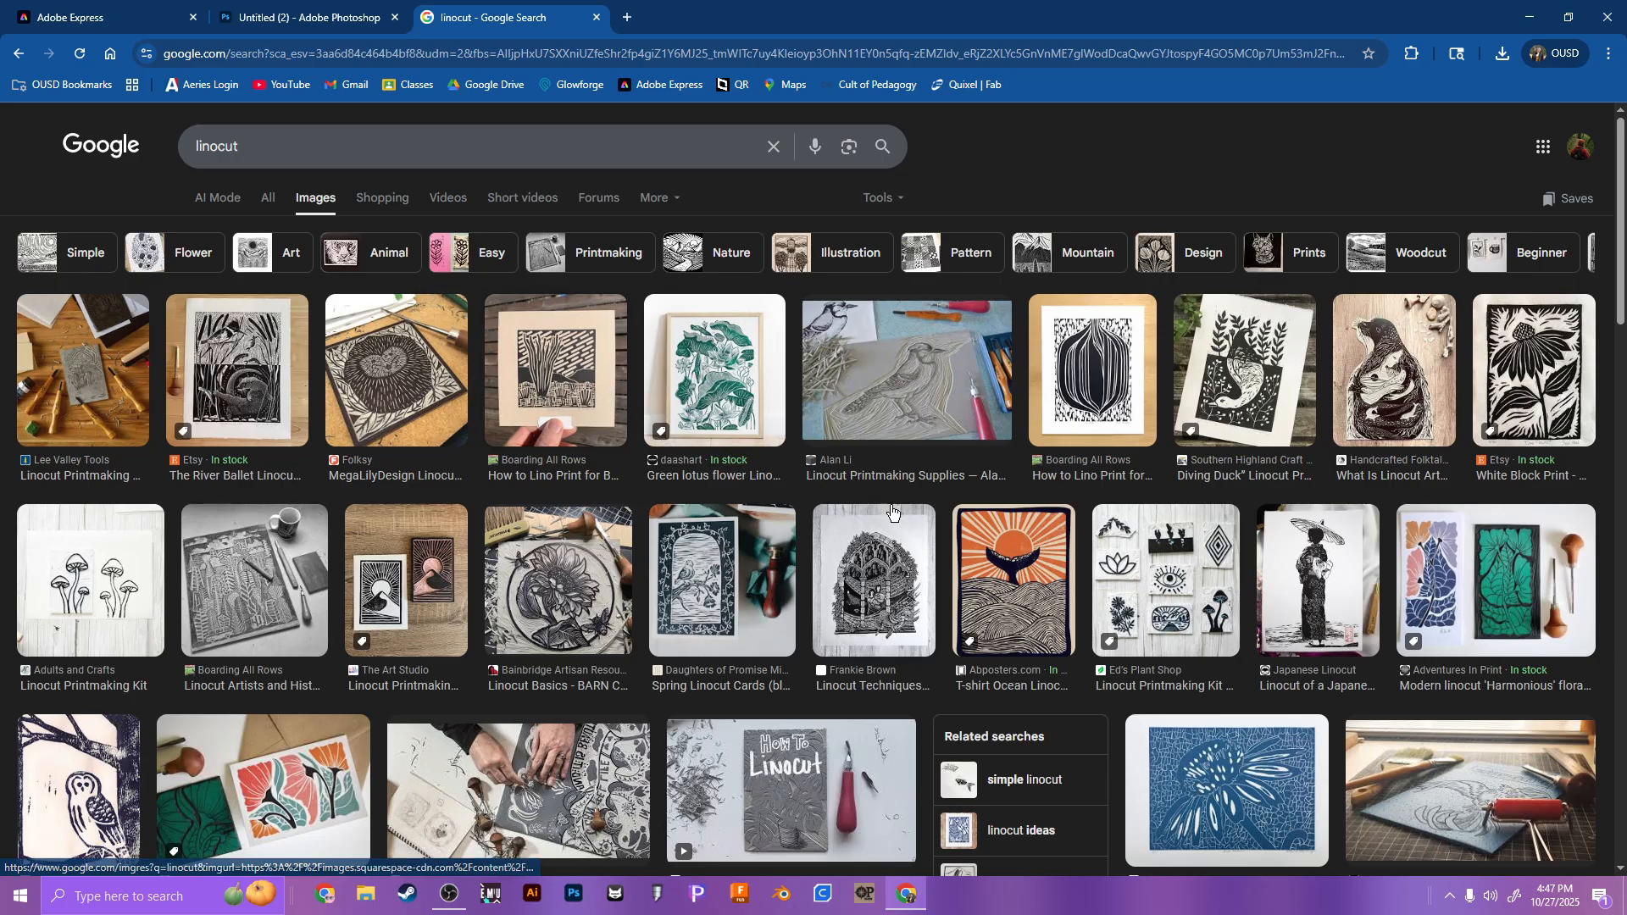
{"action": "scroll", "coordinate": [907, 516], "scroll_direction": "down", "scroll_amount": 1}
{"action": "scroll", "coordinate": [909, 517], "scroll_direction": "down", "scroll_amount": 1}
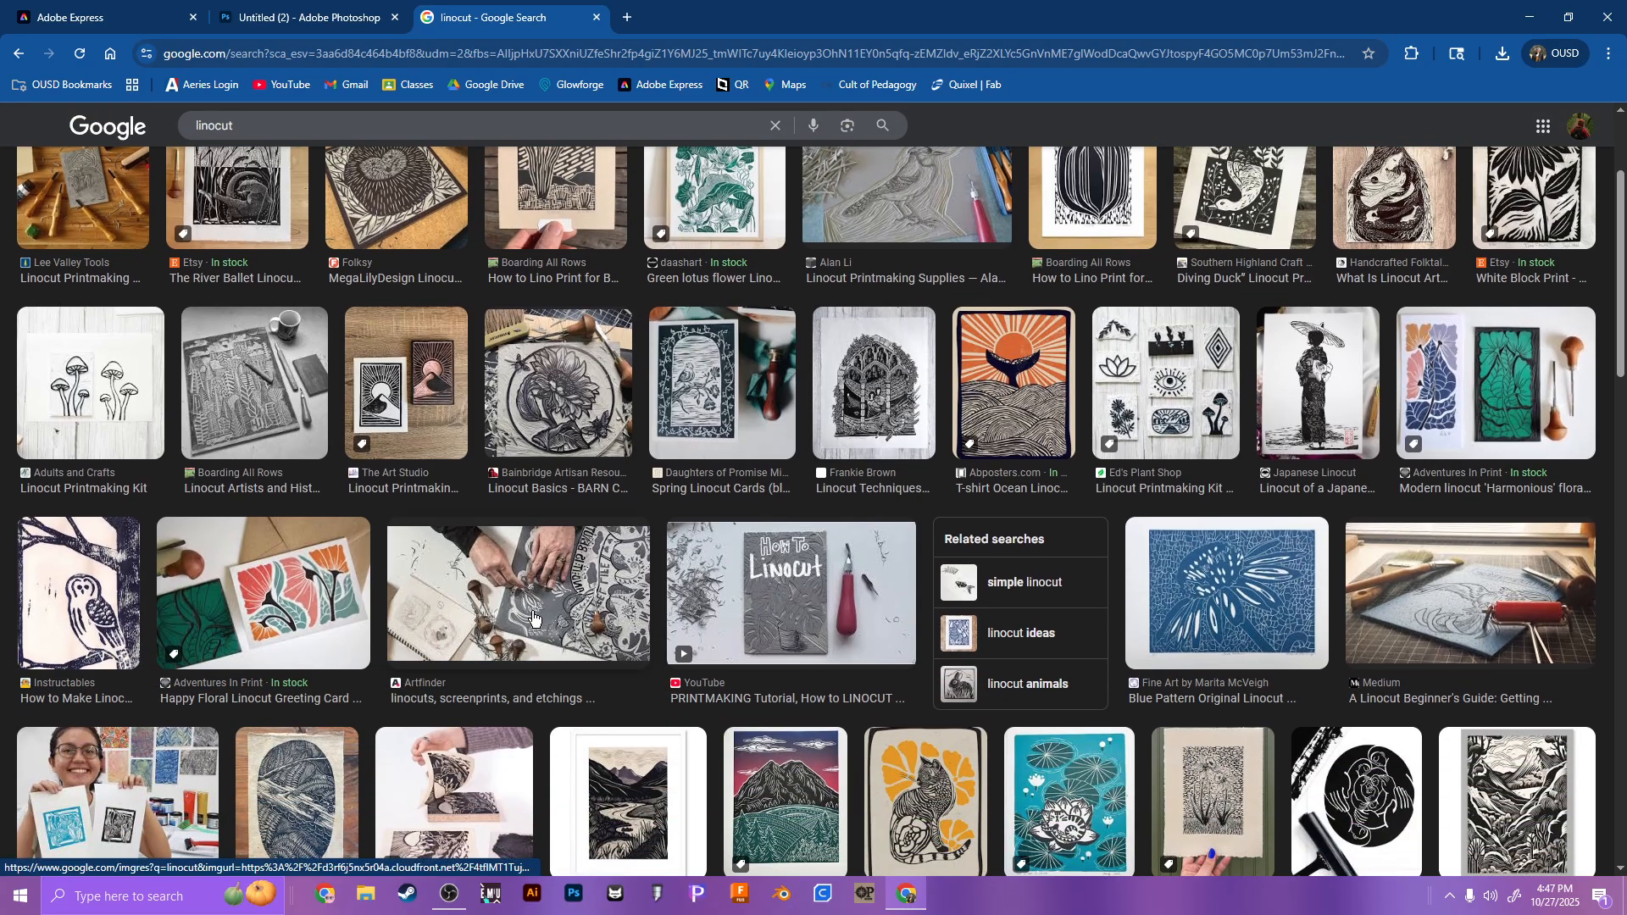
Step: Browse the linocut image results and view the carved bird block and the cone flower print up close
{"action": "scroll", "coordinate": [575, 613], "scroll_direction": "down", "scroll_amount": 2}
{"action": "scroll", "coordinate": [575, 621], "scroll_direction": "down", "scroll_amount": 1}
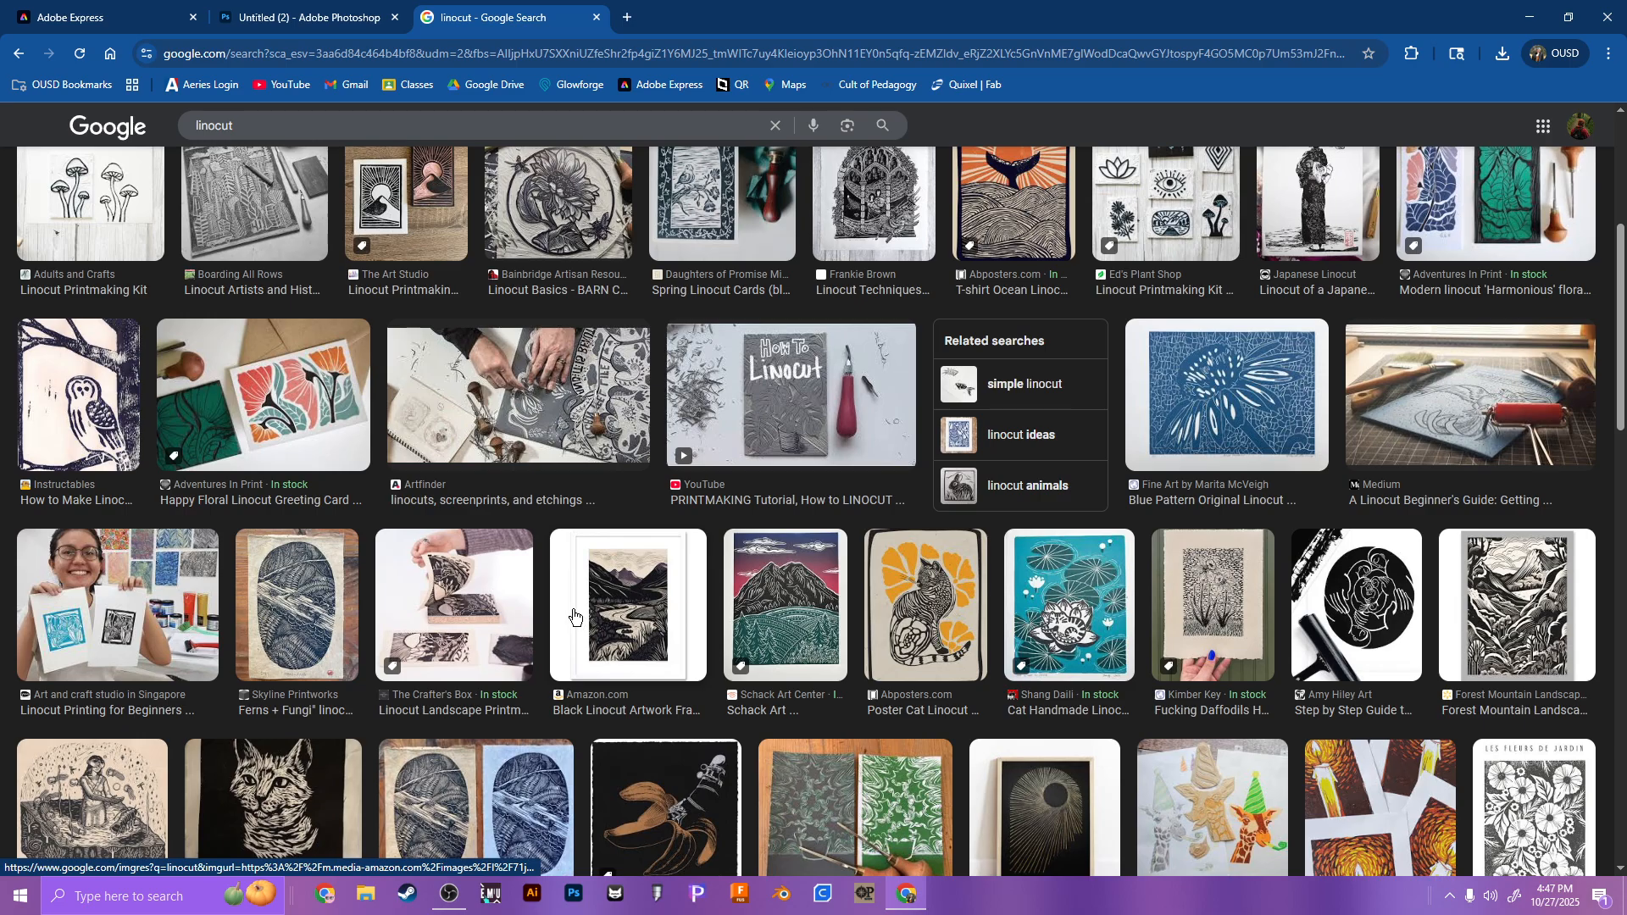
{"action": "scroll", "coordinate": [932, 508], "scroll_direction": "up", "scroll_amount": 5}
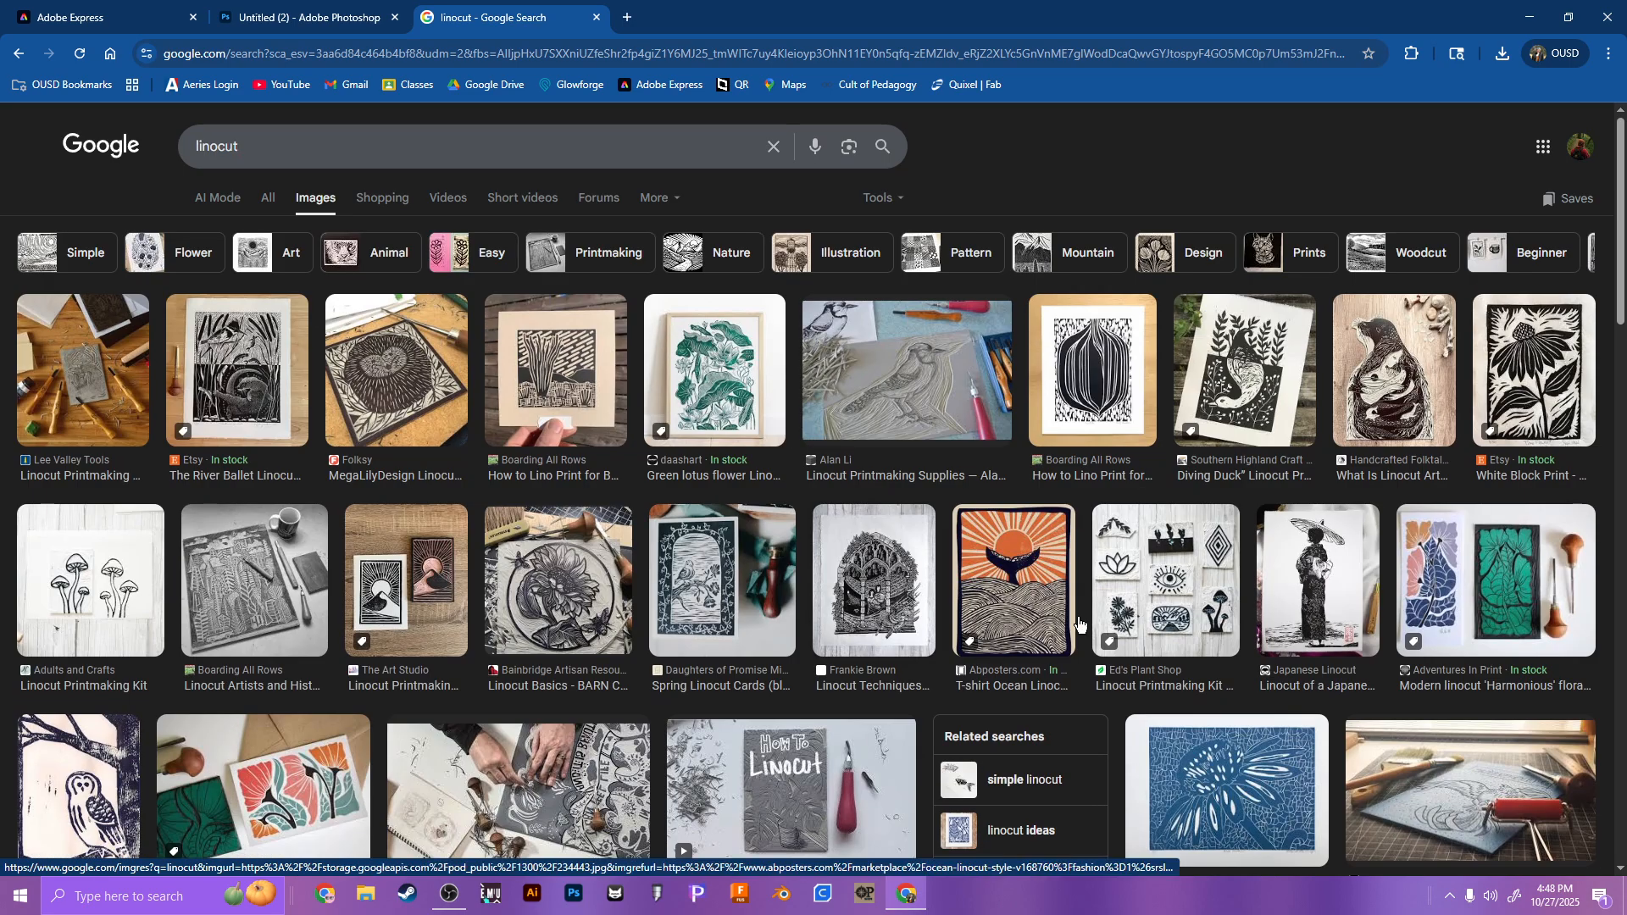
{"action": "left_click", "coordinate": [899, 385]}
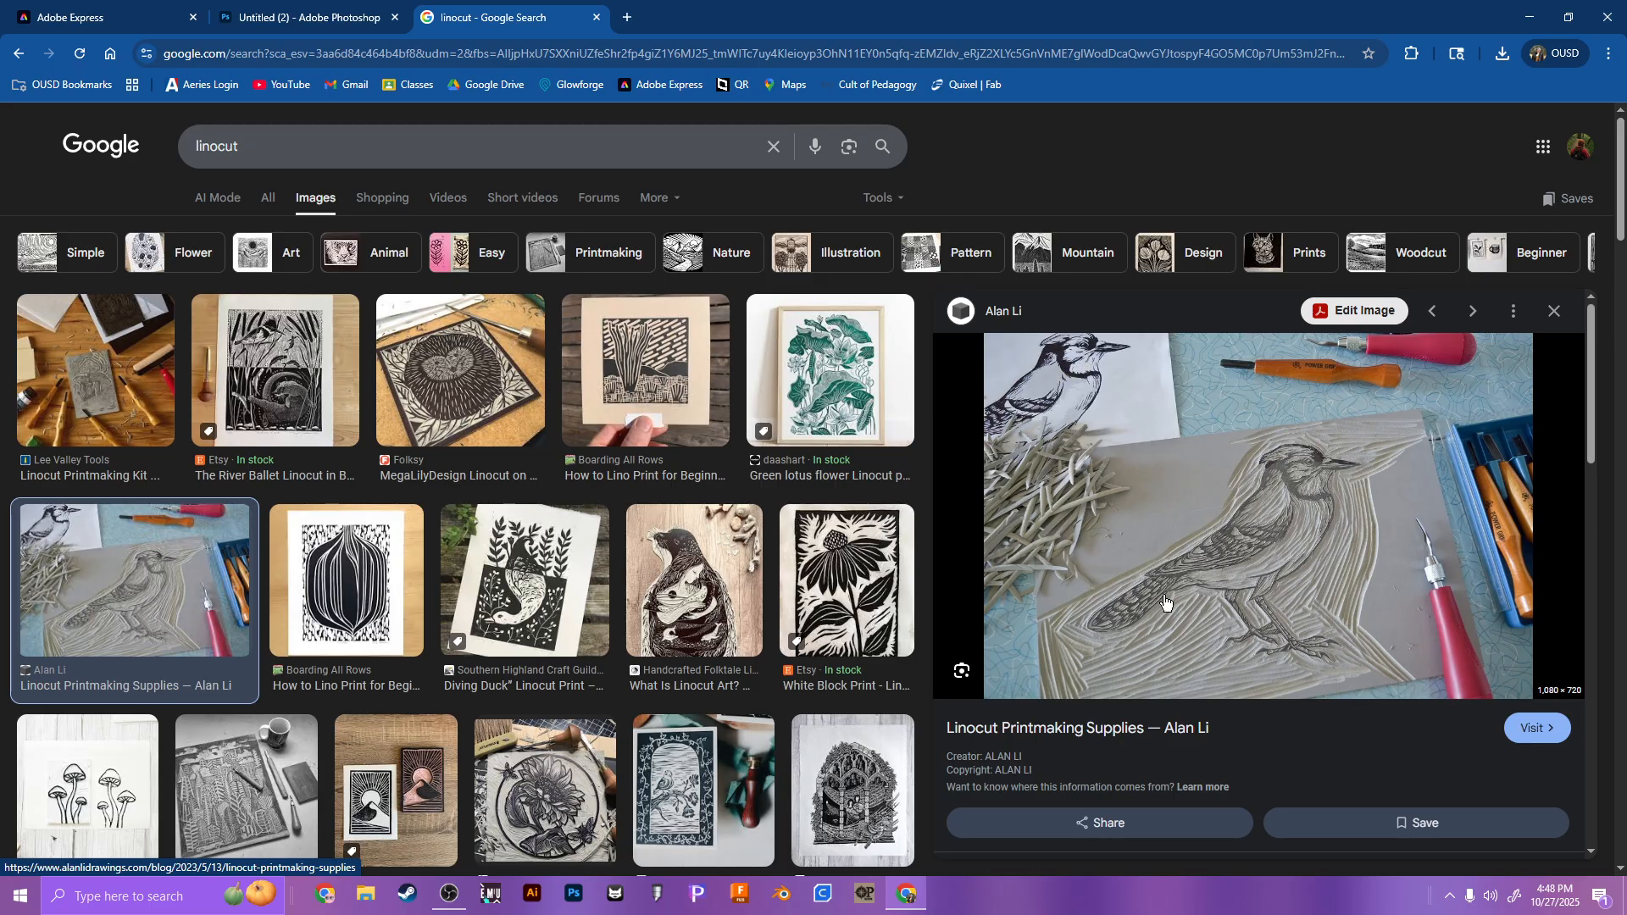
{"action": "left_click", "coordinate": [854, 546]}
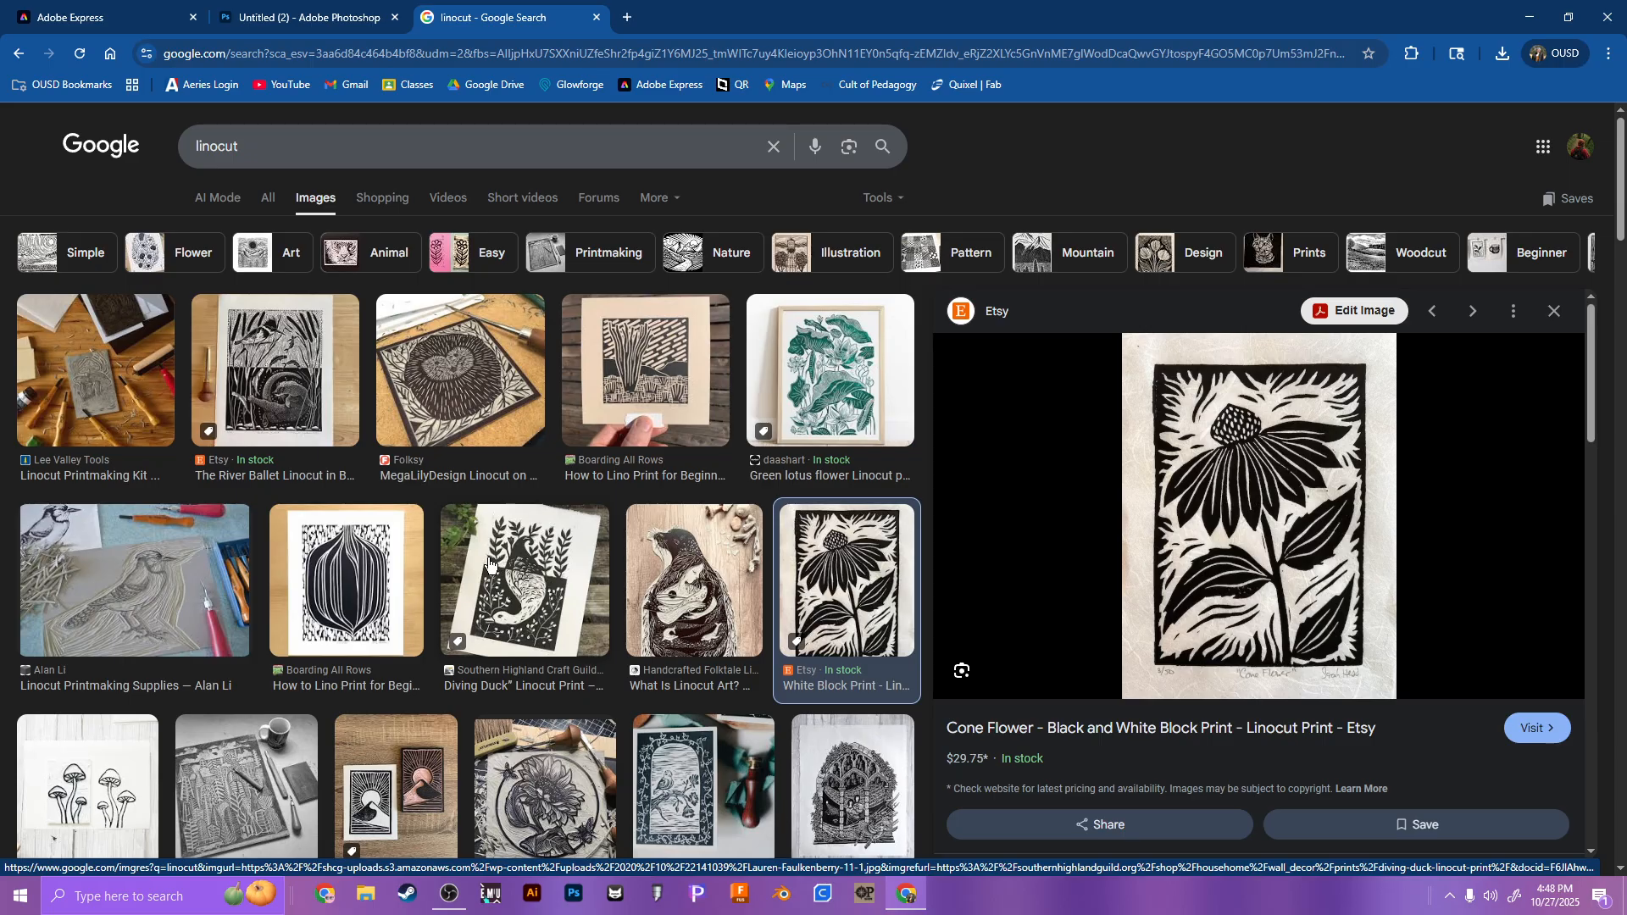
{"action": "left_click", "coordinate": [194, 597]}
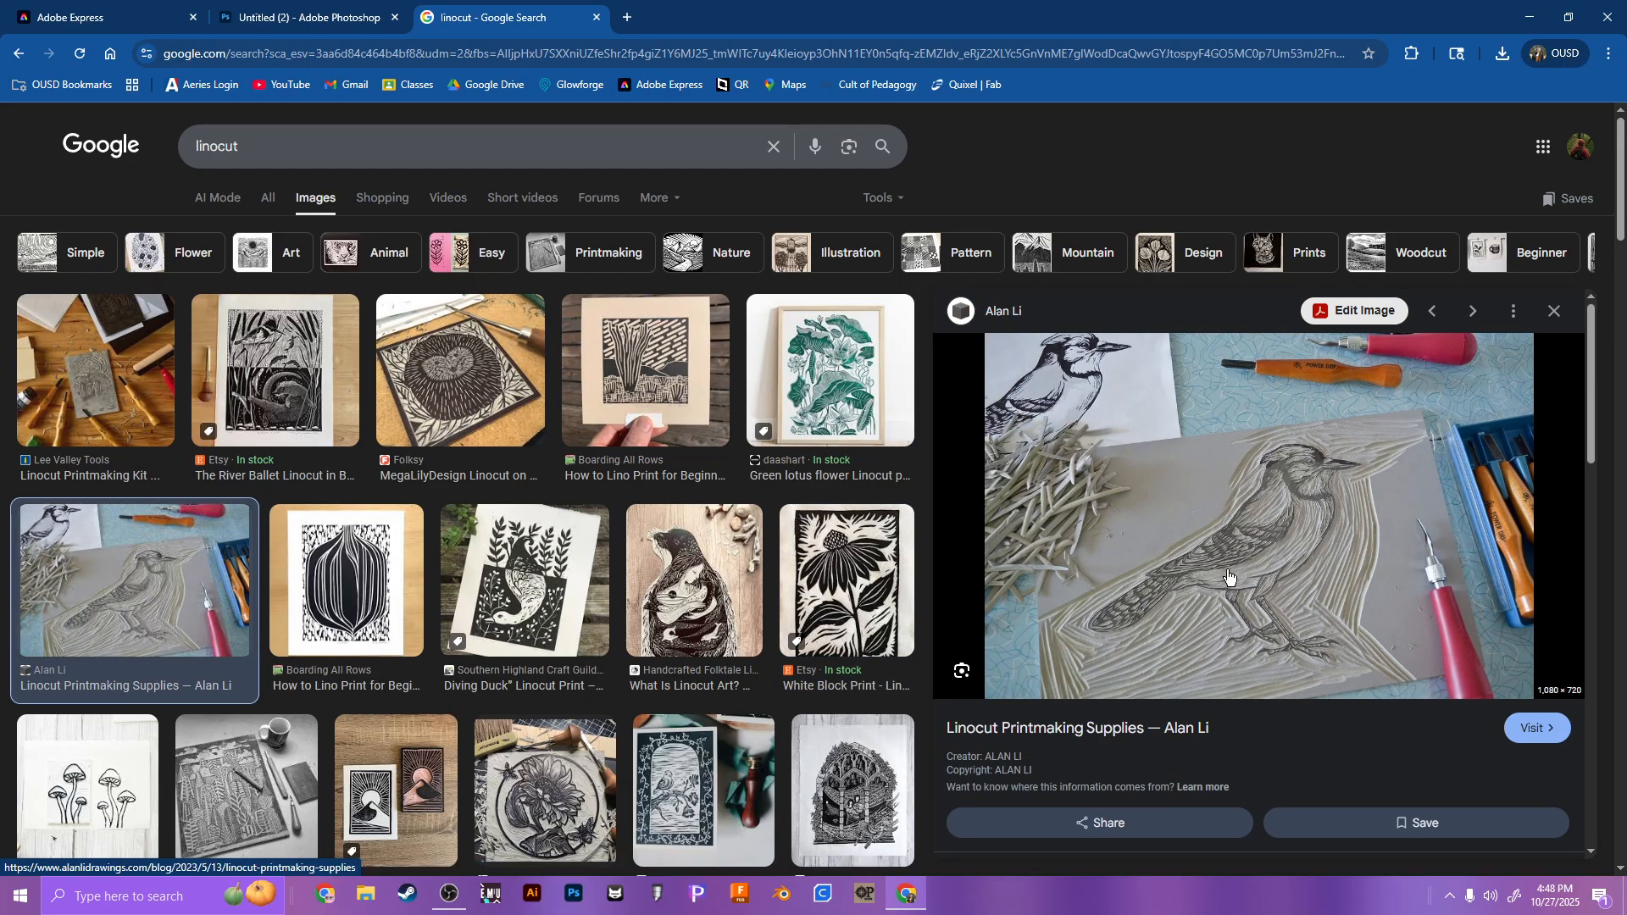
Step: Return to the dog design in Photoshop and open the collection of effects
{"action": "left_click", "coordinate": [305, 17]}
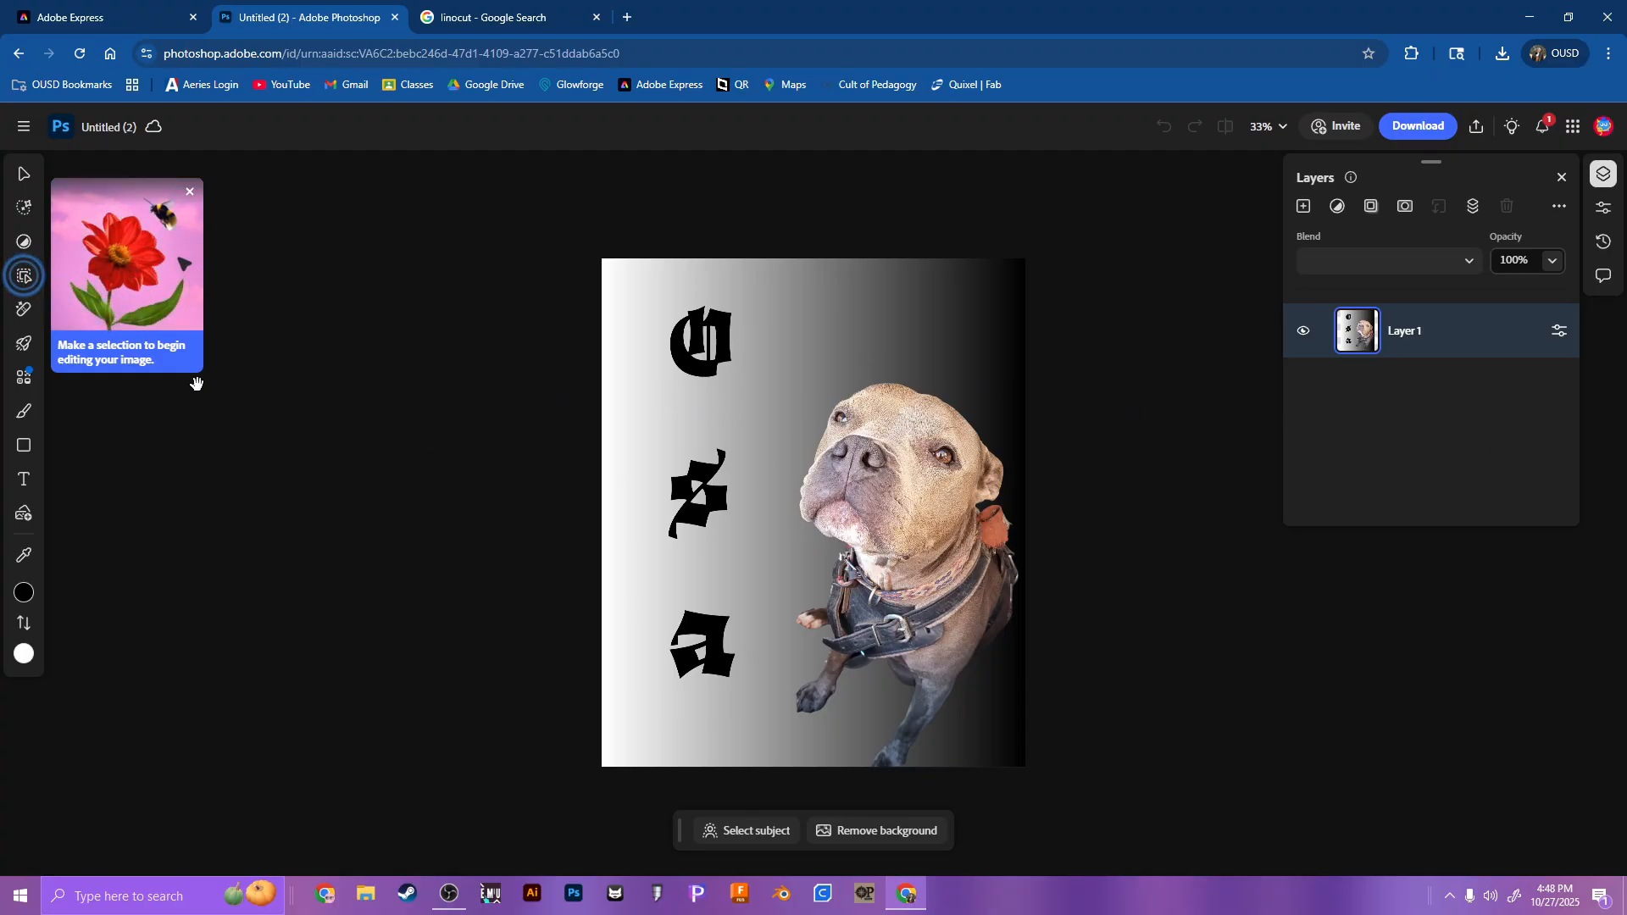
{"action": "mouse_move", "coordinate": [23, 288]}
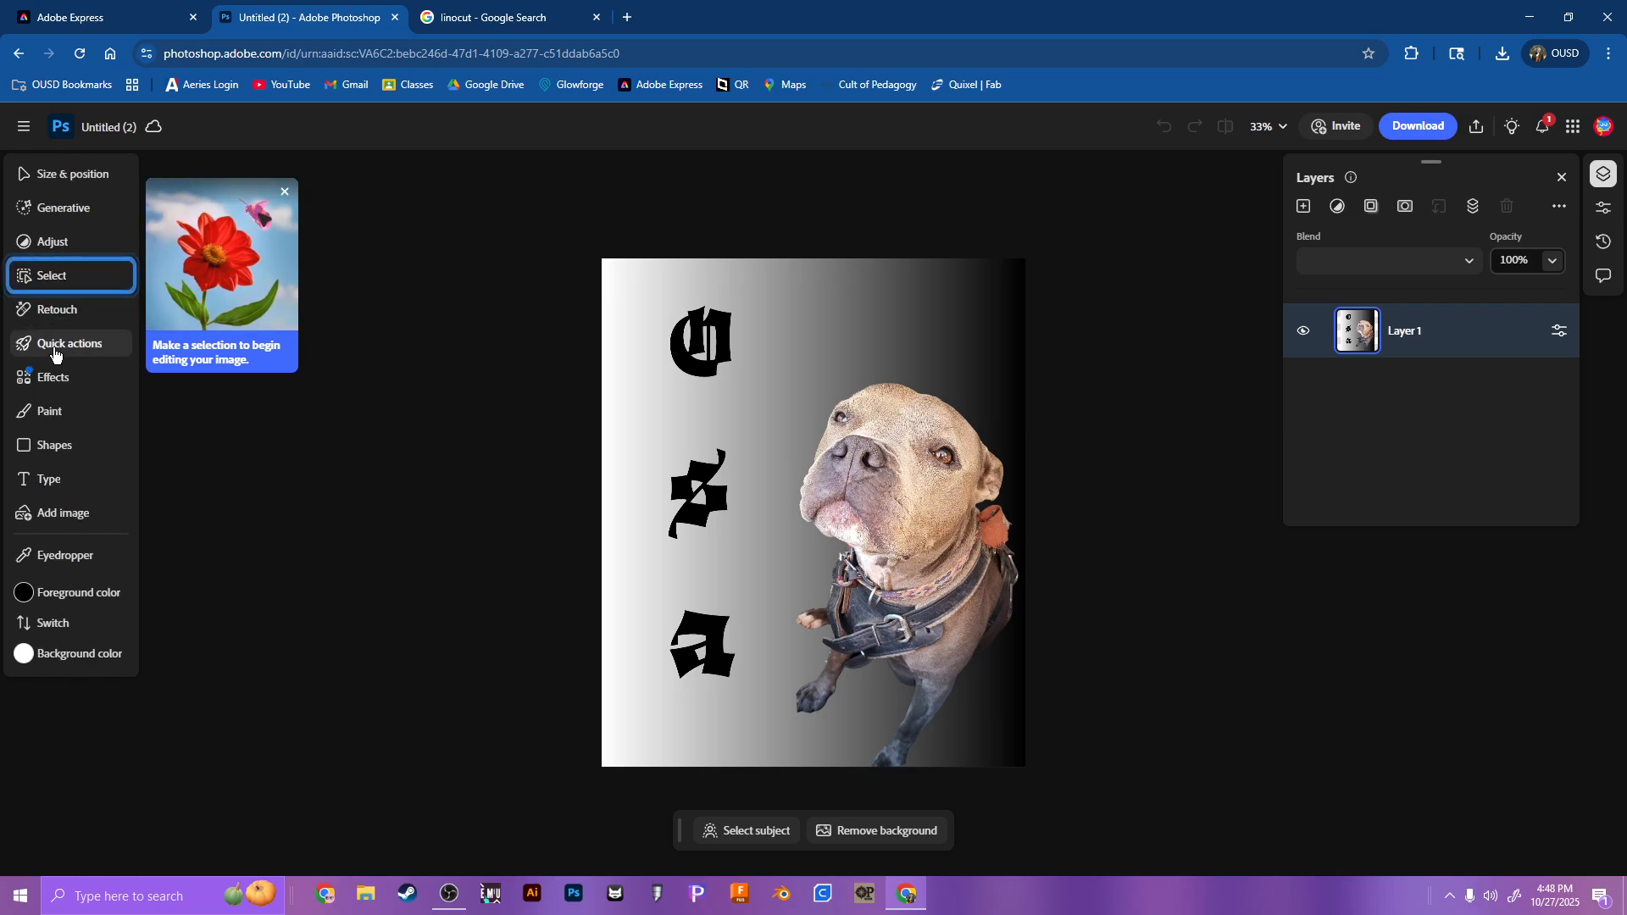
{"action": "left_click", "coordinate": [55, 384]}
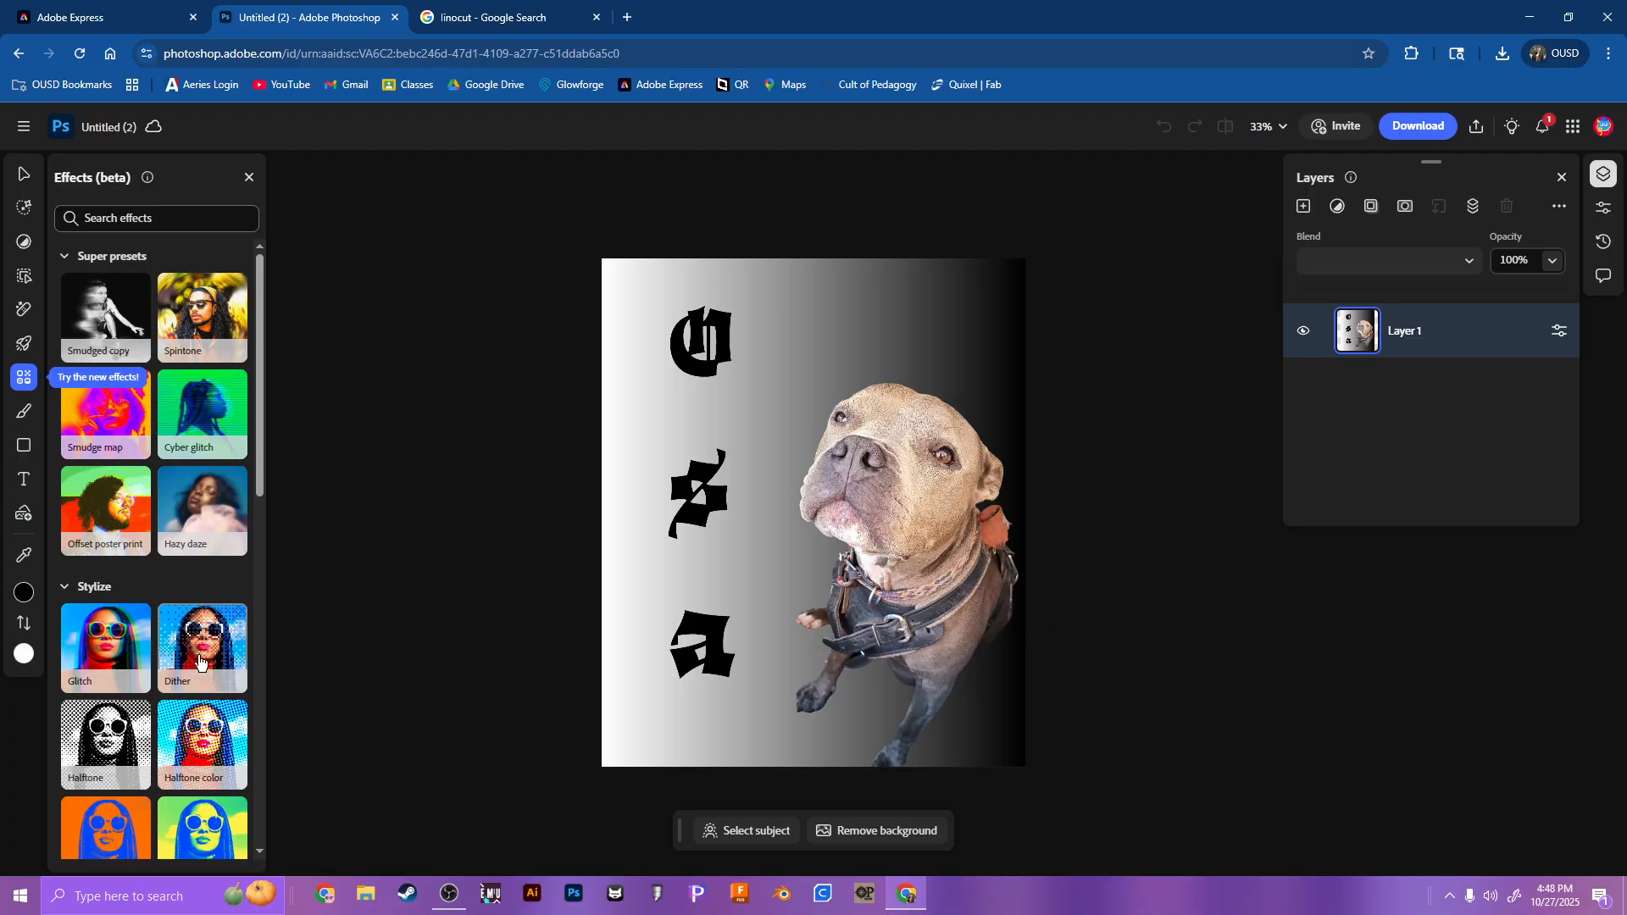
Step: Try the Hazy daze and Cyber glitch effects on the dog design, undoing each one
{"action": "left_click", "coordinate": [204, 502]}
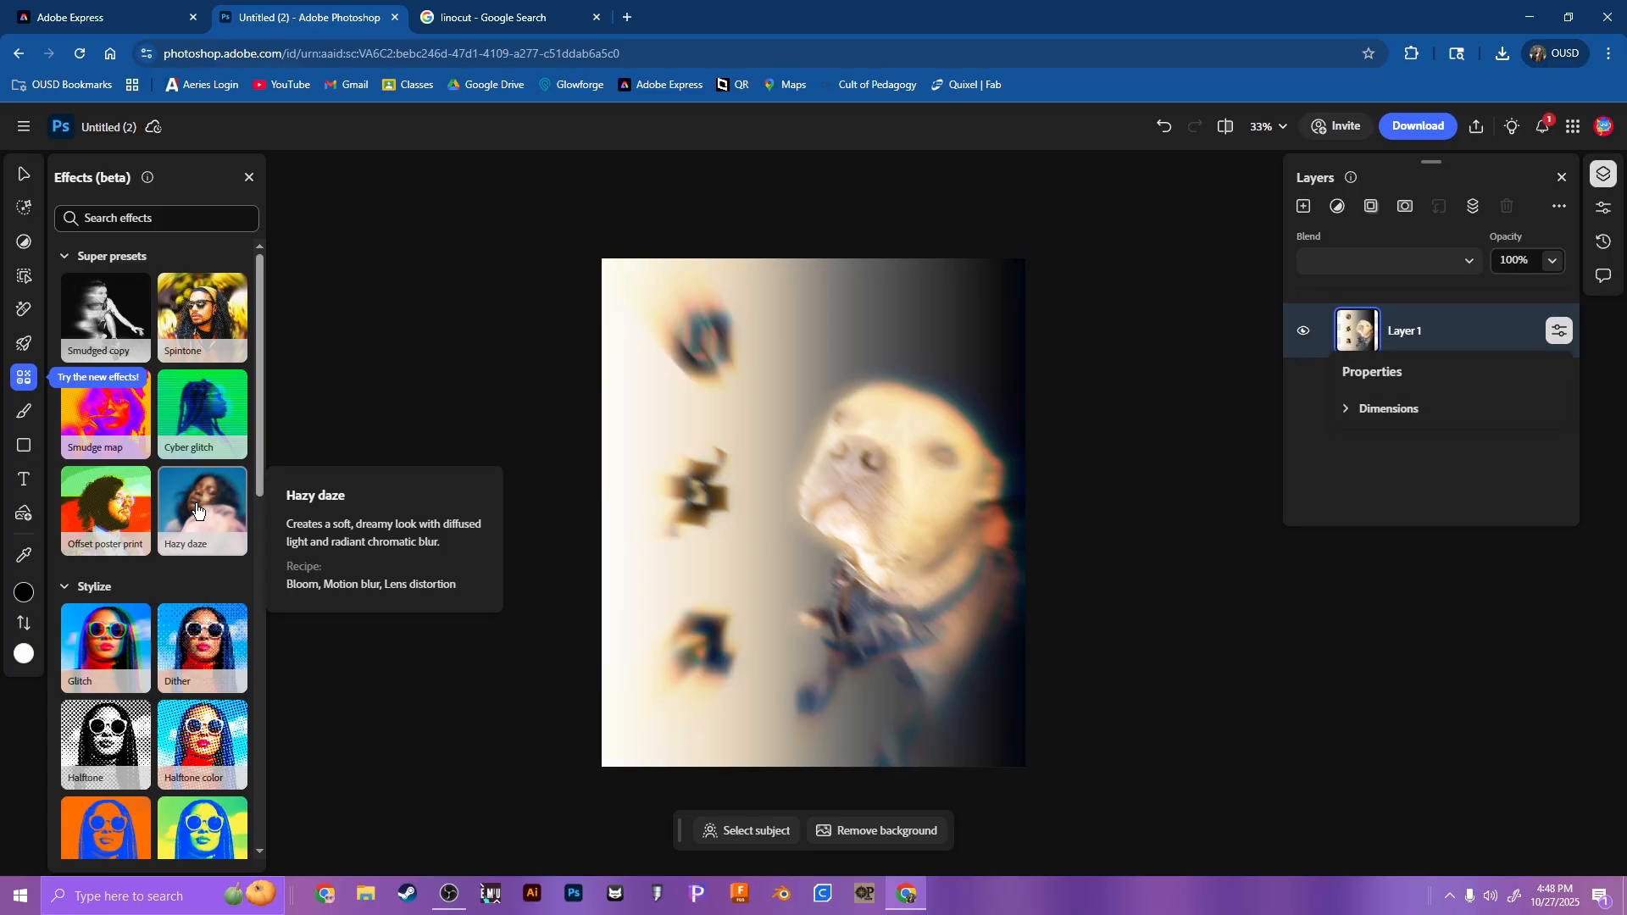
{"action": "left_click", "coordinate": [196, 522]}
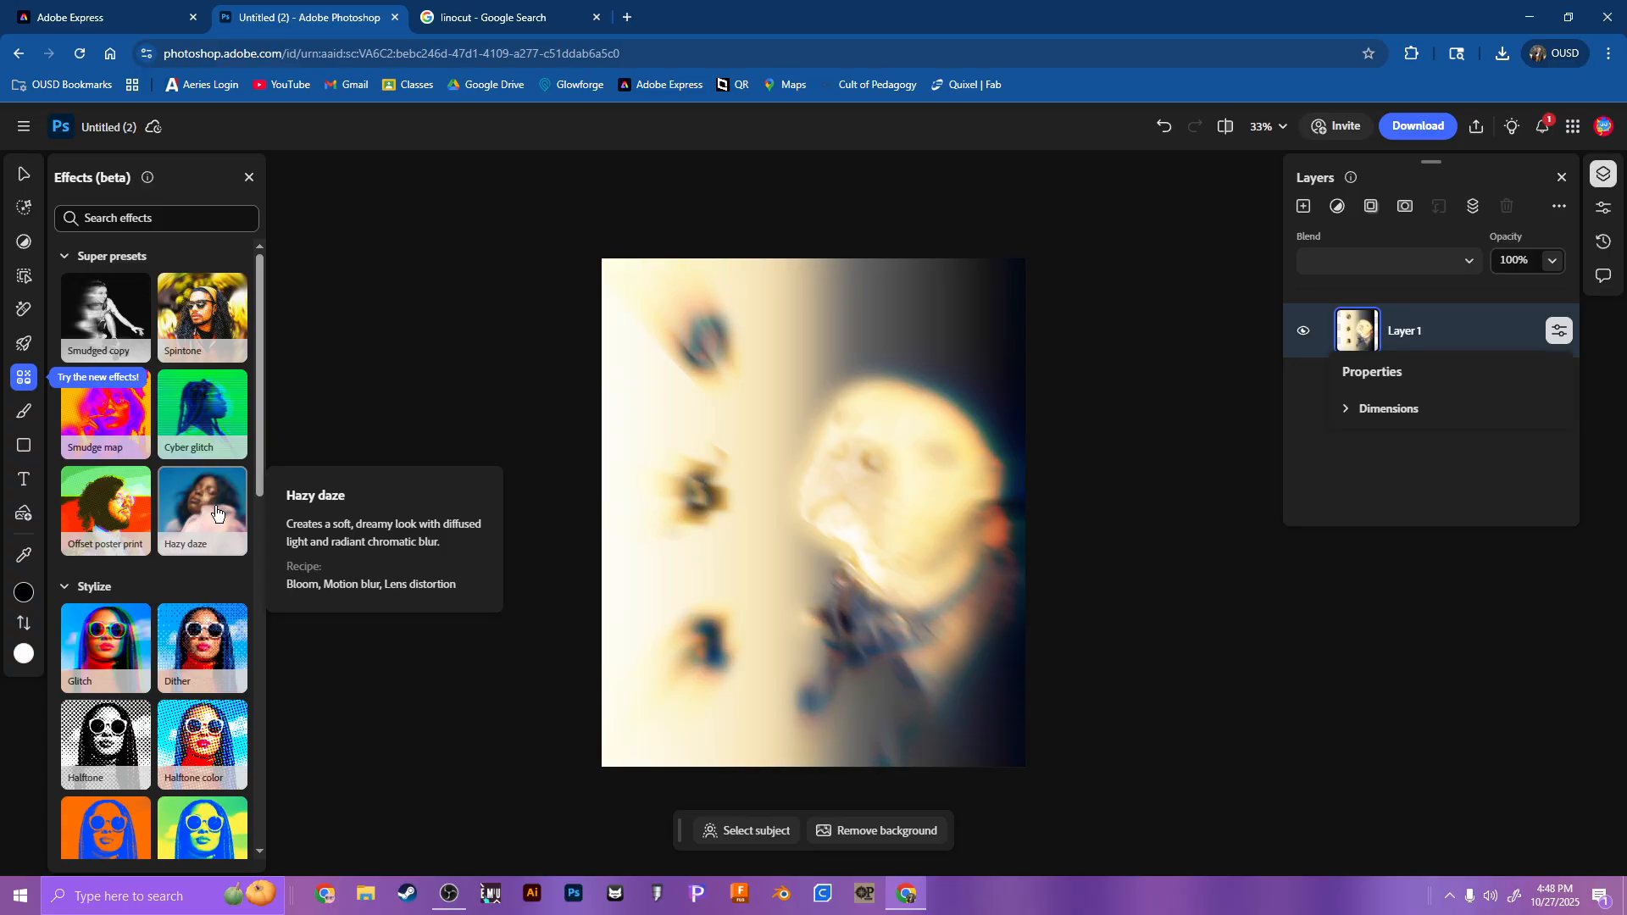
{"action": "key", "text": "ctrl+z"}
{"action": "key", "text": "ctrl+z"}
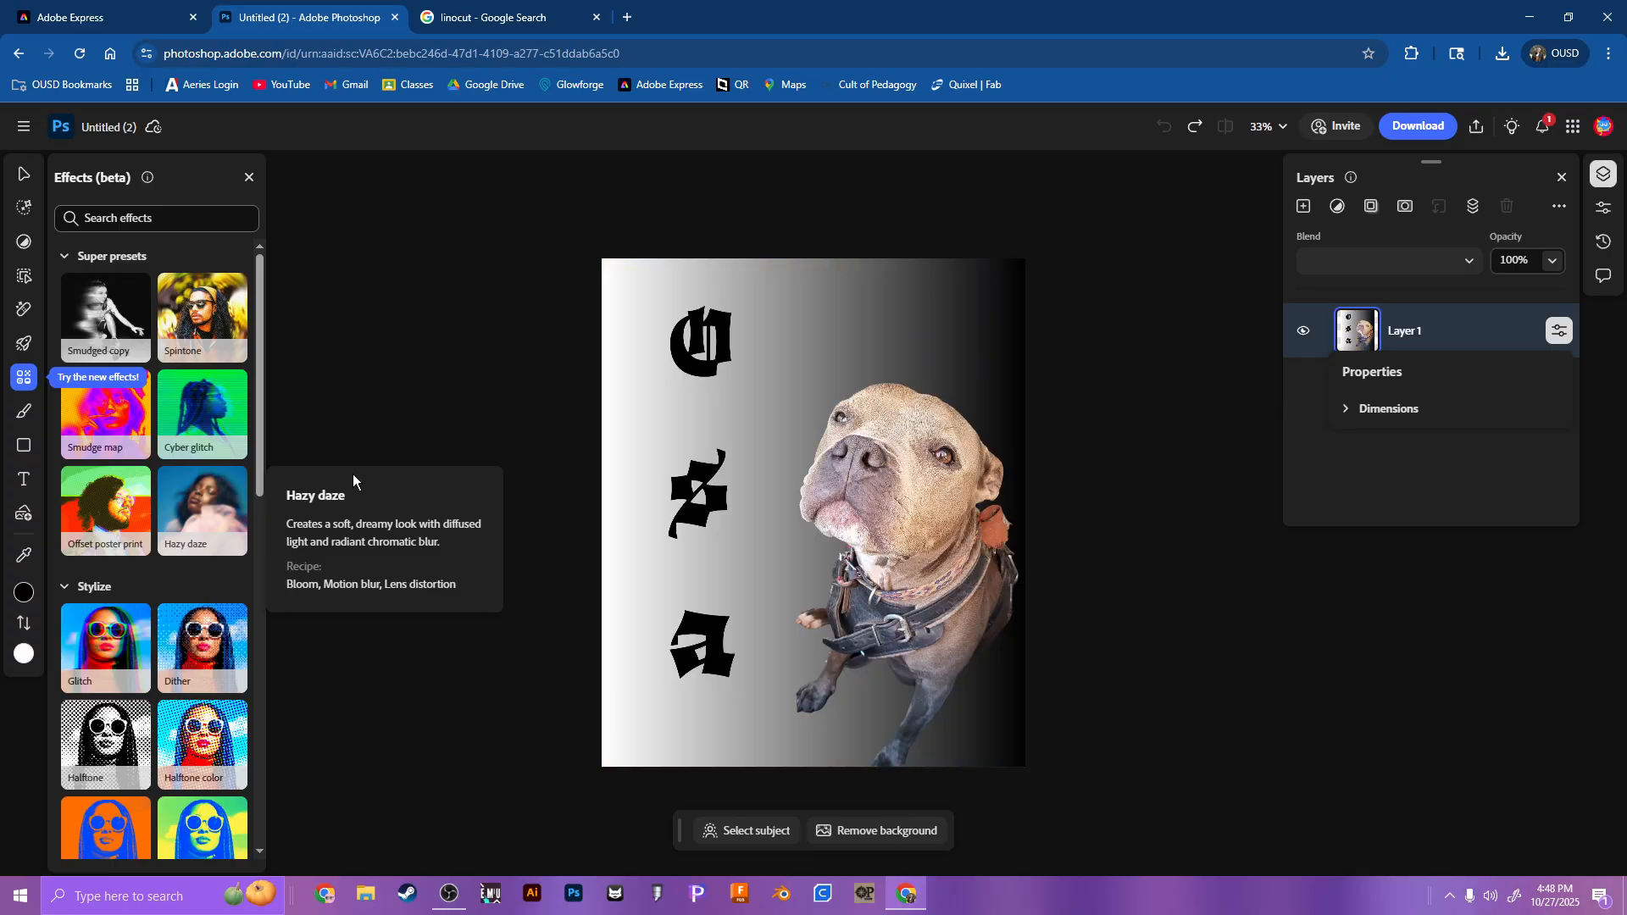
{"action": "left_click", "coordinate": [202, 428]}
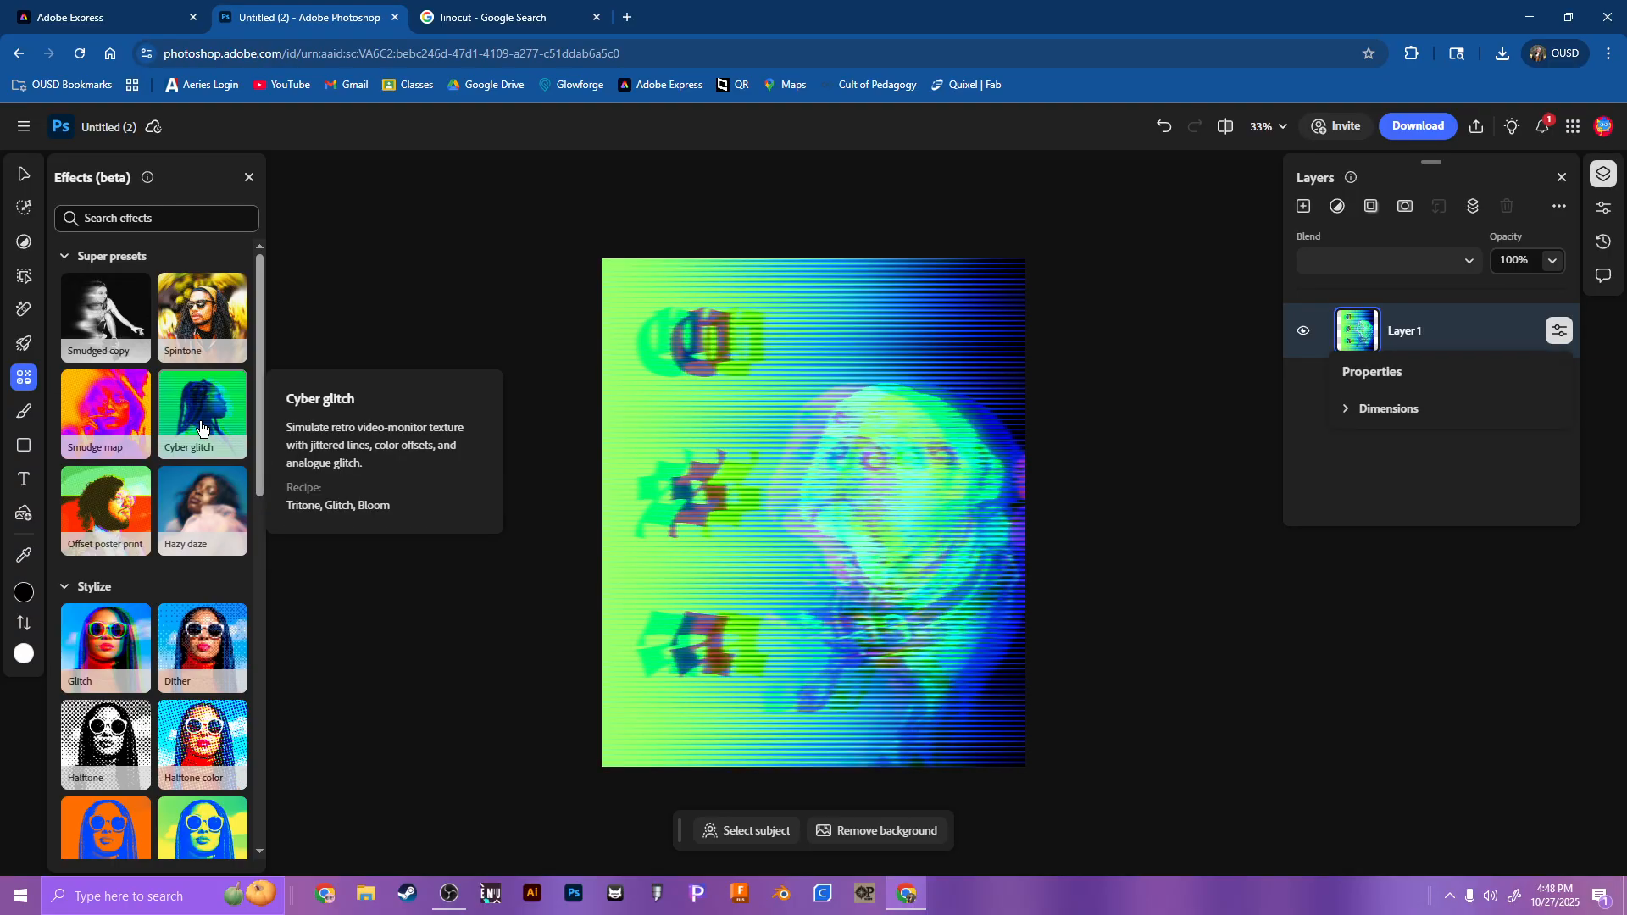
{"action": "key", "text": "ctrl+z"}
Step: Try the Spintone and Smudged copy effects on the dog design, check the layer's dimensions, and undo the effects
{"action": "left_click", "coordinate": [203, 319]}
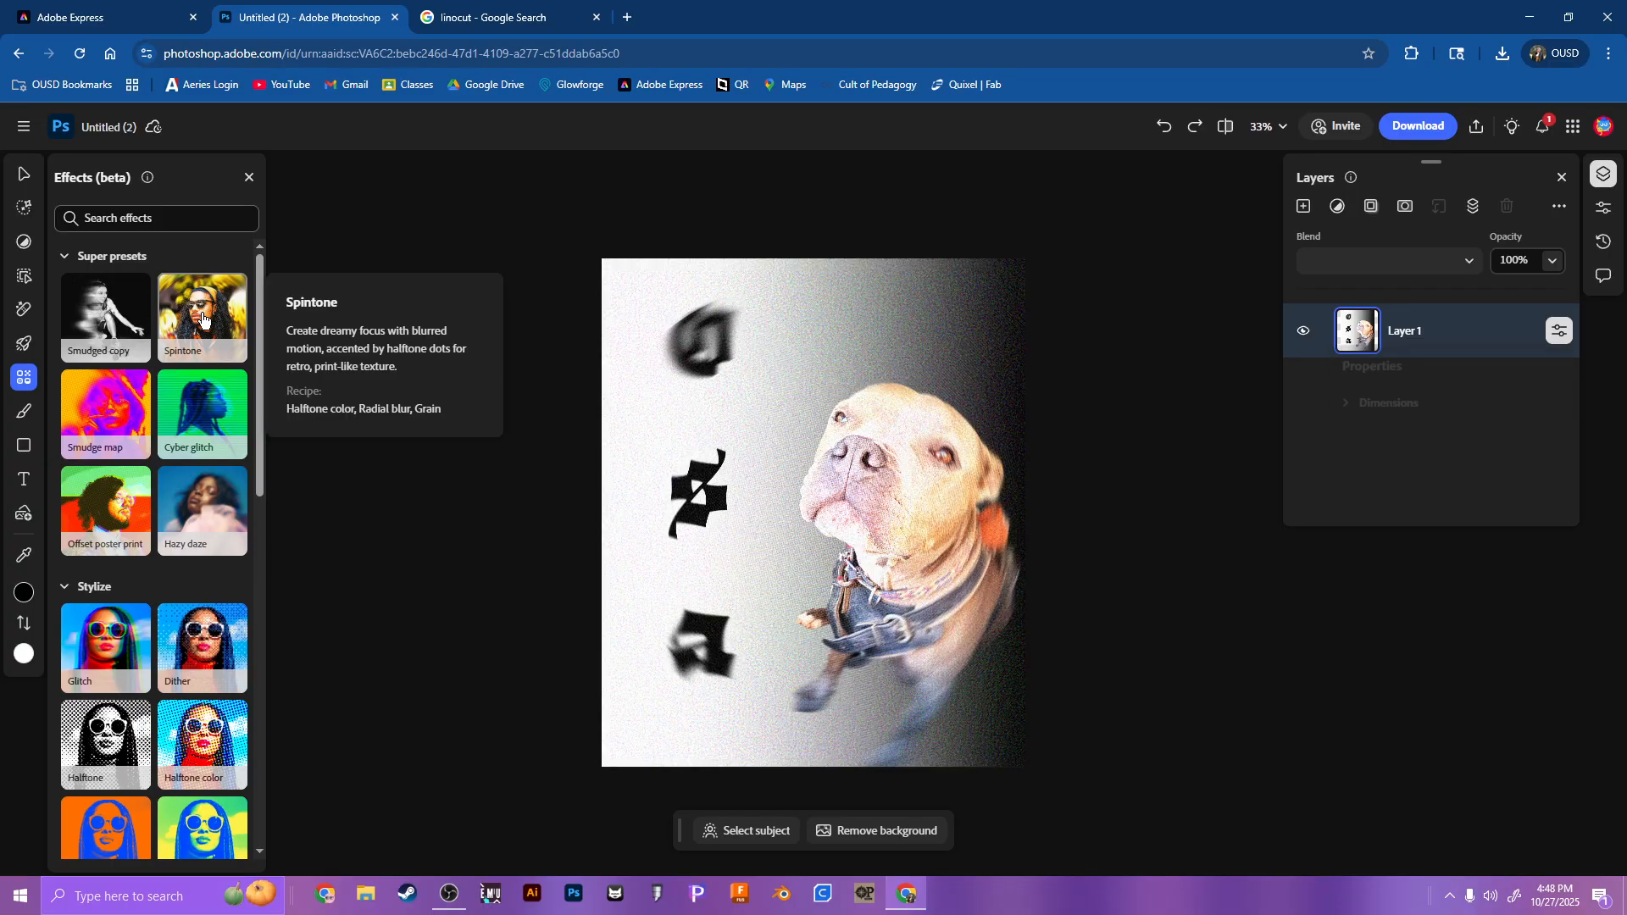
{"action": "left_click", "coordinate": [81, 307]}
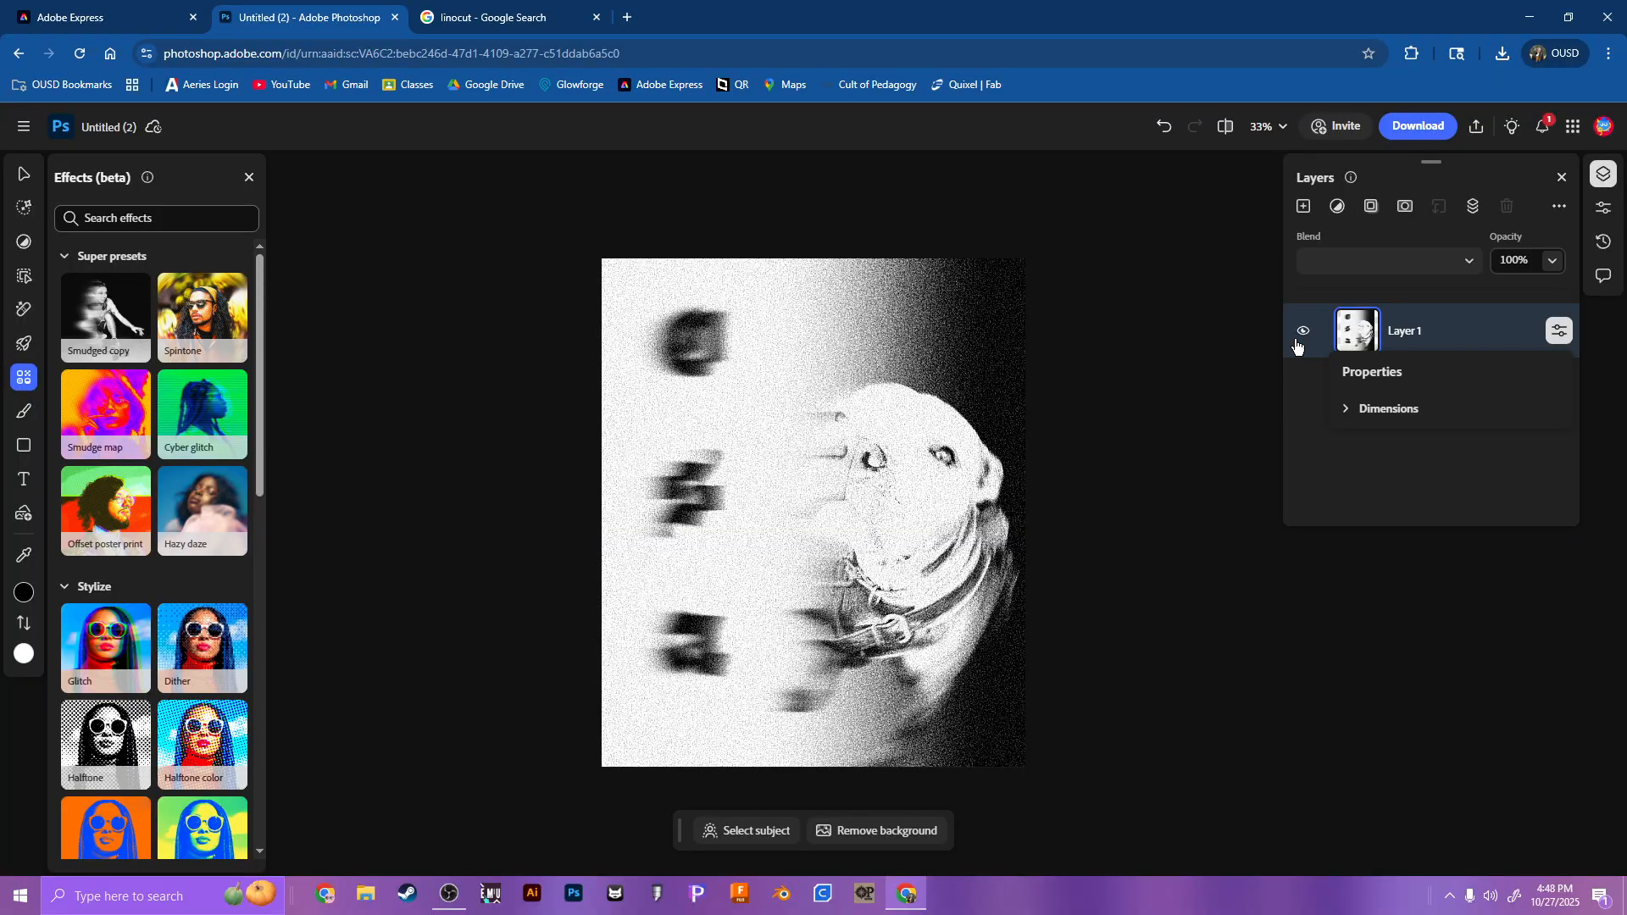
{"action": "left_click", "coordinate": [1416, 415]}
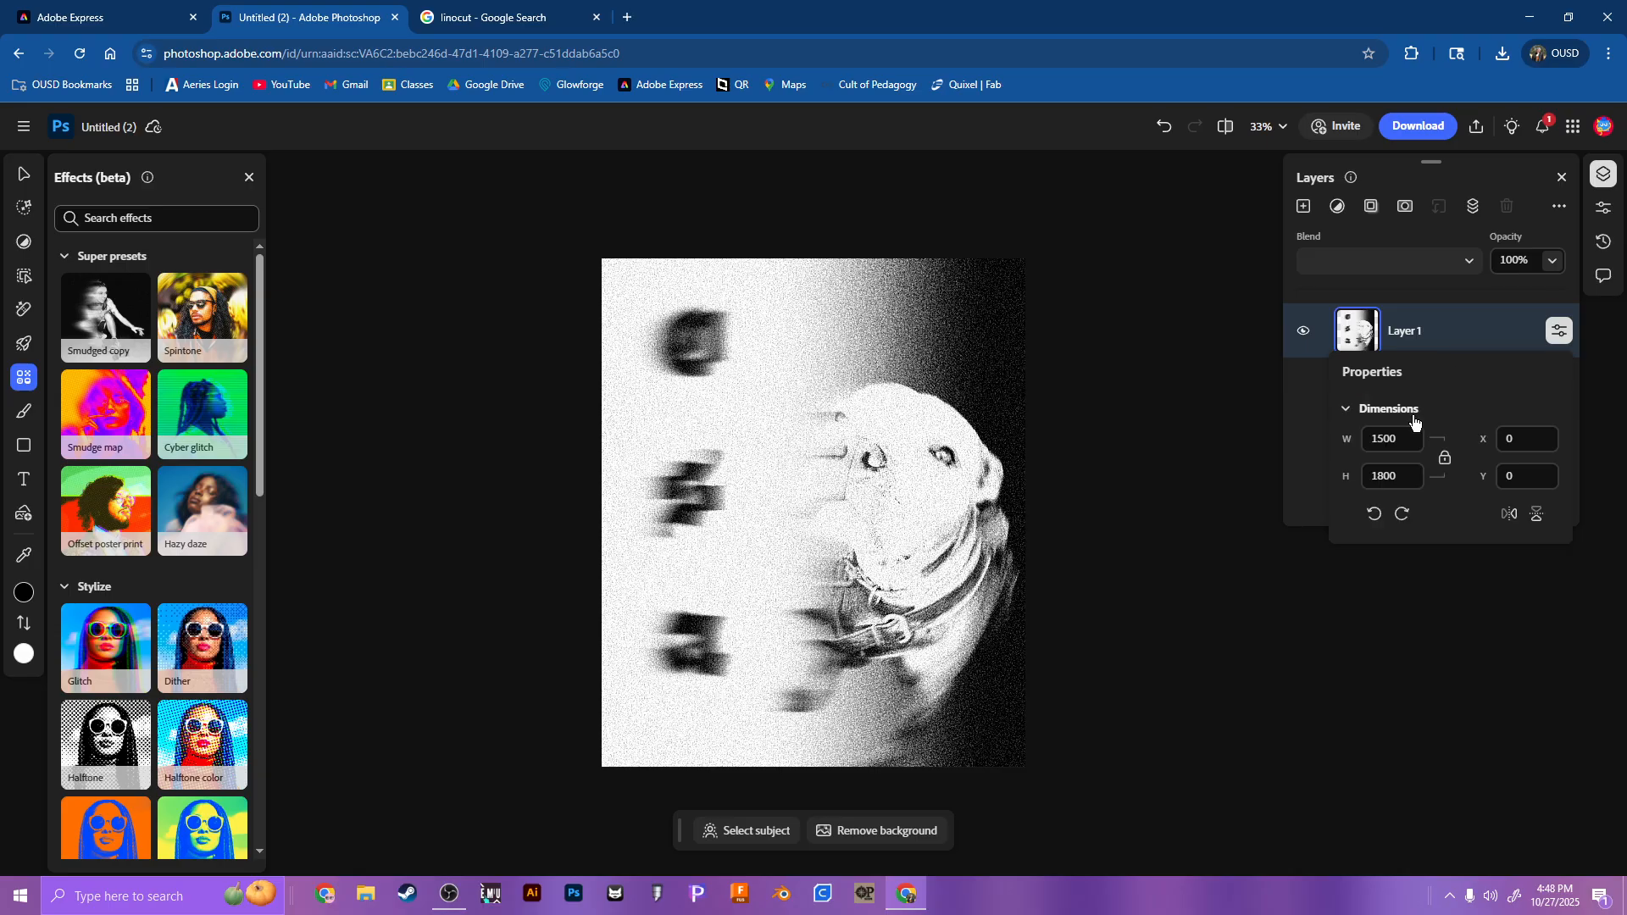
{"action": "left_click", "coordinate": [1414, 415]}
{"action": "left_click", "coordinate": [1435, 327]}
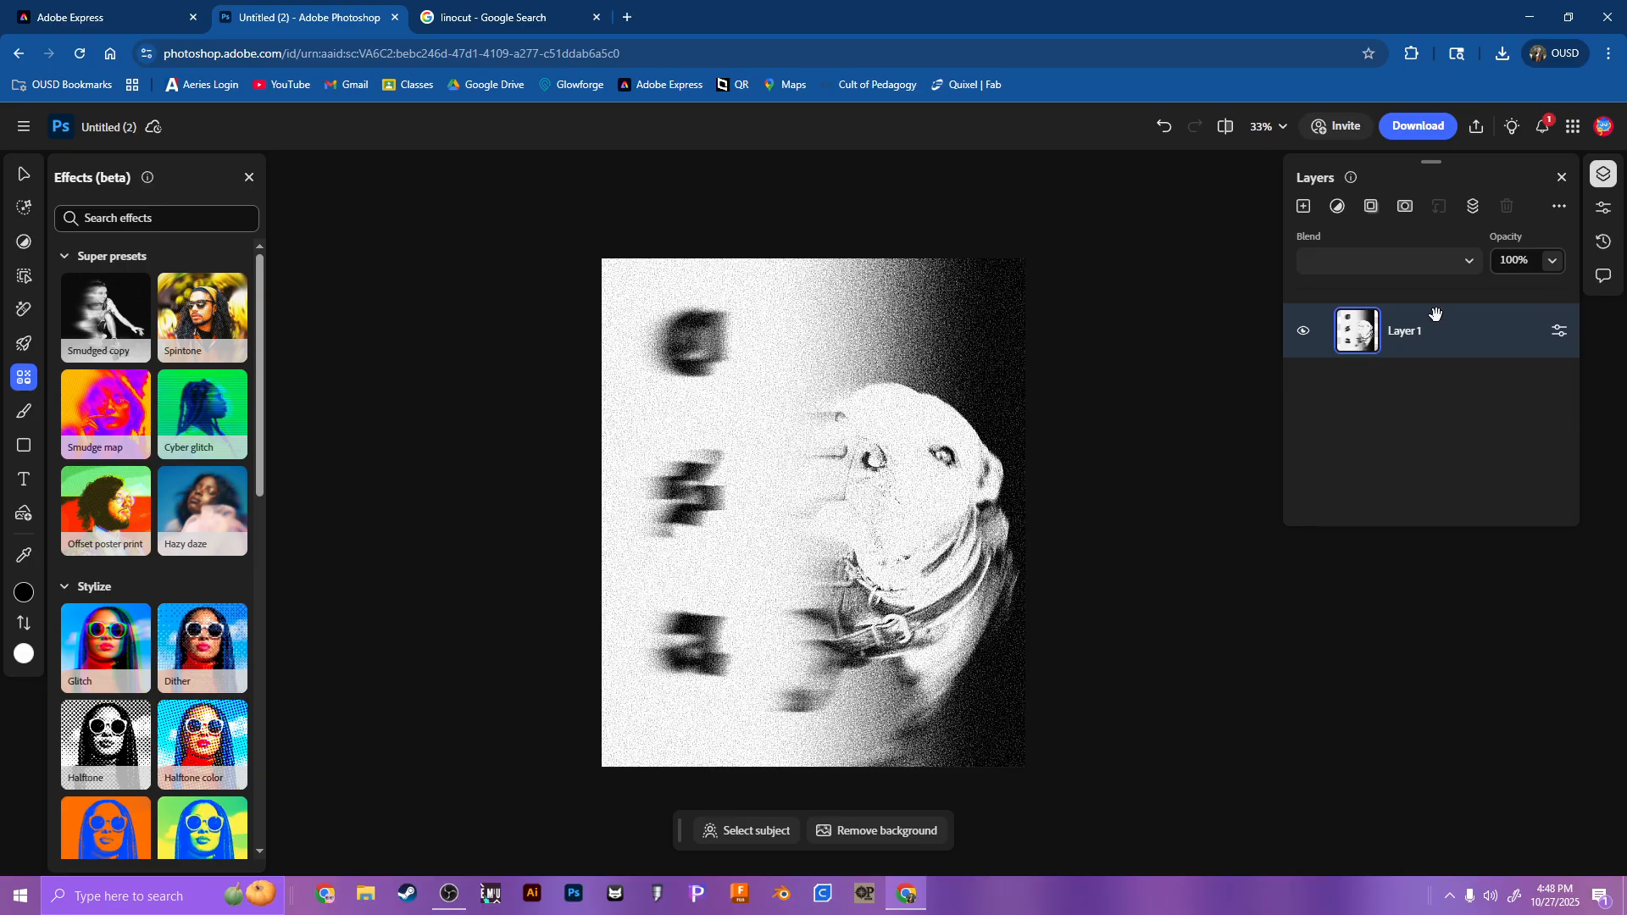
{"action": "left_click", "coordinate": [1350, 267]}
{"action": "left_click", "coordinate": [1202, 277]}
{"action": "key", "text": "ctrl+z"}
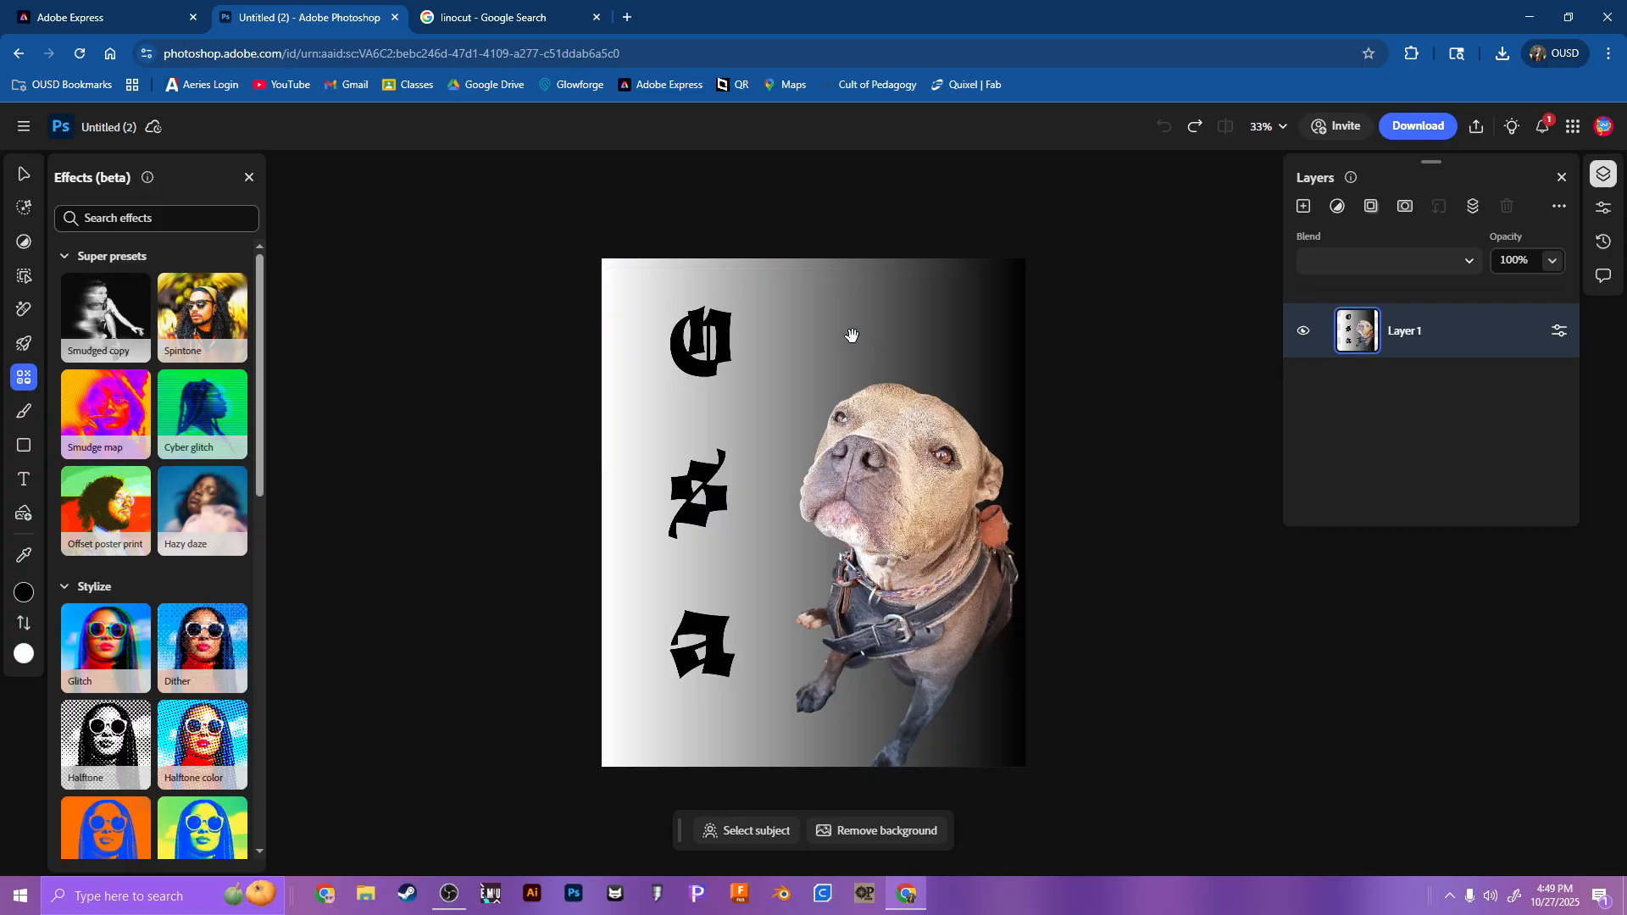
{"action": "left_click", "coordinate": [108, 349]}
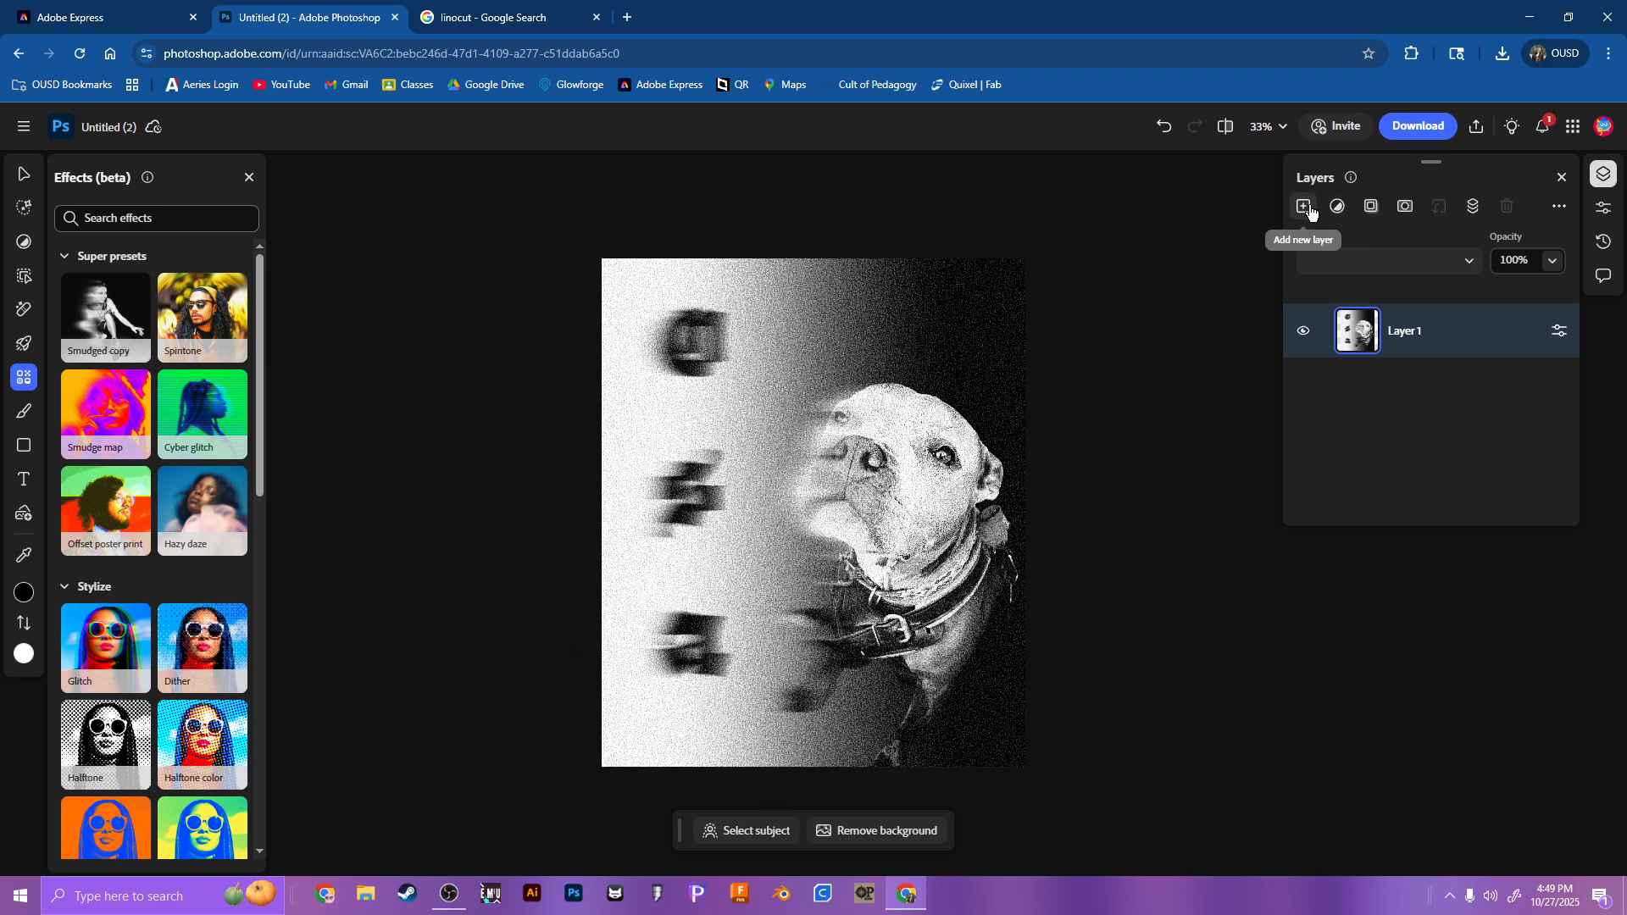
{"action": "key", "text": "ctrl+z"}
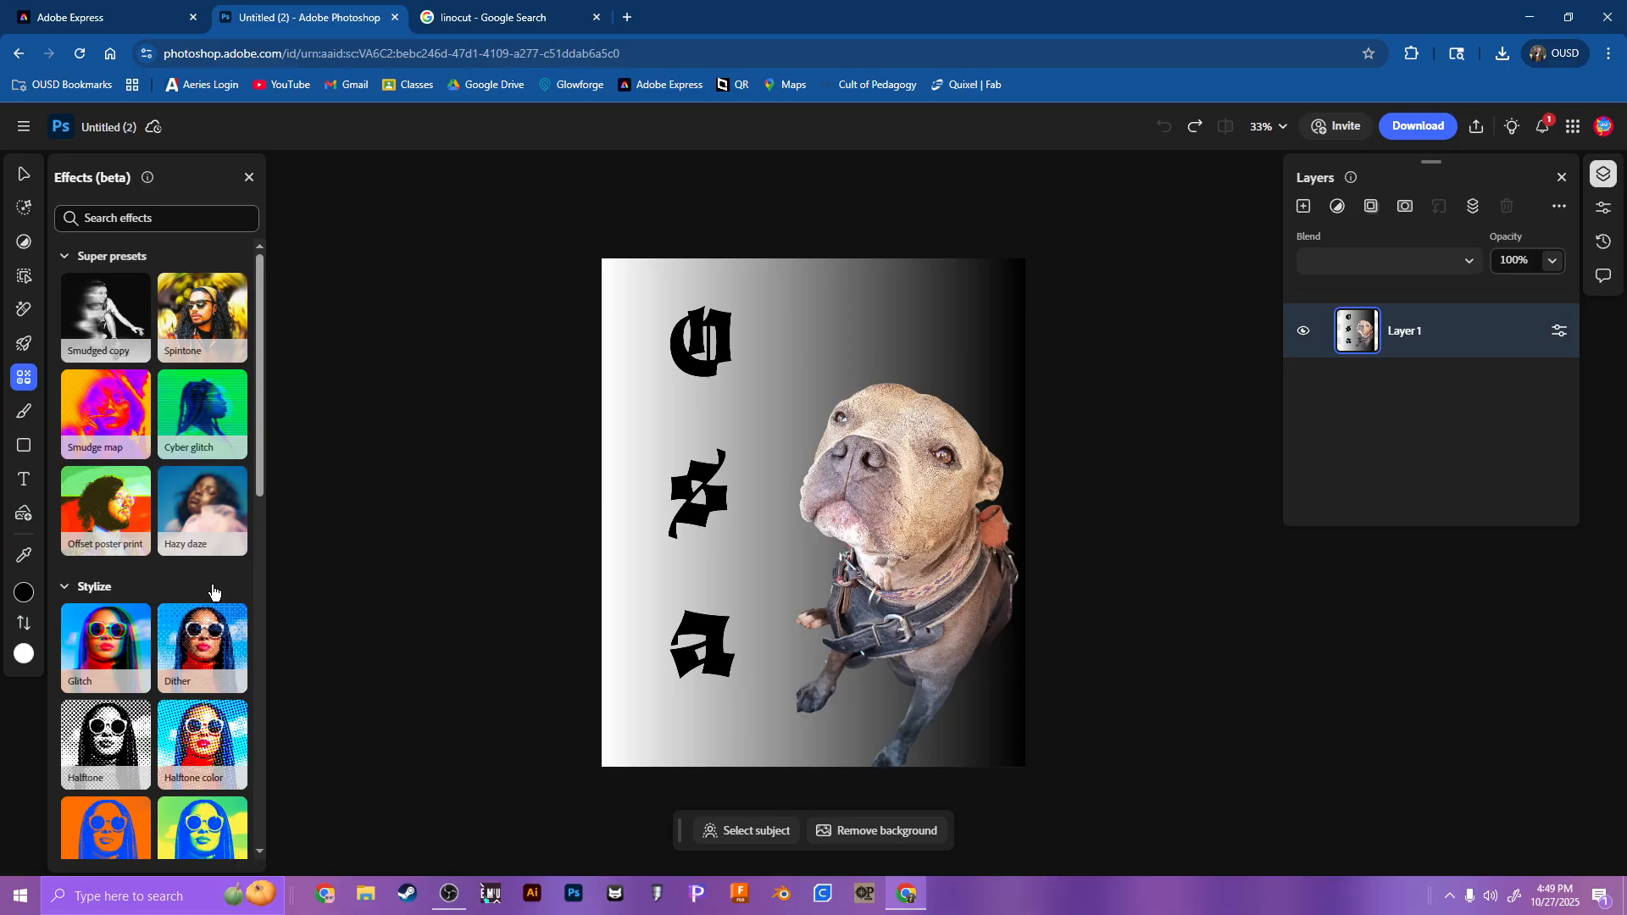
Step: Try the Photocopy effect on the design with contrast at 49% and a stronger strength setting
{"action": "scroll", "coordinate": [129, 509], "scroll_direction": "down", "scroll_amount": 5}
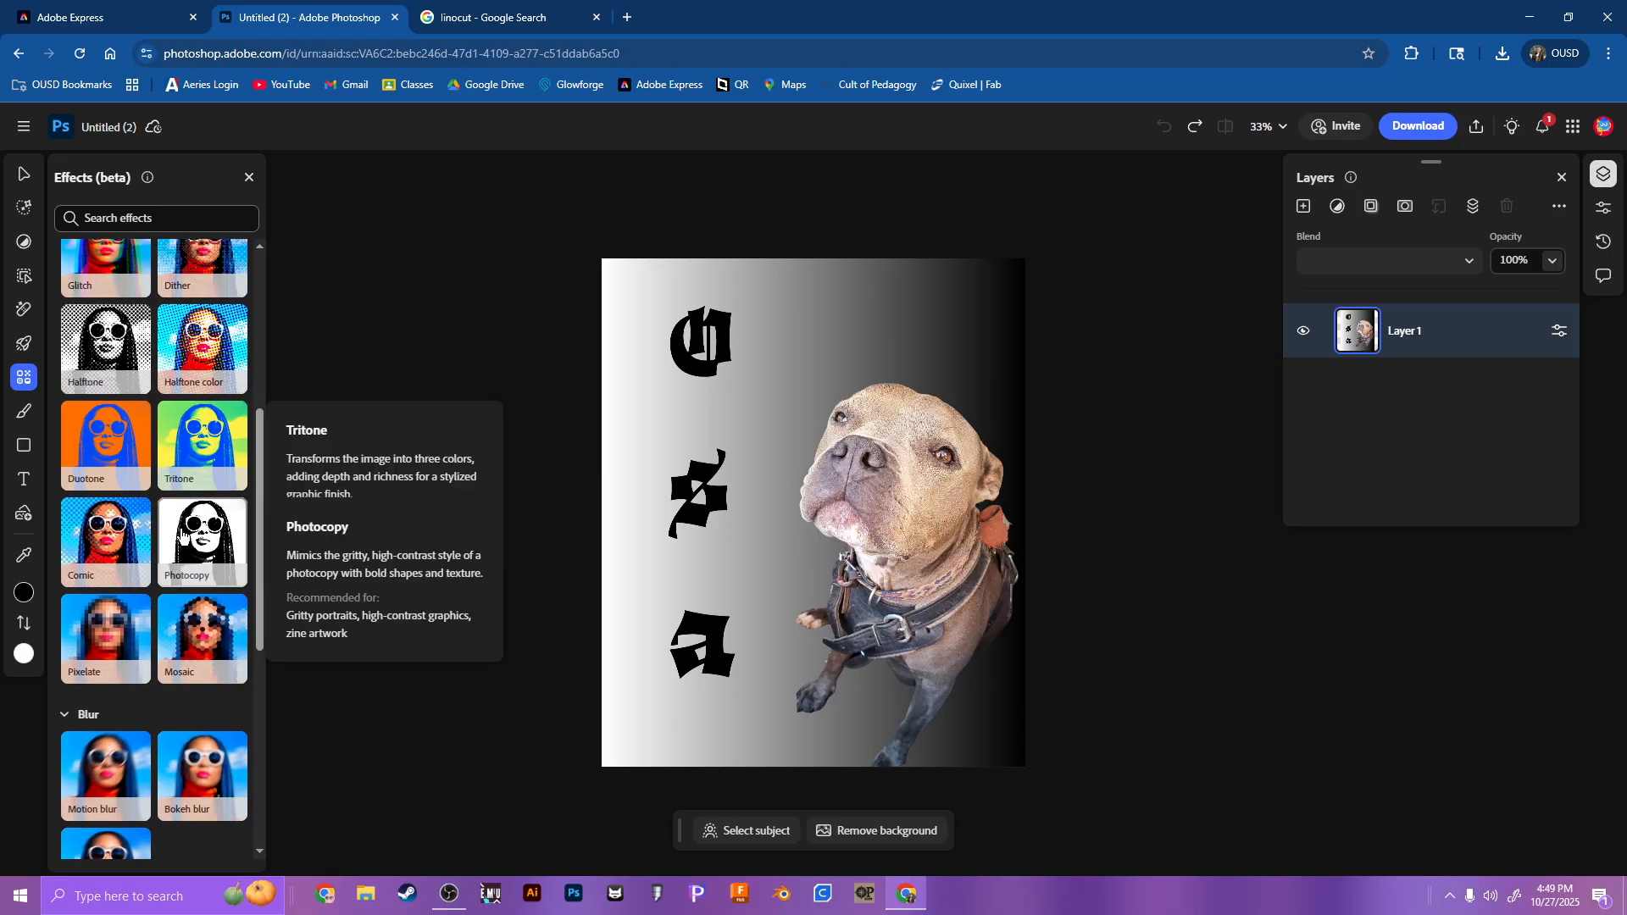
{"action": "left_click", "coordinate": [205, 557]}
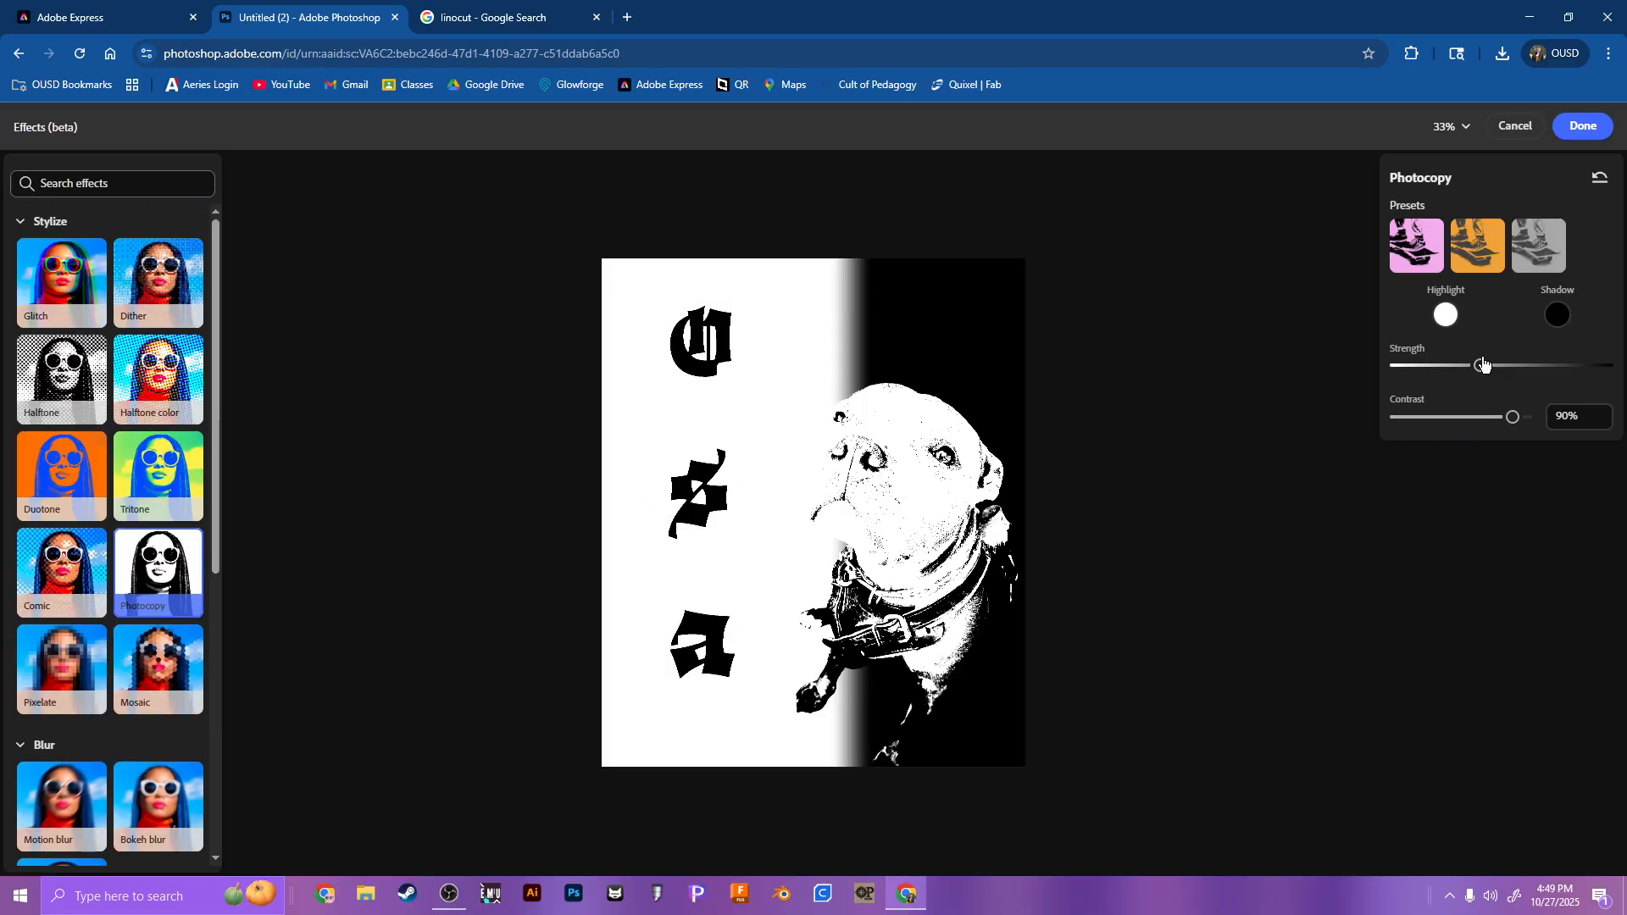
{"action": "left_click_drag", "start_coordinate": [1483, 365], "coordinate": [1462, 420]}
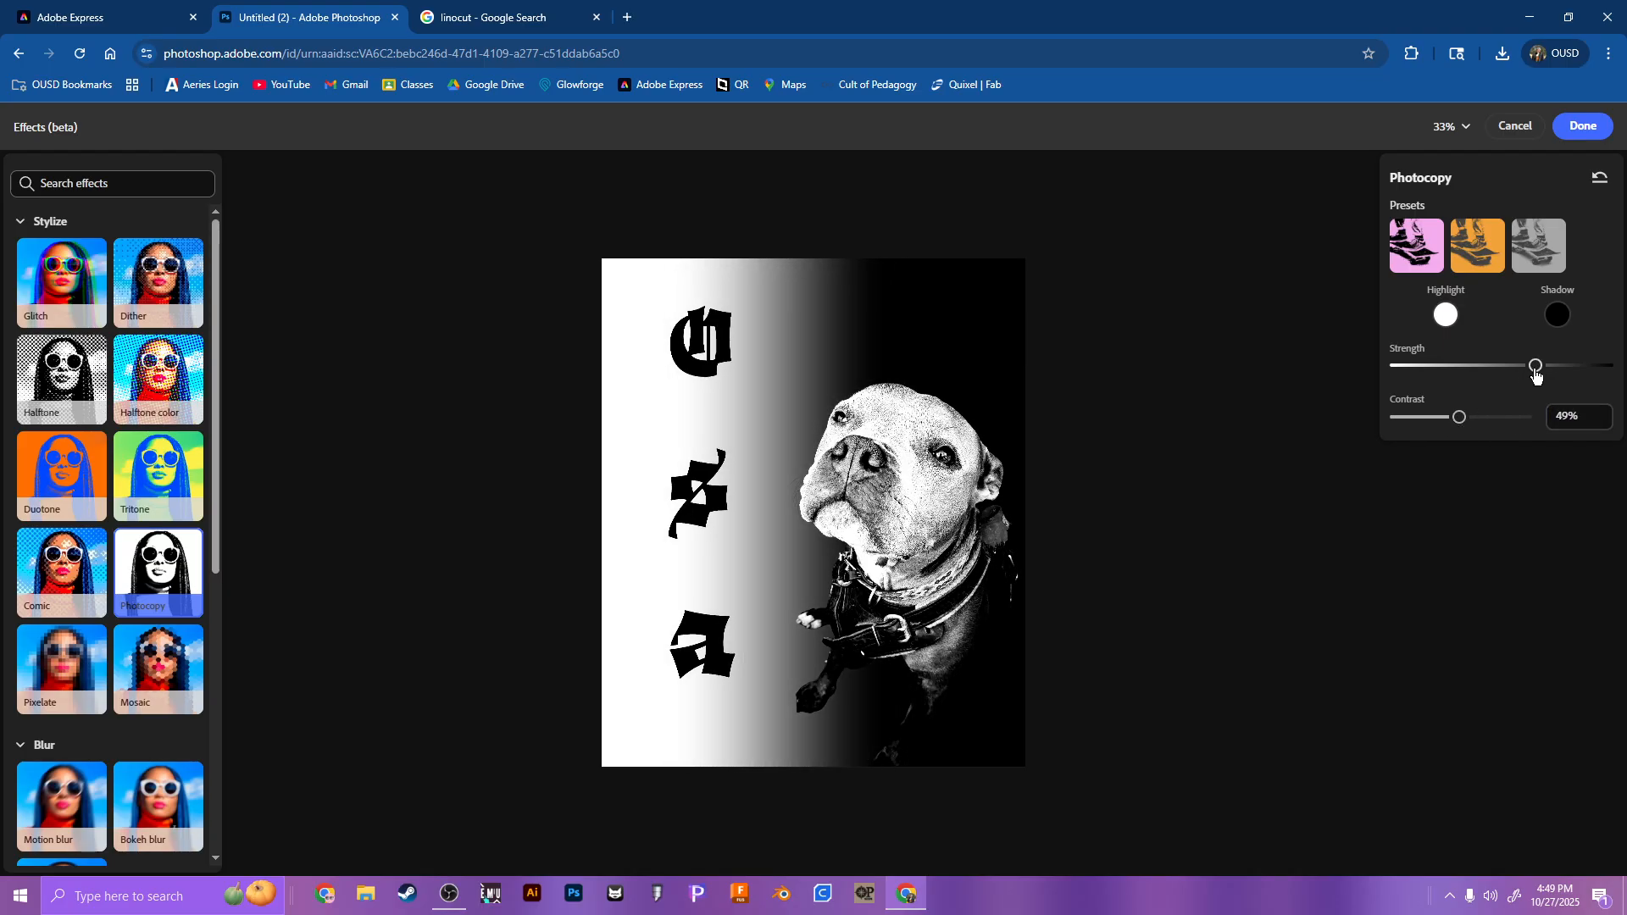
{"action": "left_click_drag", "start_coordinate": [1536, 366], "coordinate": [1522, 367]}
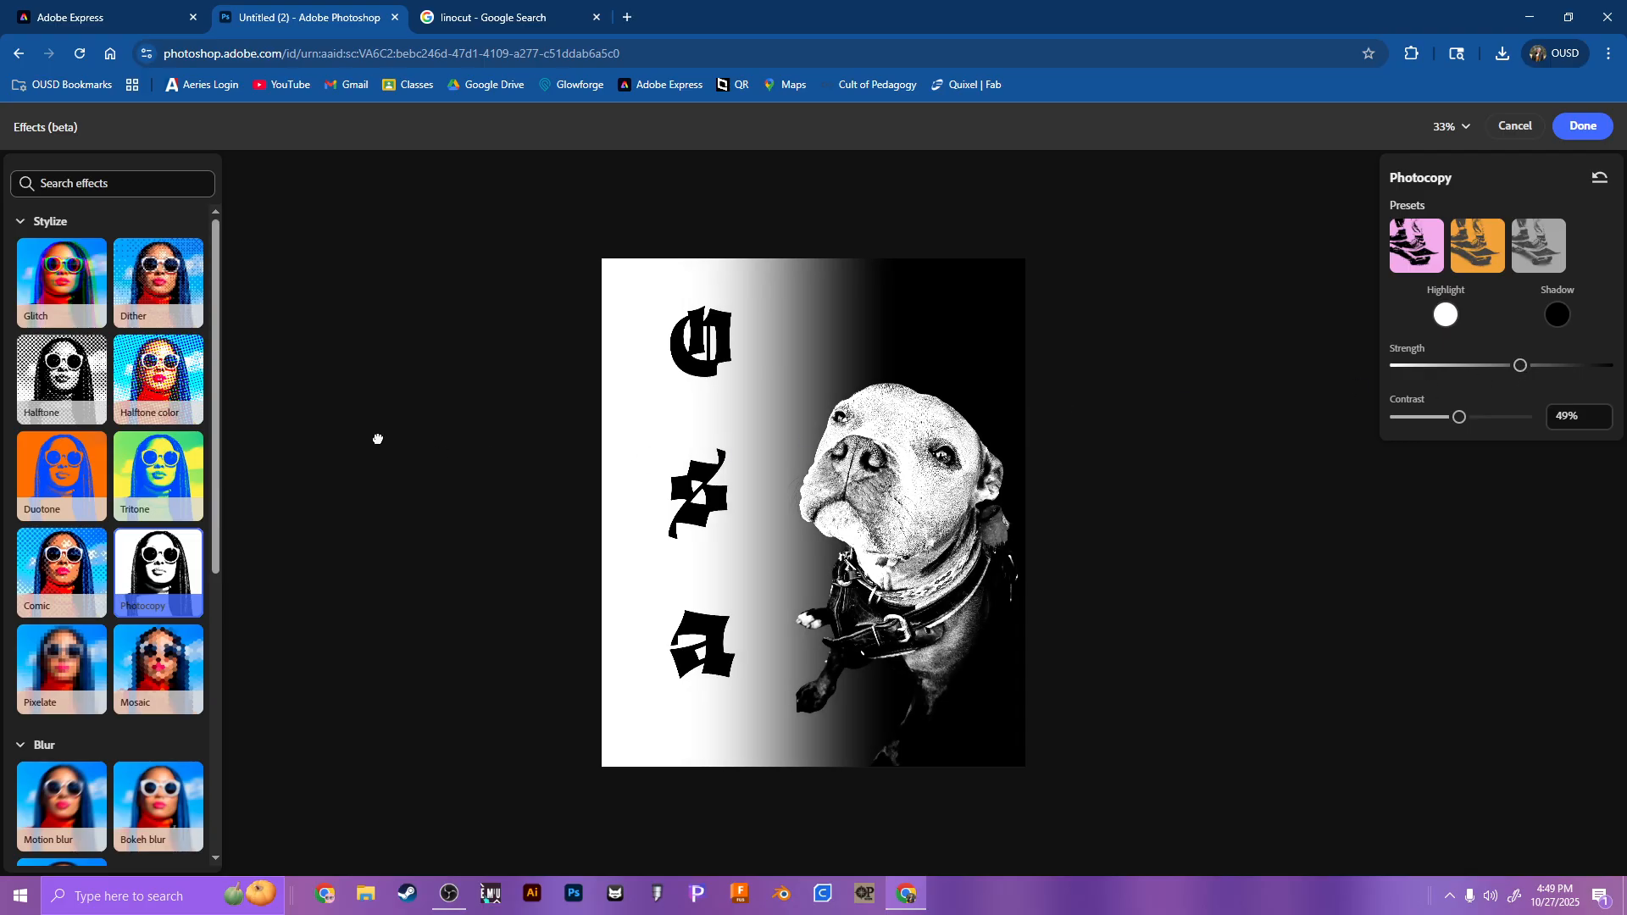
Step: Try the Photocopy effect with a black highlight and white shadow, reset its settings and cancel the effect
{"action": "left_click", "coordinate": [1446, 314]}
{"action": "left_click", "coordinate": [1490, 297]}
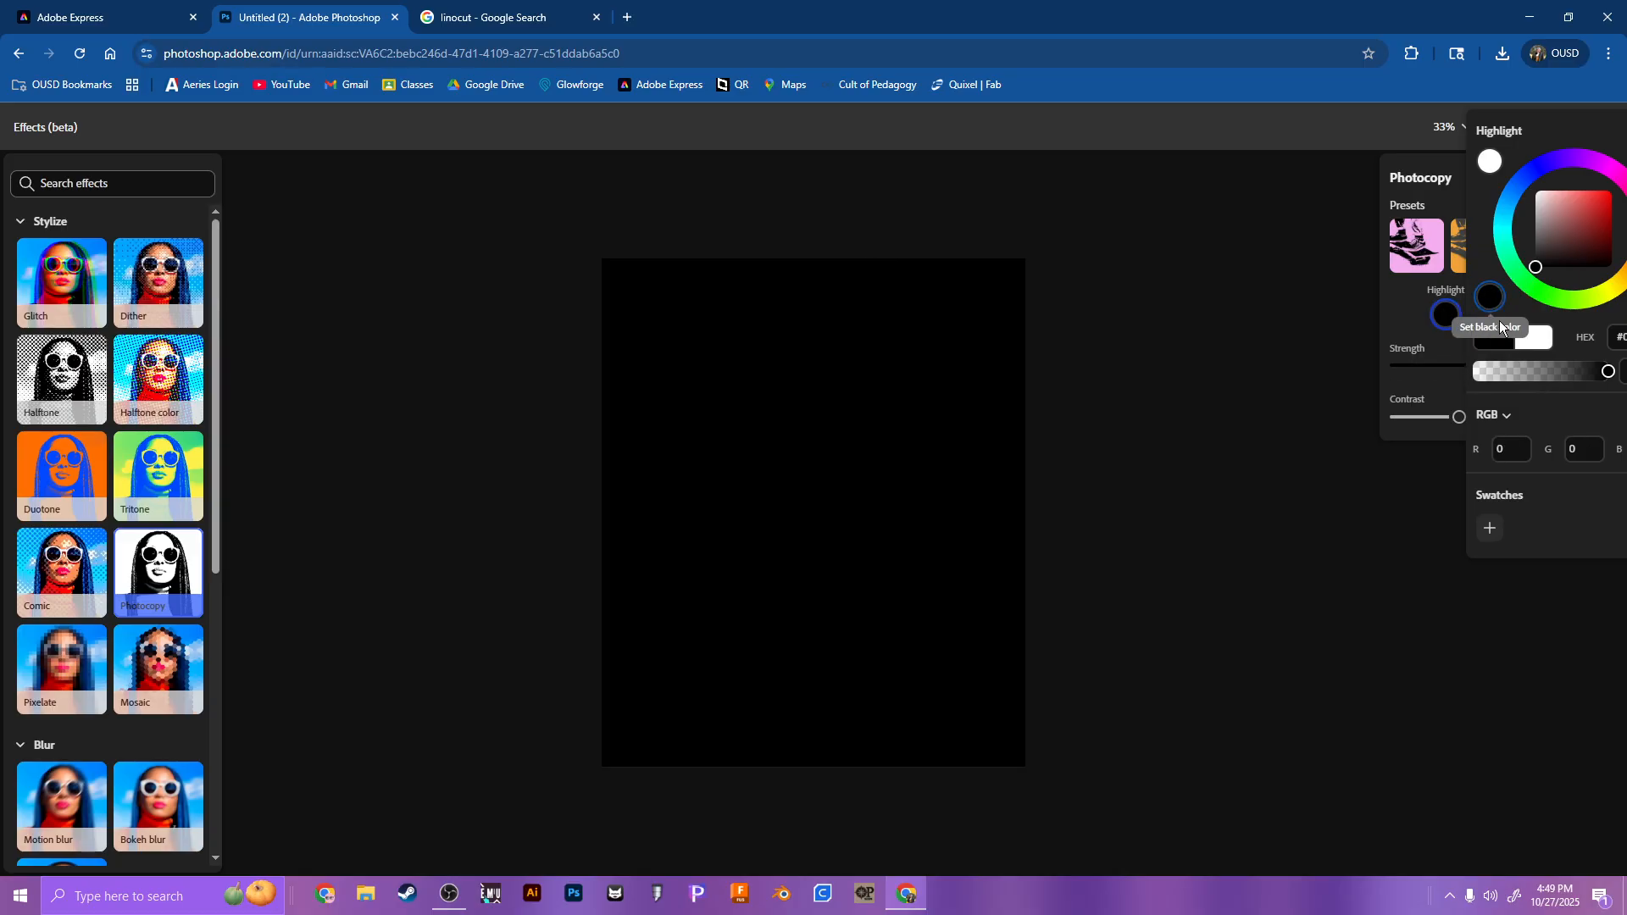
{"action": "left_click", "coordinate": [1407, 318]}
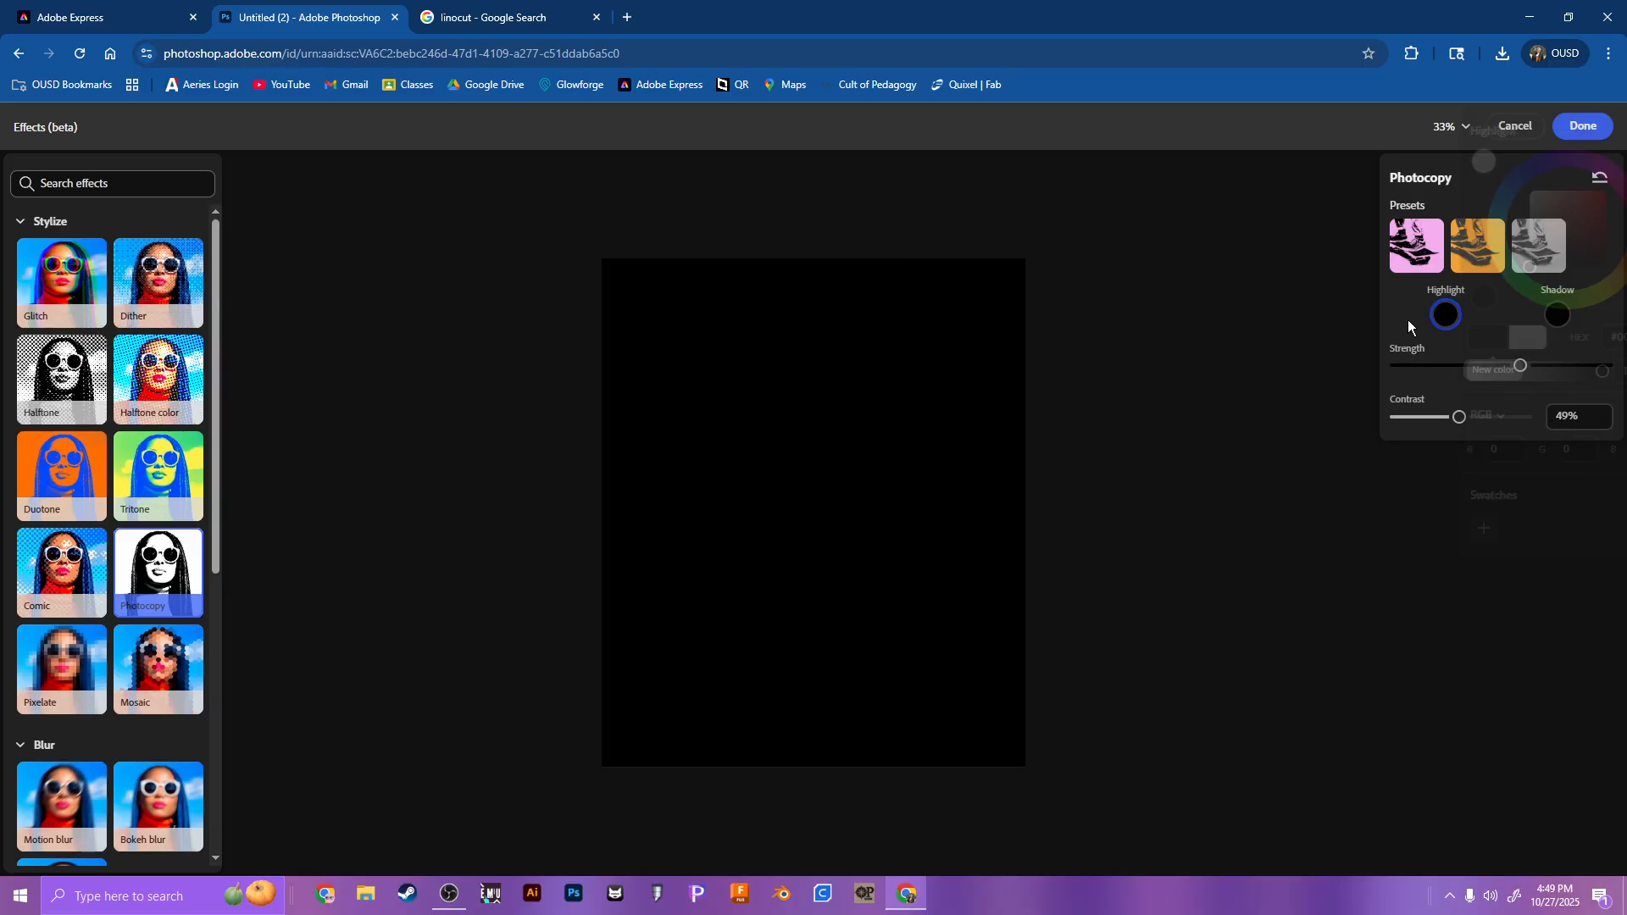
{"action": "left_click", "coordinate": [1558, 315]}
{"action": "left_click", "coordinate": [1344, 162]}
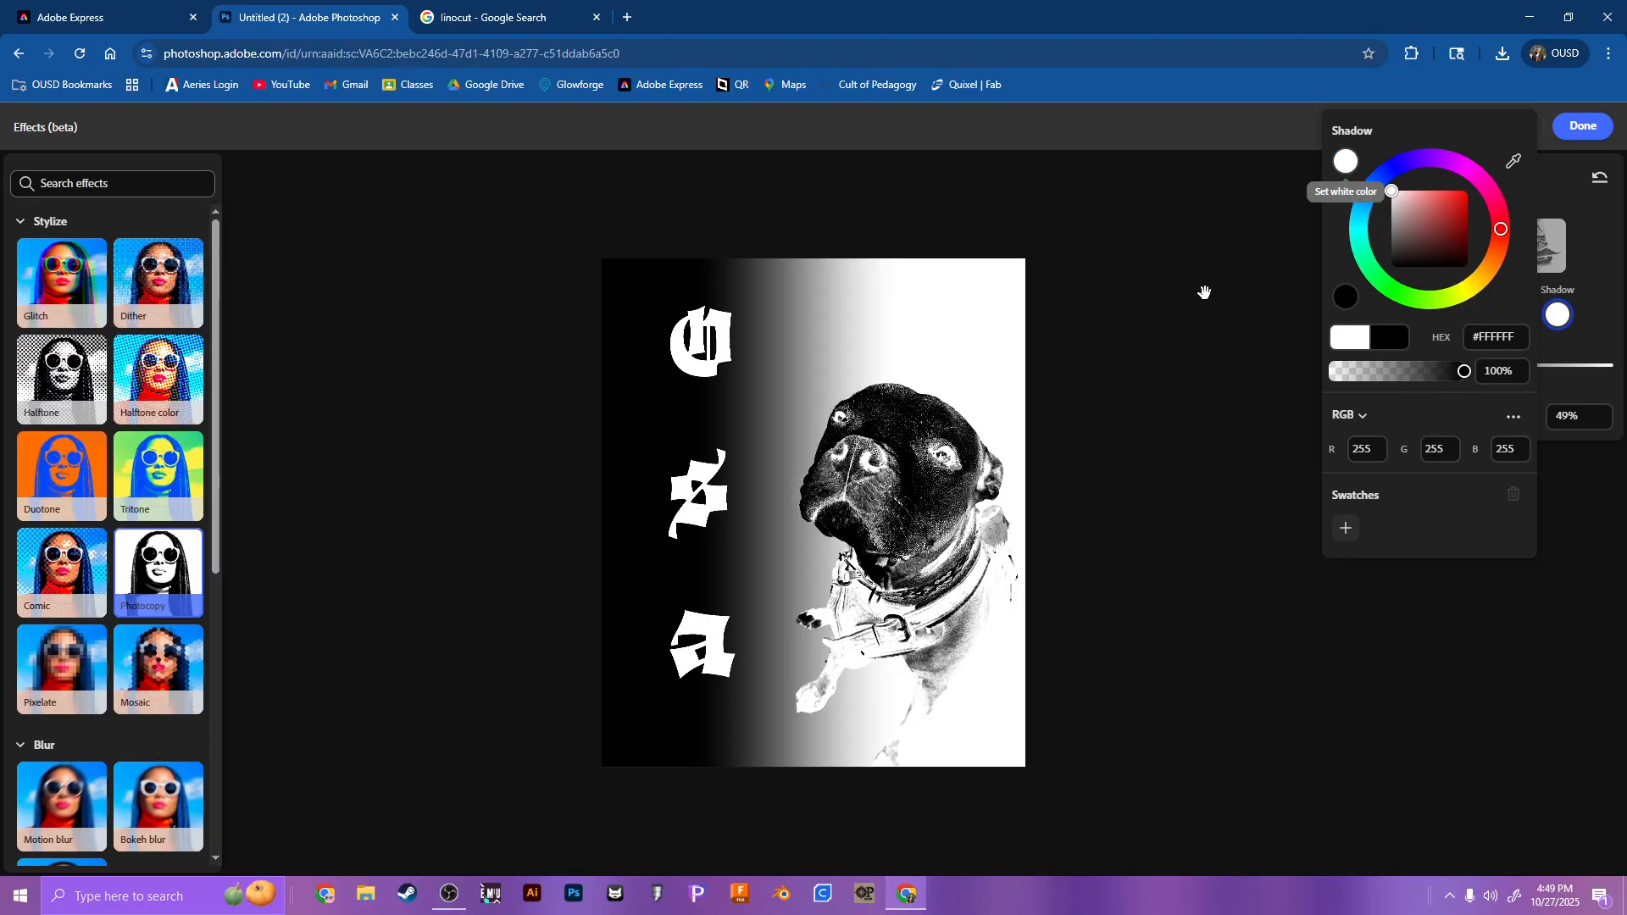
{"action": "left_click", "coordinate": [1207, 318]}
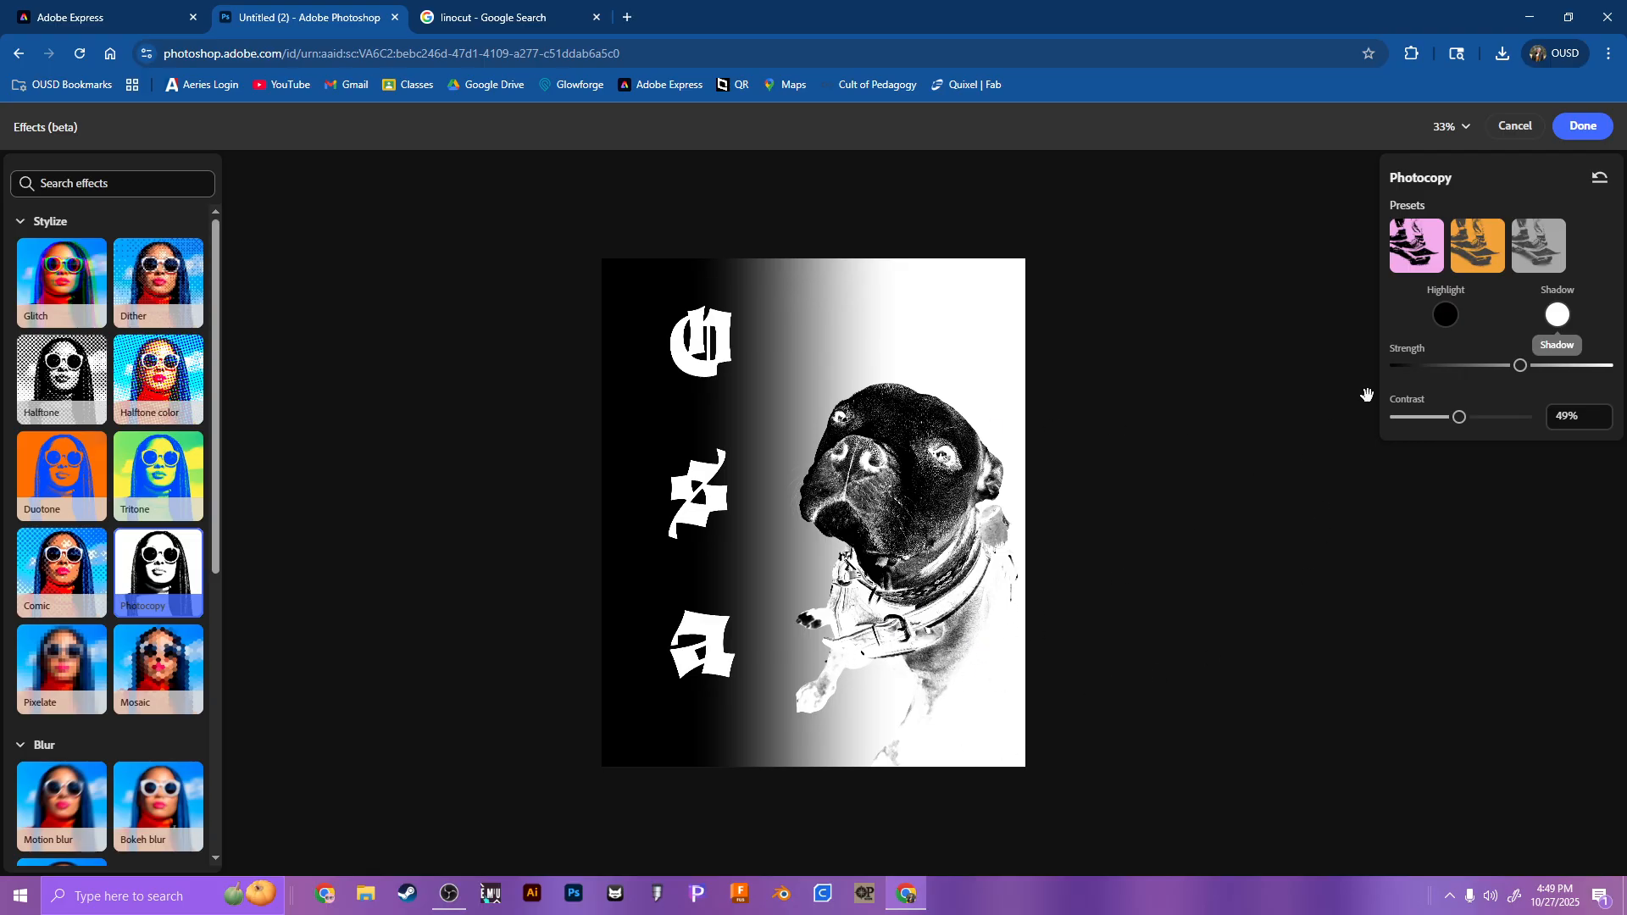
{"action": "left_click", "coordinate": [1600, 177]}
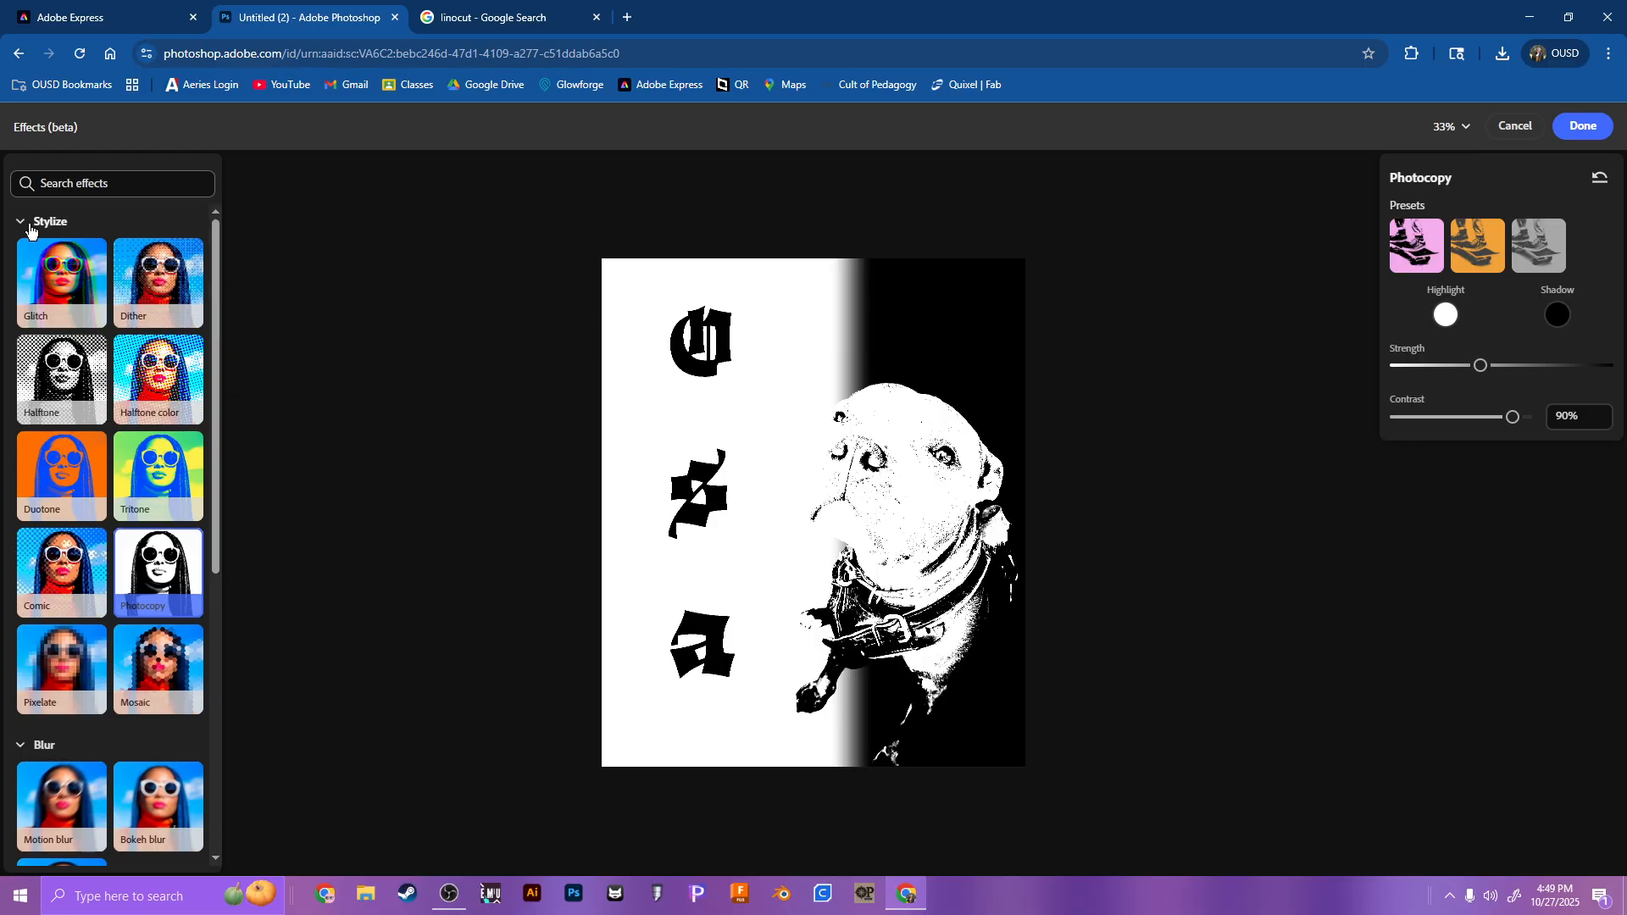
{"action": "left_click", "coordinate": [1516, 125]}
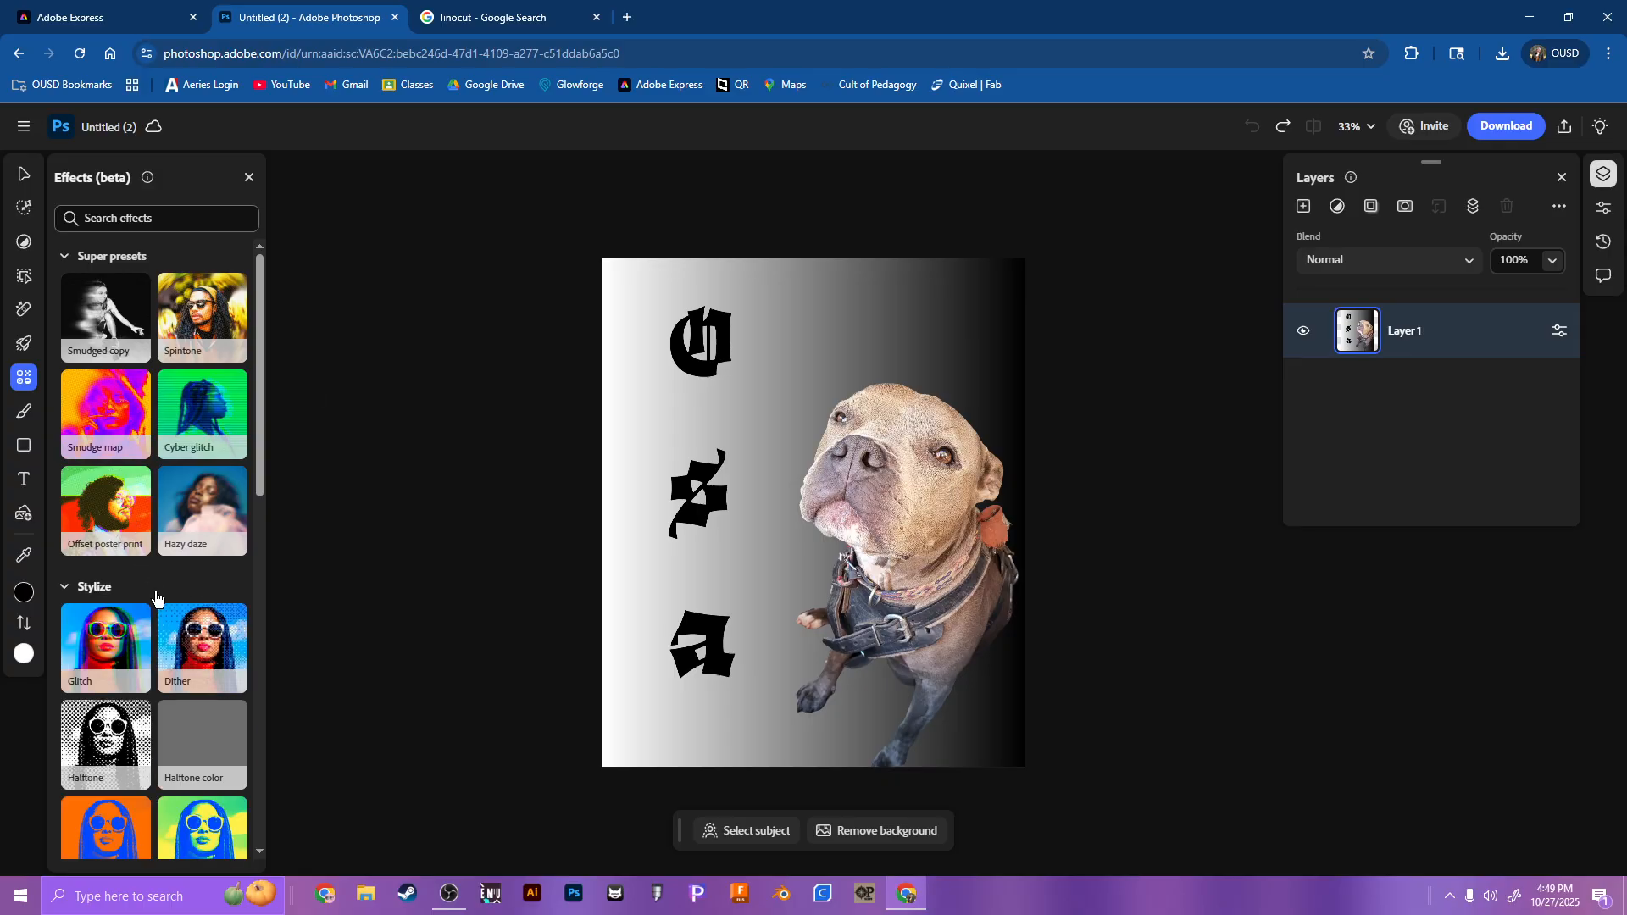
Step: Start the Halftone effect on the design and examine its dot pattern up close on the dog's face
{"action": "mouse_move", "coordinate": [117, 767]}
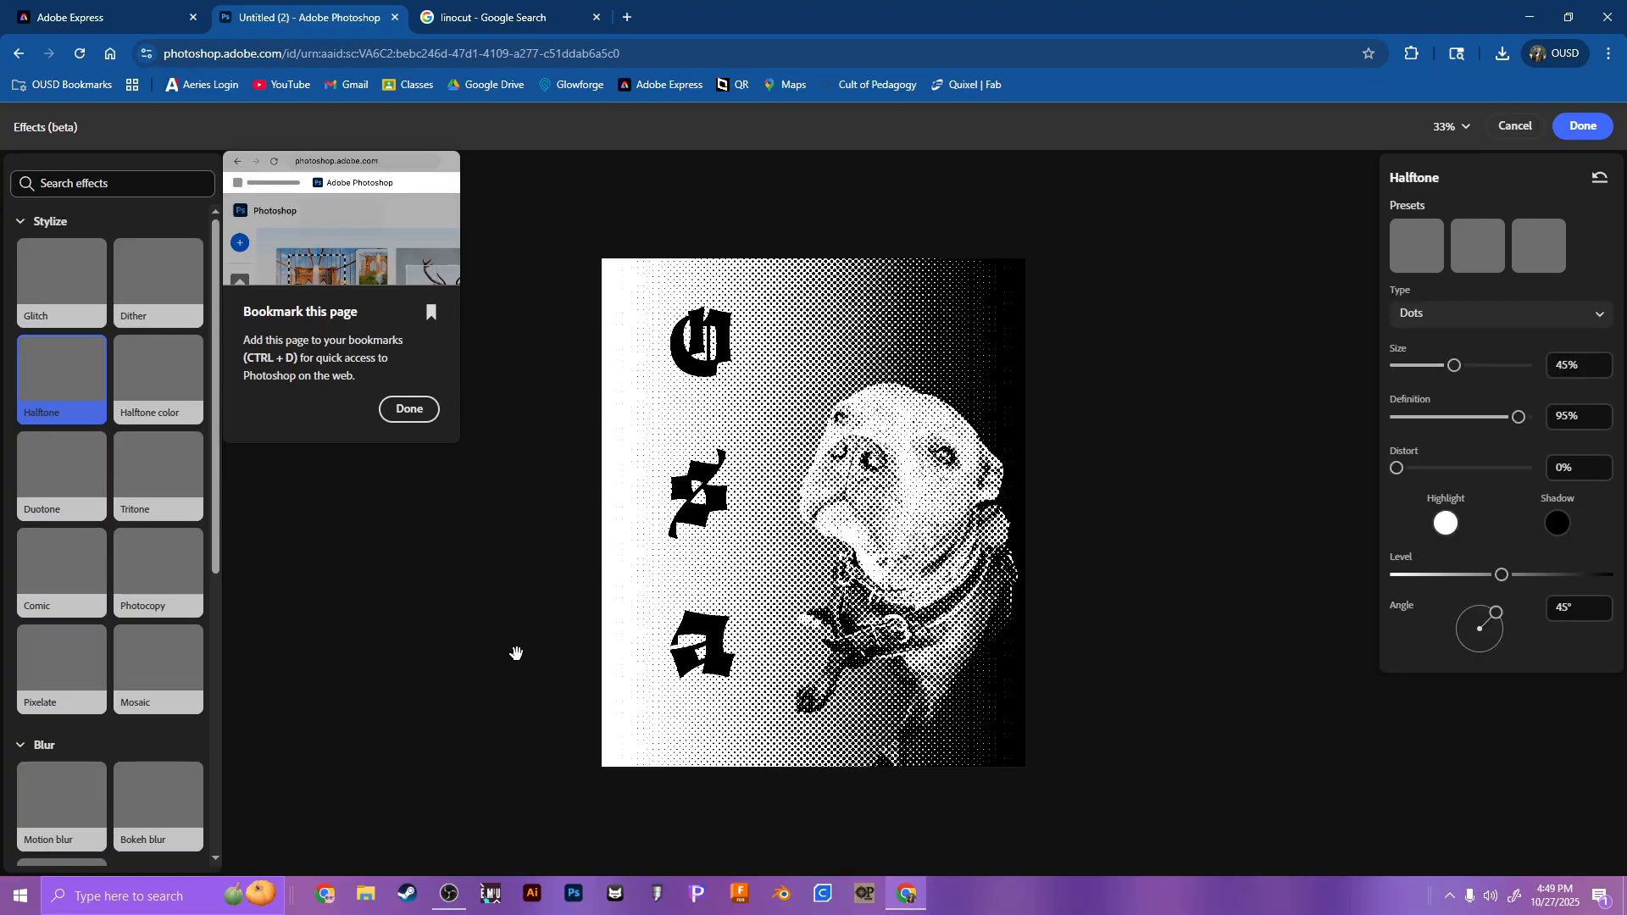
{"action": "key", "text": "ctrl+plus"}
{"action": "key", "text": "ctrl+plus"}
{"action": "key", "text": "ctrl+plus"}
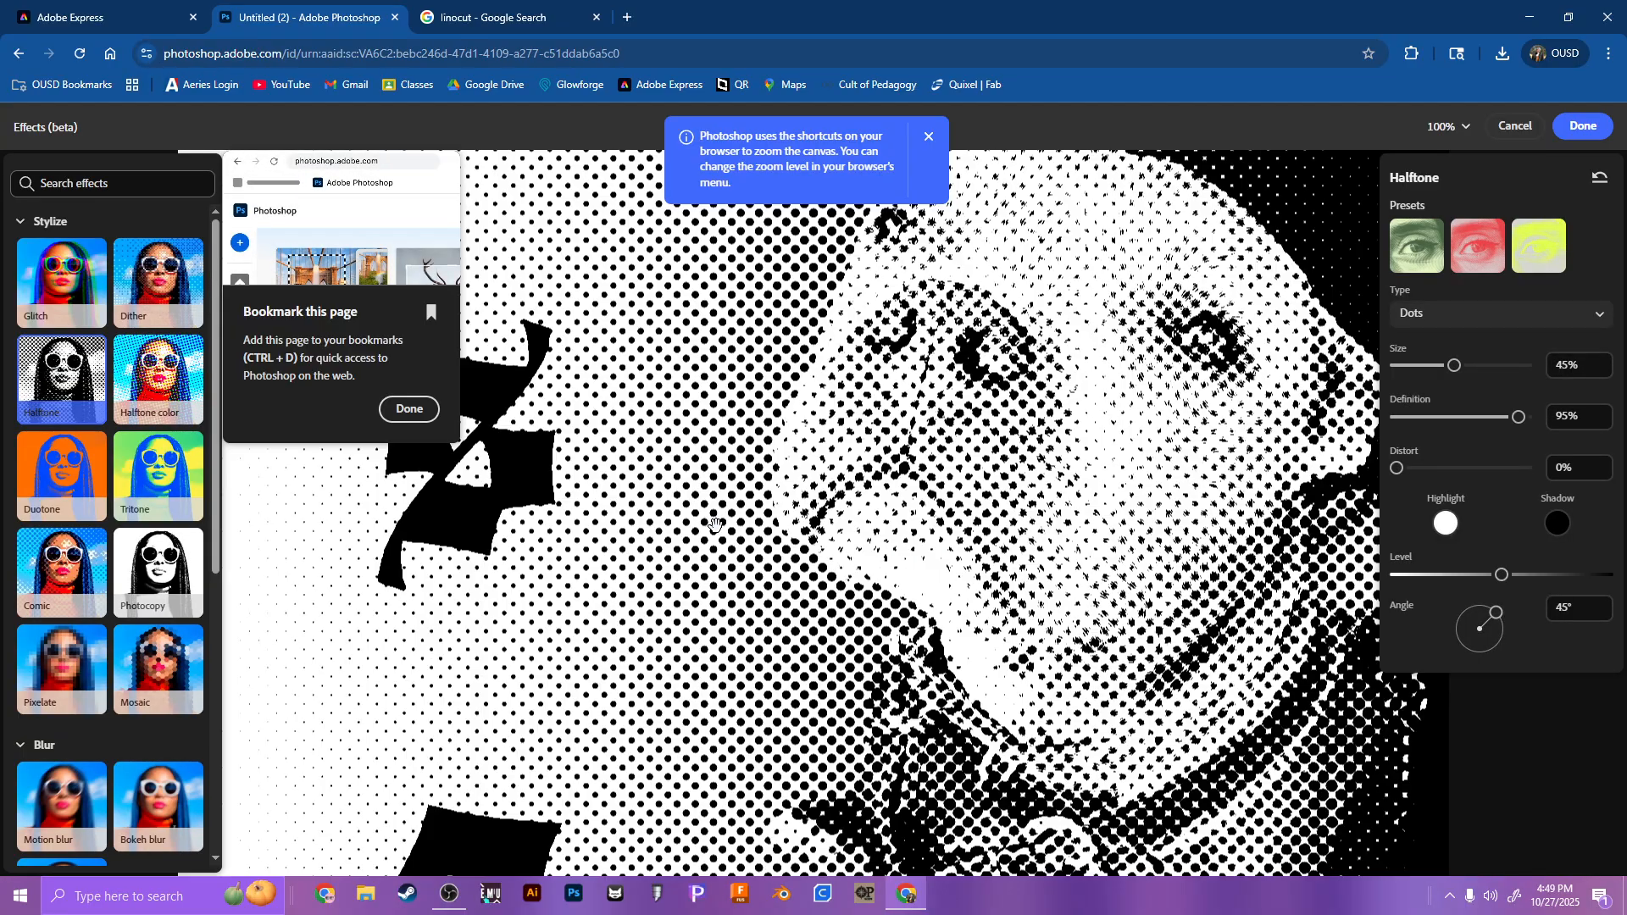
{"action": "key", "text": "ctrl+minus"}
{"action": "key", "text": "ctrl+minus"}
{"action": "key", "text": "ctrl+minus"}
{"action": "key", "text": "ctrl+minus"}
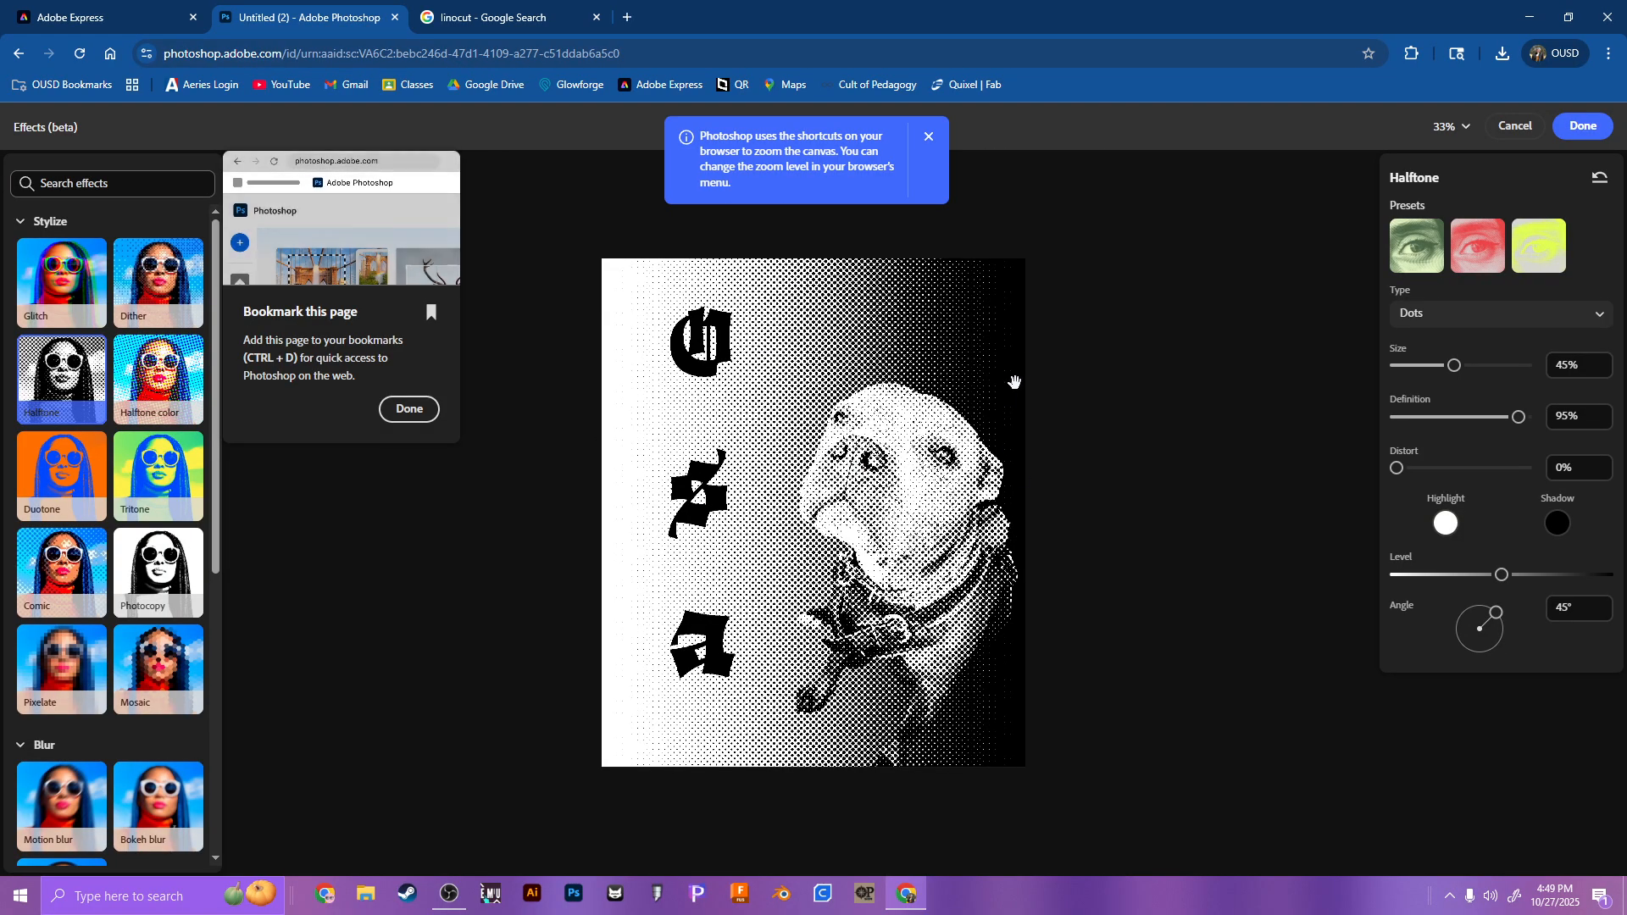
Step: Apply the green engraved-look preset to the Halftone effect and try the Lines, Squares and Noise types
{"action": "left_click", "coordinate": [1417, 254]}
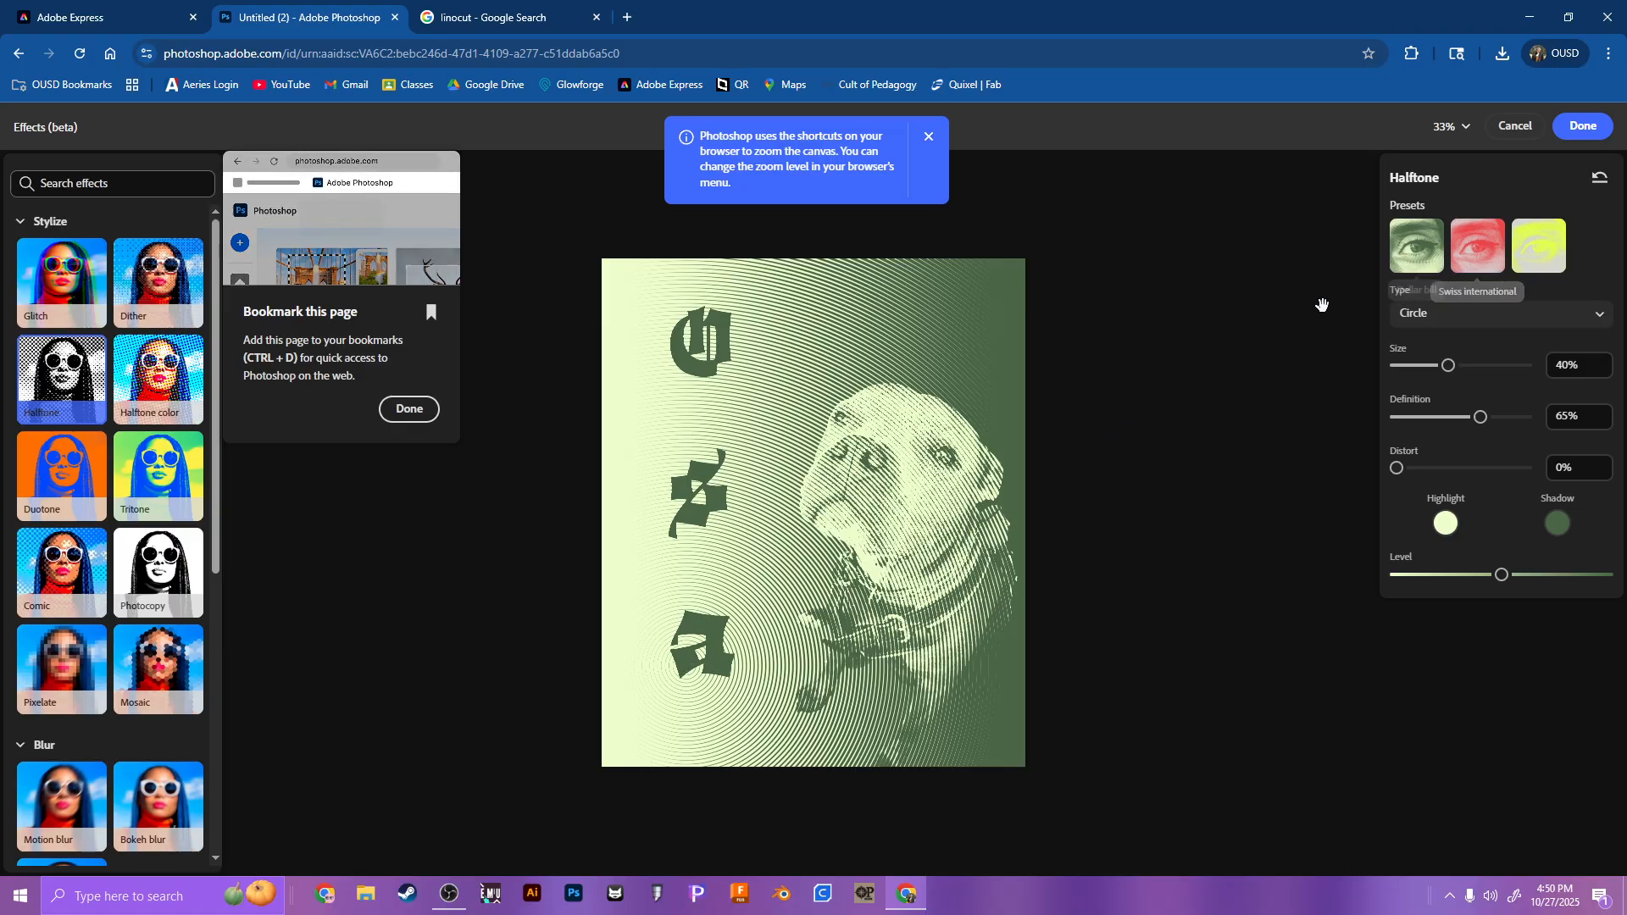
{"action": "left_click", "coordinate": [1458, 314]}
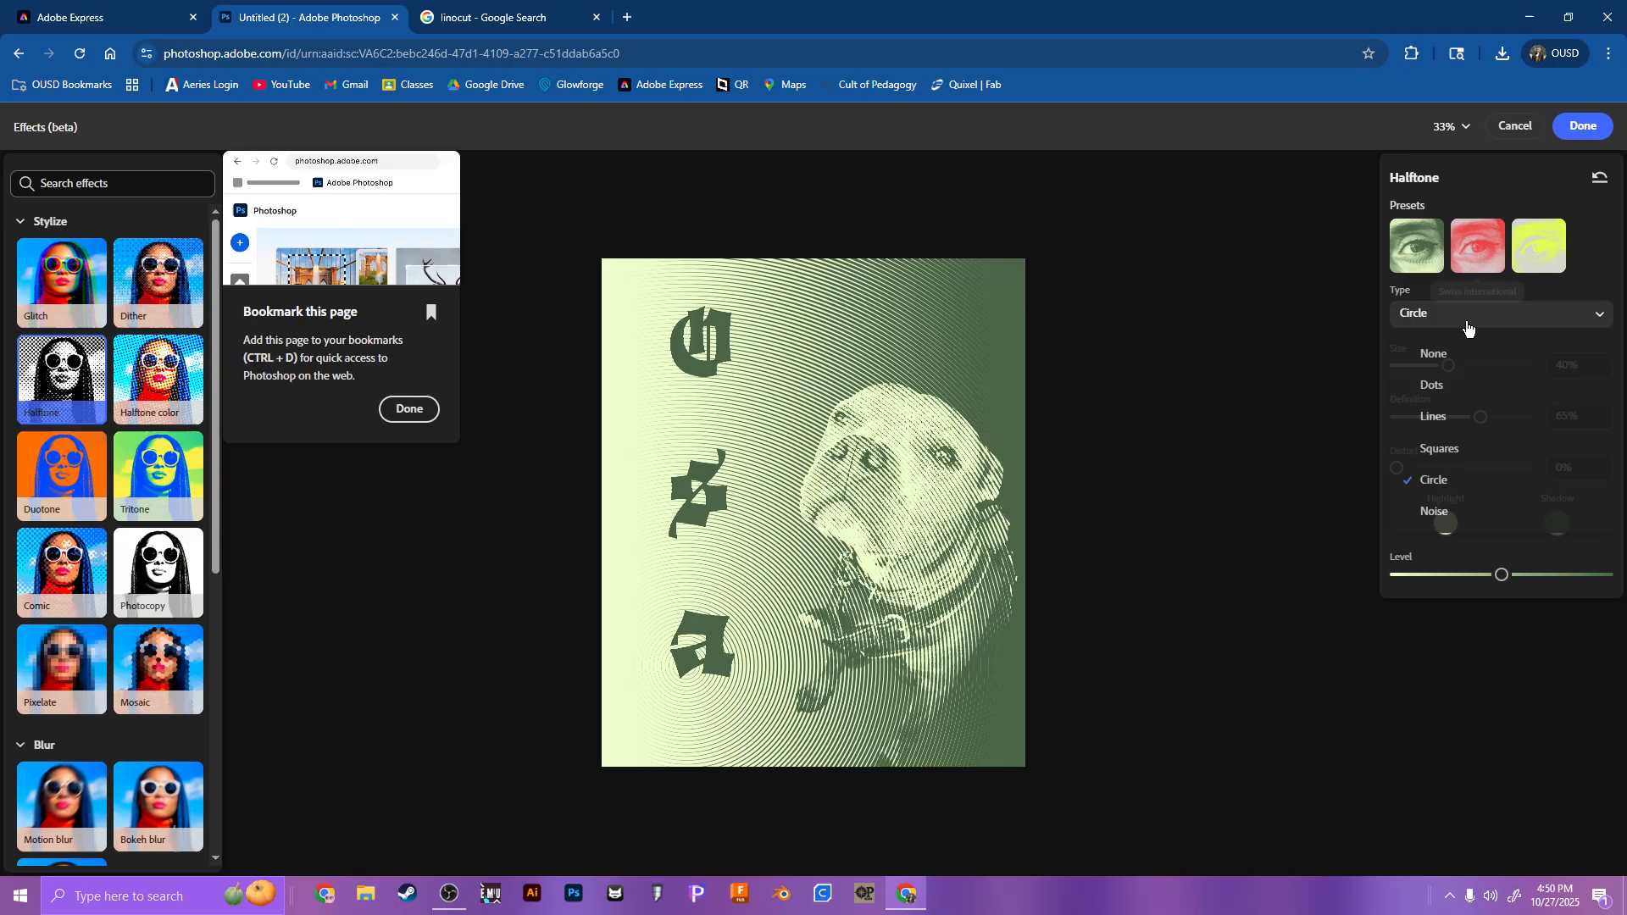
{"action": "left_click", "coordinate": [1451, 414]}
{"action": "left_click", "coordinate": [1456, 315]}
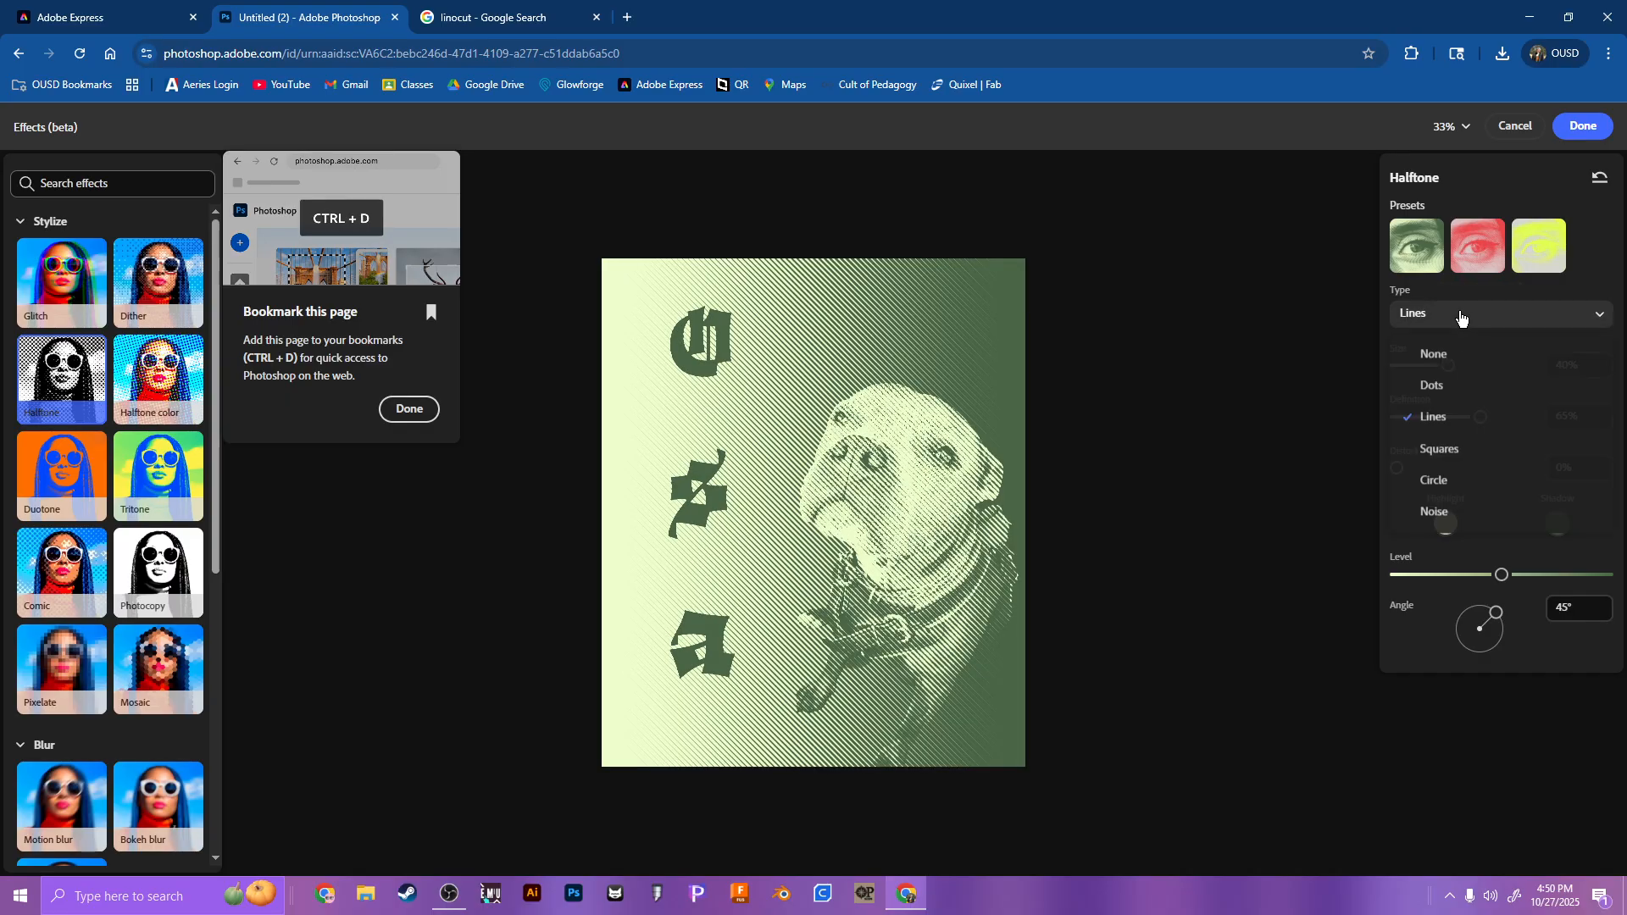
{"action": "left_click", "coordinate": [1446, 453]}
{"action": "left_click", "coordinate": [1480, 326]}
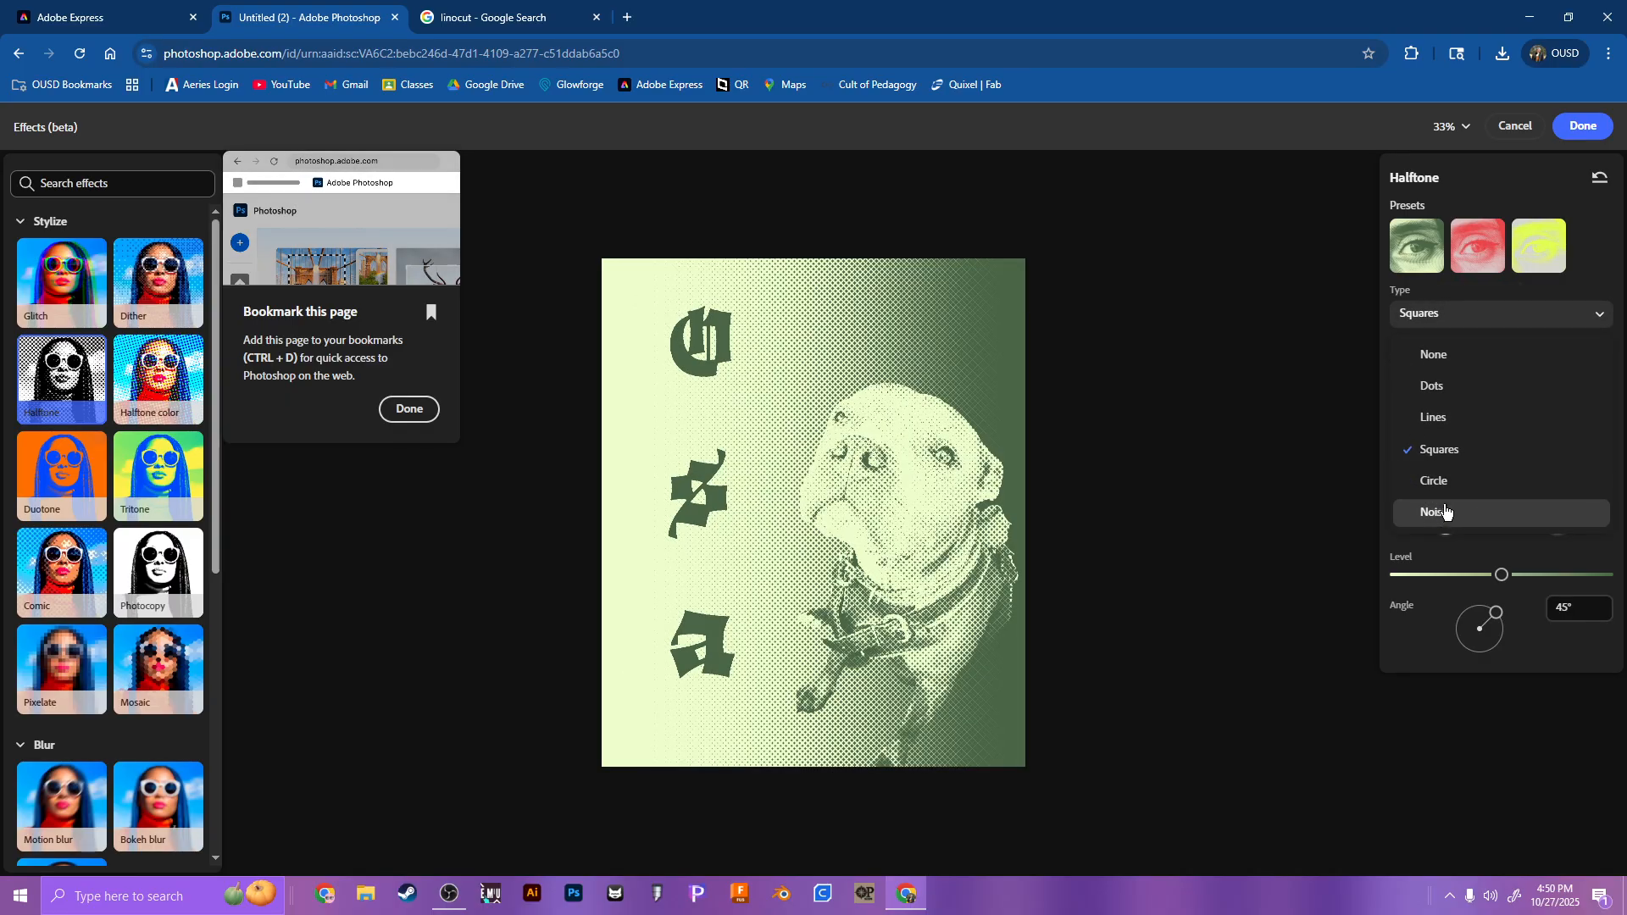
{"action": "left_click", "coordinate": [1445, 509]}
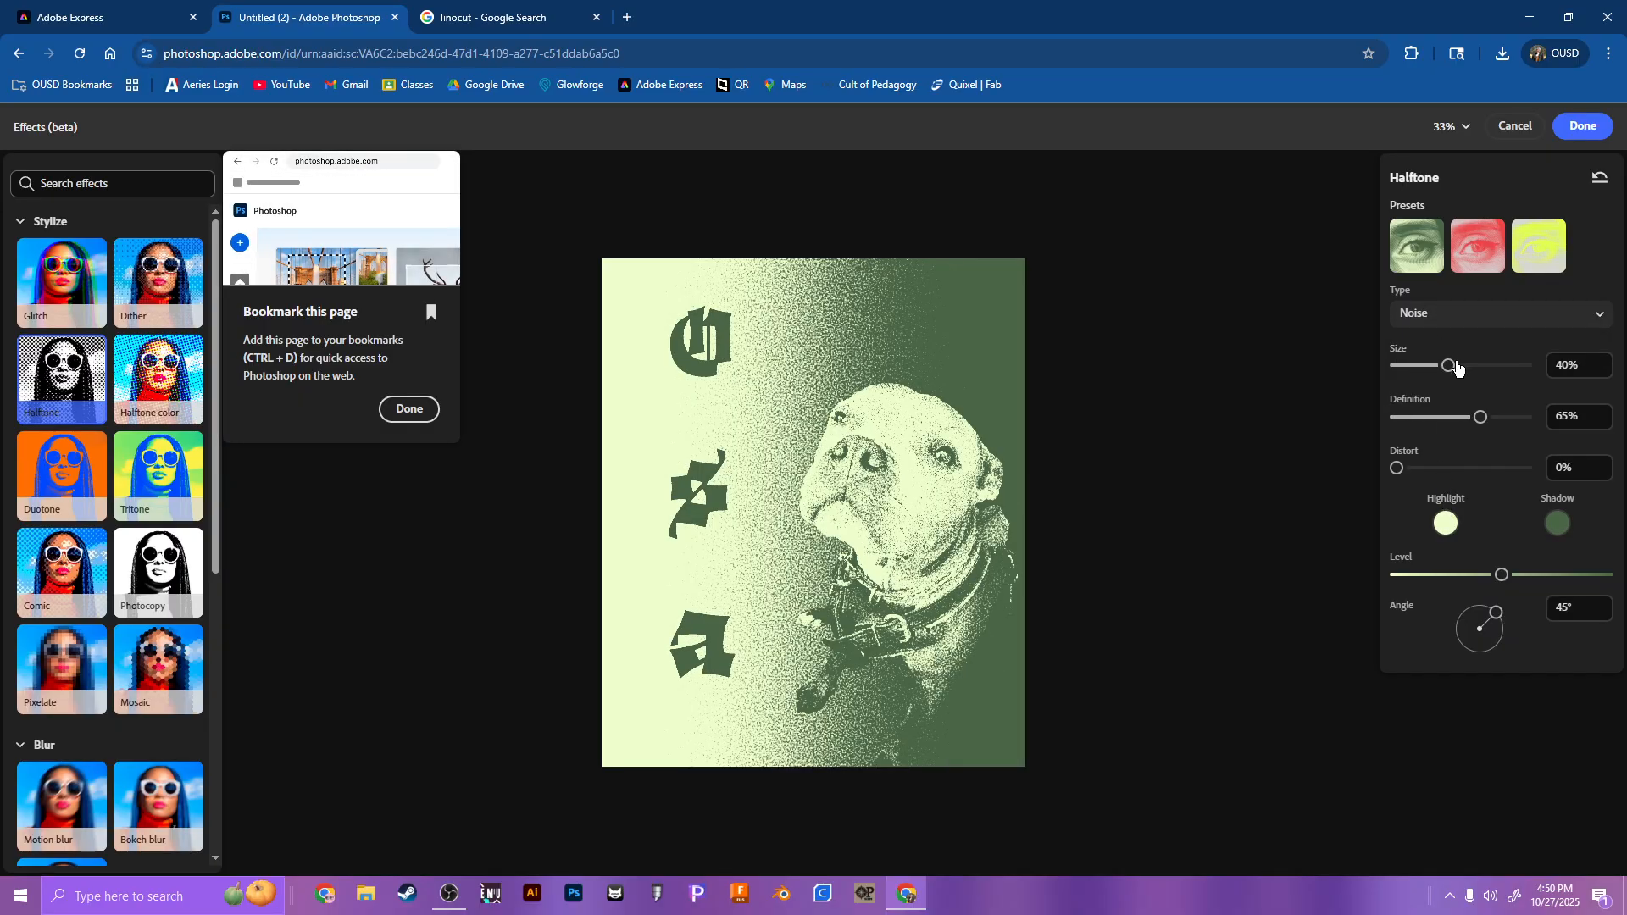
Step: Set the Halftone size to 52% and change the pattern type to Dots
{"action": "left_click_drag", "start_coordinate": [1457, 367], "coordinate": [1465, 367]}
{"action": "left_click", "coordinate": [1453, 324]}
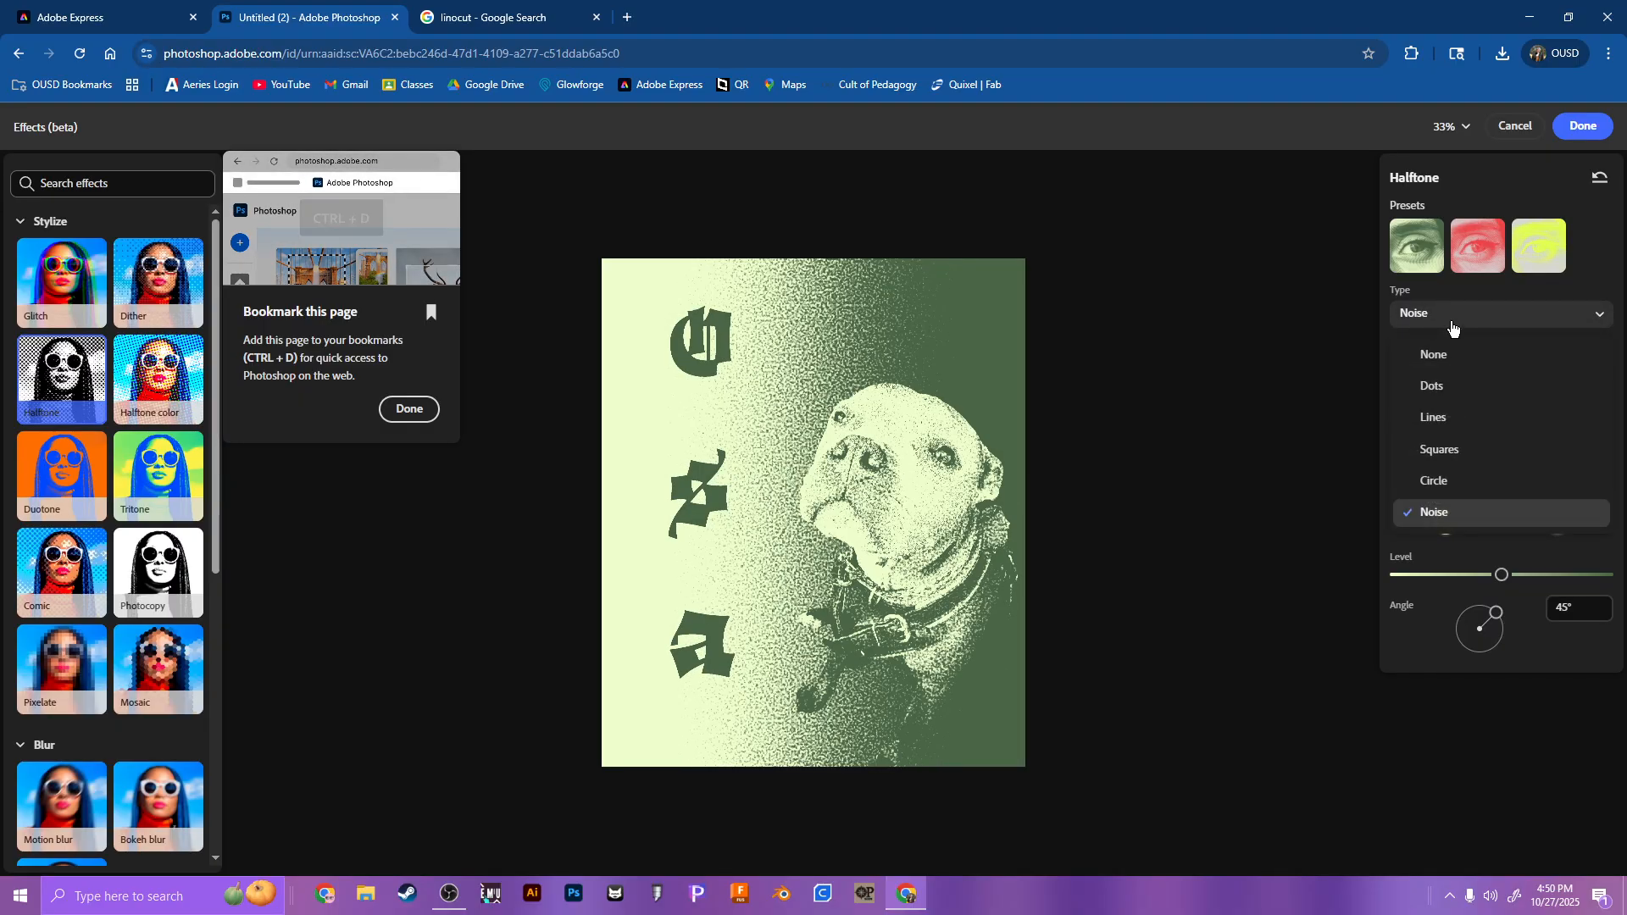
{"action": "left_click", "coordinate": [1448, 387]}
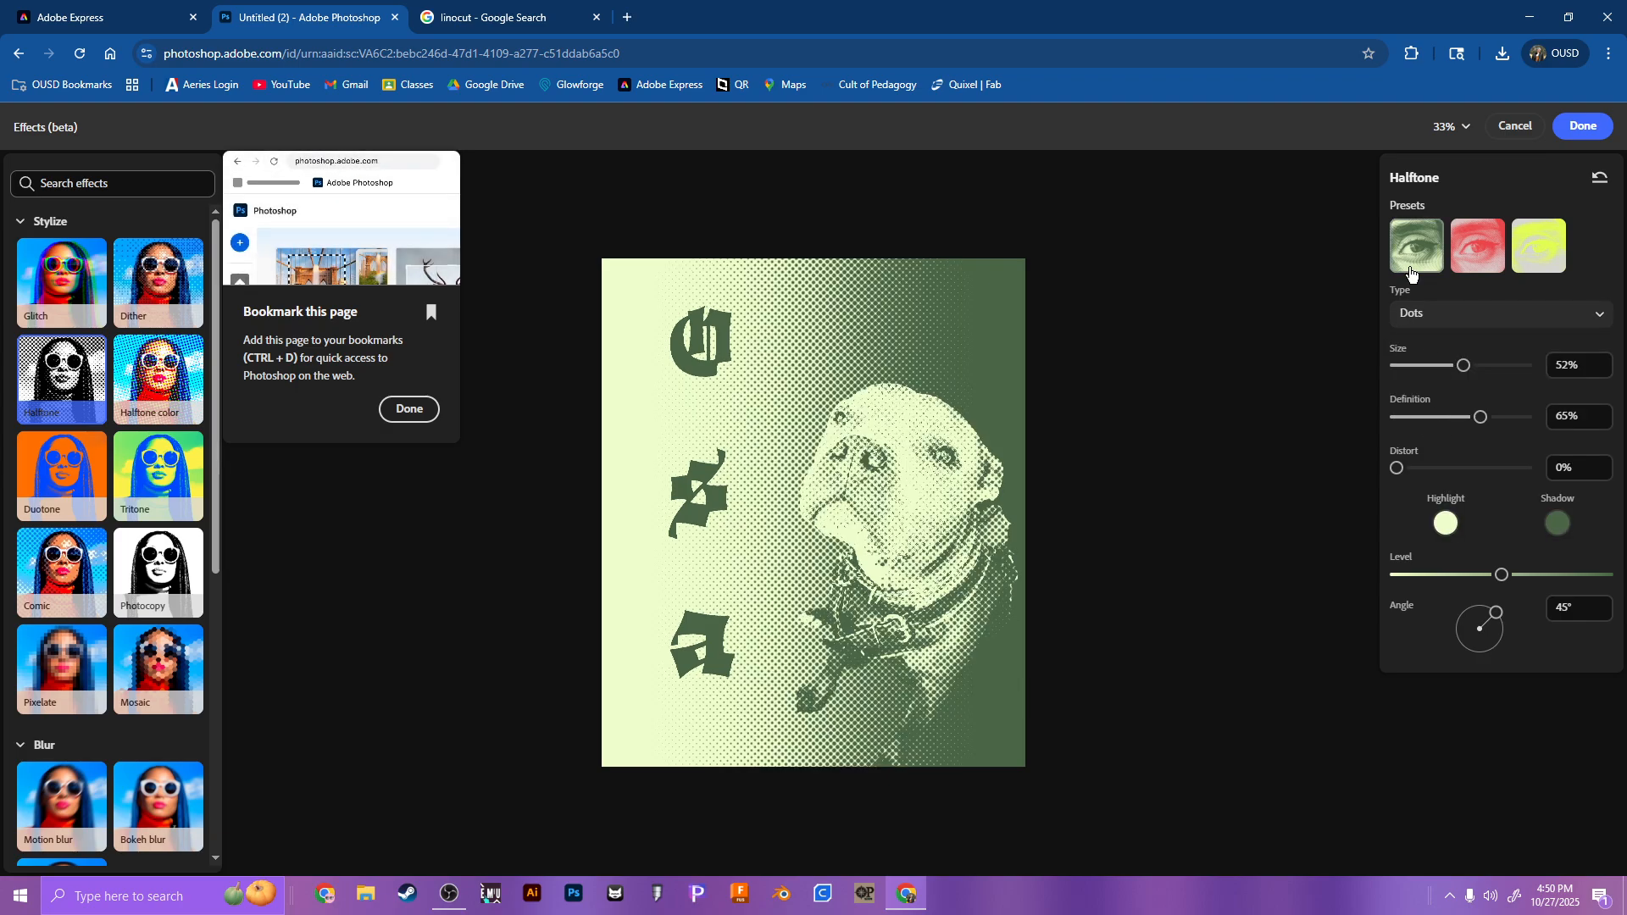
Step: Set the Halftone highlight color to white and the shadow color to black
{"action": "left_click", "coordinate": [1446, 523]}
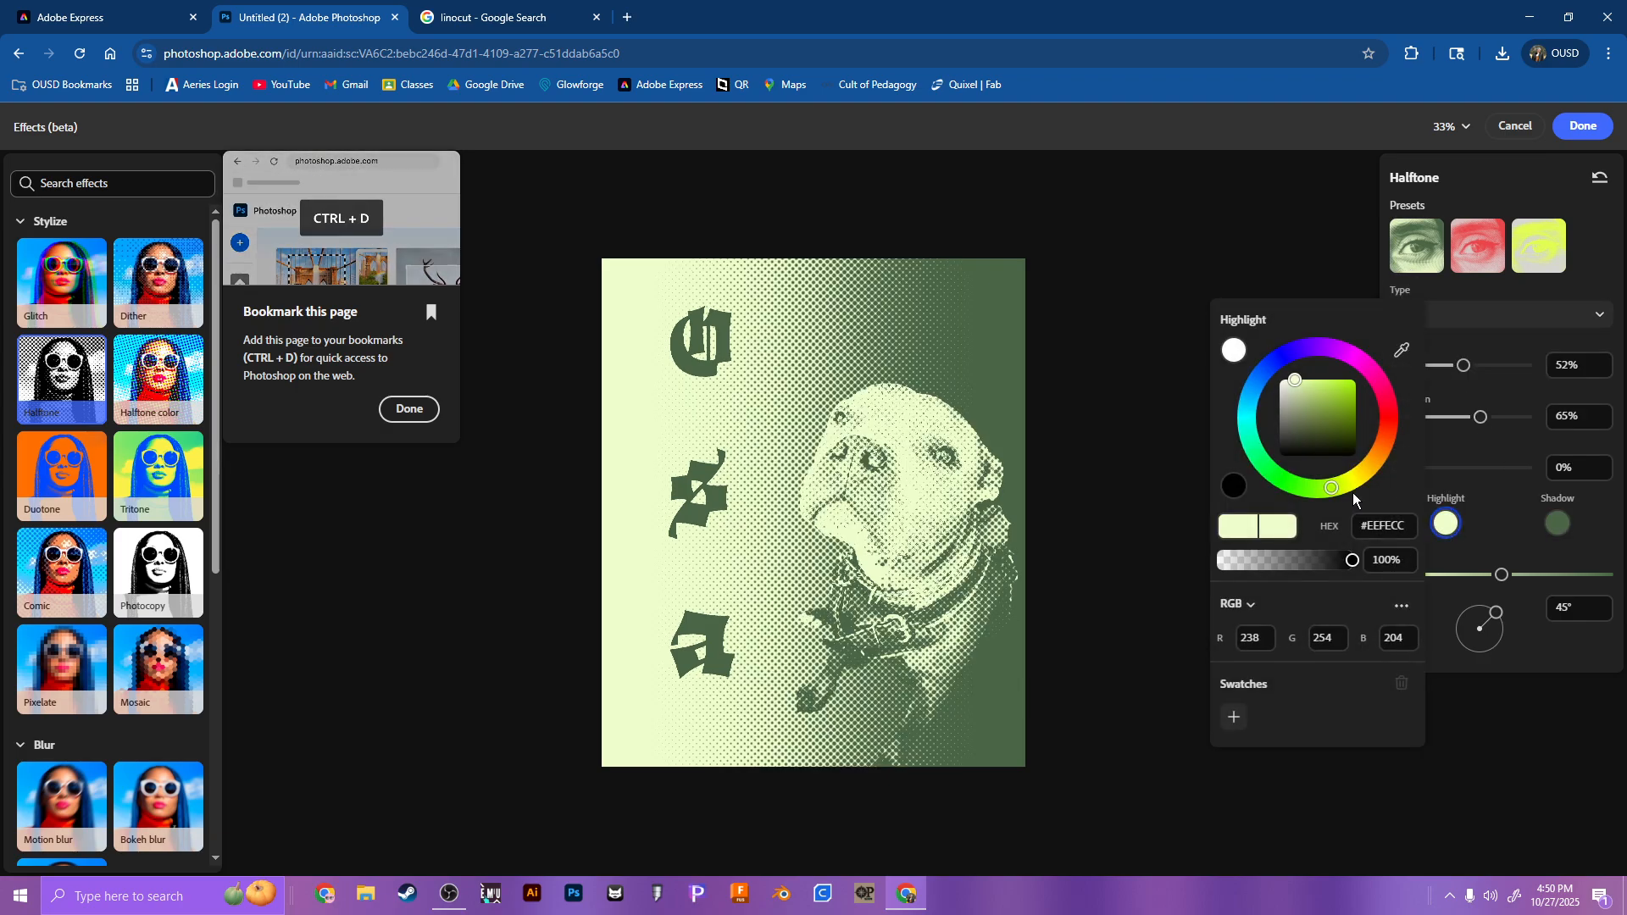
{"action": "left_click", "coordinate": [1233, 350]}
{"action": "left_click", "coordinate": [1557, 523]}
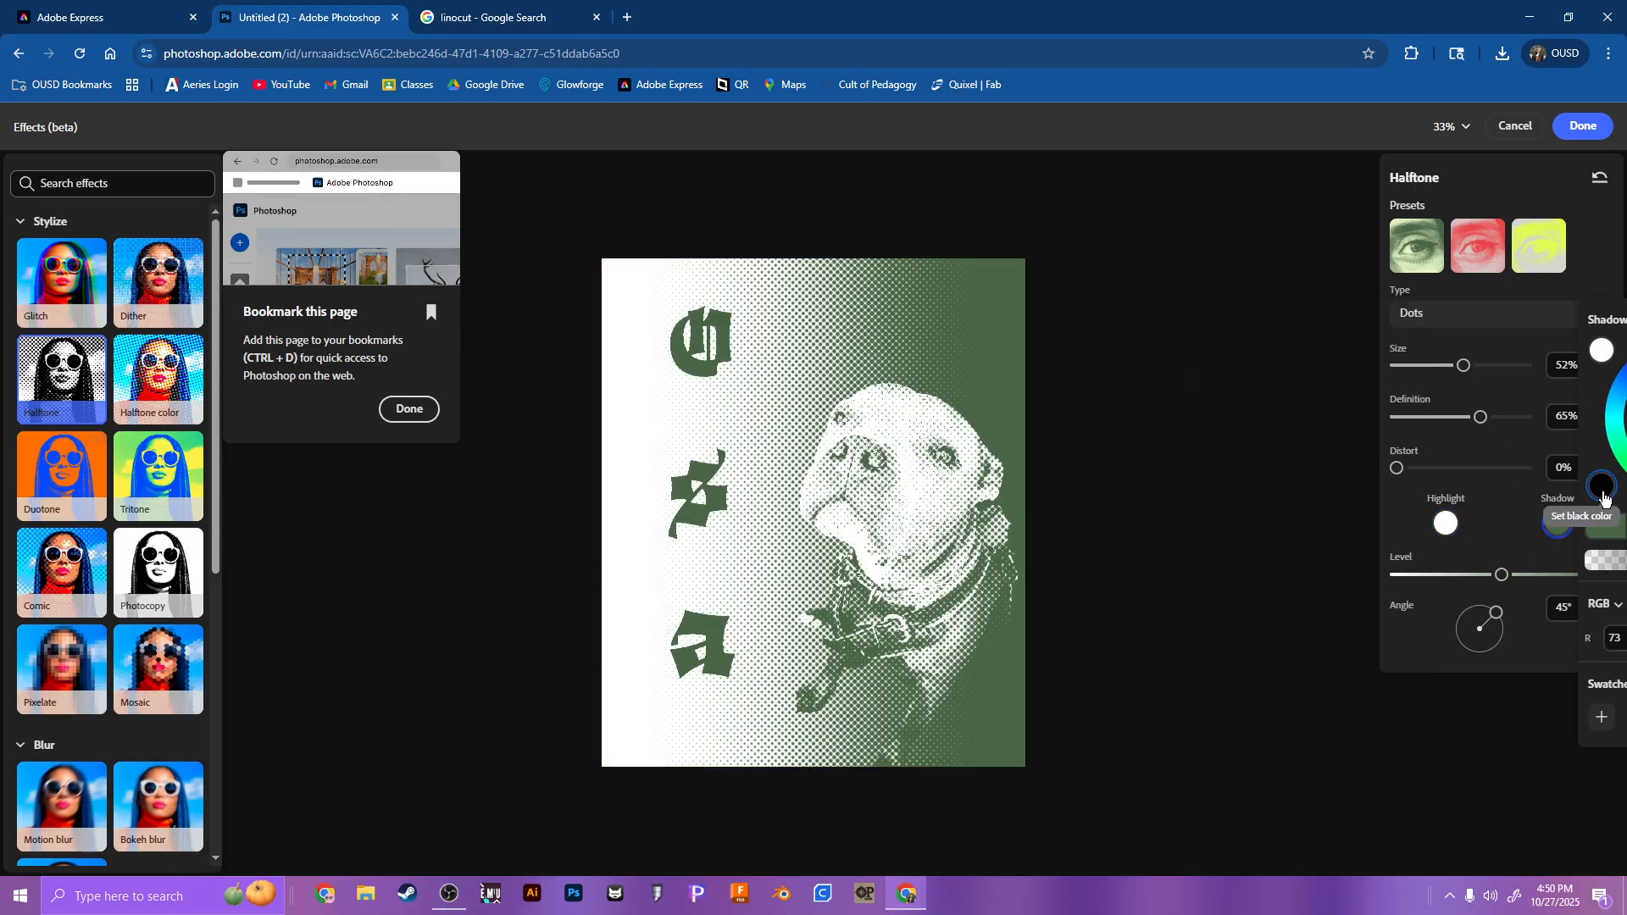
{"action": "left_click", "coordinate": [1604, 499]}
{"action": "left_click", "coordinate": [1220, 520]}
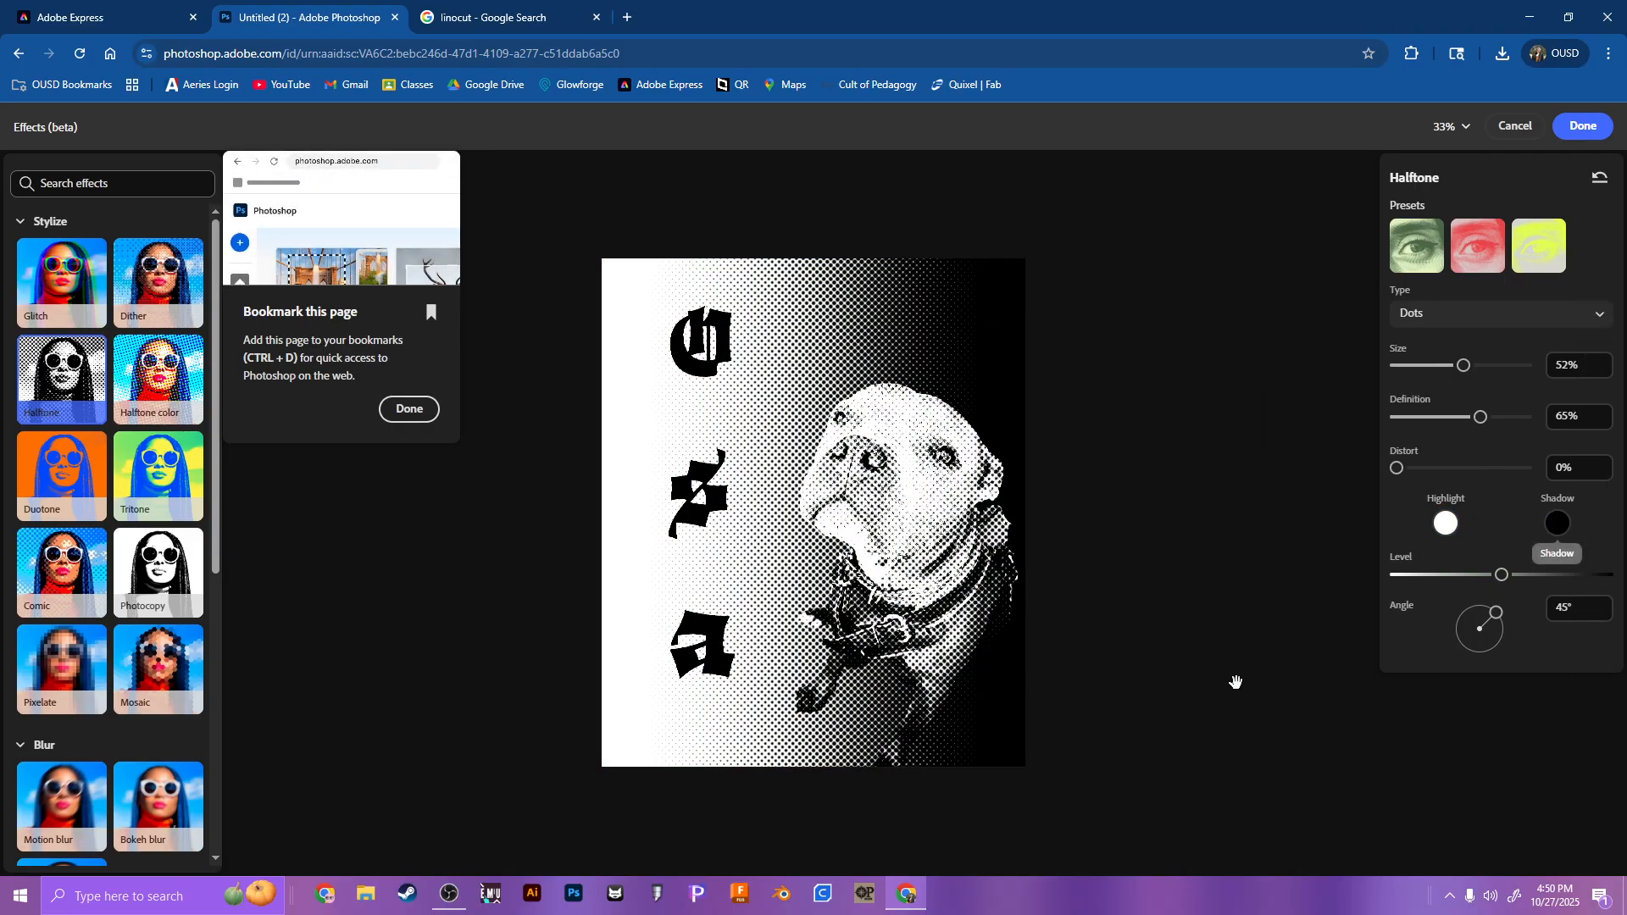
Step: Set the Halftone angle to 71°, the size to 73% and the distortion to 58%
{"action": "left_click_drag", "start_coordinate": [1496, 612], "coordinate": [1513, 580]}
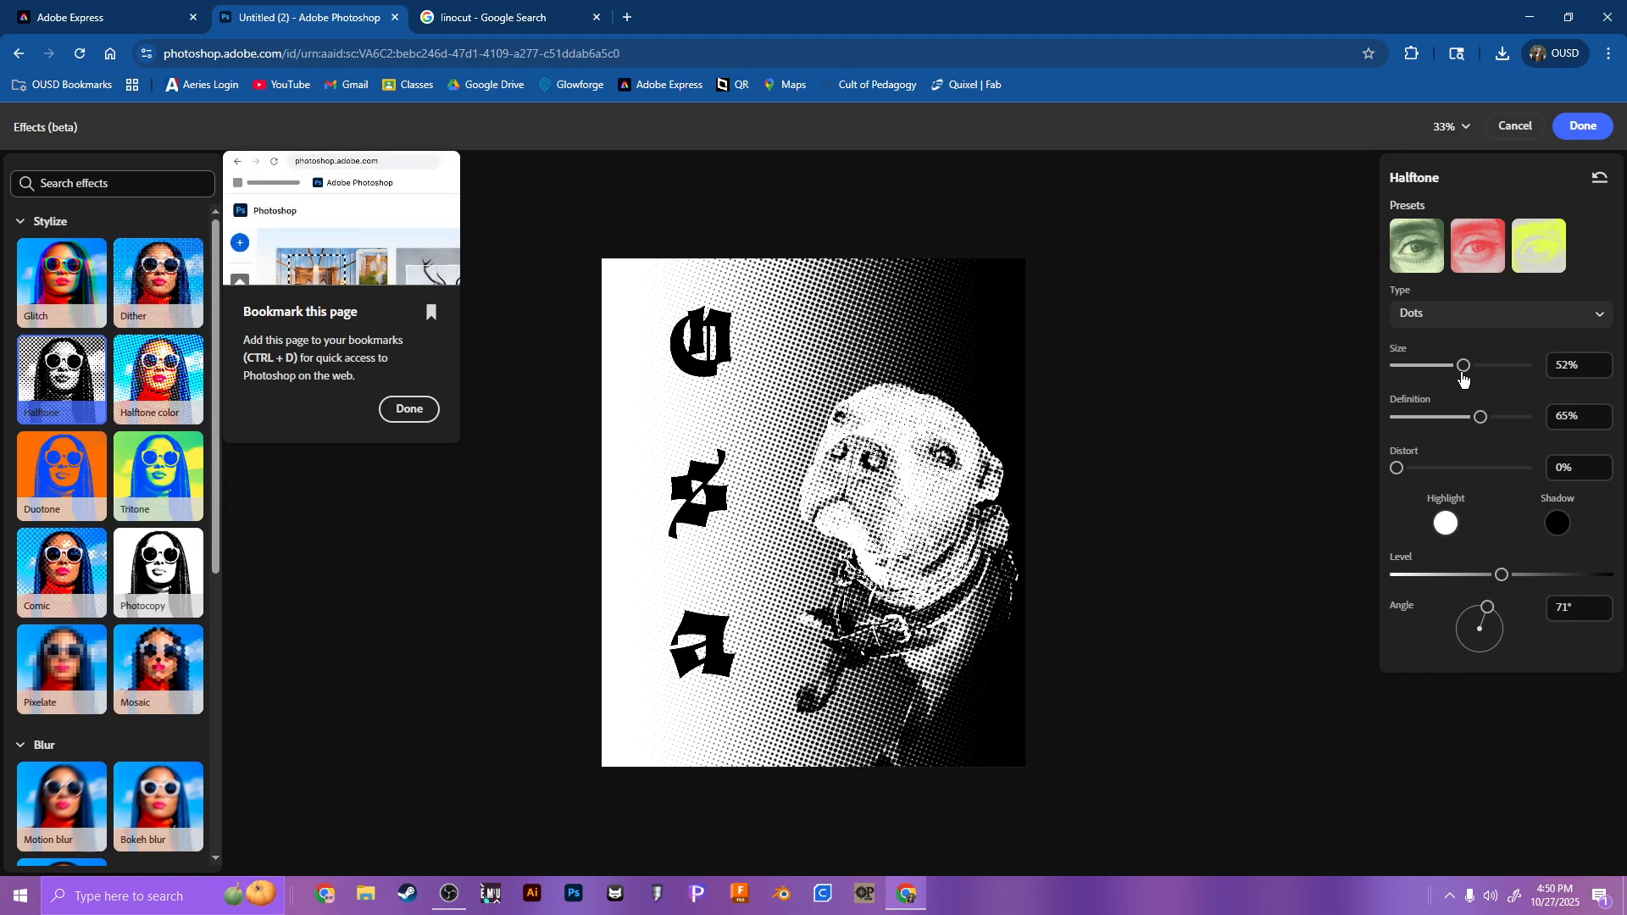
{"action": "mouse_move", "coordinate": [1464, 379]}
{"action": "left_mouse_down"}
{"action": "mouse_move", "coordinate": [1547, 373]}
{"action": "mouse_move", "coordinate": [1374, 349]}
{"action": "mouse_move", "coordinate": [1510, 373]}
{"action": "mouse_move", "coordinate": [1494, 372]}
{"action": "left_mouse_up"}
{"action": "scroll", "coordinate": [782, 519], "scroll_direction": "up", "scroll_amount": 5}
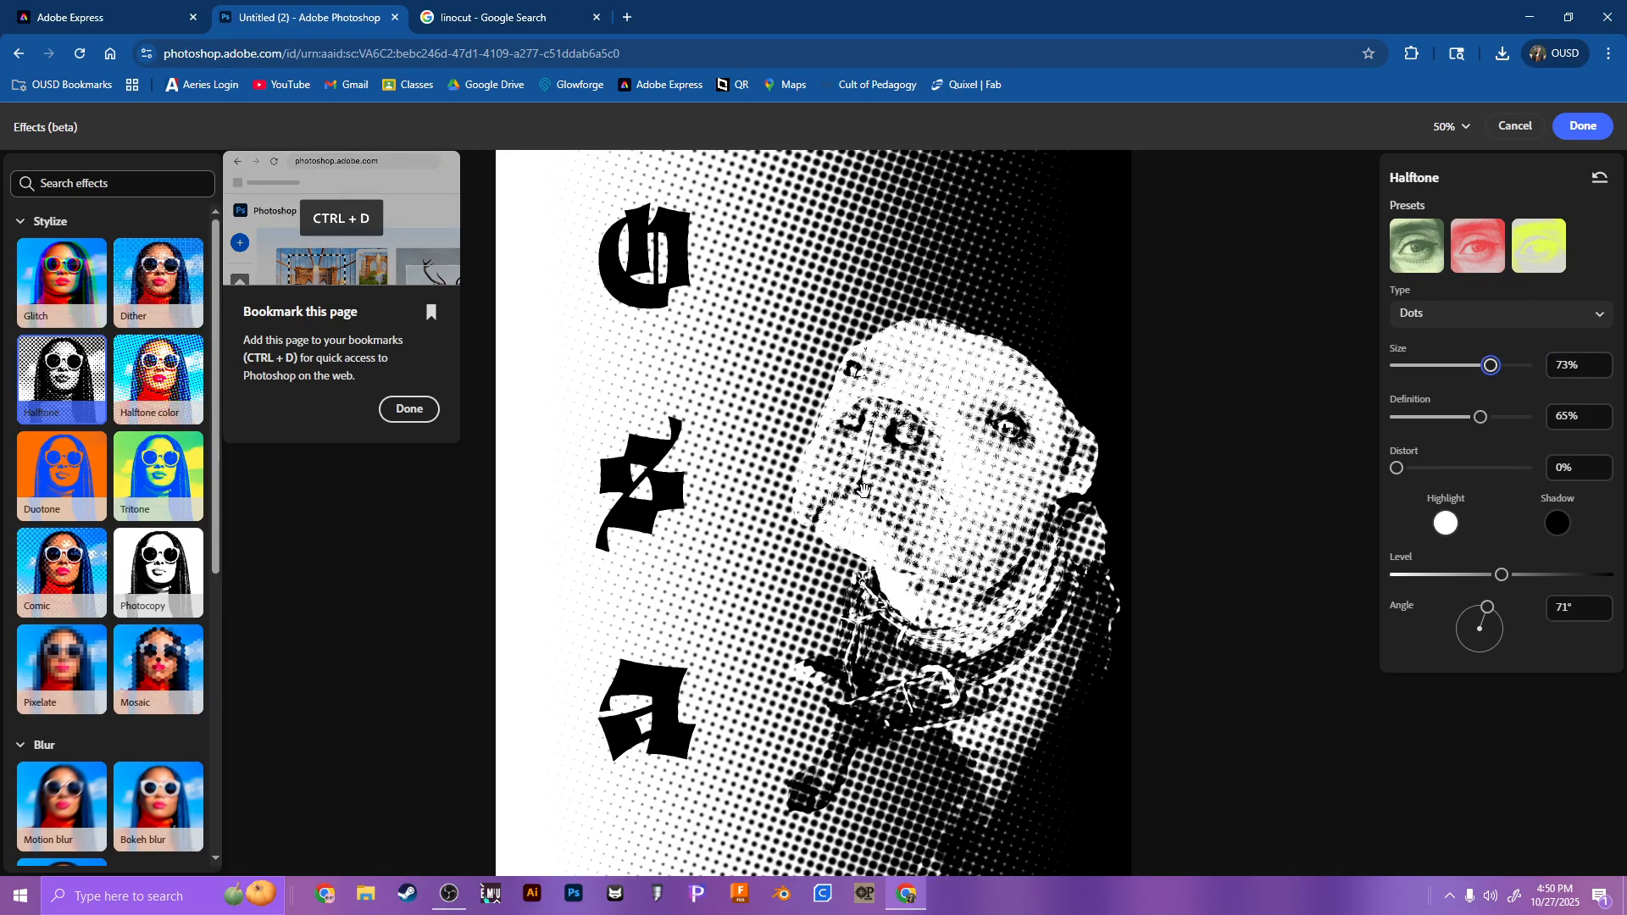
{"action": "scroll", "coordinate": [781, 518], "scroll_direction": "down", "scroll_amount": 5}
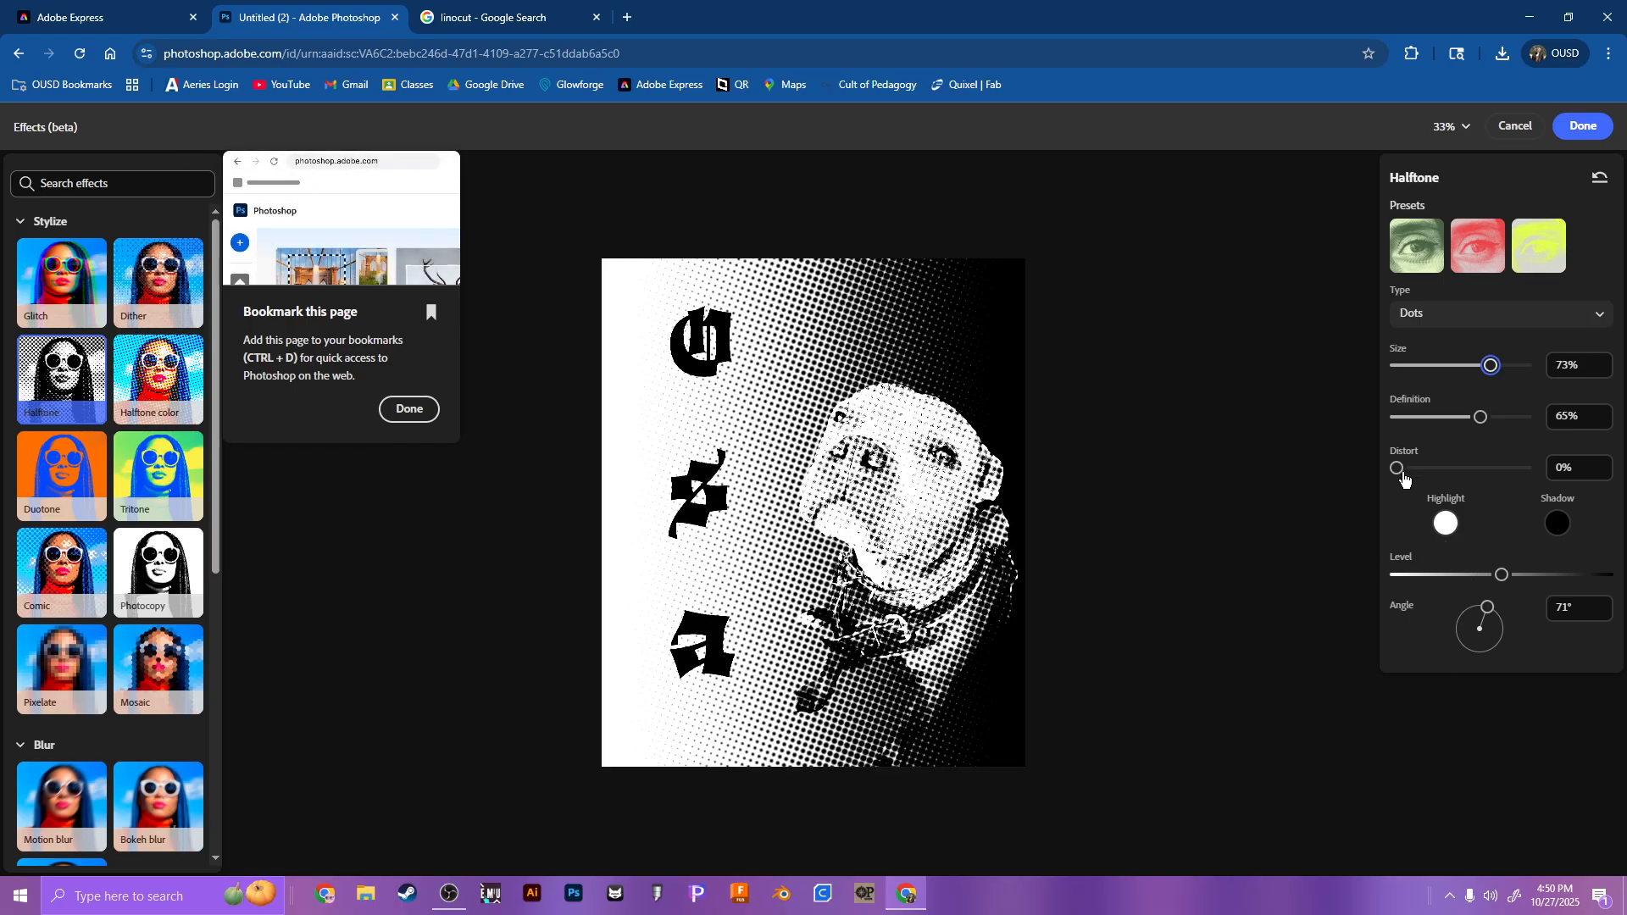
{"action": "left_click_drag", "start_coordinate": [1398, 471], "coordinate": [1472, 469]}
Step: Invert the Halftone colors with a black highlight and white shadow, and apply the effect to the design
{"action": "left_click", "coordinate": [1446, 523]}
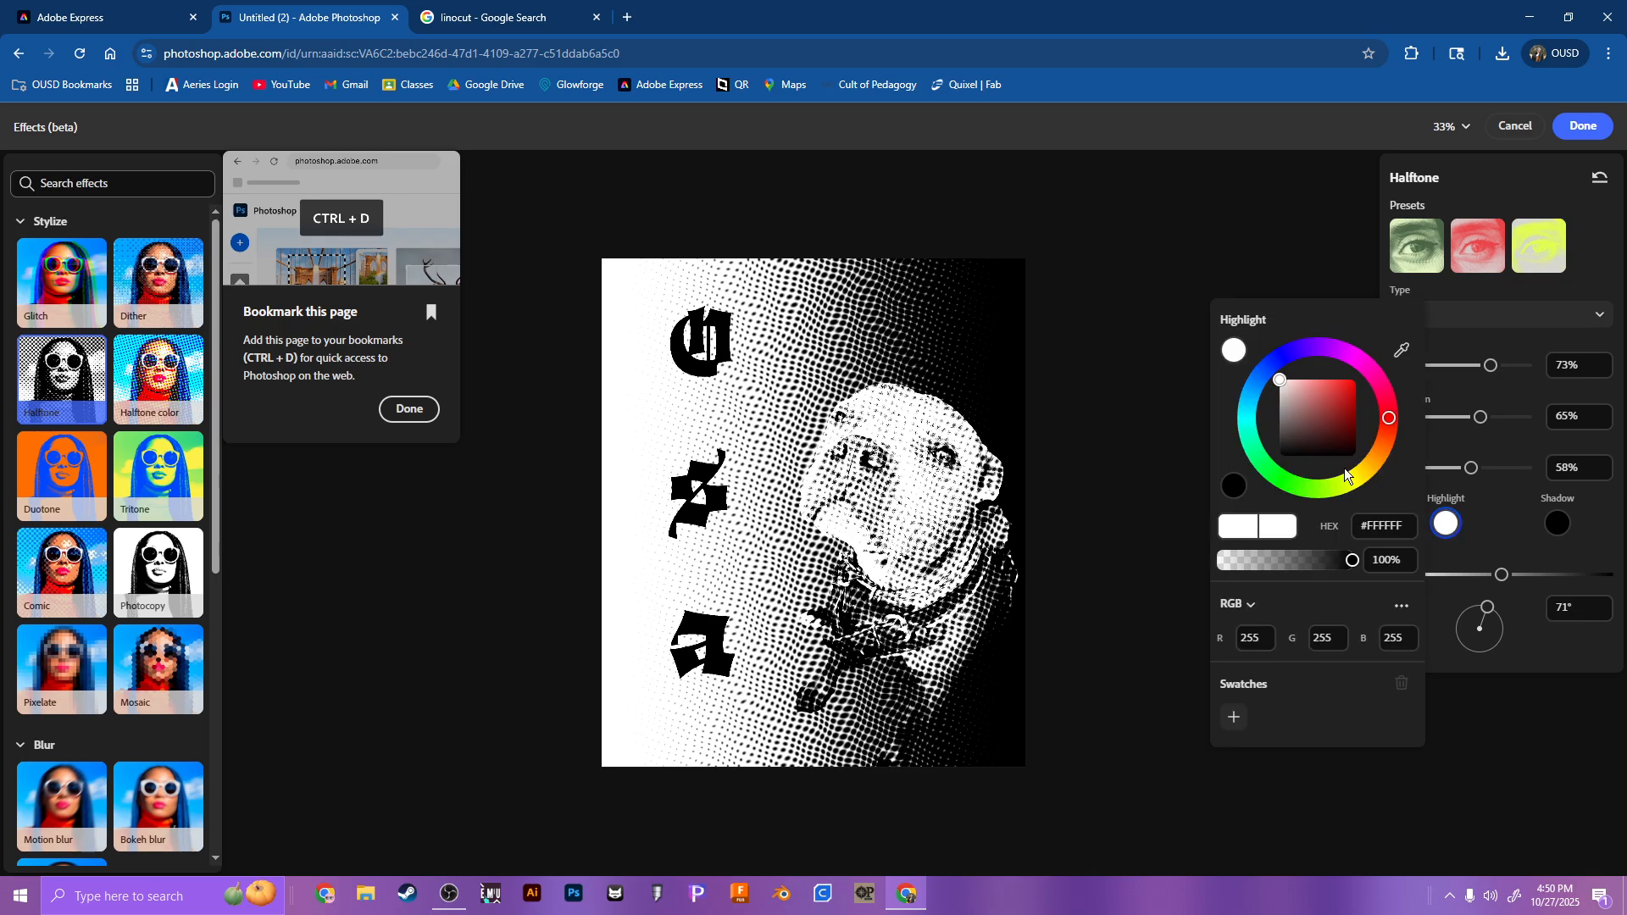
{"action": "left_click", "coordinate": [1234, 485]}
{"action": "left_click", "coordinate": [1557, 523]}
{"action": "left_click", "coordinate": [1558, 523]}
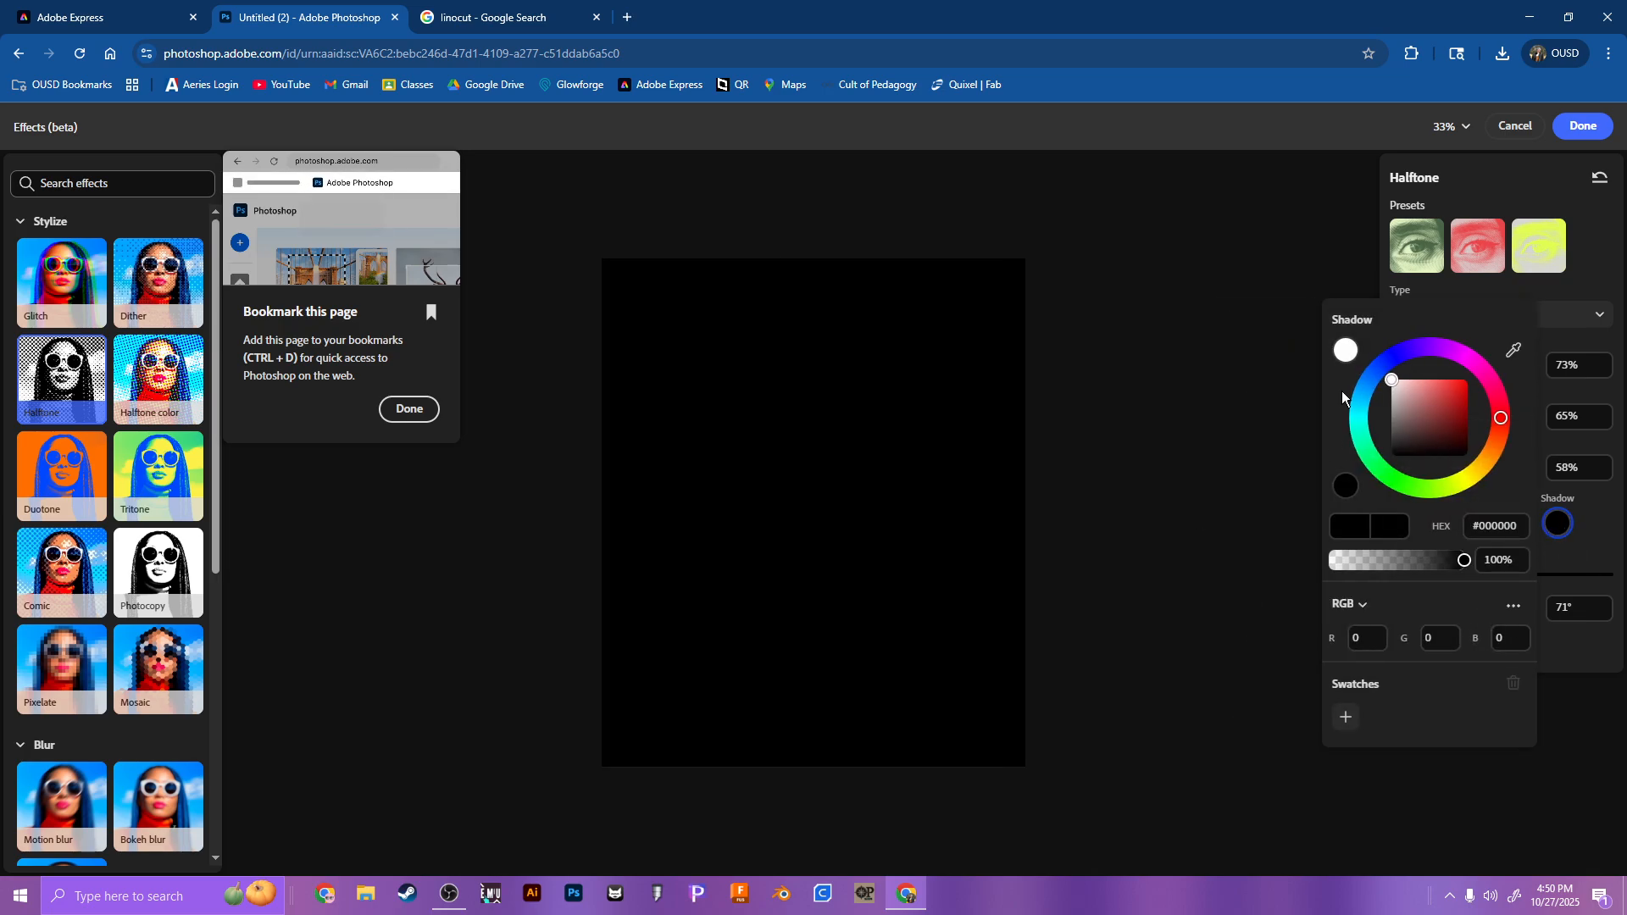
{"action": "left_click", "coordinate": [1348, 350]}
{"action": "left_click", "coordinate": [1217, 401]}
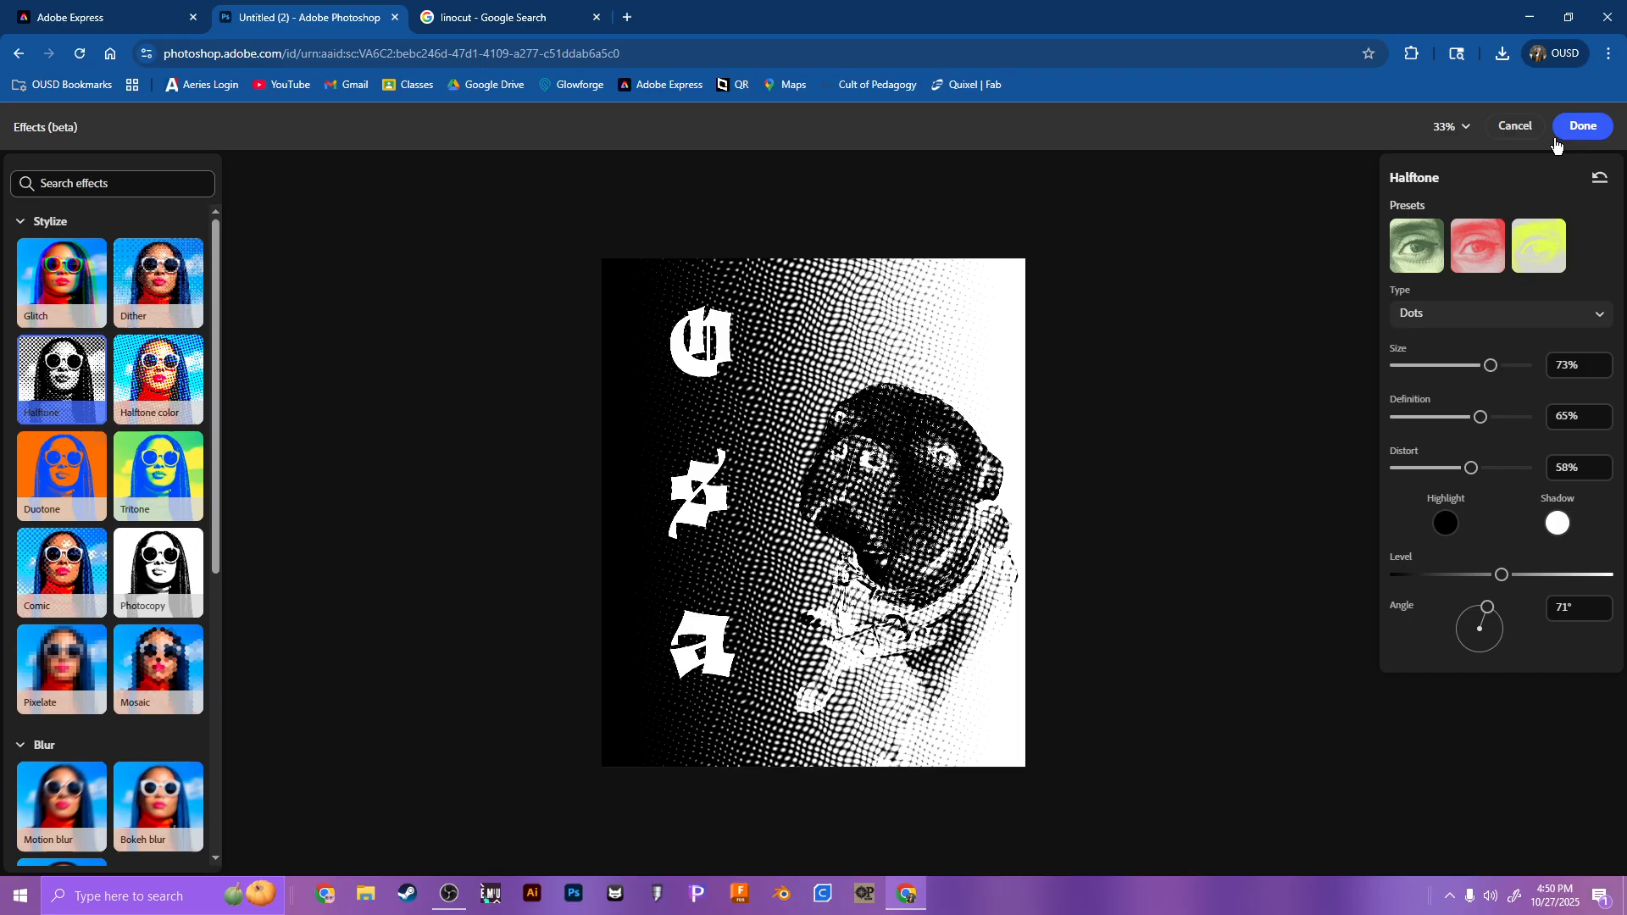
{"action": "left_click", "coordinate": [1578, 127]}
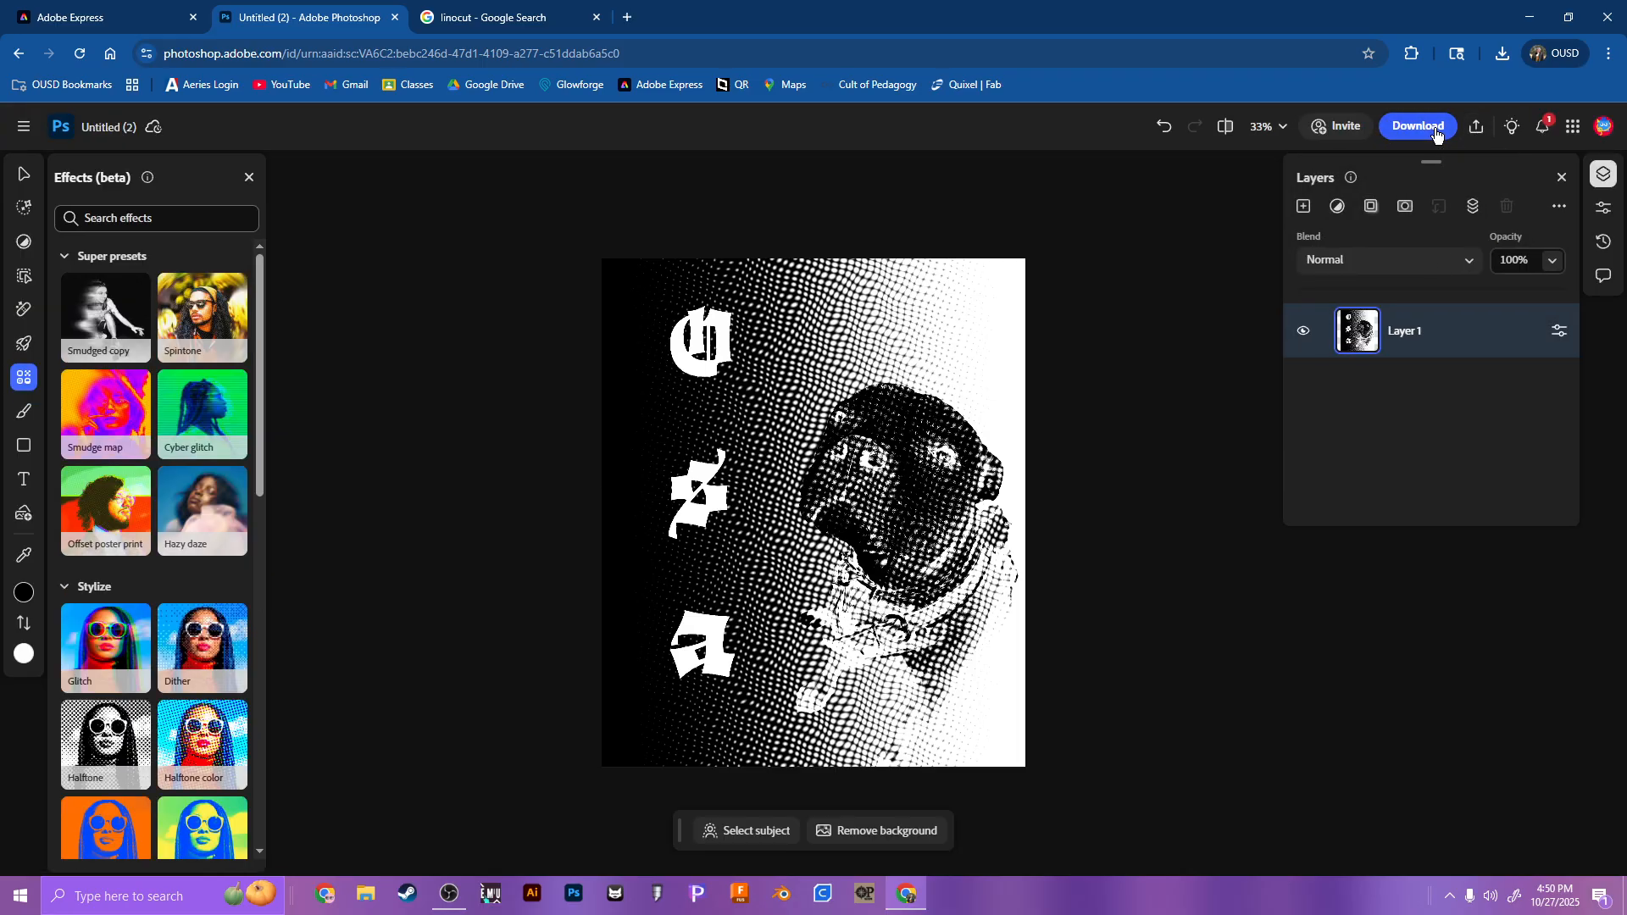
Step: Download the halftone design to the Downloads folder as Untitled (2).png, replacing the existing file
{"action": "left_click", "coordinate": [1437, 136]}
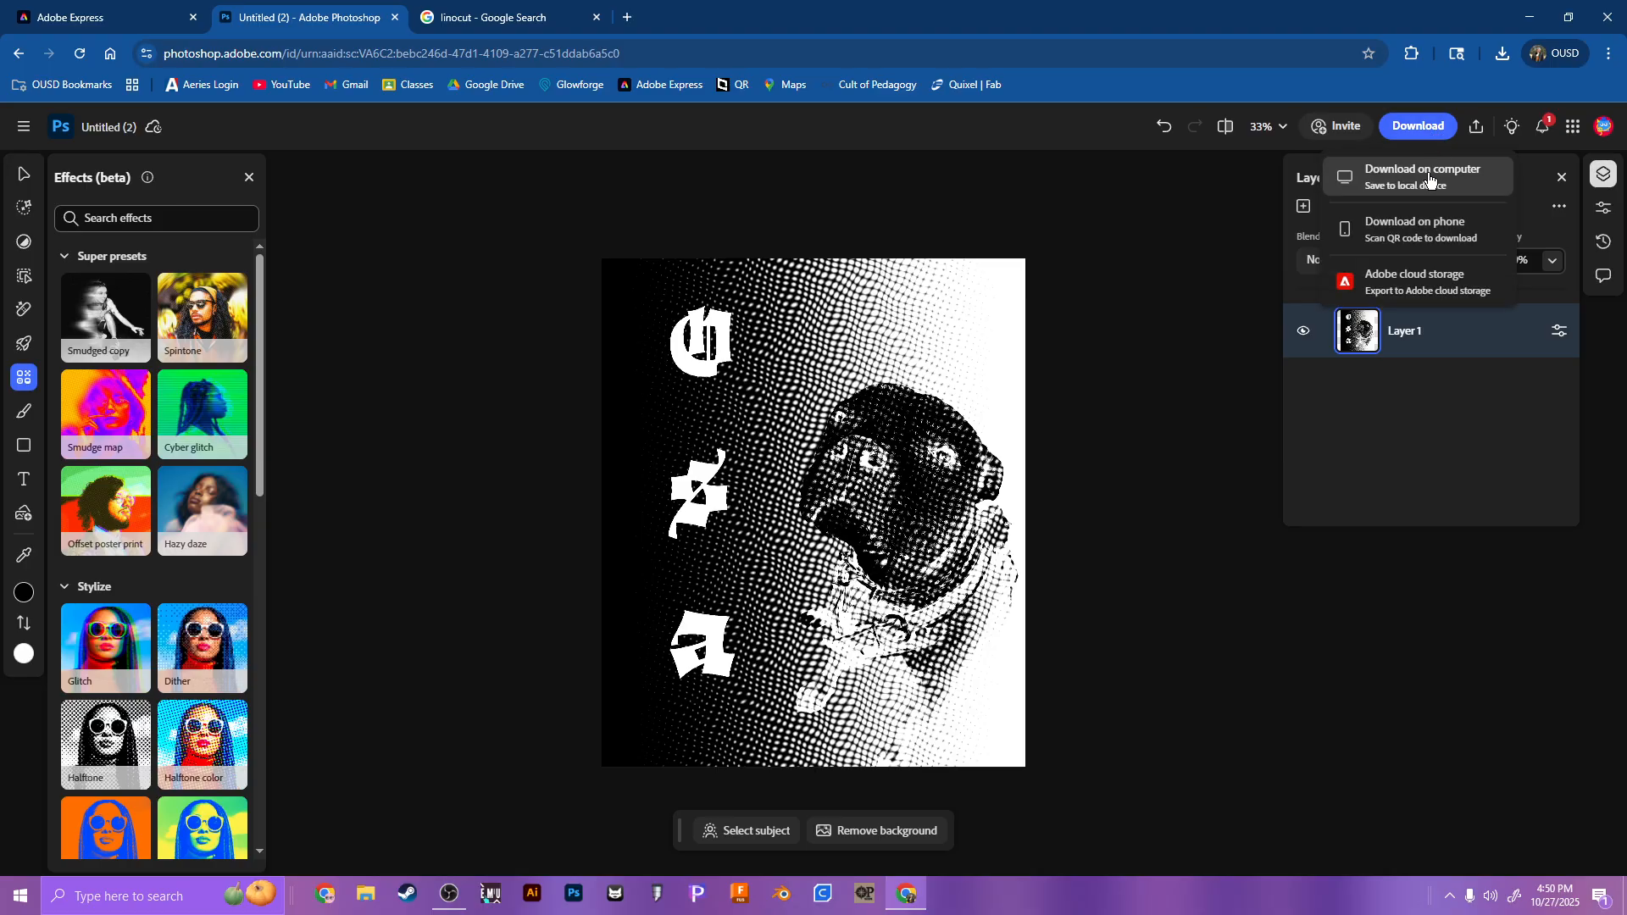
{"action": "left_click", "coordinate": [1429, 178]}
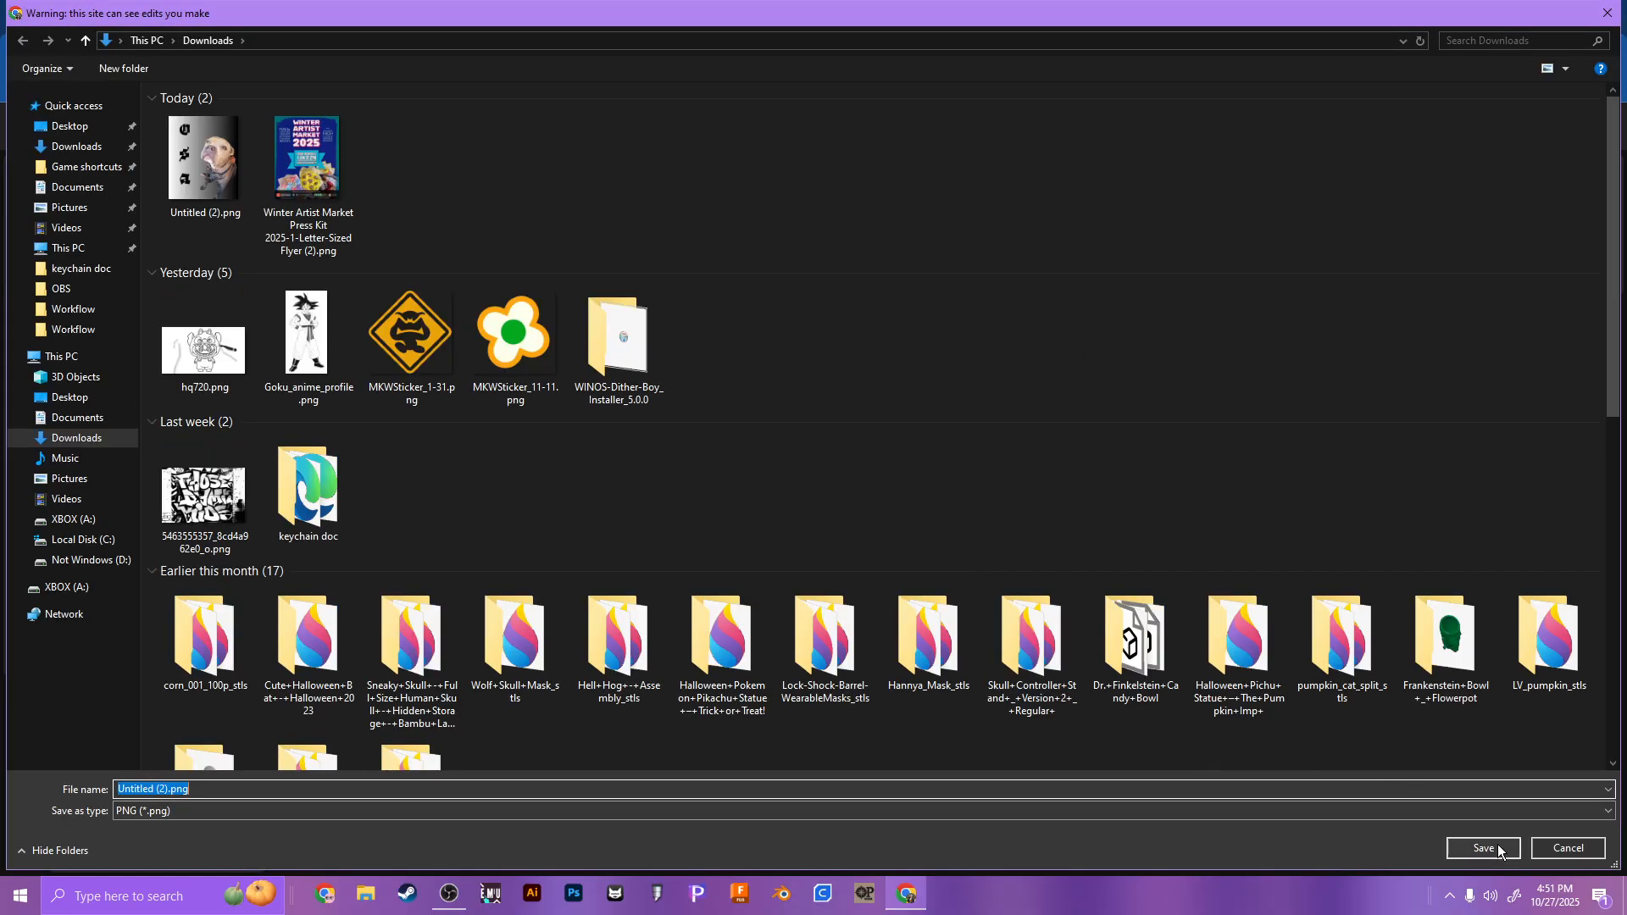
{"action": "left_click", "coordinate": [1497, 848]}
{"action": "left_click", "coordinate": [849, 442]}
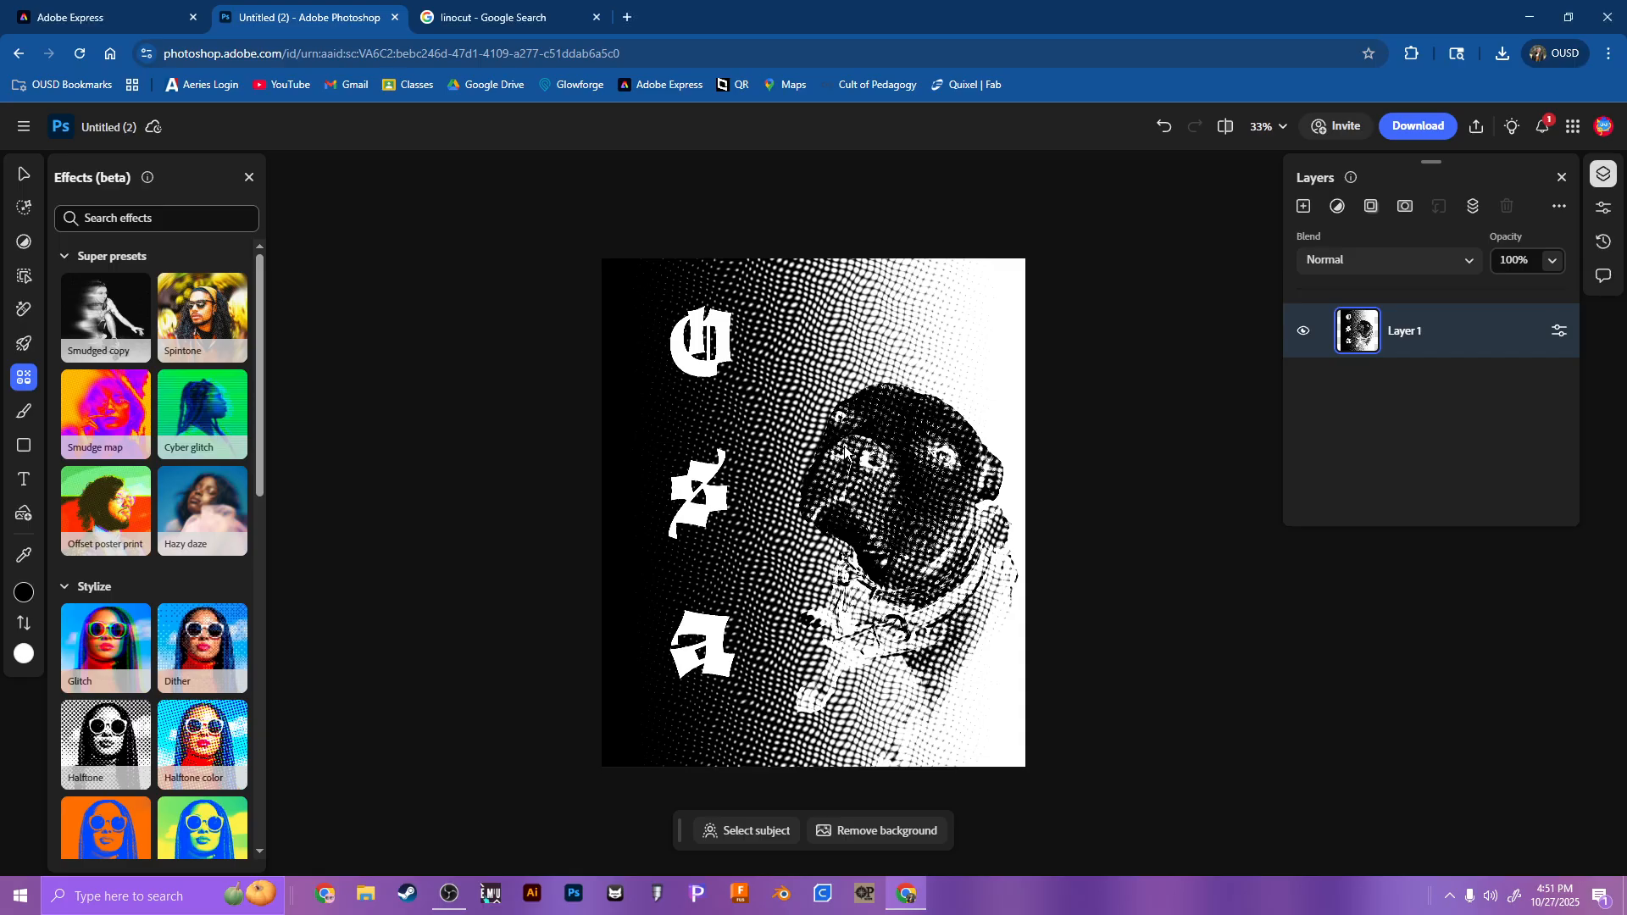
Step: Switch to Adobe Express and open the original October 27, 2025 dog design from the saved files
{"action": "left_click", "coordinate": [76, 10]}
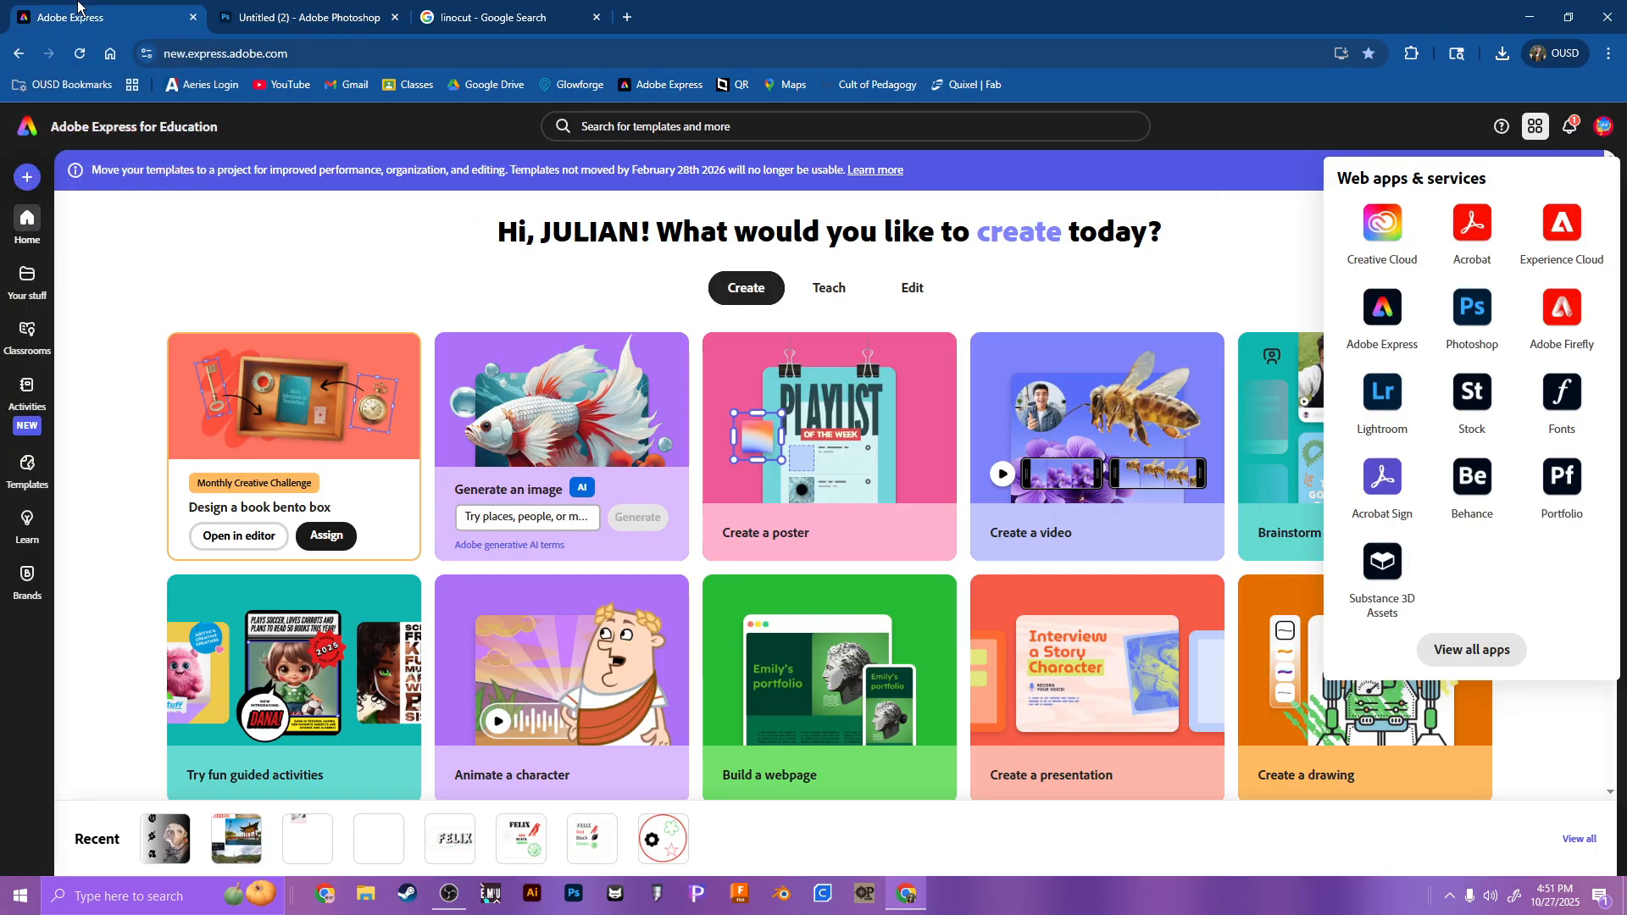
{"action": "left_click", "coordinate": [27, 178]}
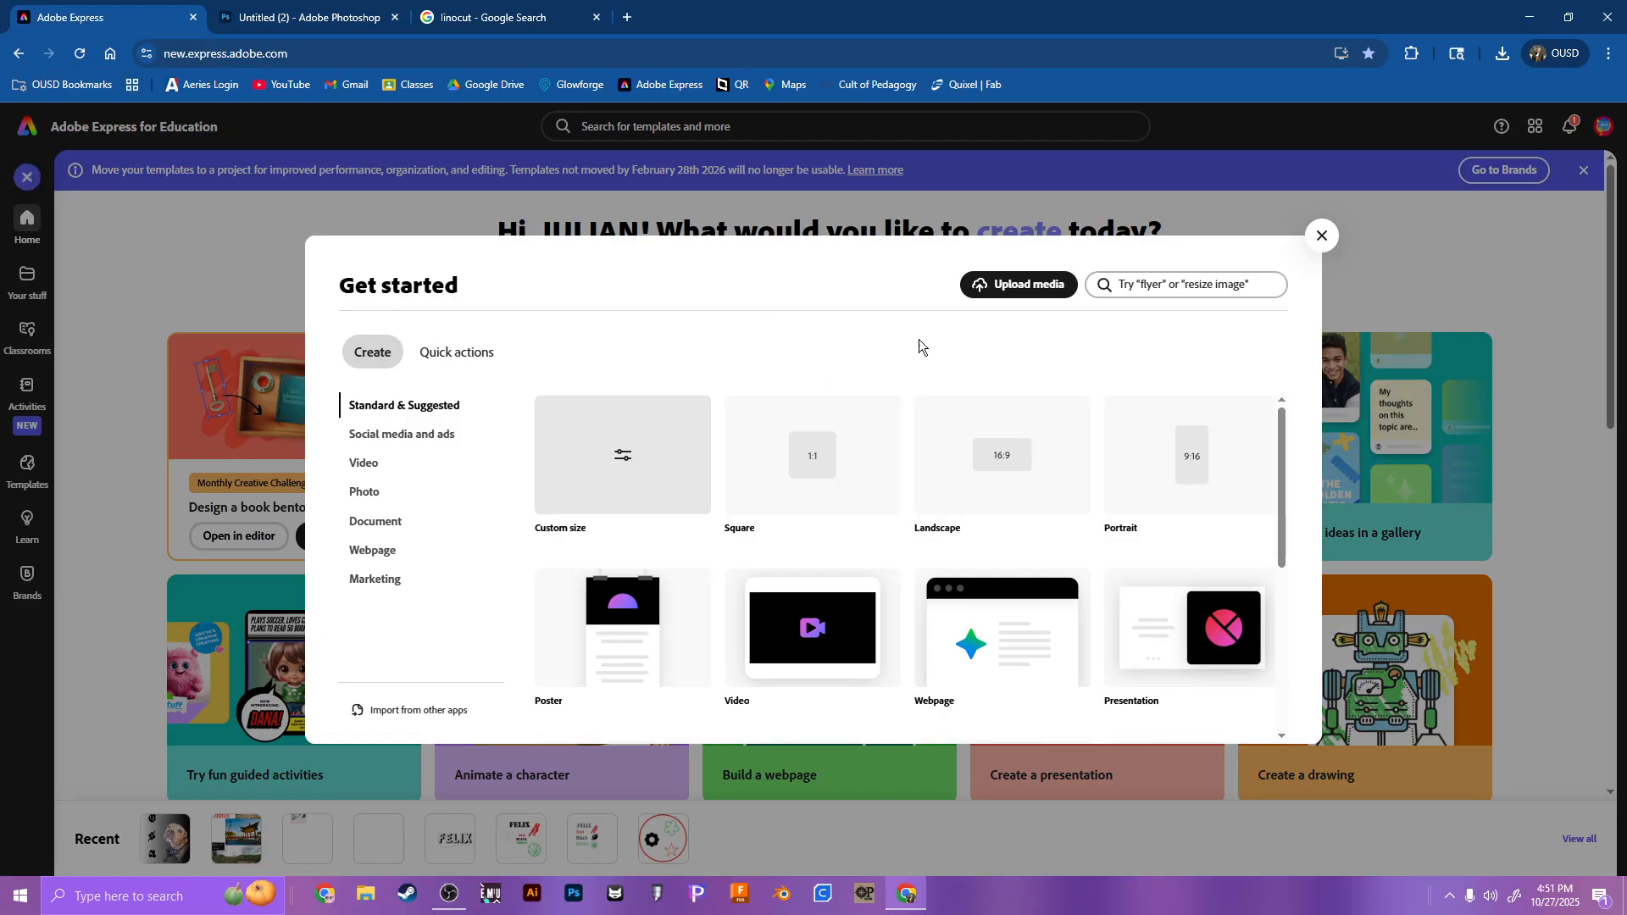
{"action": "left_click", "coordinate": [1323, 237]}
{"action": "left_click", "coordinate": [26, 290]}
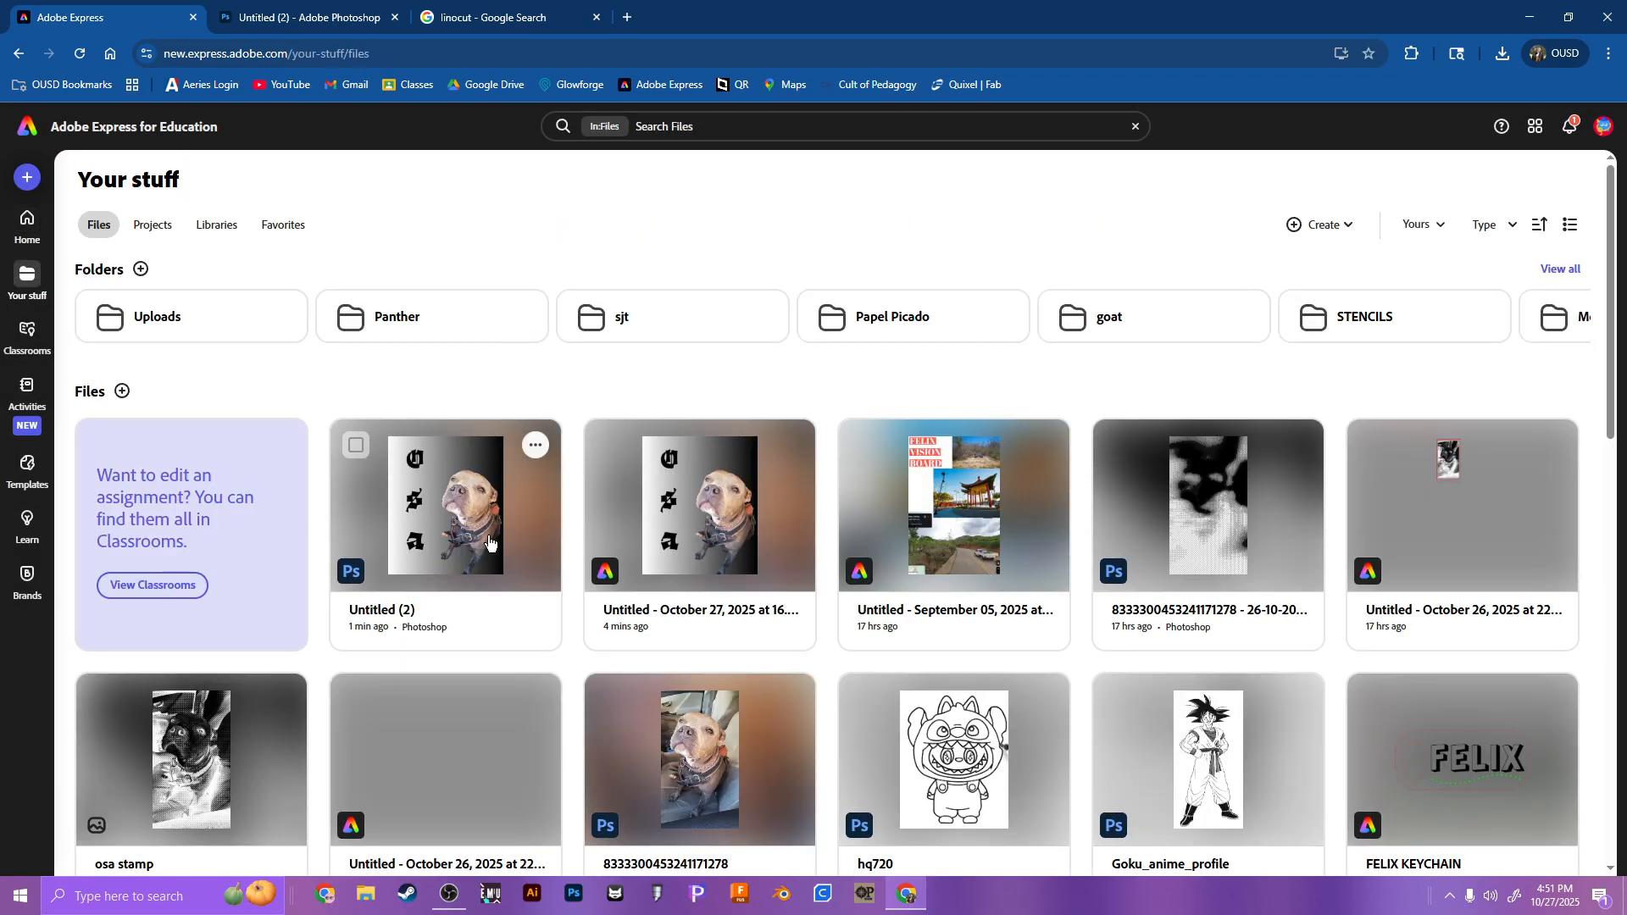
{"action": "left_click", "coordinate": [703, 535]}
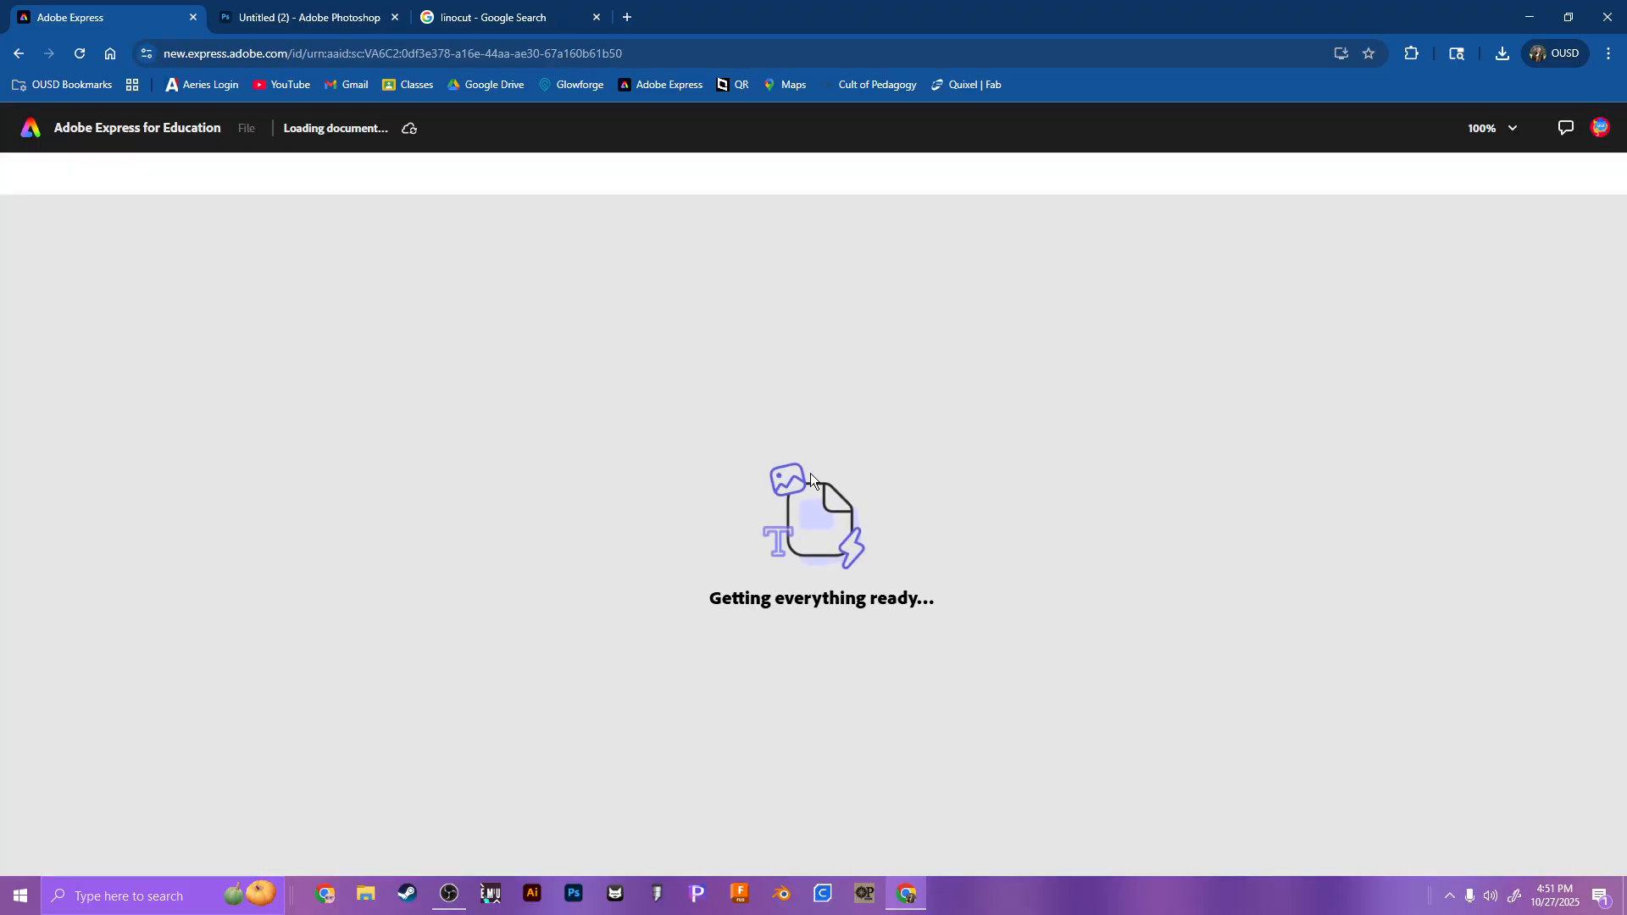
Step: Delete the text and dog image from the page and remove the gradient background color
{"action": "key", "text": "ctrl+a"}
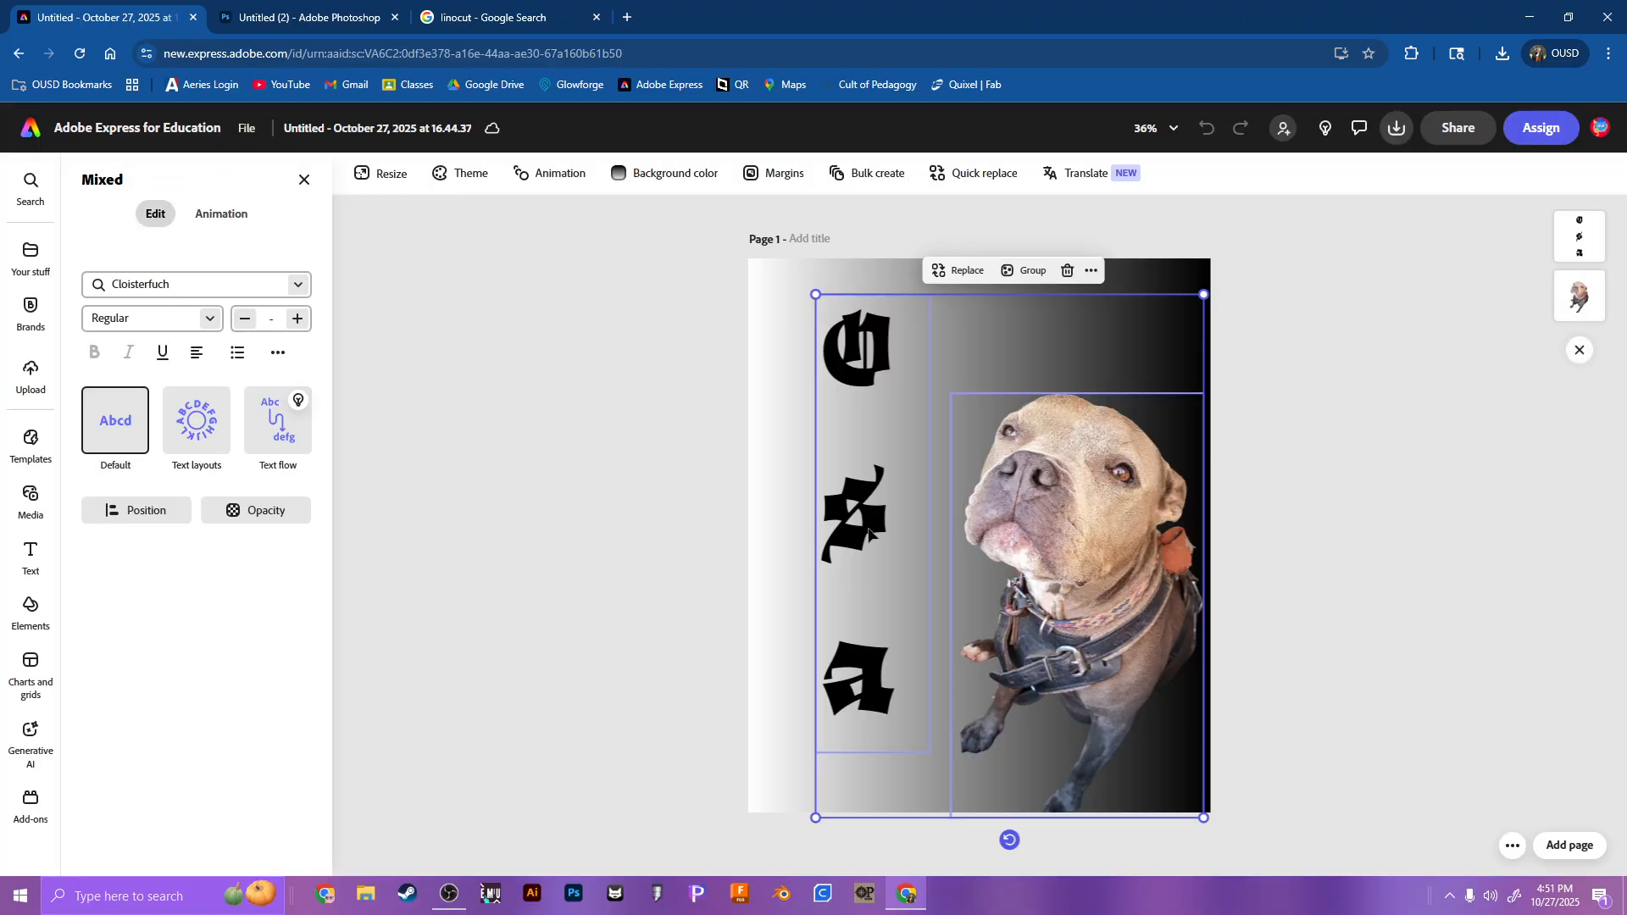
{"action": "key", "text": "Delete"}
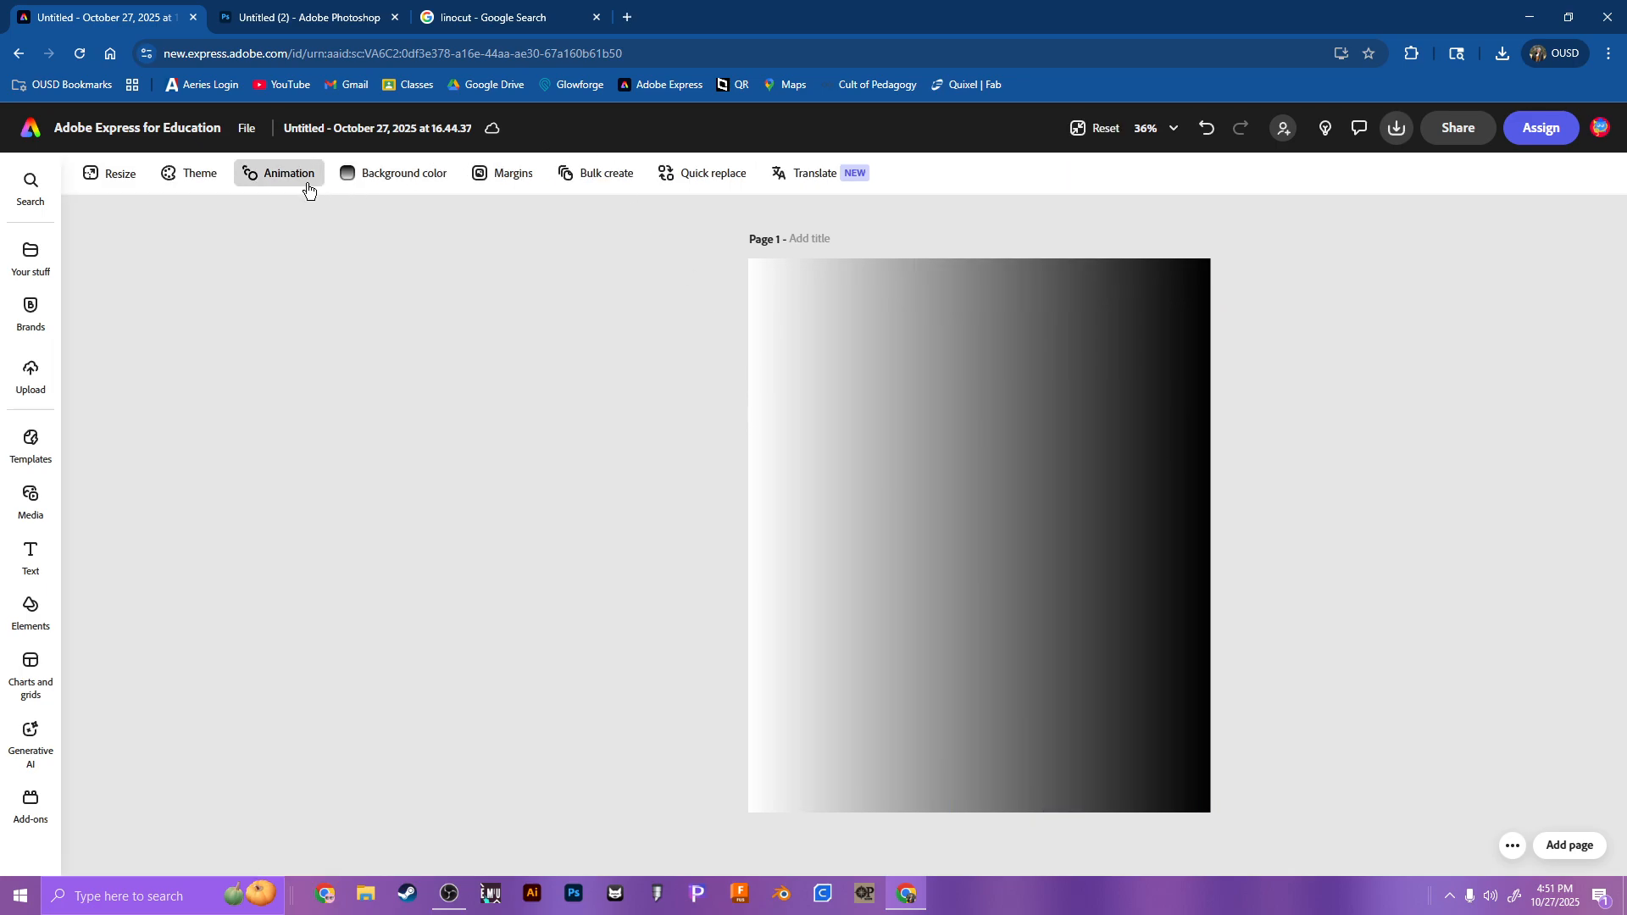
{"action": "left_click", "coordinate": [411, 178]}
{"action": "left_click", "coordinate": [371, 397]}
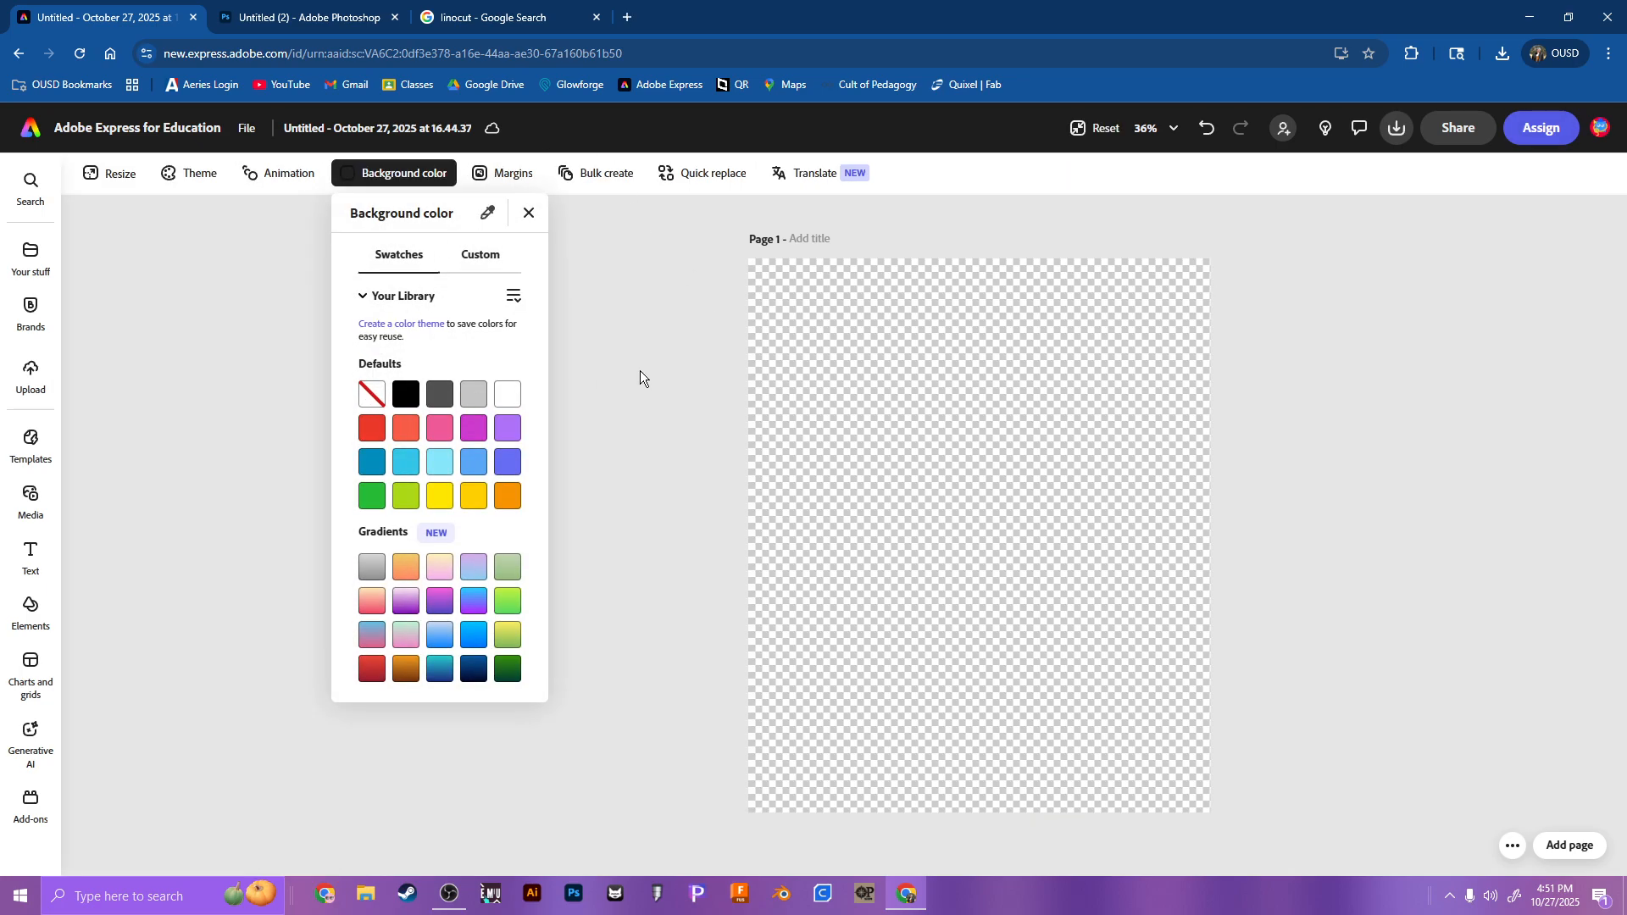
{"action": "left_click", "coordinate": [612, 320]}
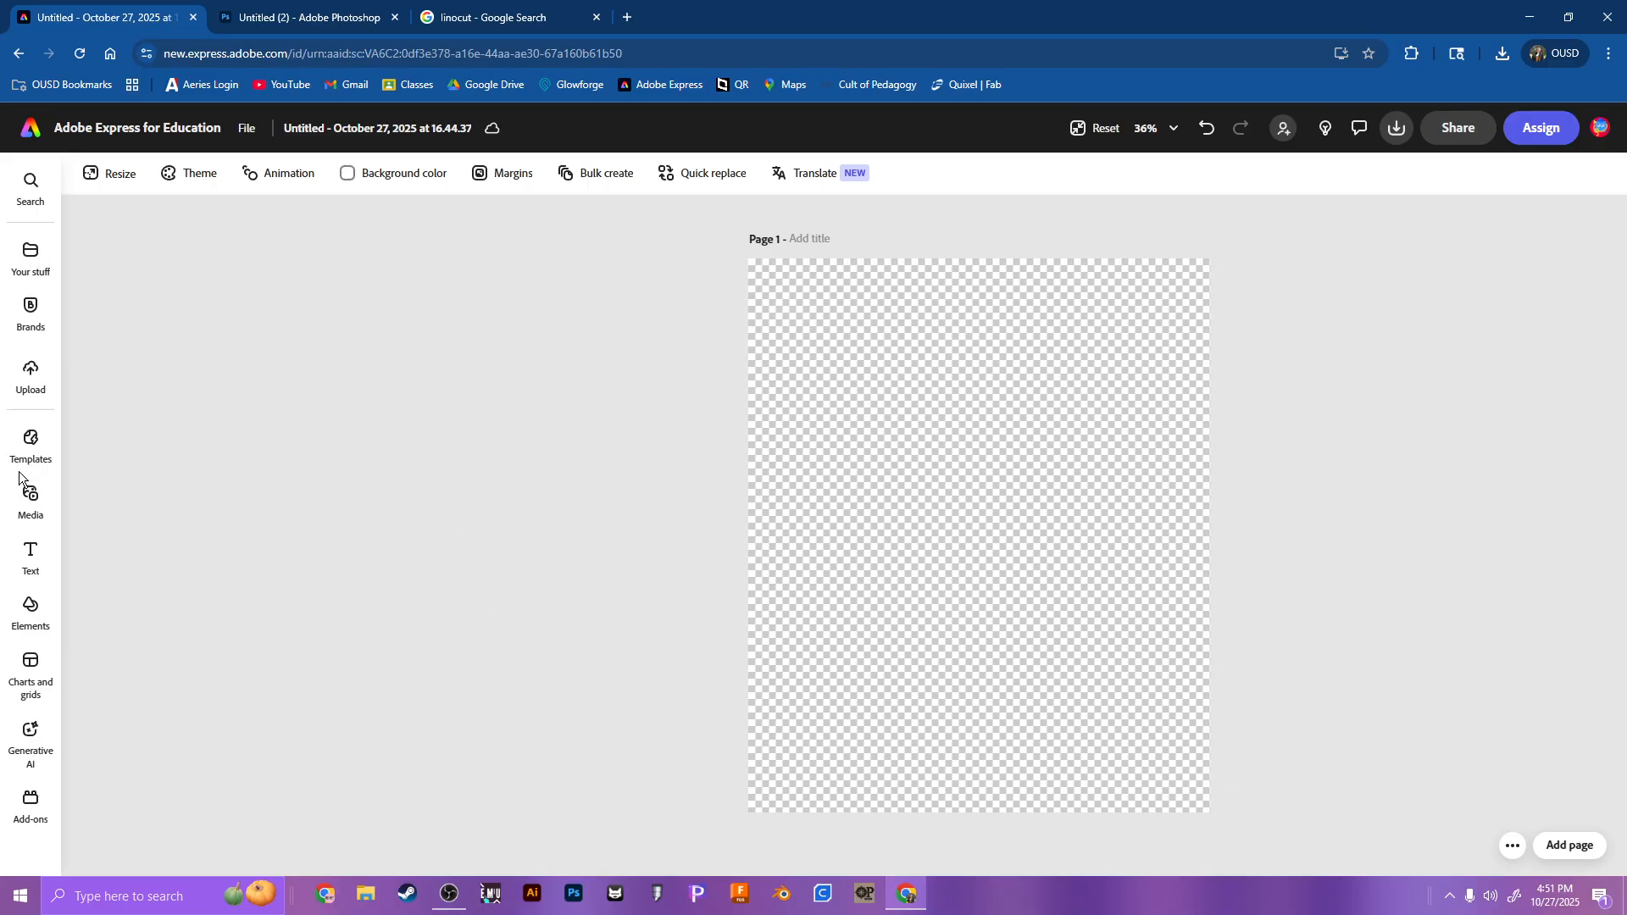
Step: Upload Untitled (2).png onto the empty page, shrink it slightly and center it with a narrow margin all around
{"action": "left_click", "coordinate": [30, 378]}
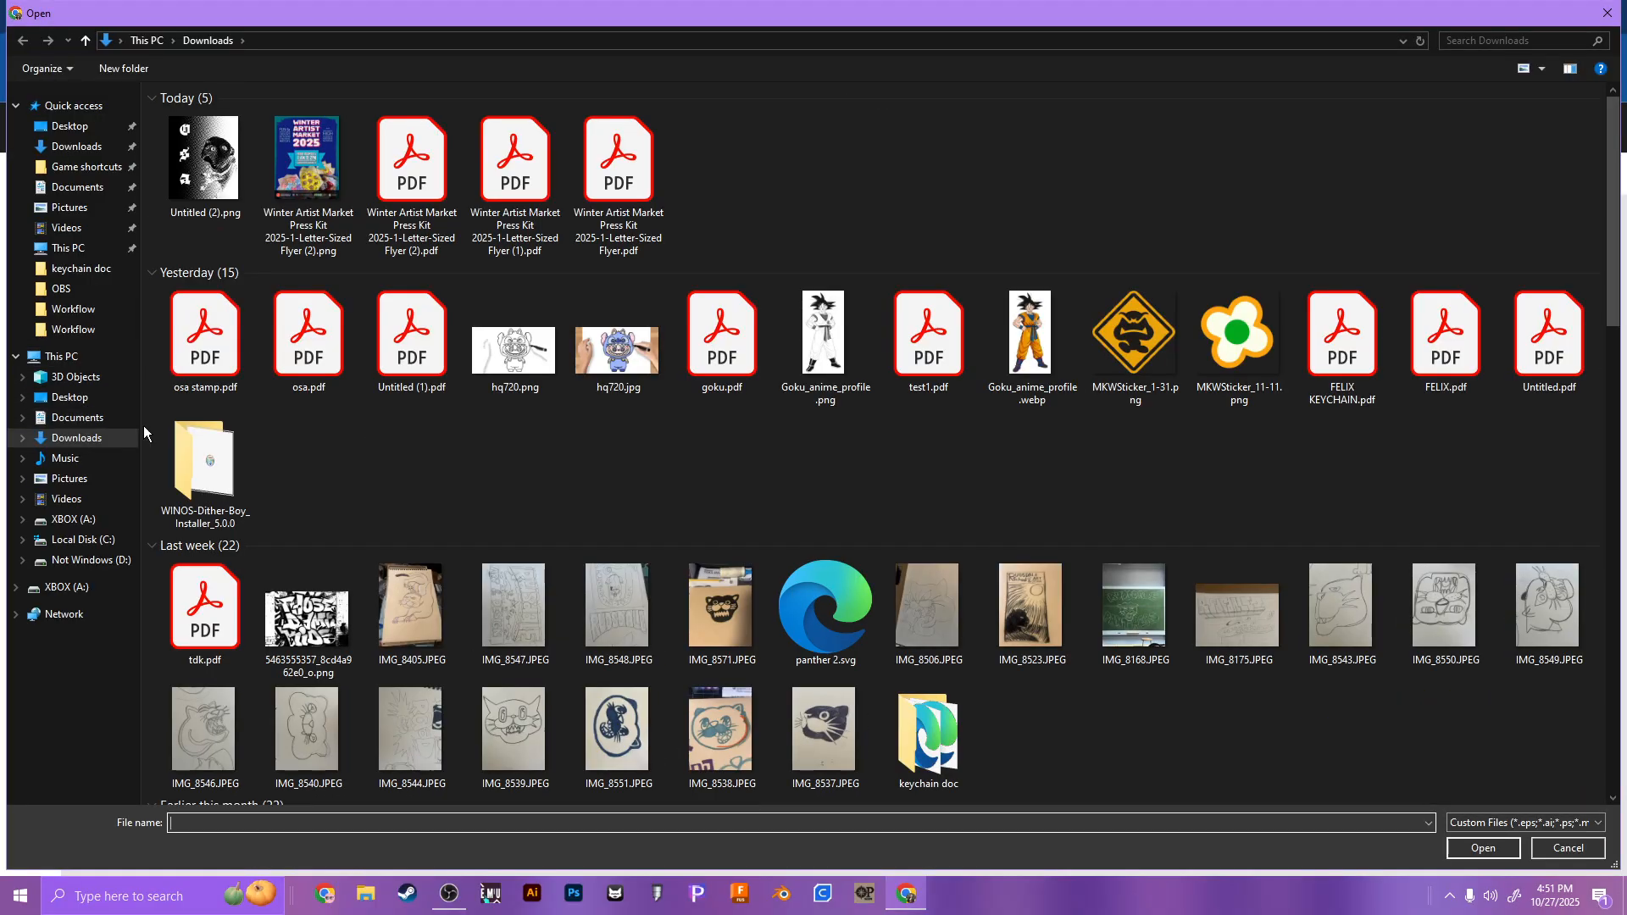
{"action": "double_click", "coordinate": [237, 180]}
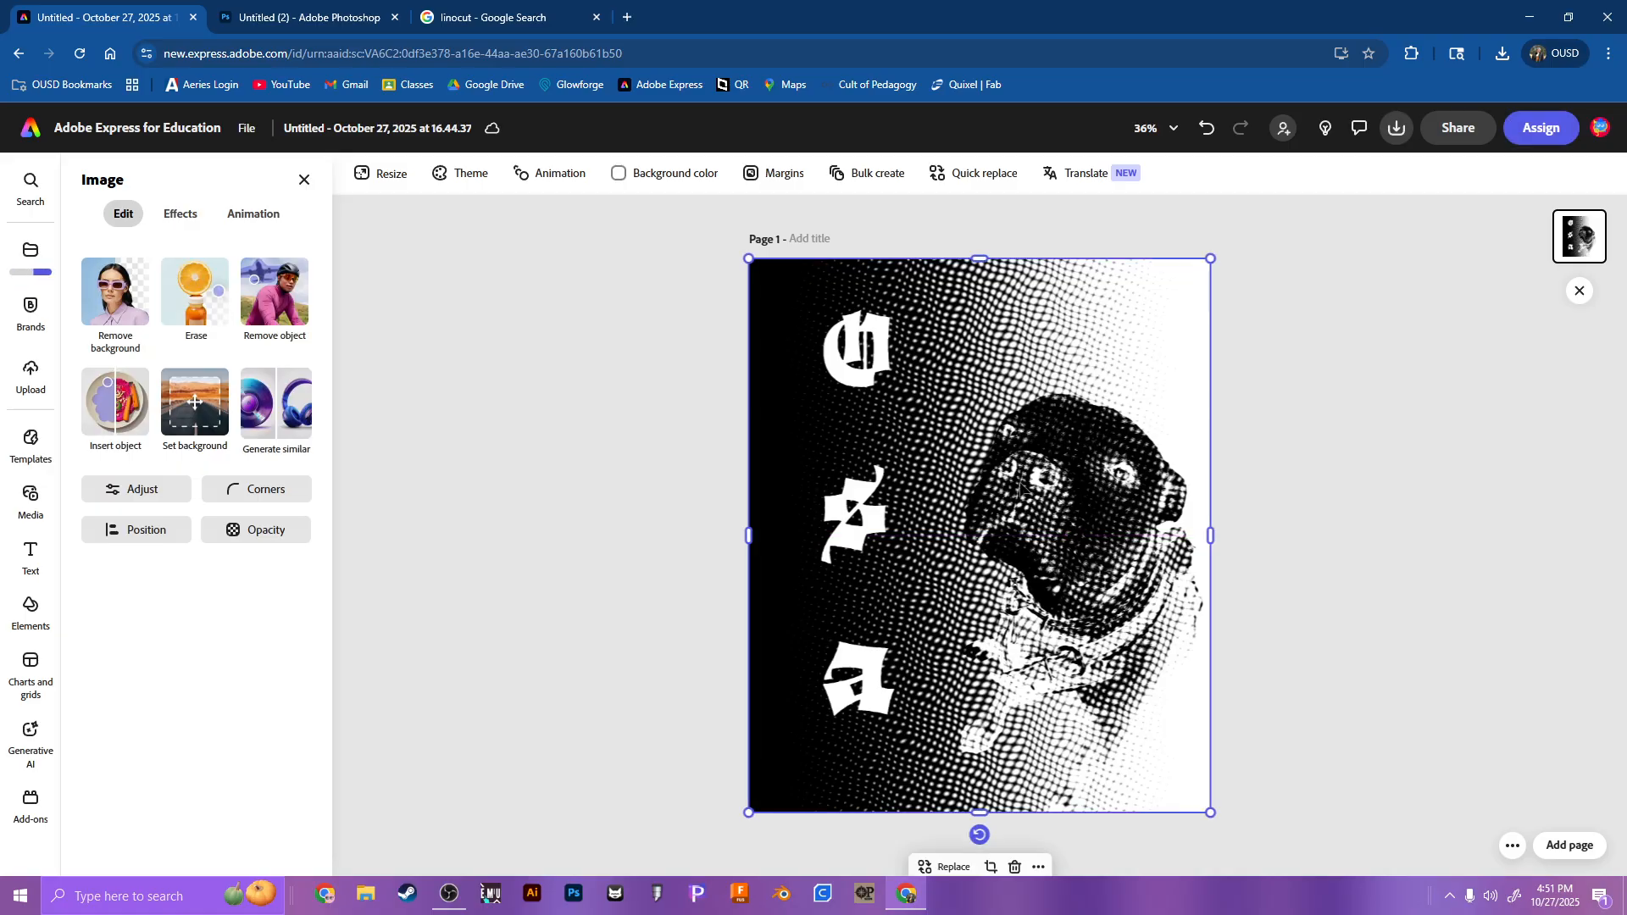
{"action": "left_click_drag", "start_coordinate": [746, 259], "coordinate": [789, 305]}
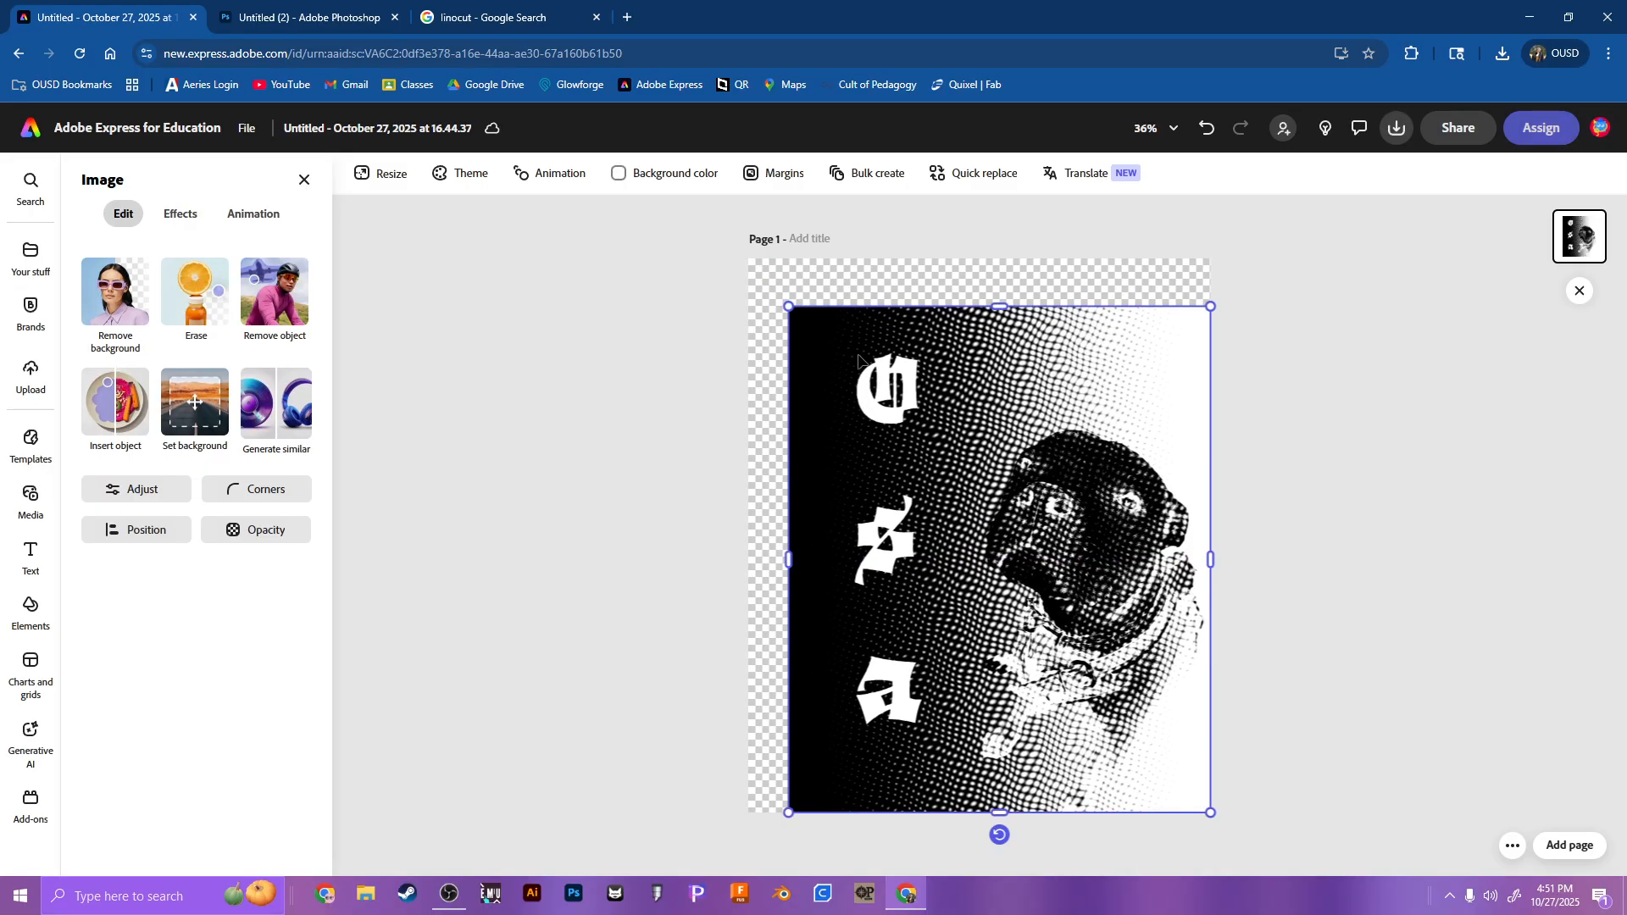
{"action": "left_click_drag", "start_coordinate": [1021, 518], "coordinate": [1003, 490]}
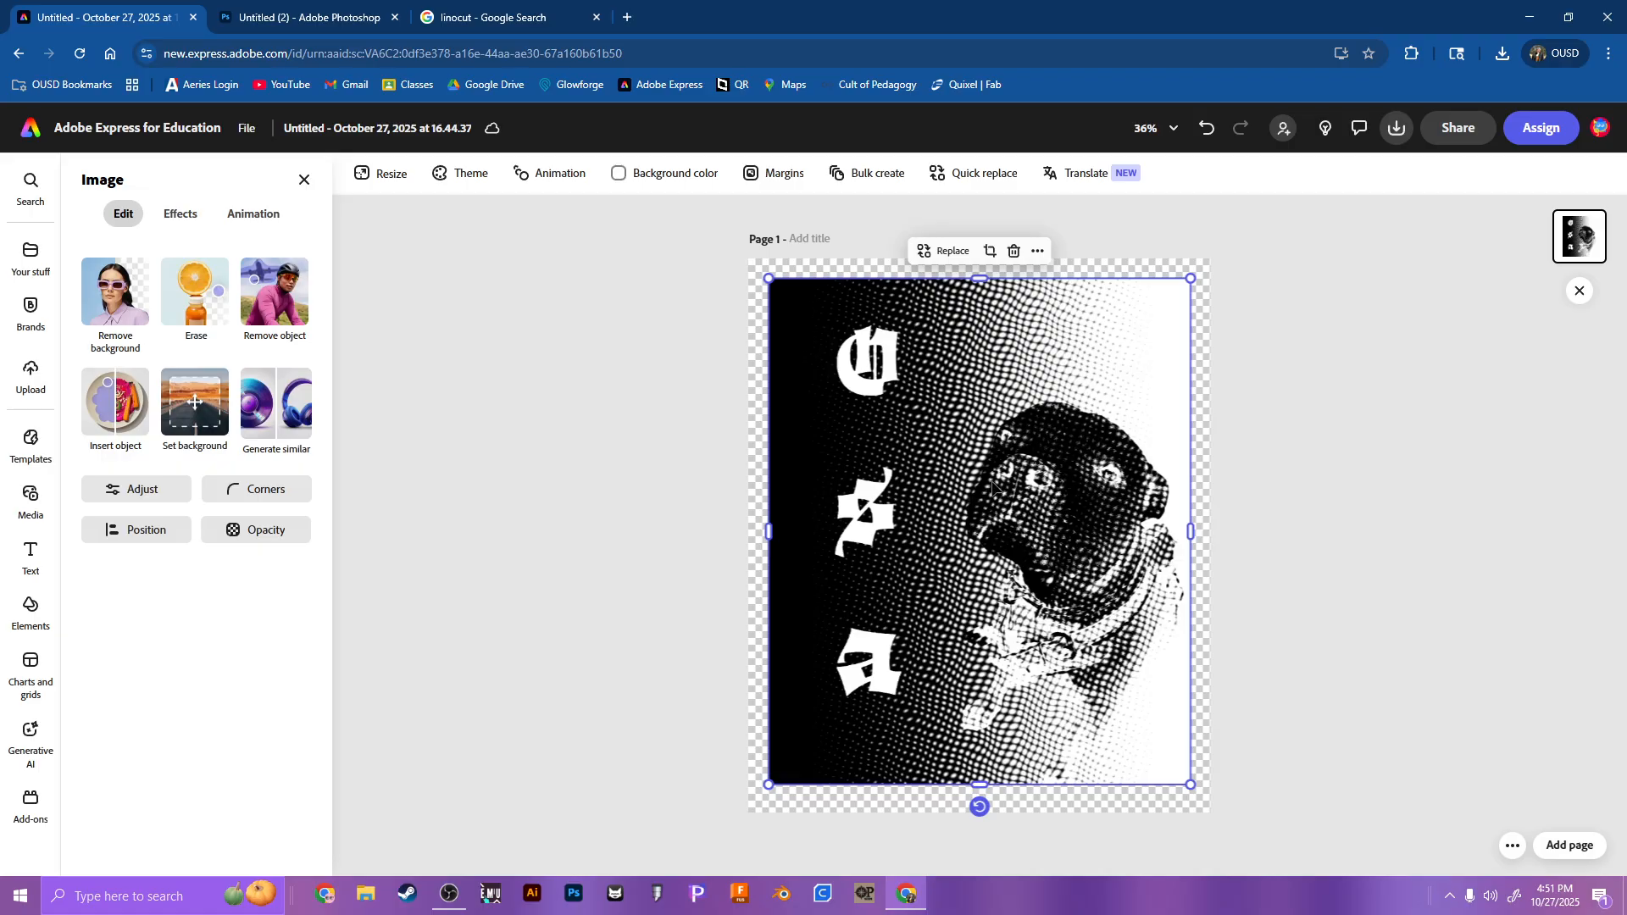
{"action": "left_click", "coordinate": [707, 506]}
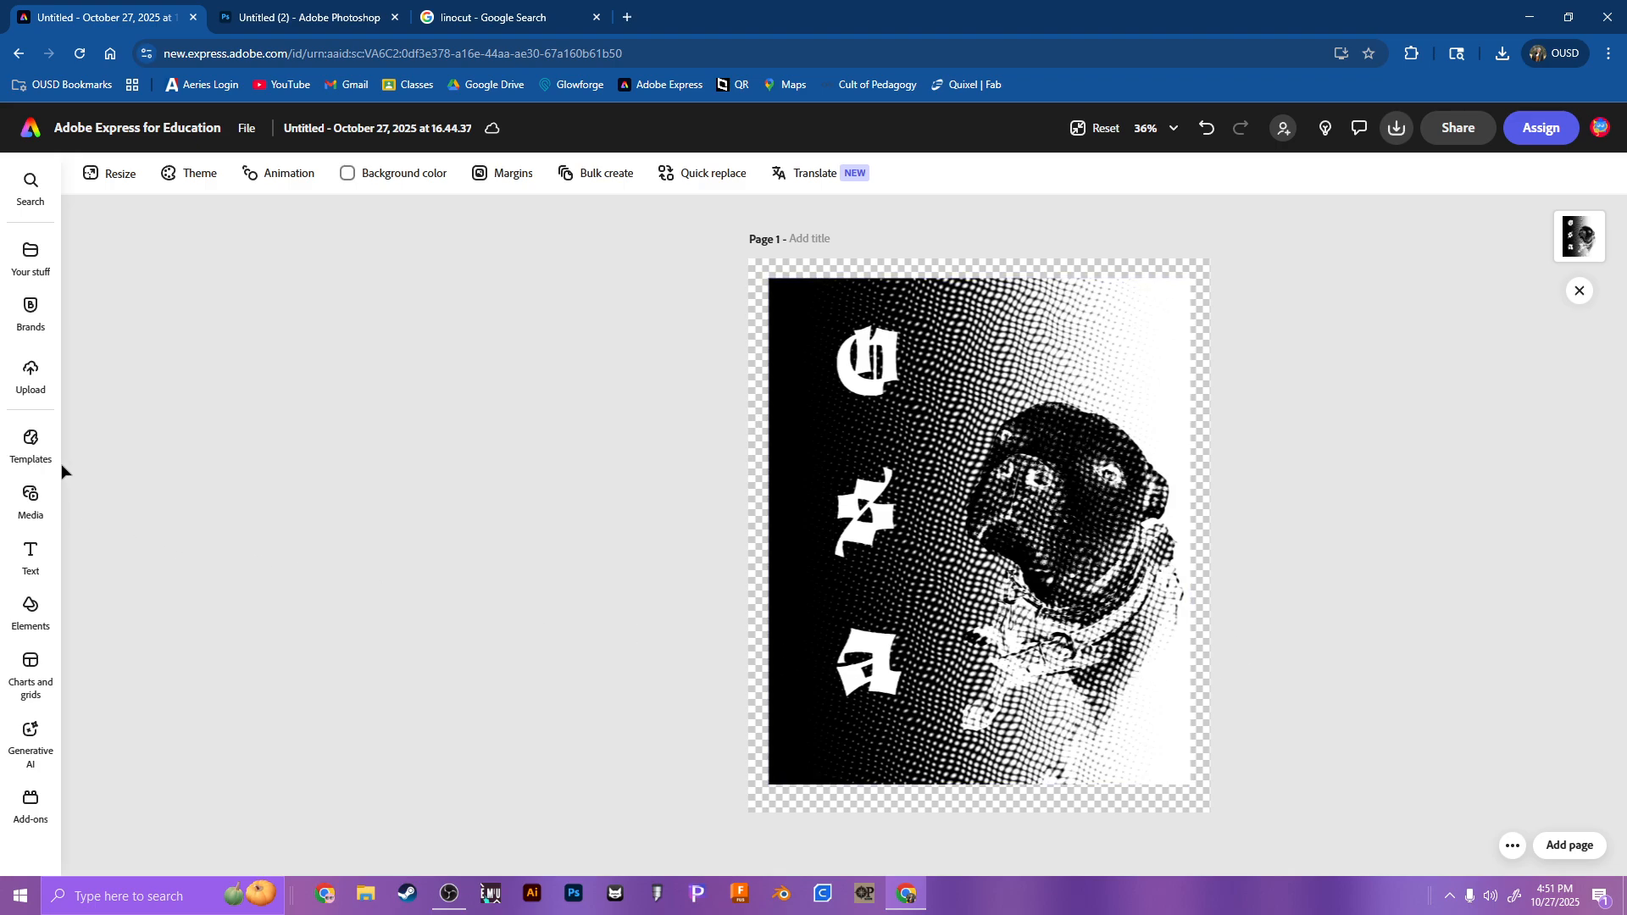
Step: Add an outlined square from the rectangle shapes to the page
{"action": "left_click", "coordinate": [30, 609]}
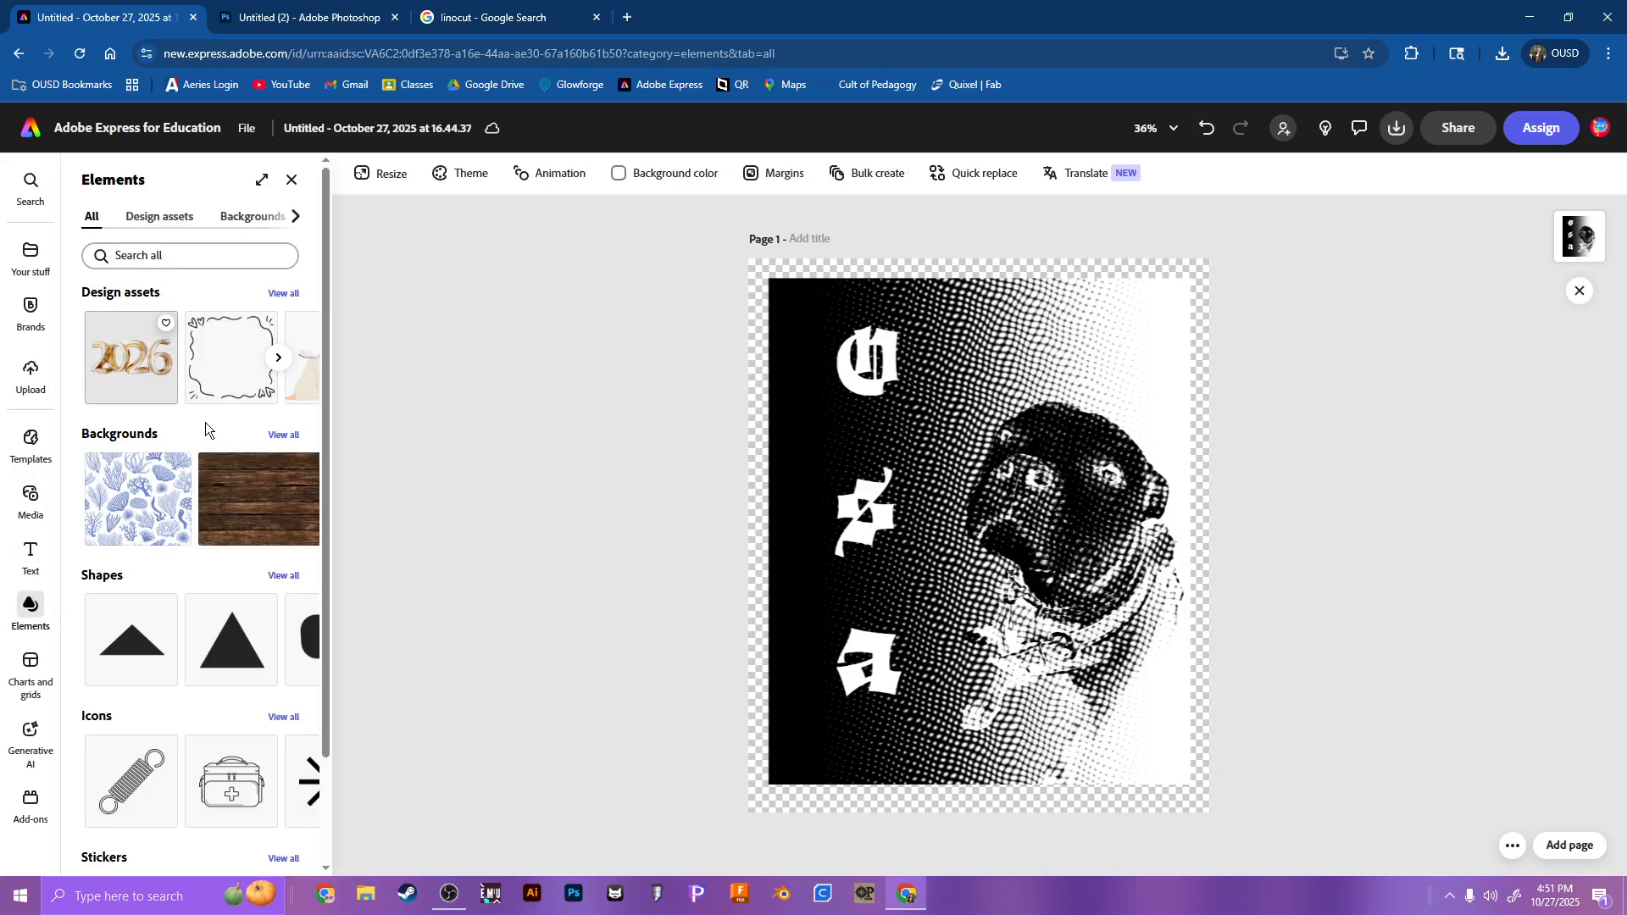
{"action": "scroll", "coordinate": [273, 593], "scroll_direction": "down", "scroll_amount": 2}
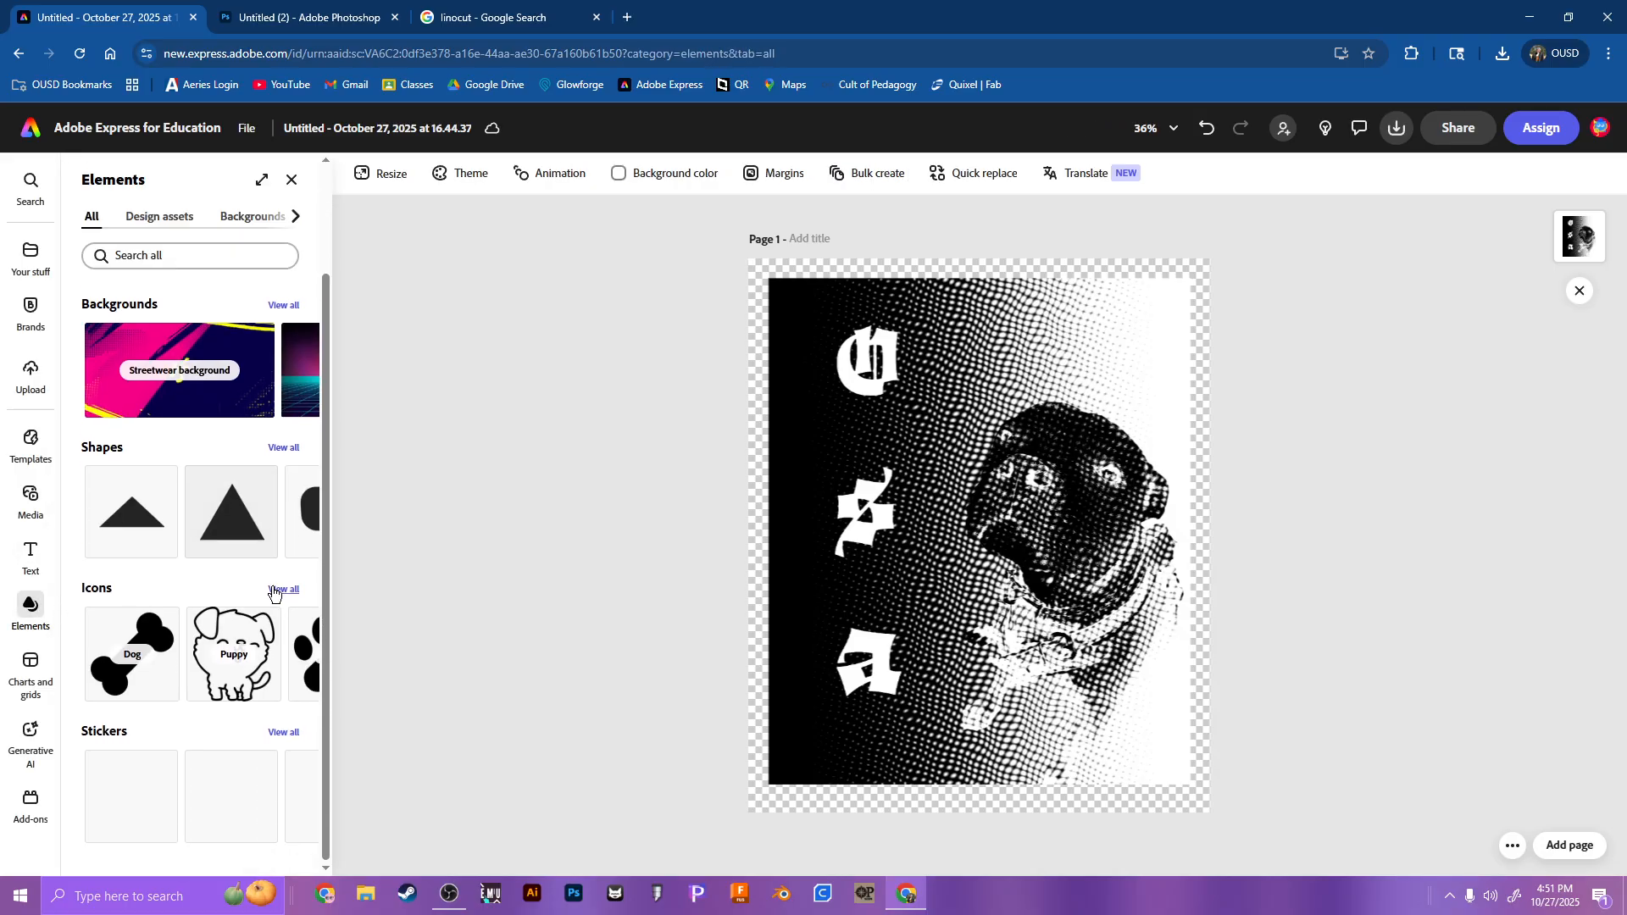
{"action": "left_click", "coordinate": [284, 447]}
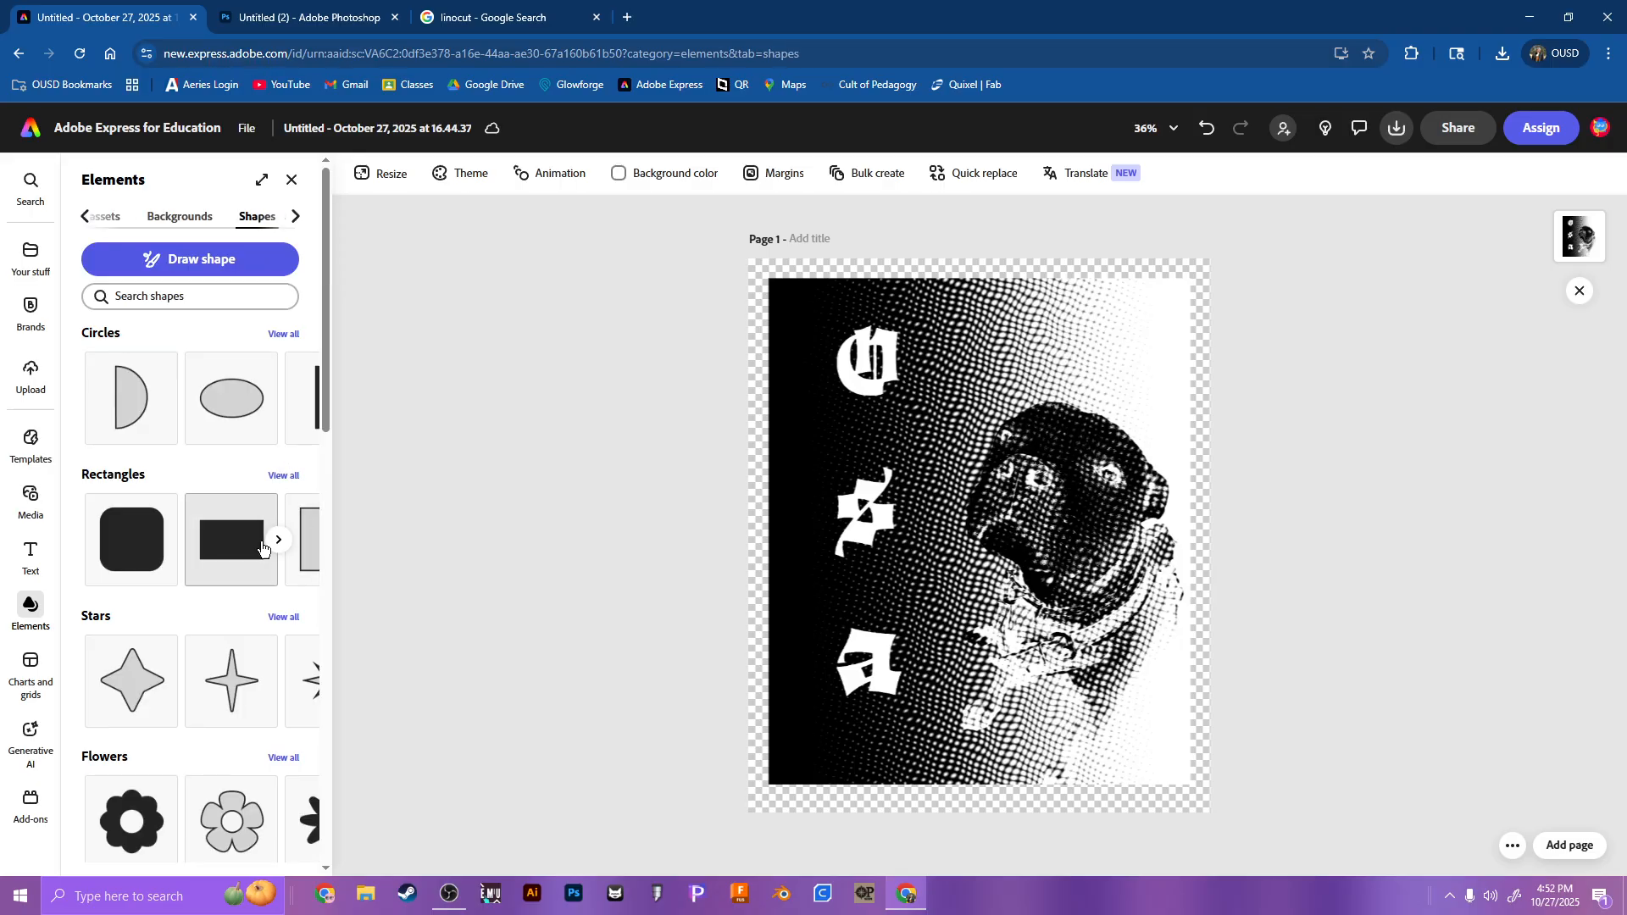
{"action": "left_click", "coordinate": [279, 540]}
{"action": "left_click", "coordinate": [127, 539]}
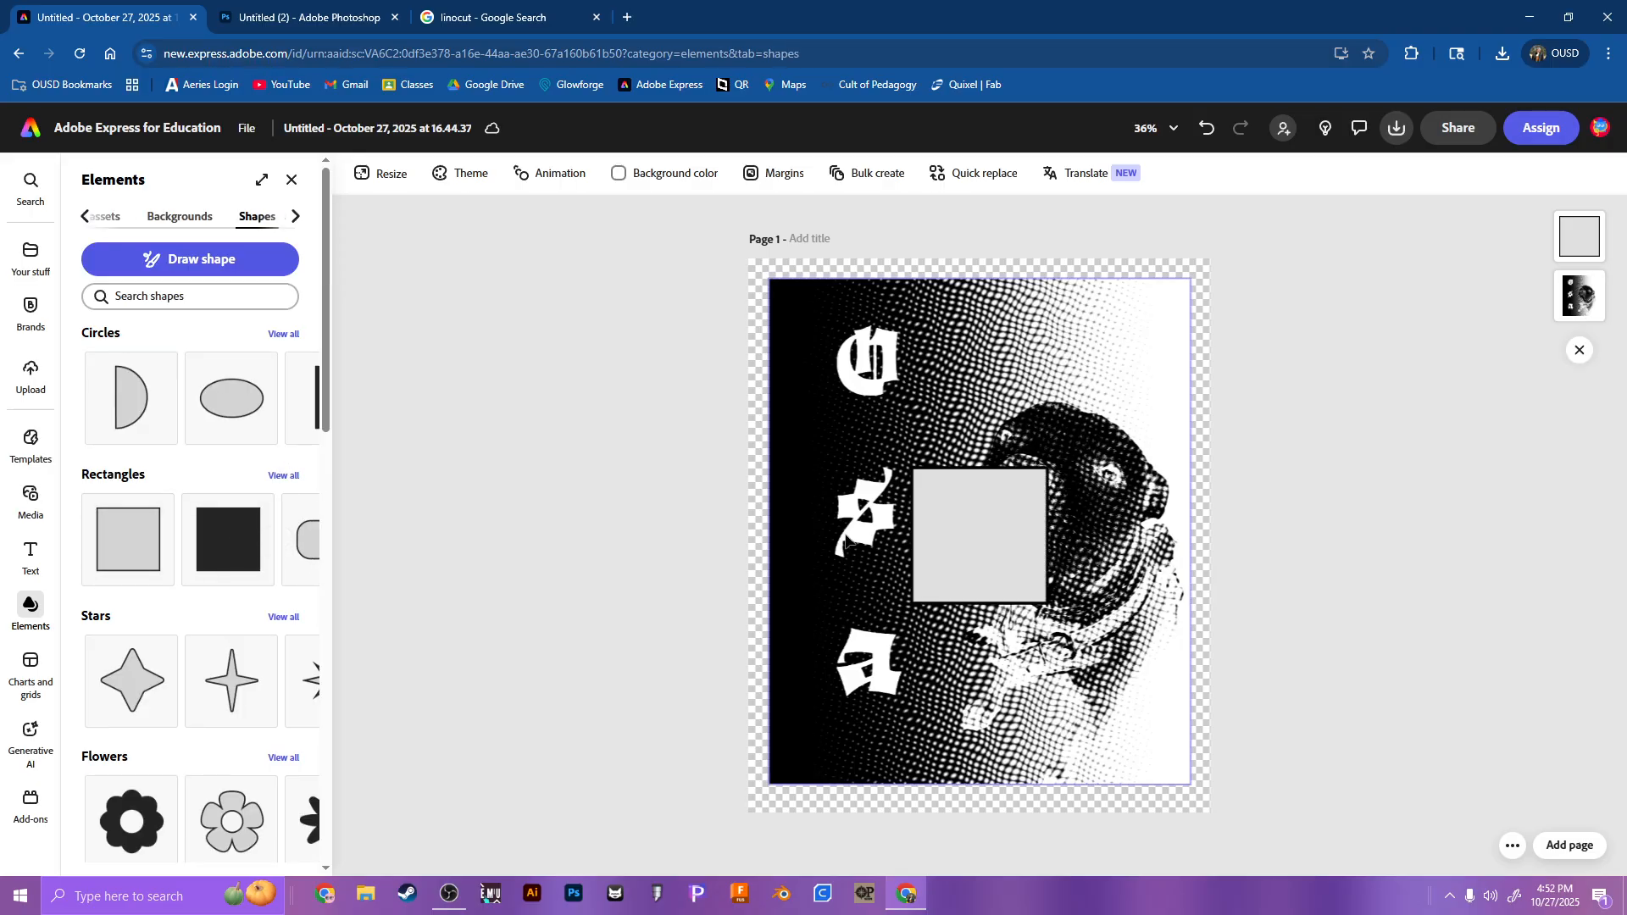
Step: Enlarge the square into a rectangle that reaches all four edges of the page
{"action": "left_click_drag", "start_coordinate": [1047, 602], "coordinate": [1210, 773]}
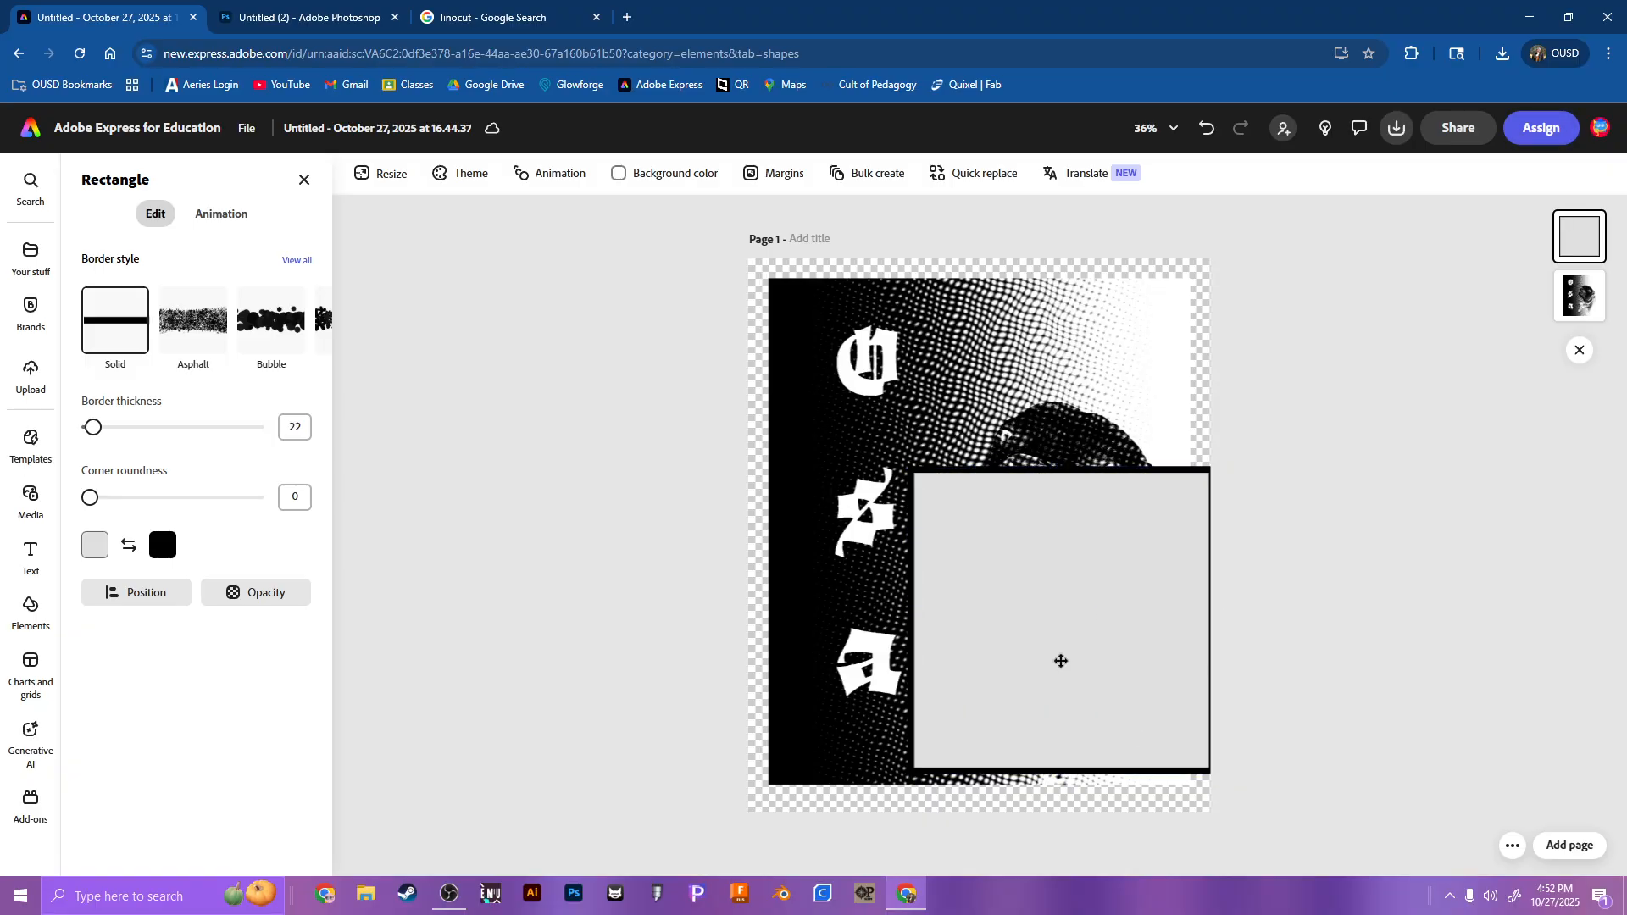
{"action": "left_click_drag", "start_coordinate": [1061, 661], "coordinate": [897, 699]}
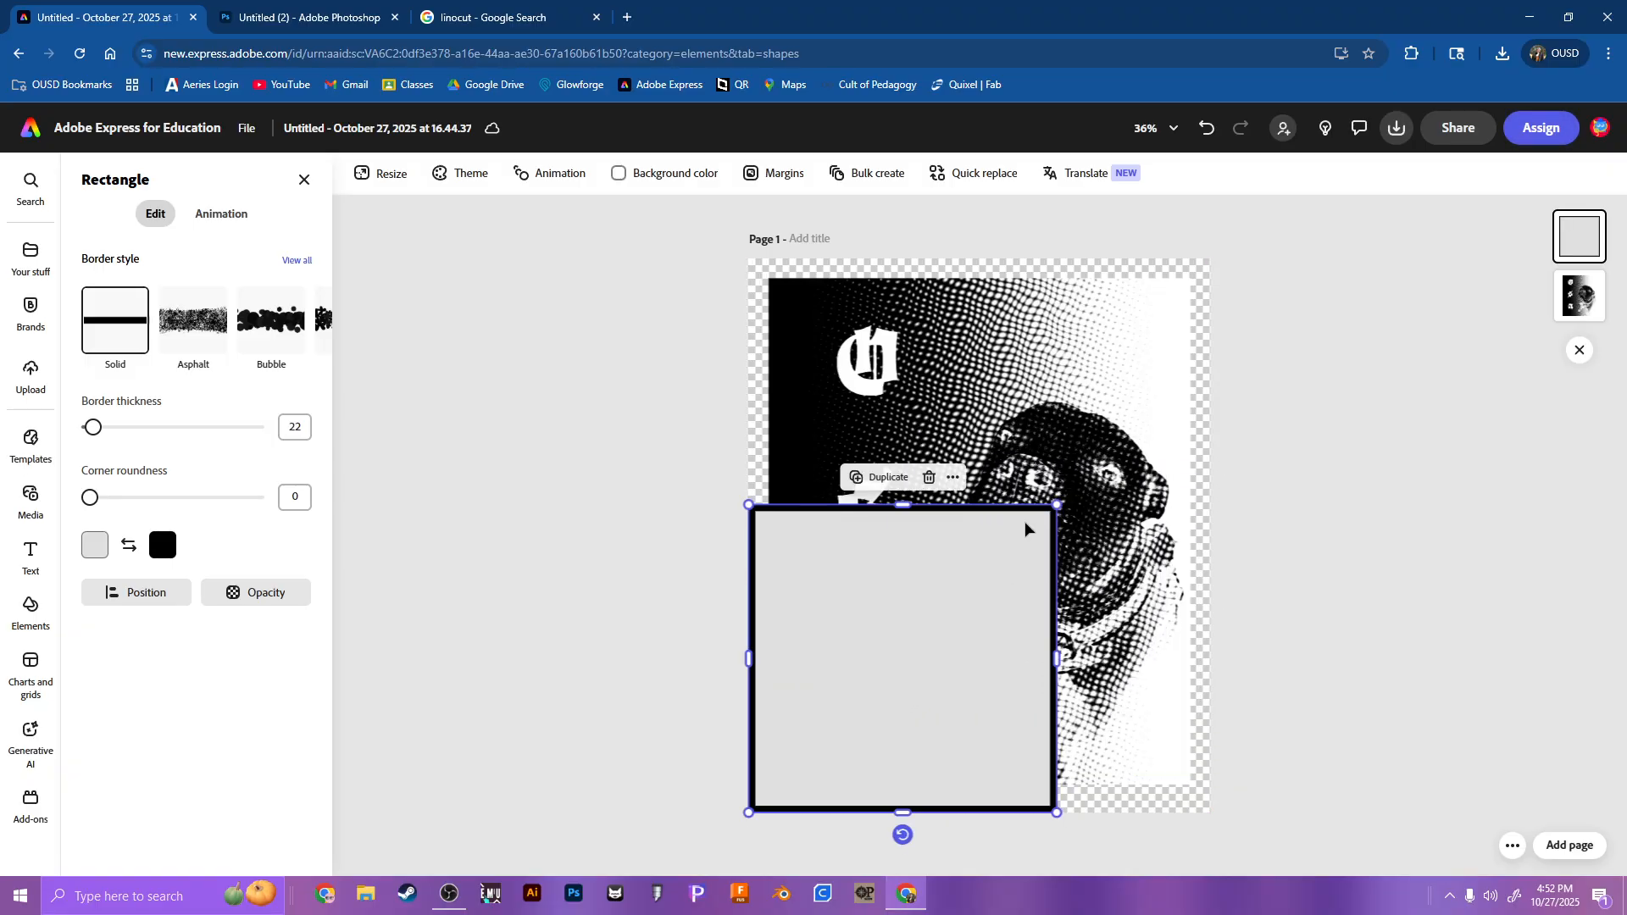
{"action": "mouse_move", "coordinate": [1052, 512]}
{"action": "left_mouse_down"}
{"action": "mouse_move", "coordinate": [1063, 494]}
{"action": "mouse_move", "coordinate": [1051, 512]}
{"action": "left_mouse_up"}
{"action": "left_click_drag", "start_coordinate": [907, 504], "coordinate": [904, 259]}
{"action": "left_click_drag", "start_coordinate": [1059, 553], "coordinate": [1212, 551]}
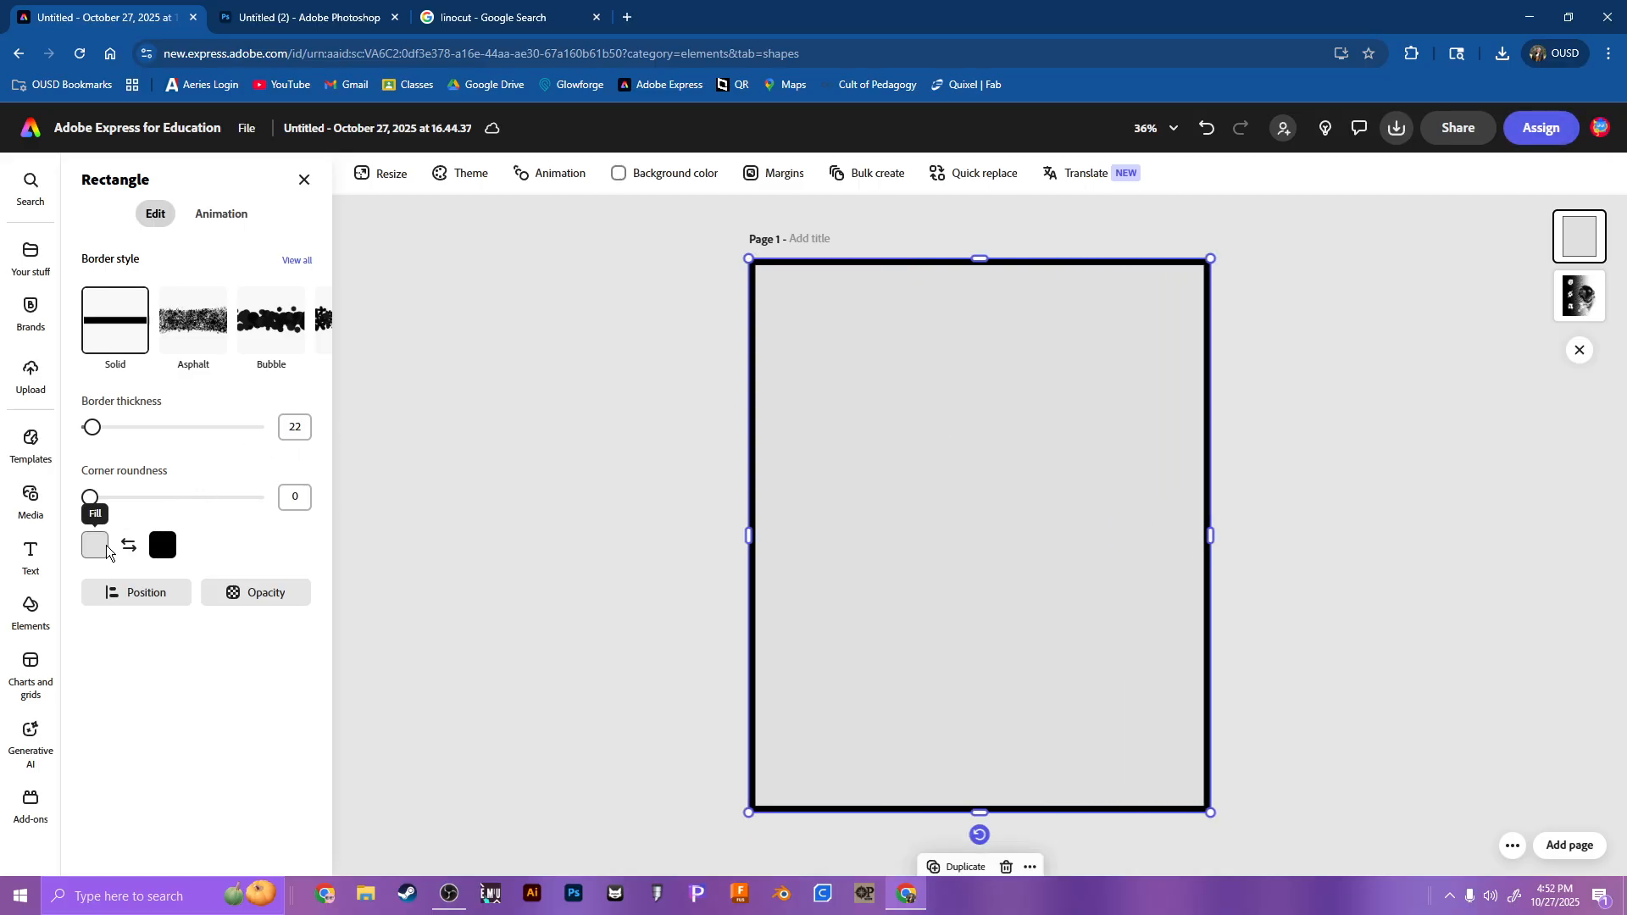
Step: Remove the rectangle's fill, make its border red and reduce the border thickness to a hairline outline
{"action": "left_click", "coordinate": [95, 545]}
{"action": "left_click", "coordinate": [145, 482]}
{"action": "left_click", "coordinate": [95, 543]}
{"action": "left_click", "coordinate": [153, 544]}
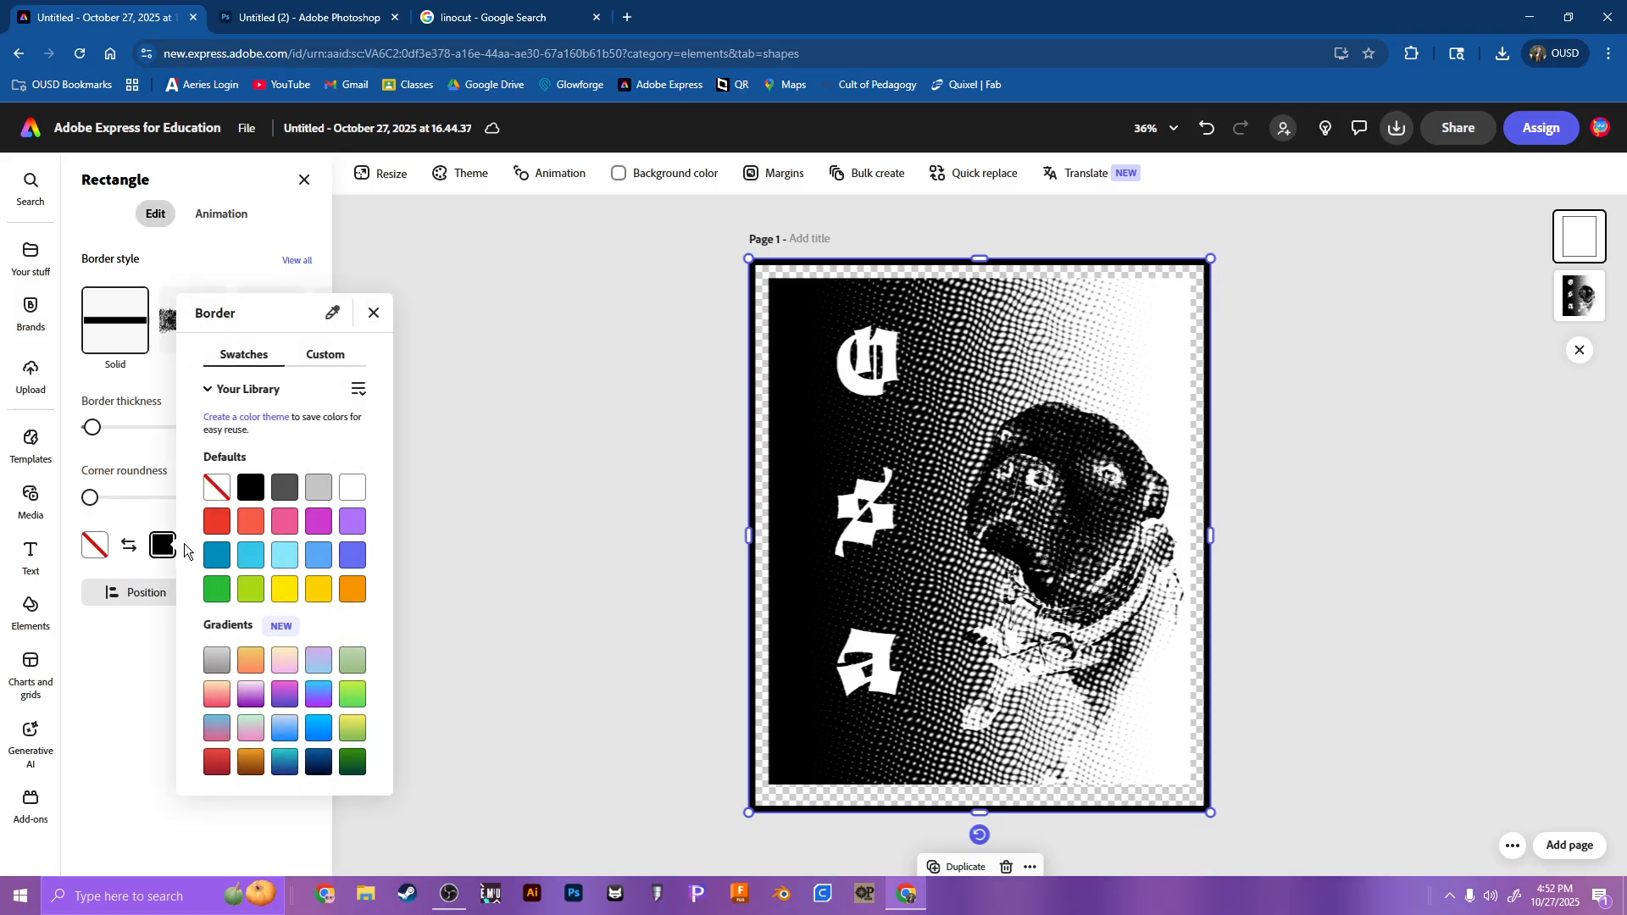
{"action": "left_click", "coordinate": [216, 527]}
{"action": "left_click", "coordinate": [95, 488]}
{"action": "left_click_drag", "start_coordinate": [88, 430], "coordinate": [67, 437]}
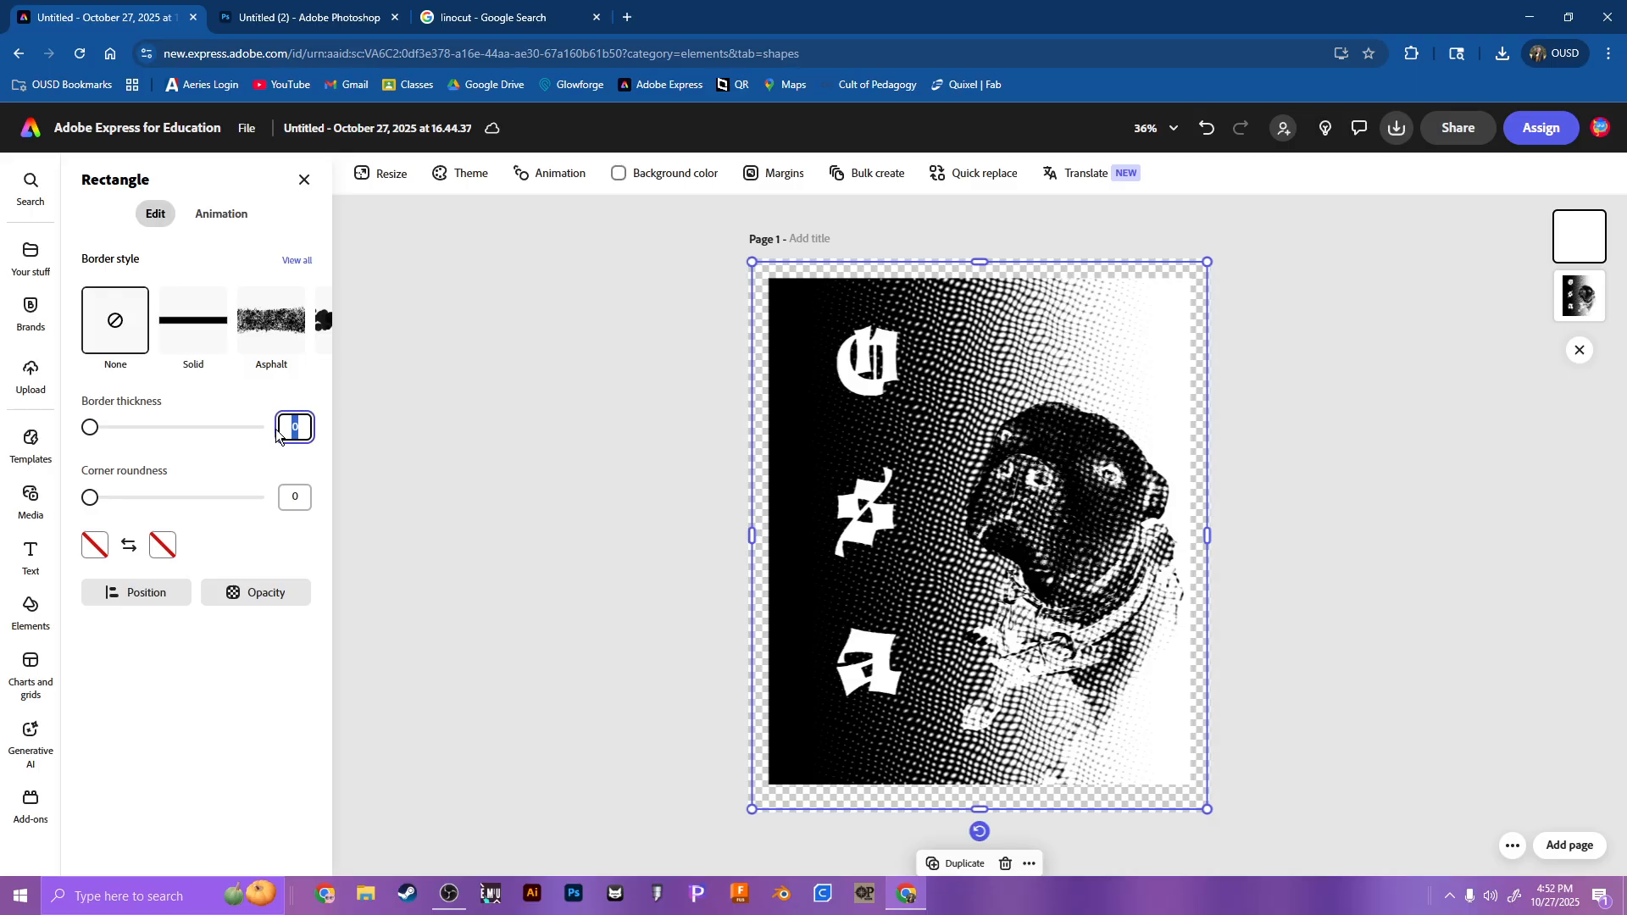
{"action": "left_click", "coordinate": [419, 424]}
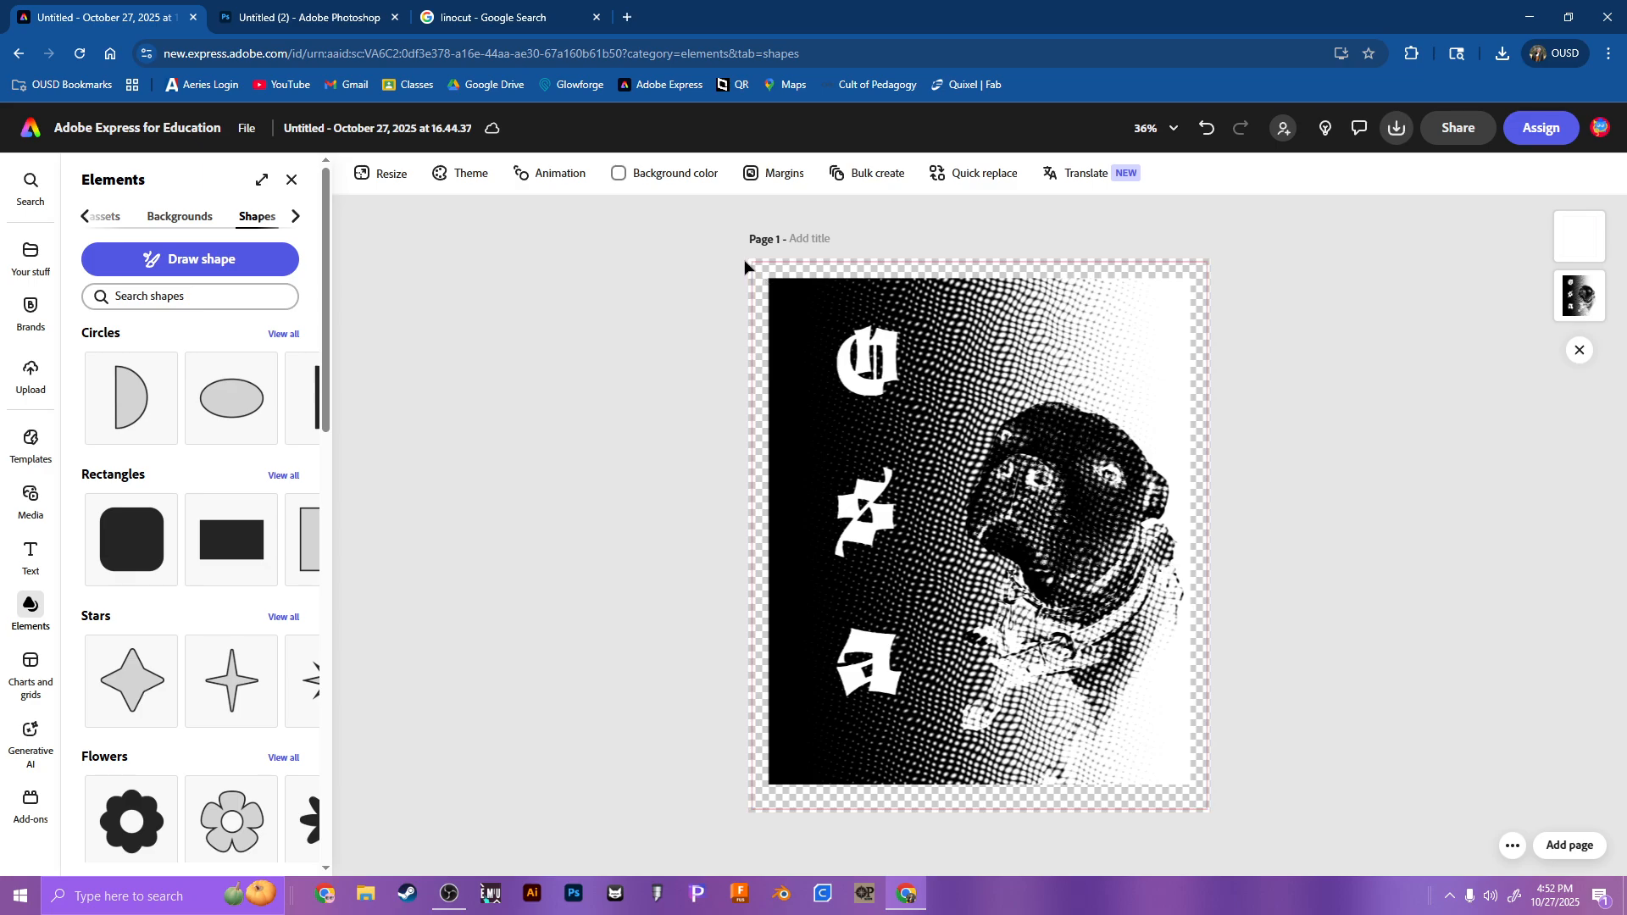
{"action": "left_click", "coordinate": [923, 425]}
{"action": "left_click", "coordinate": [1402, 382]}
Step: Download the design as a PDF Standard file
{"action": "left_click", "coordinate": [1401, 136]}
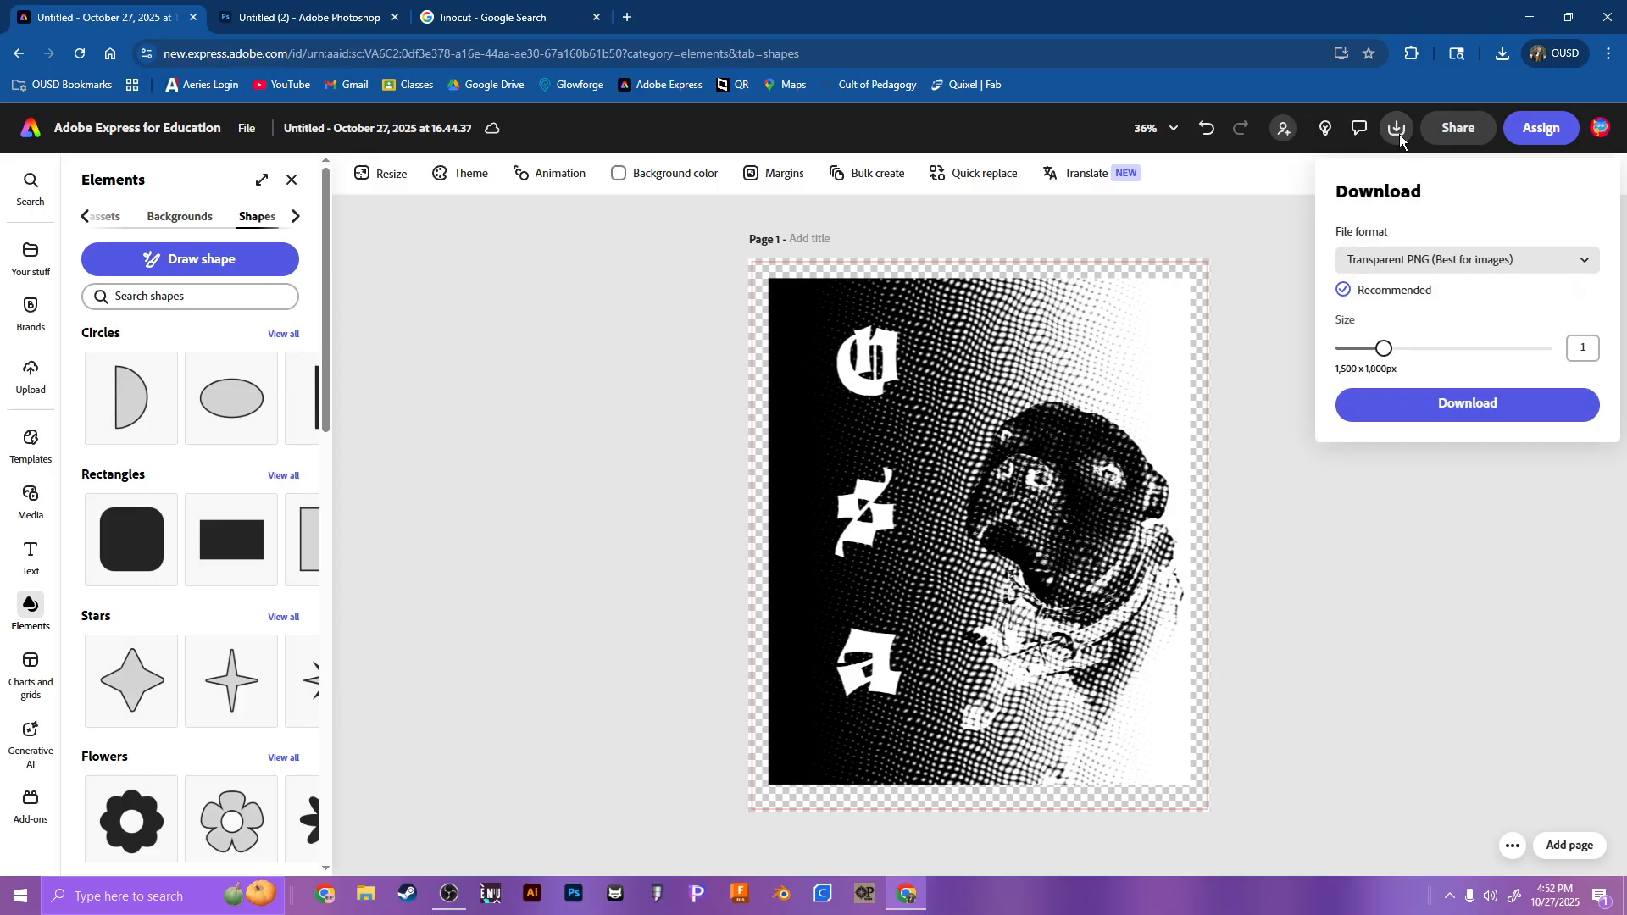
{"action": "left_click", "coordinate": [1400, 258]}
{"action": "left_click", "coordinate": [1400, 350]}
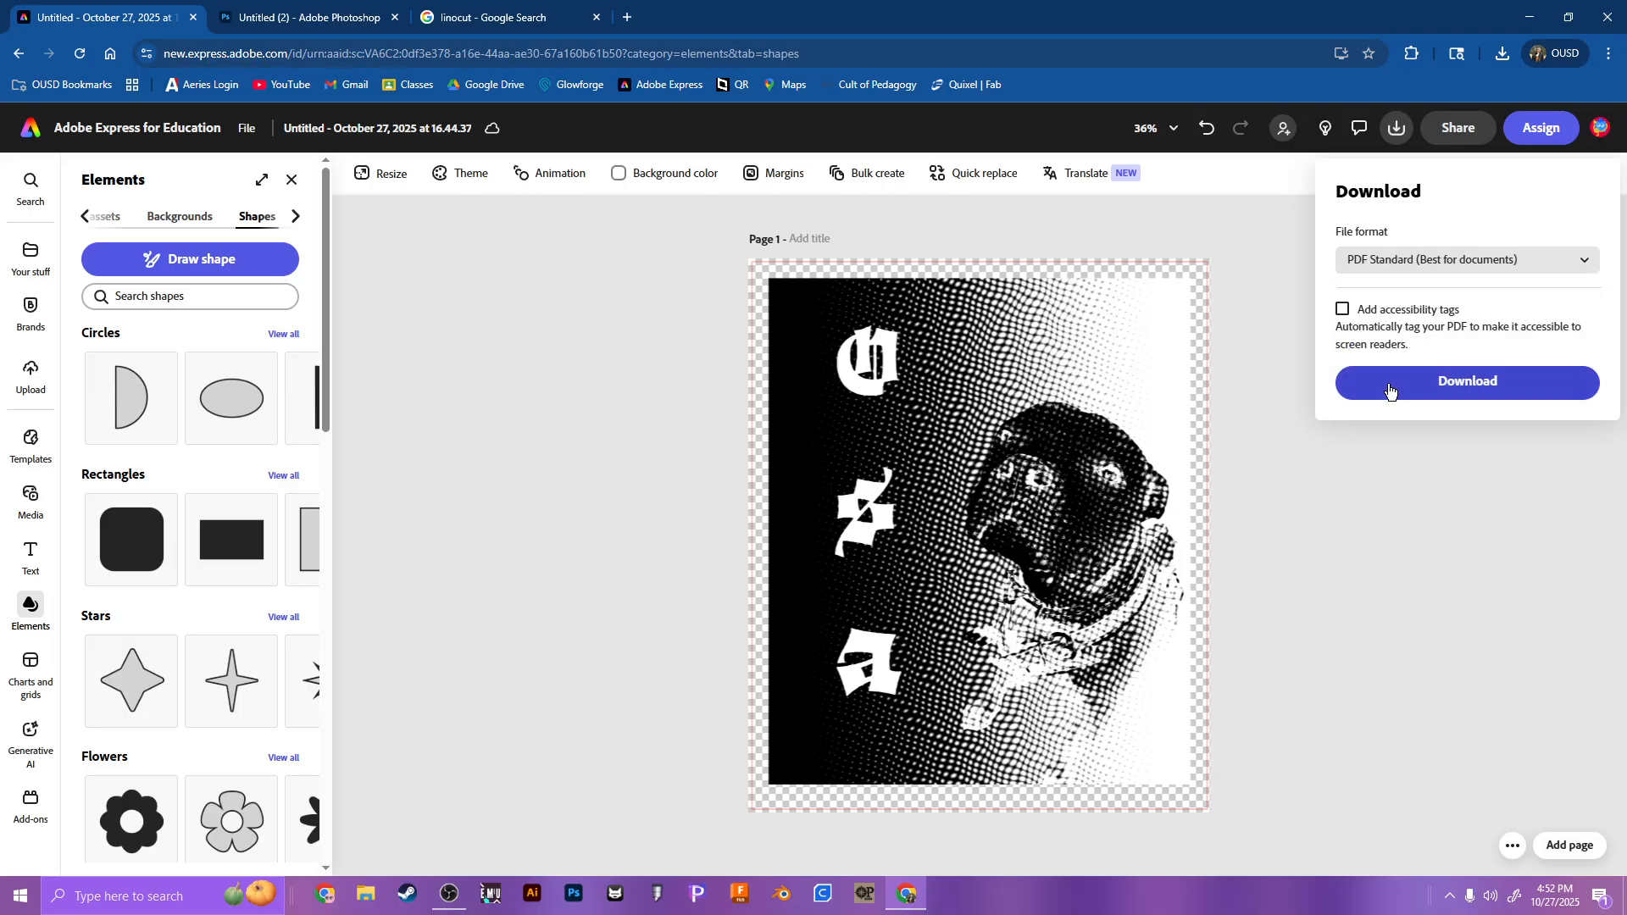
{"action": "left_click", "coordinate": [1373, 379]}
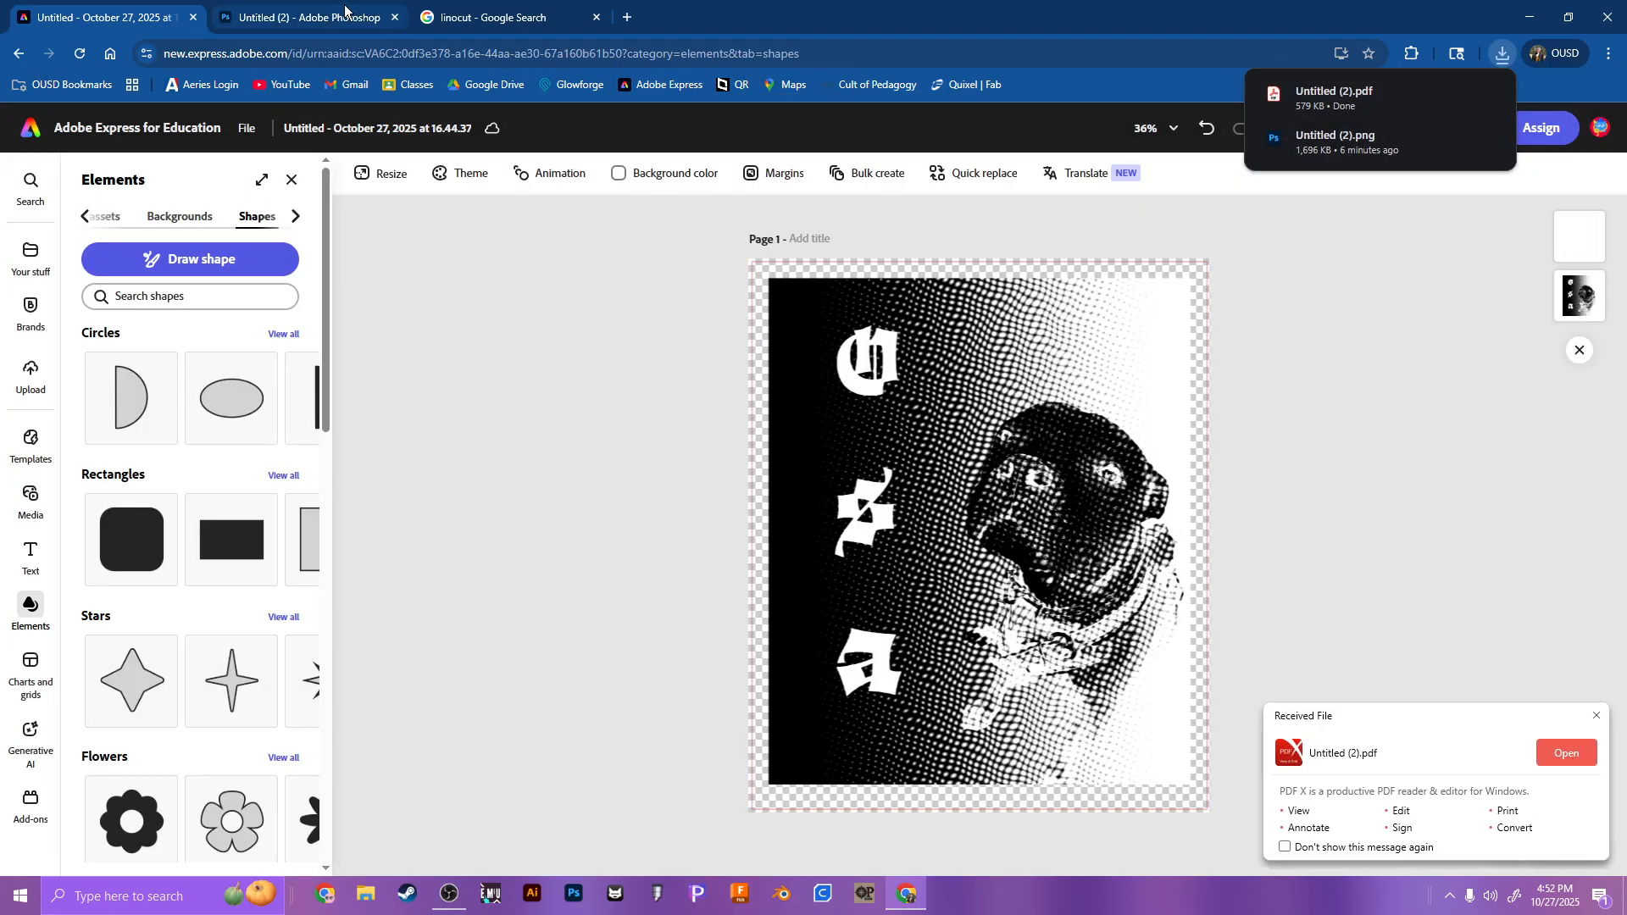
Step: Switch to the Photoshop browser tab and load app.glowforge.com in it
{"action": "left_click", "coordinate": [345, 10]}
{"action": "left_click", "coordinate": [402, 46]}
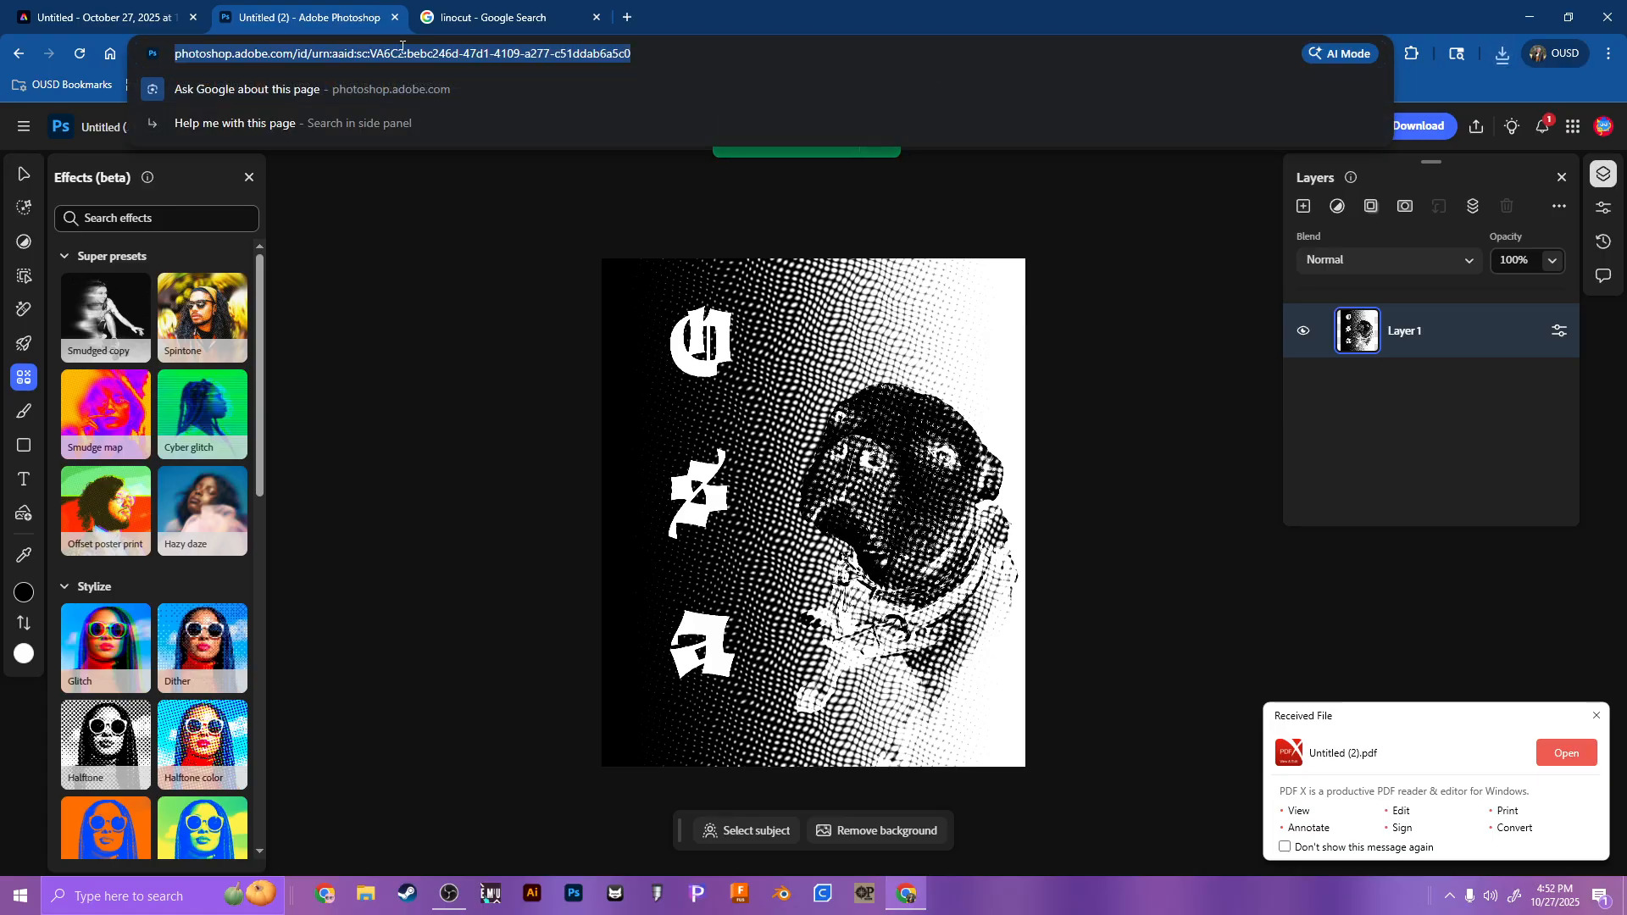
{"action": "type", "text": "glo"}
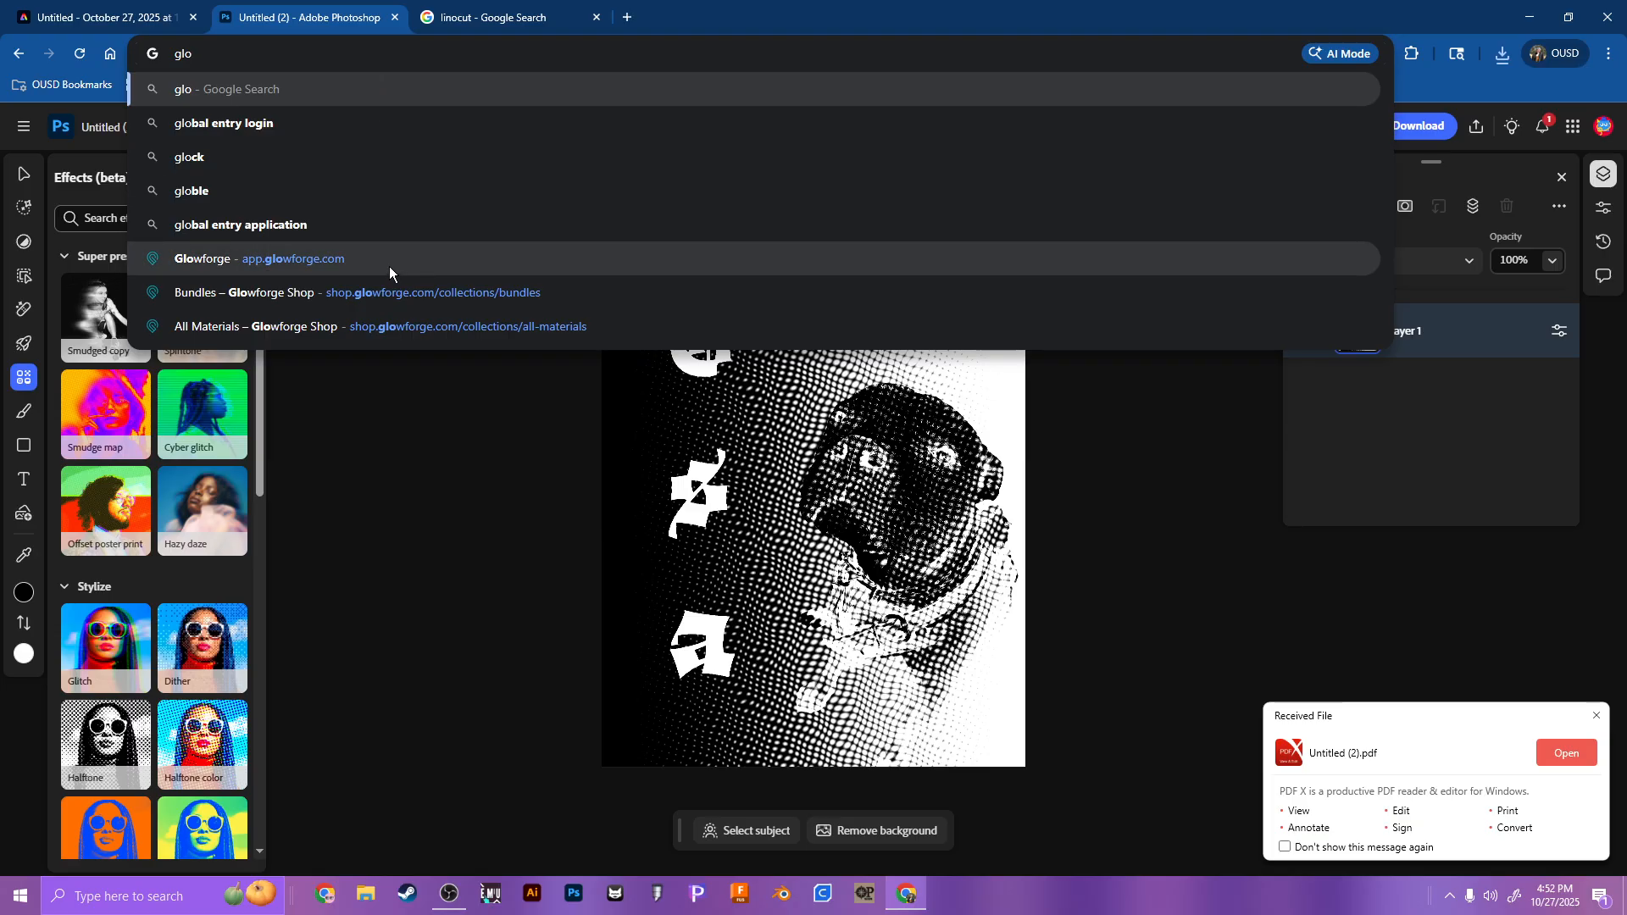
{"action": "left_click", "coordinate": [389, 266]}
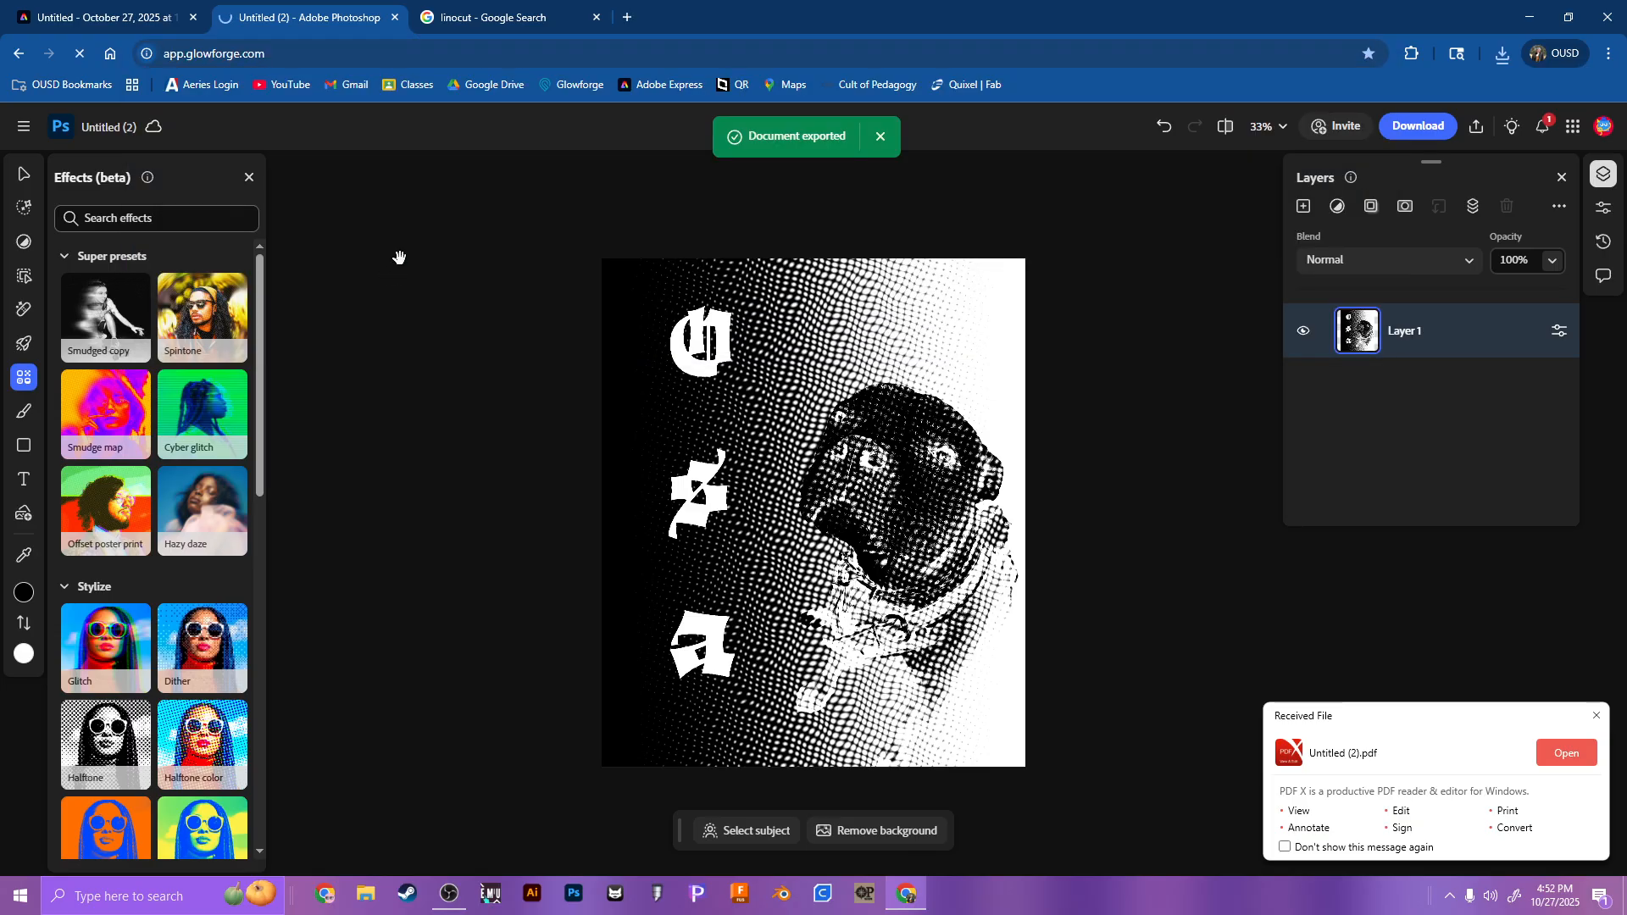
{"action": "left_click", "coordinate": [787, 541]}
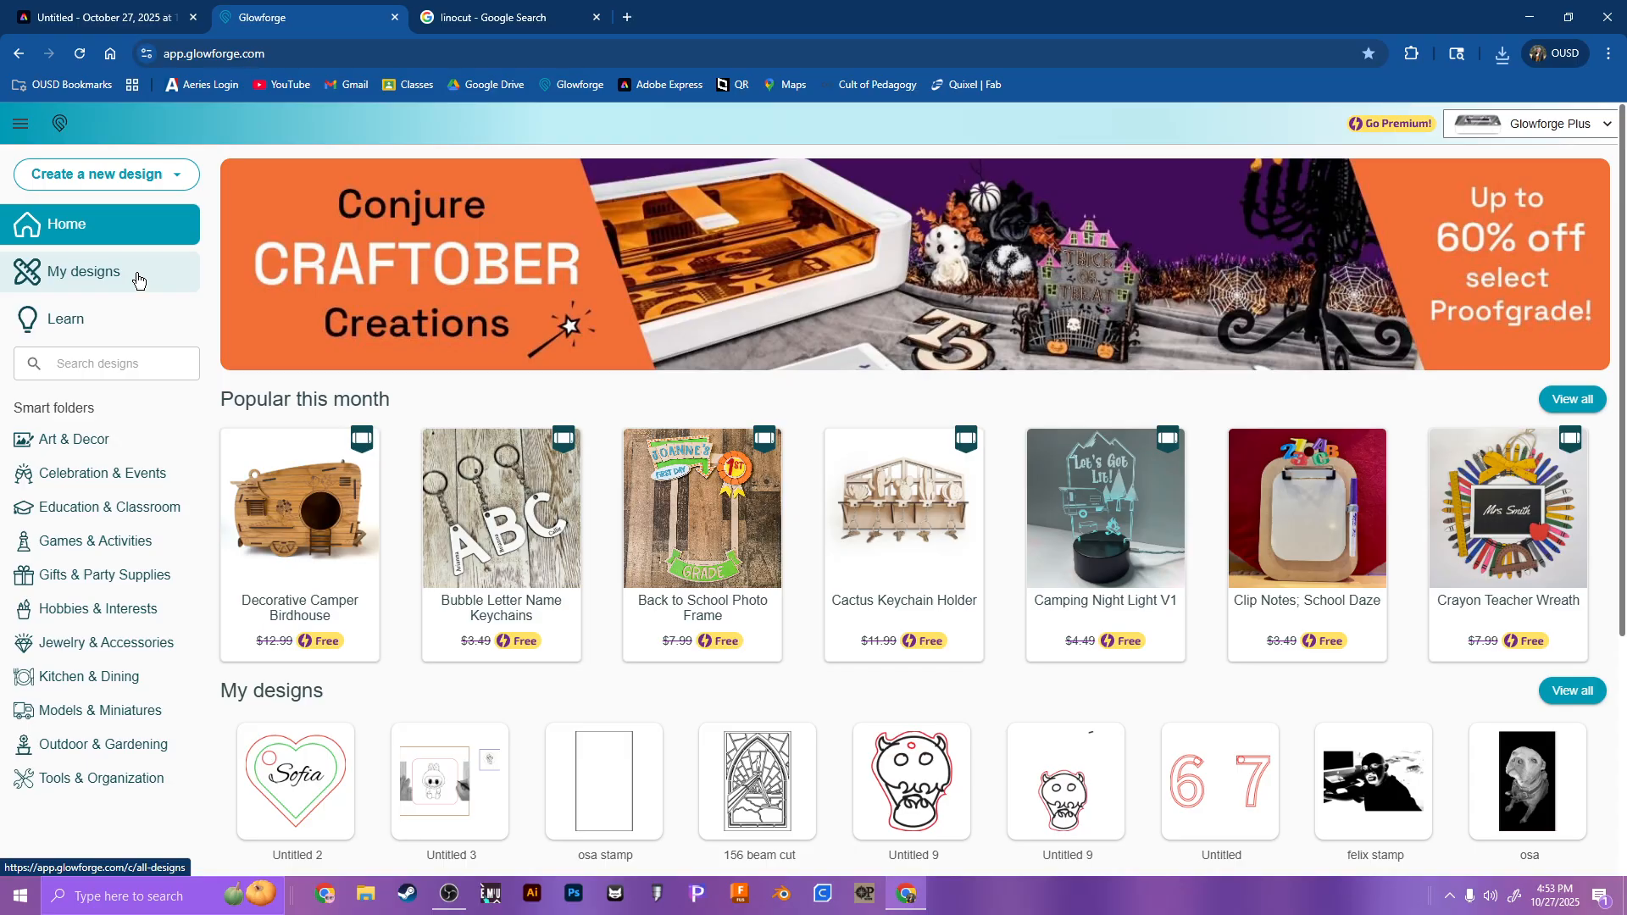
Step: Create a new Glowforge design by uploading the downloaded Untitled (2).pdf
{"action": "left_click", "coordinate": [135, 184]}
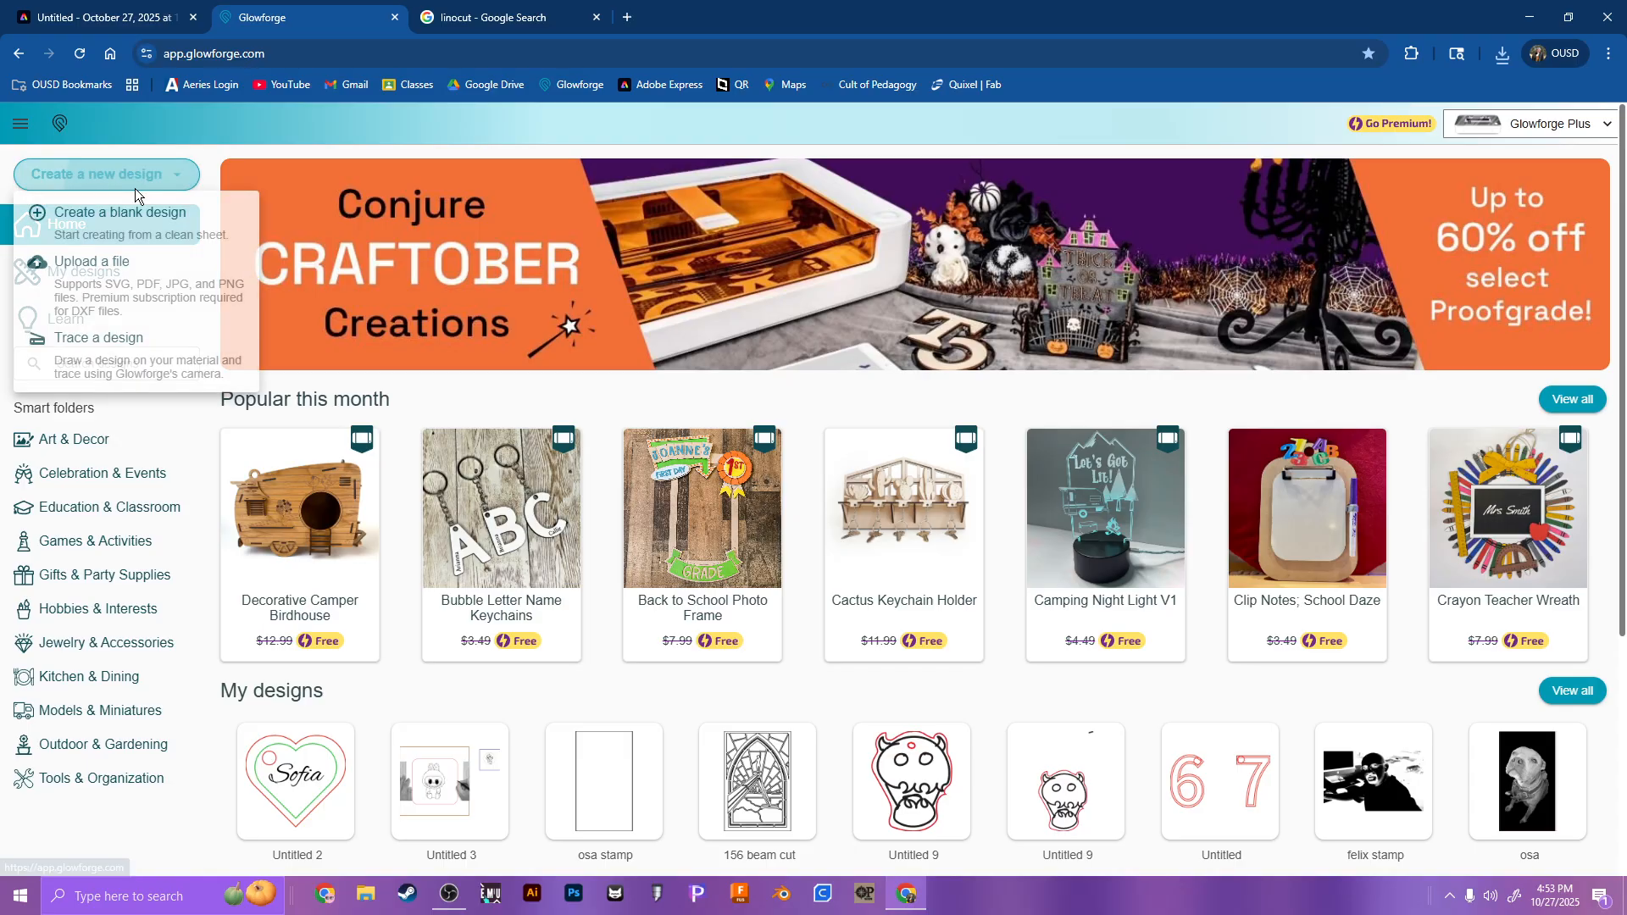
{"action": "left_click", "coordinate": [181, 278]}
{"action": "double_click", "coordinate": [225, 176]}
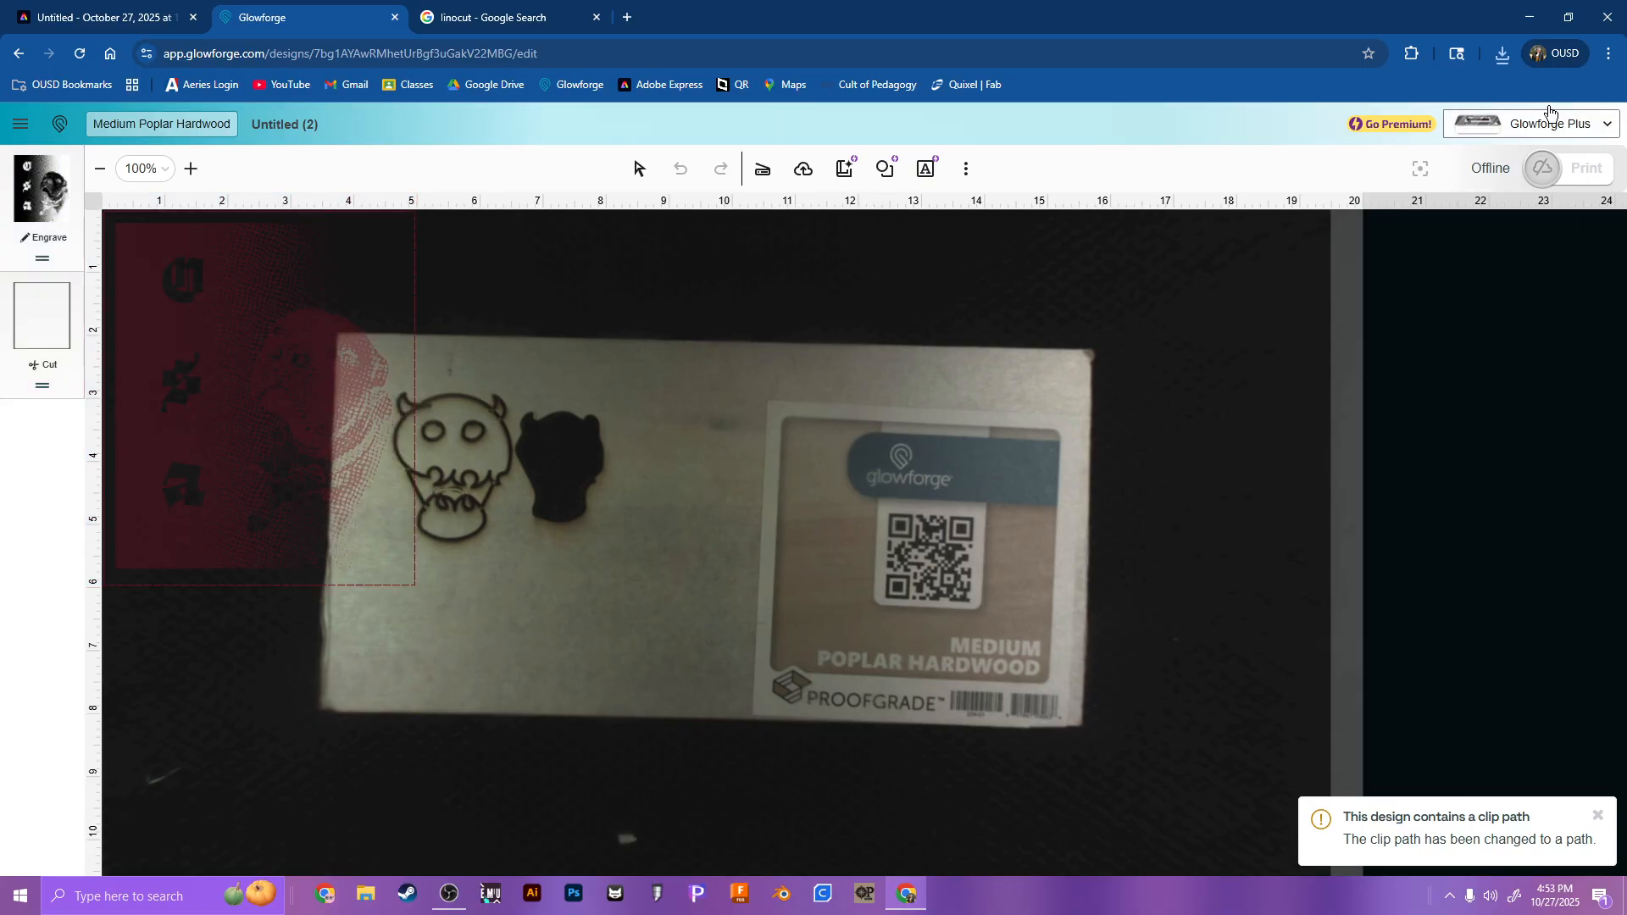
Step: Switch the printer to Rudsdale FabLab and Design Class, and back to Glowforge Plus
{"action": "left_click", "coordinate": [1528, 125]}
{"action": "left_click", "coordinate": [1314, 424]}
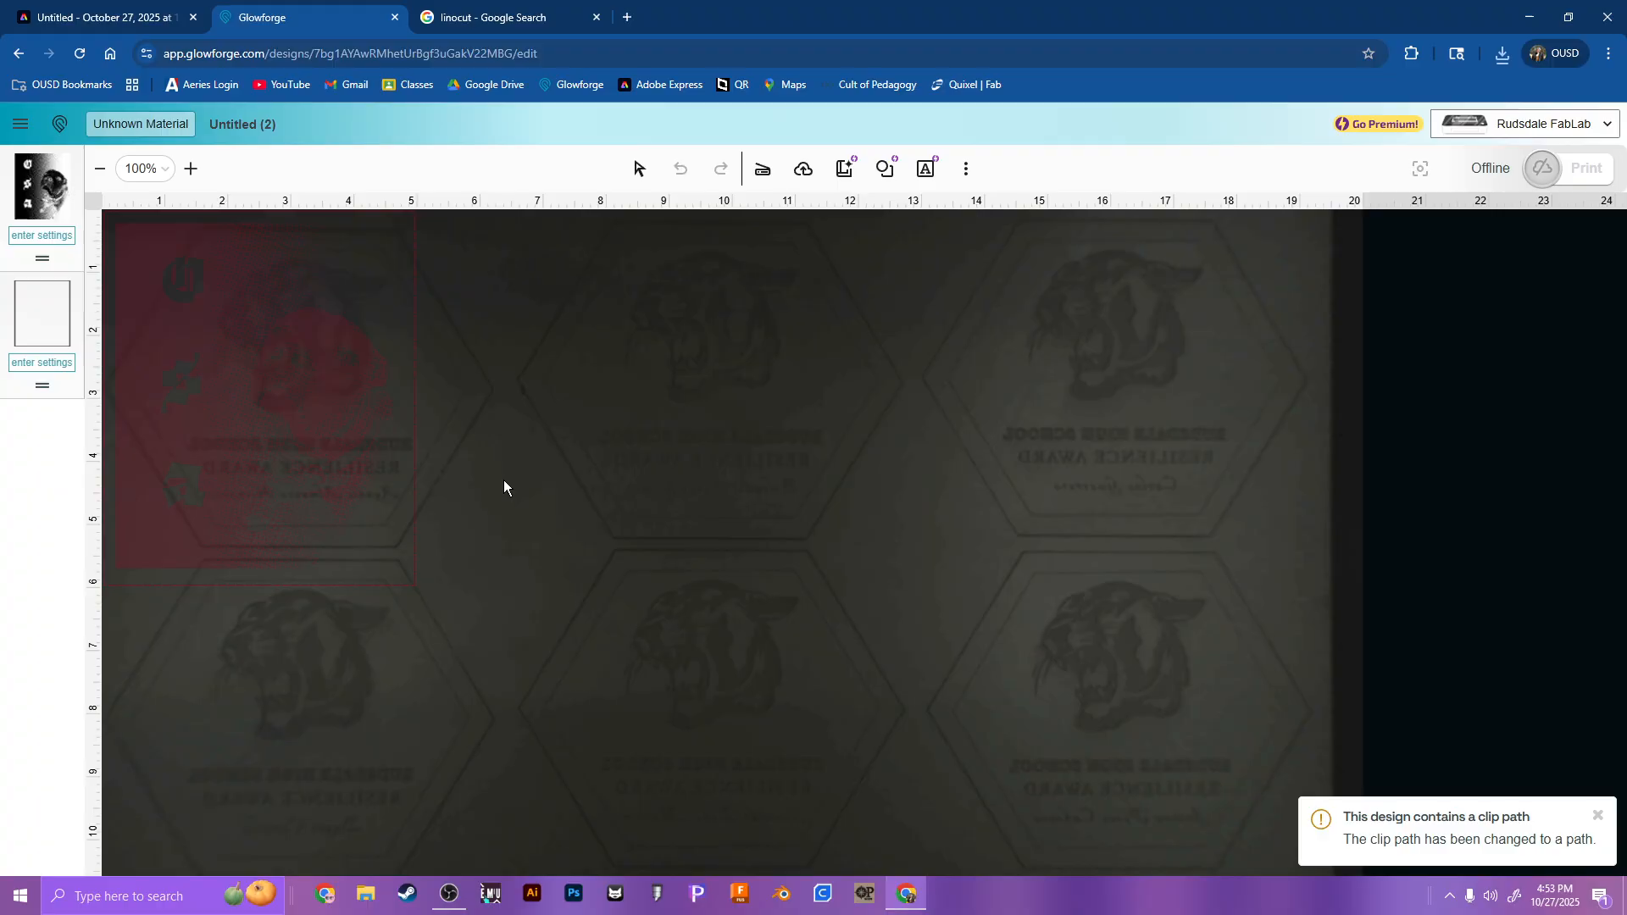
{"action": "left_click", "coordinate": [1407, 293]}
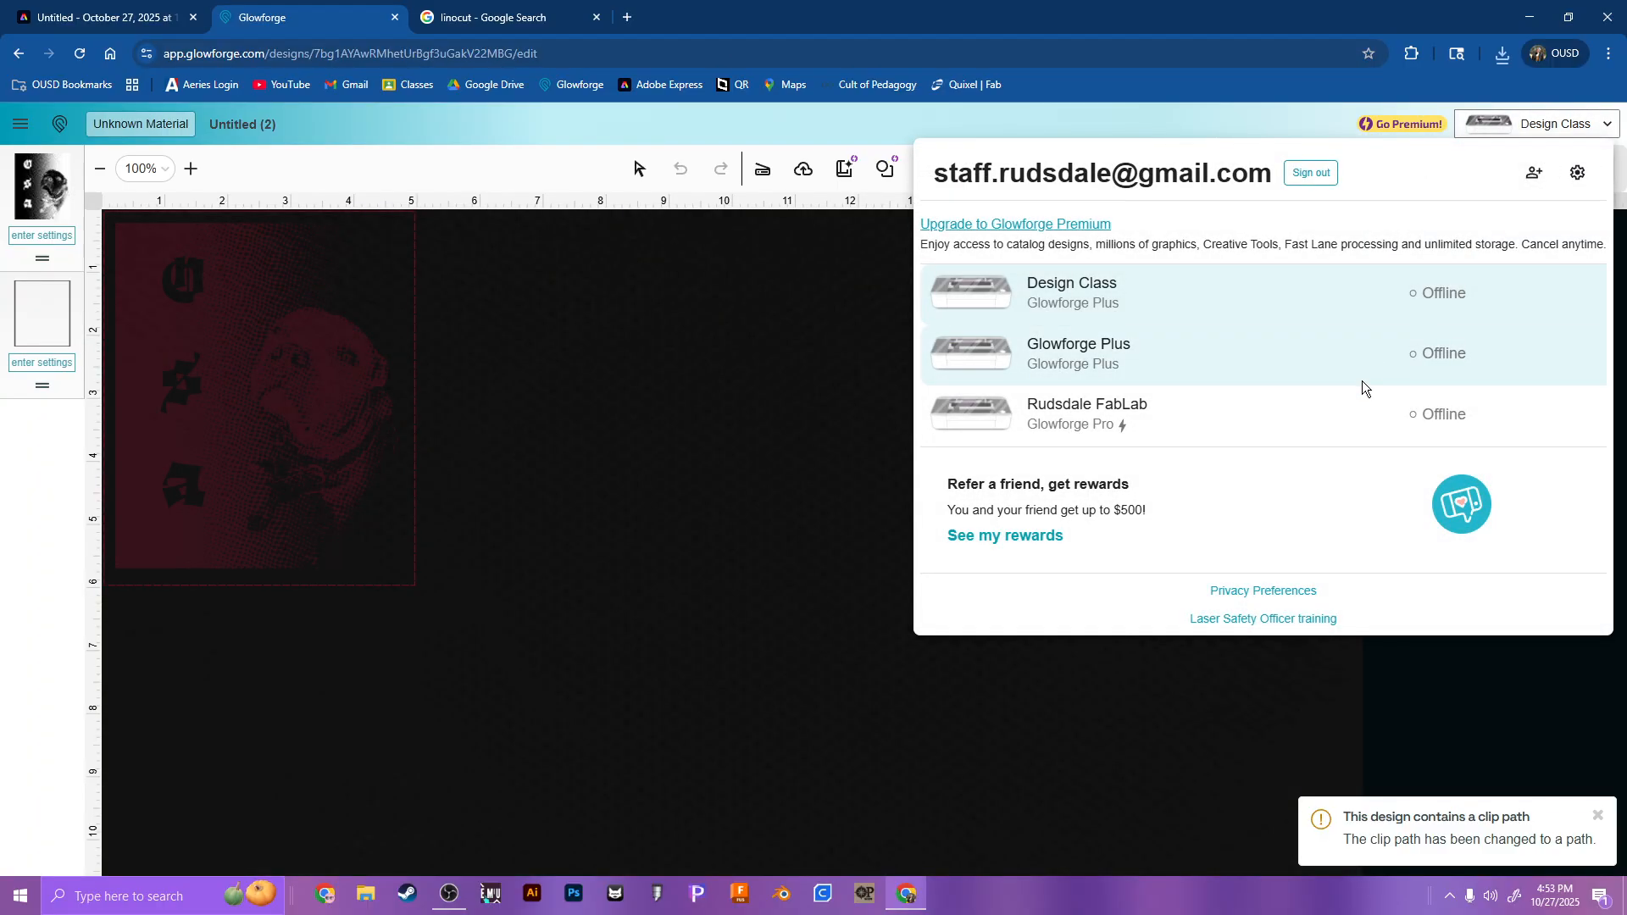
{"action": "left_click", "coordinate": [1358, 373]}
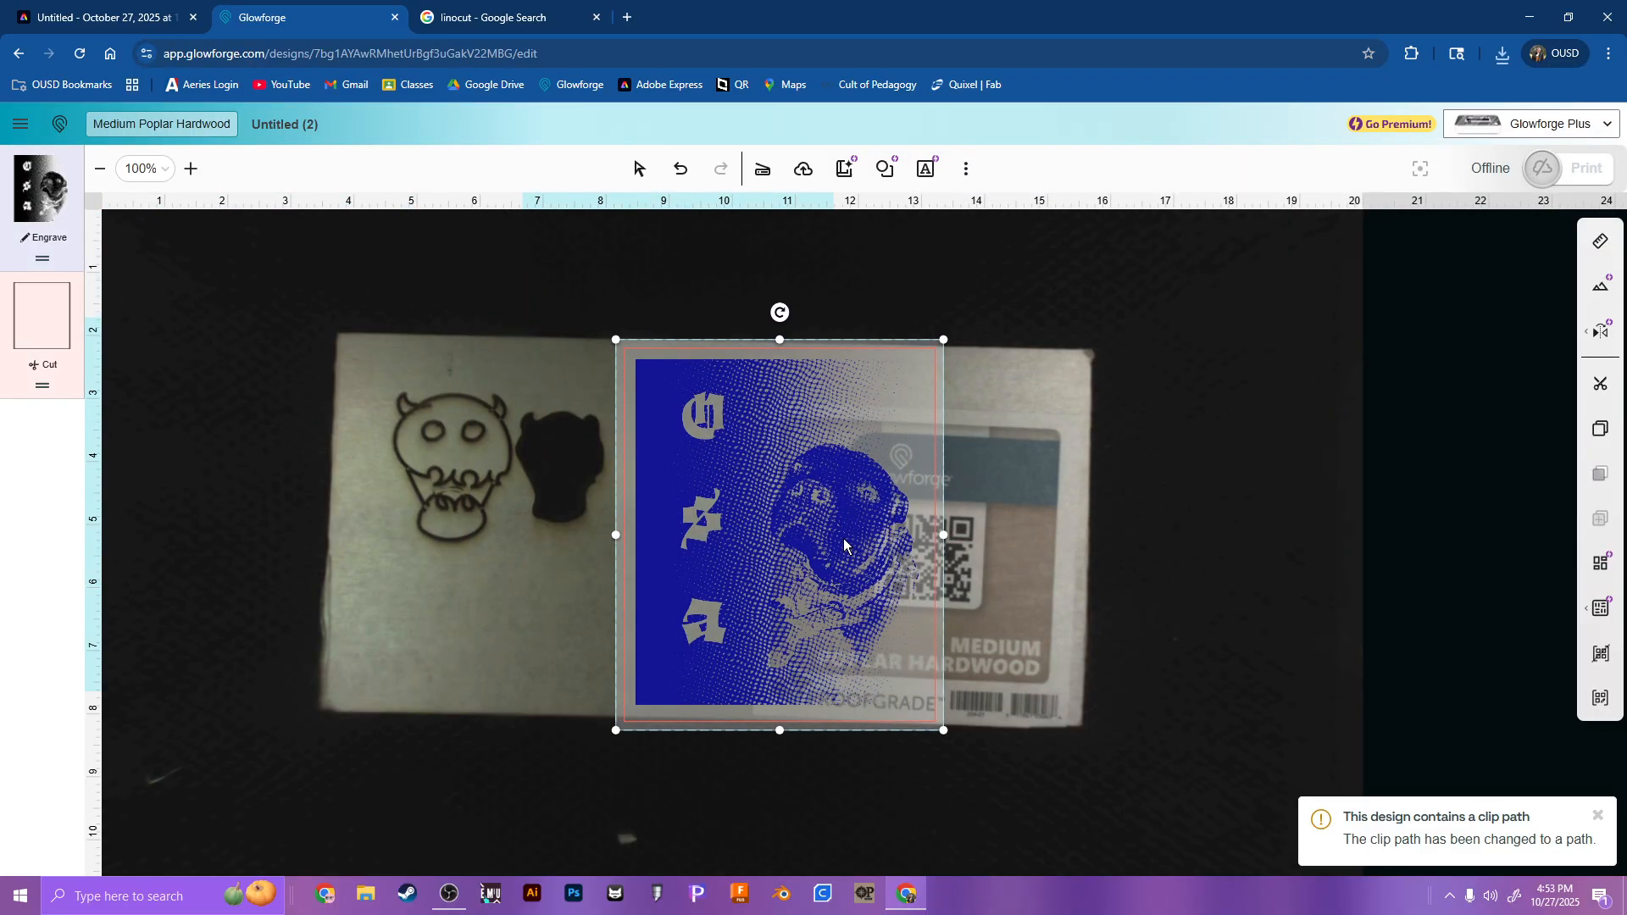
Step: Place the dog design over the right half of the poplar hardwood sheet and shrink it to fit the sheet's height
{"action": "left_click_drag", "start_coordinate": [1002, 340], "coordinate": [978, 369]}
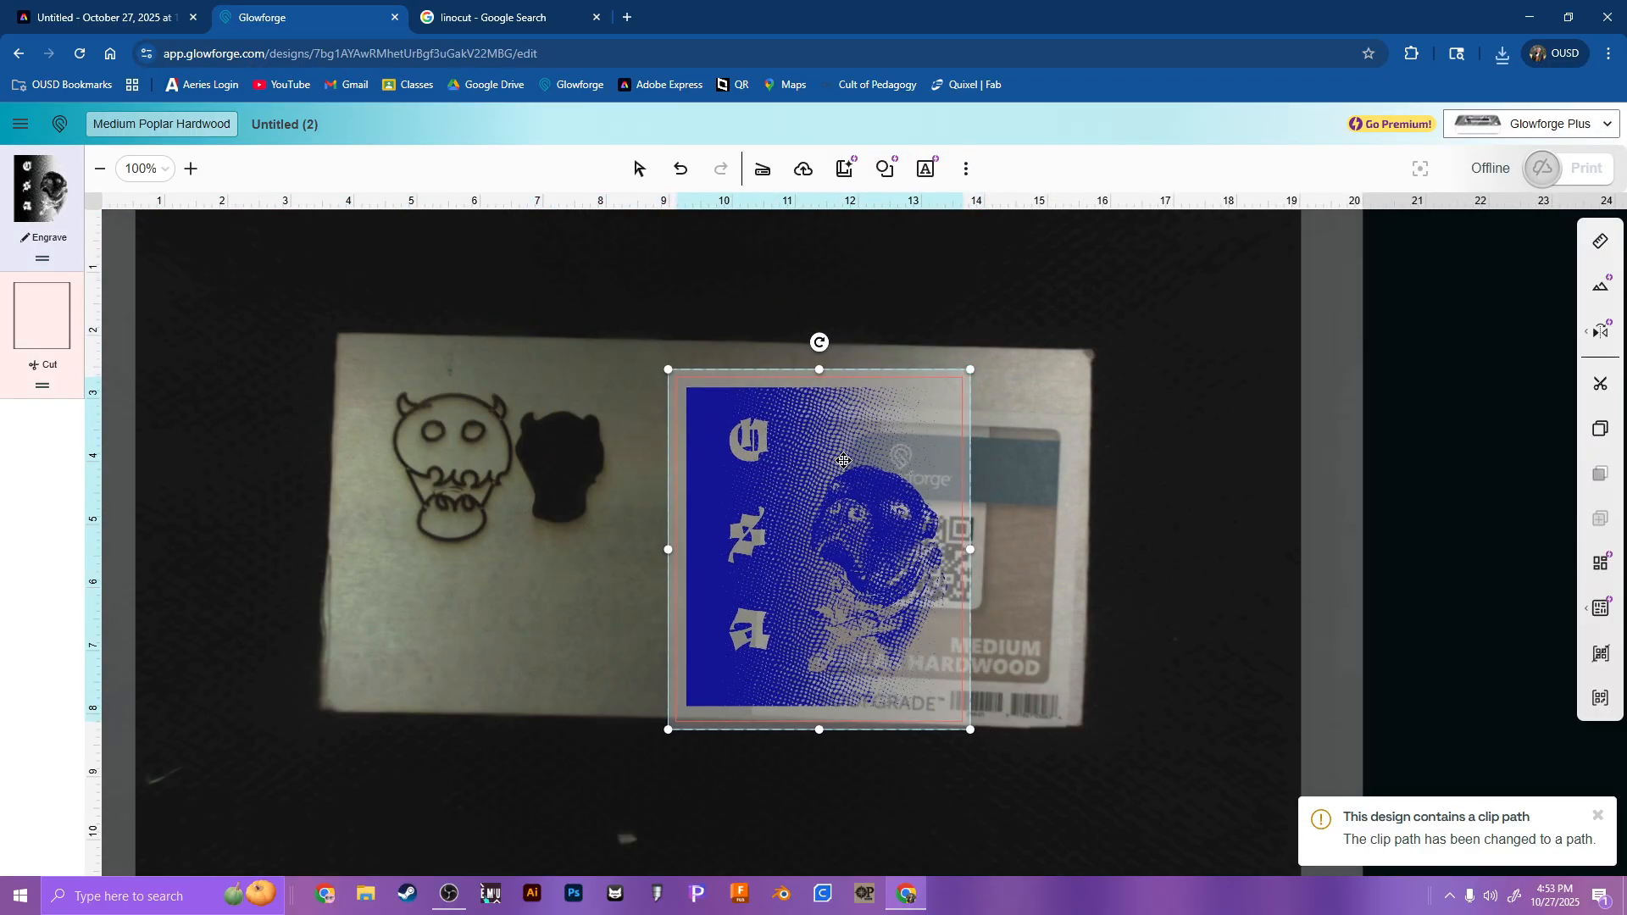
{"action": "left_click_drag", "start_coordinate": [848, 502], "coordinate": [817, 491]}
{"action": "scroll", "coordinate": [791, 534], "scroll_direction": "up", "scroll_amount": 3}
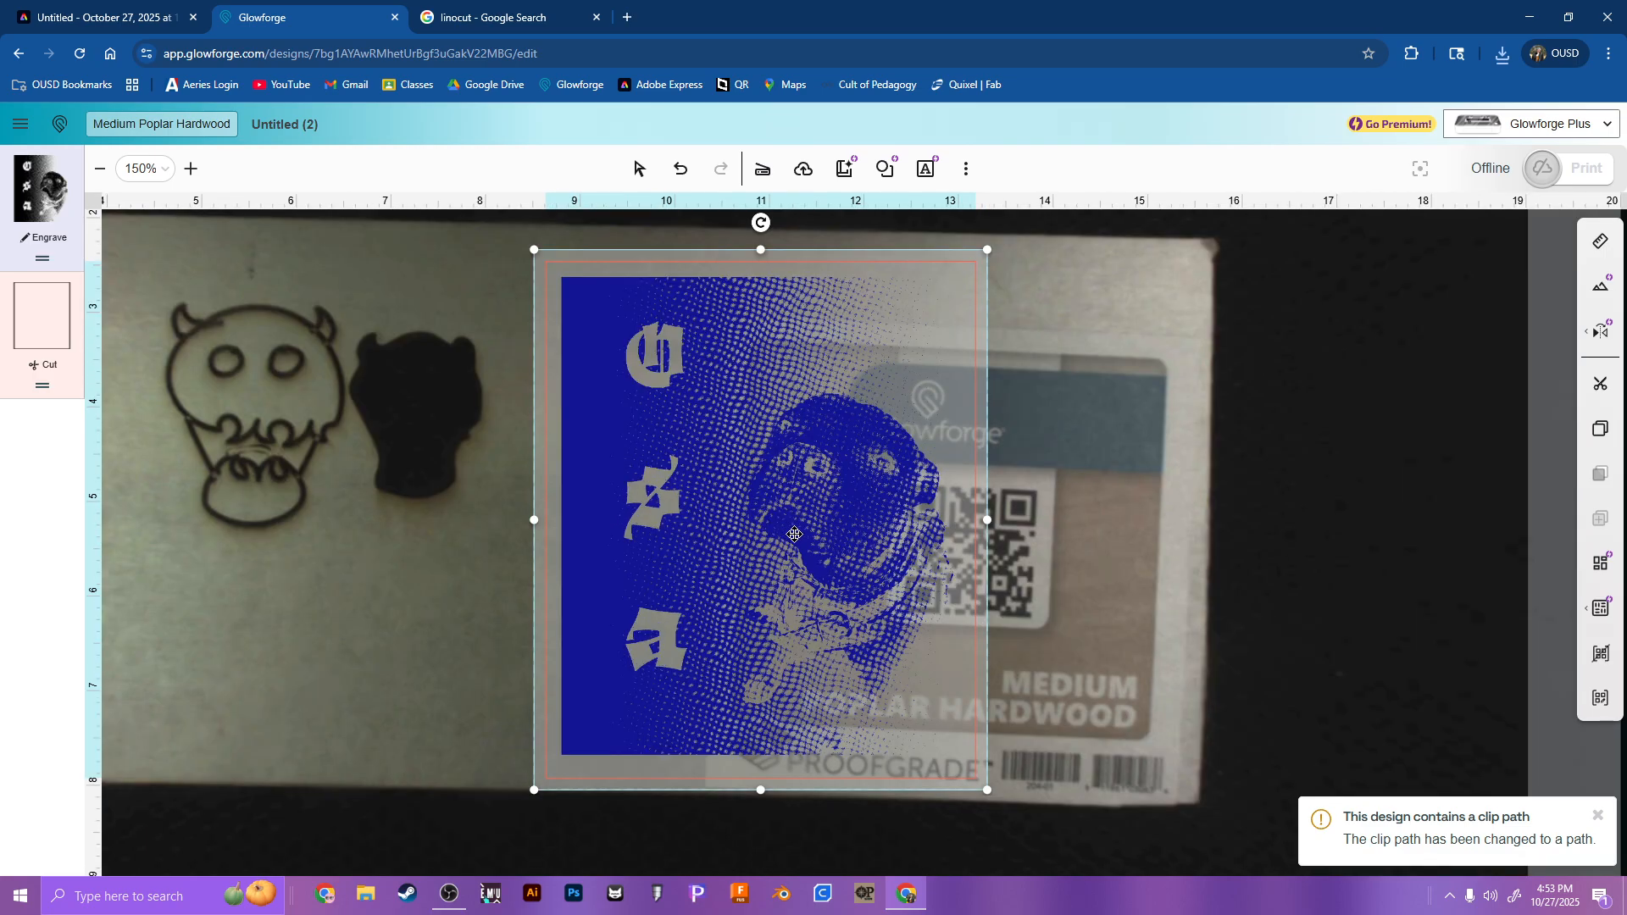
{"action": "left_click", "coordinate": [1100, 554]}
{"action": "scroll", "coordinate": [1096, 517], "scroll_direction": "down", "scroll_amount": 1}
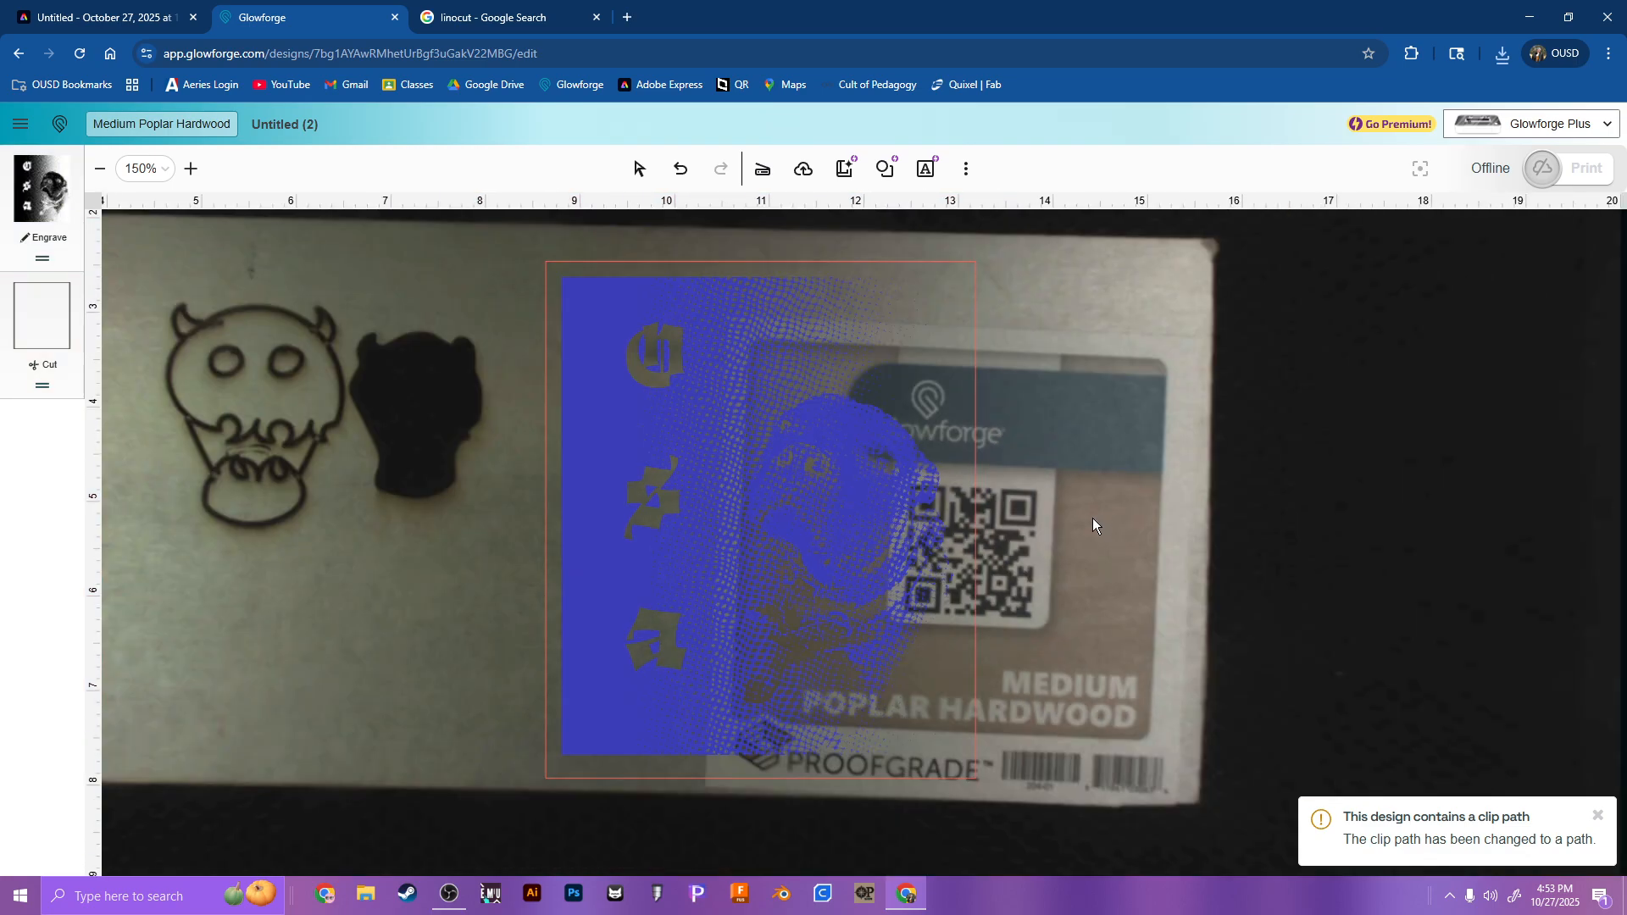
Step: In OBS, switch the JET HEADSET source to the Xbox Wireless Headset microphone and back to Default, and return to Glowforge
{"action": "mouse_move", "coordinate": [449, 895]}
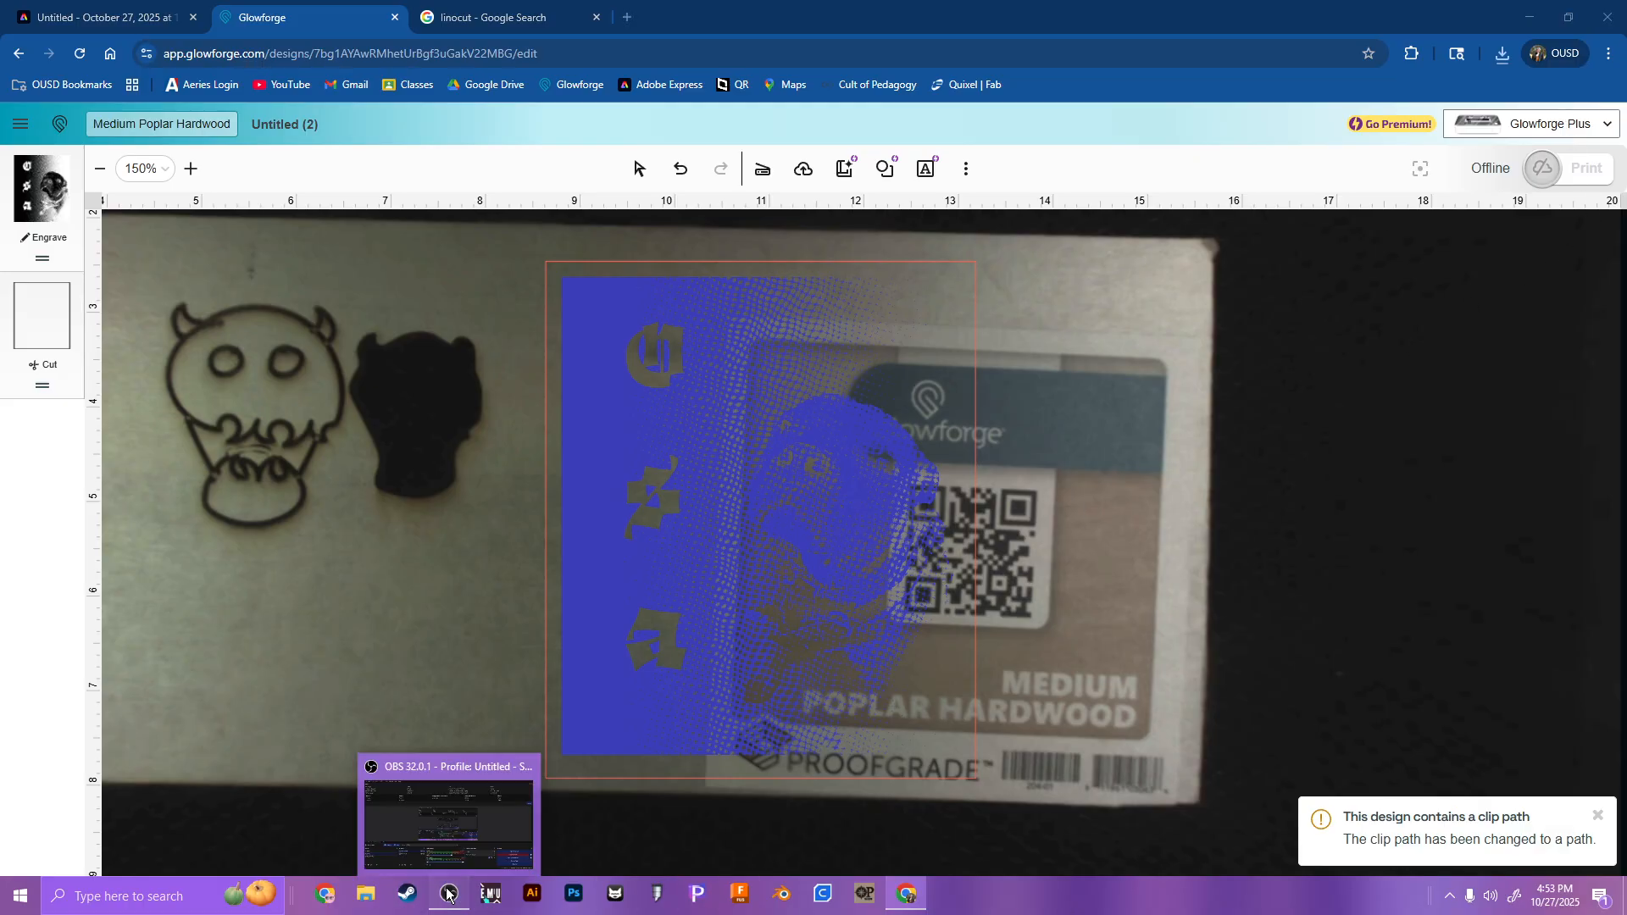
{"action": "left_click", "coordinate": [484, 863]}
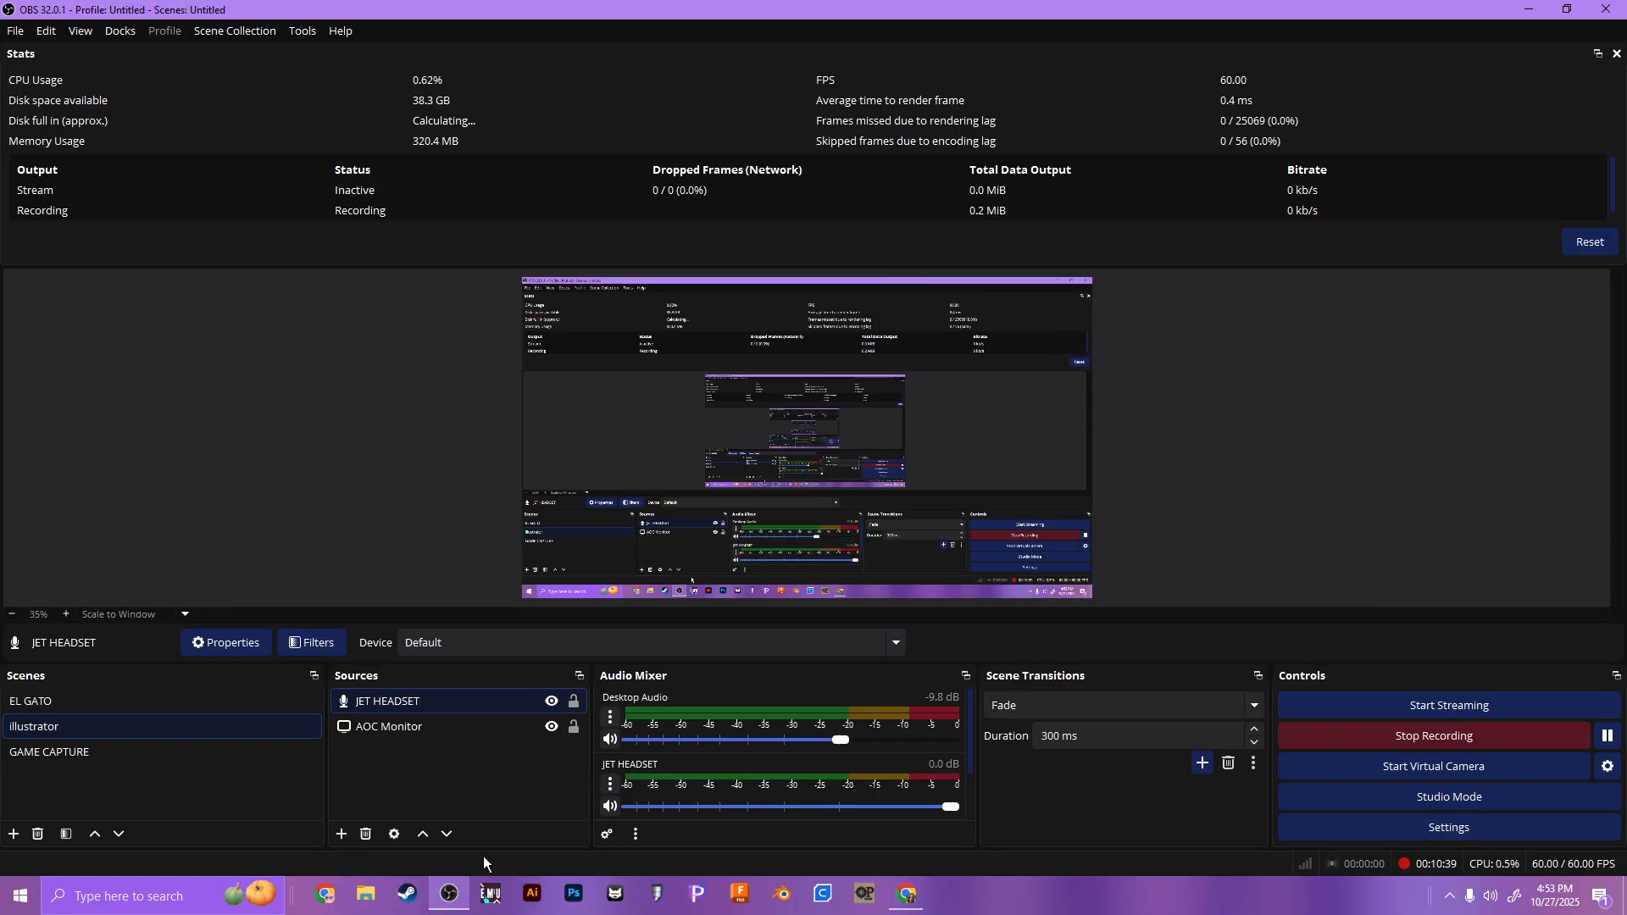
{"action": "left_click", "coordinate": [452, 890]}
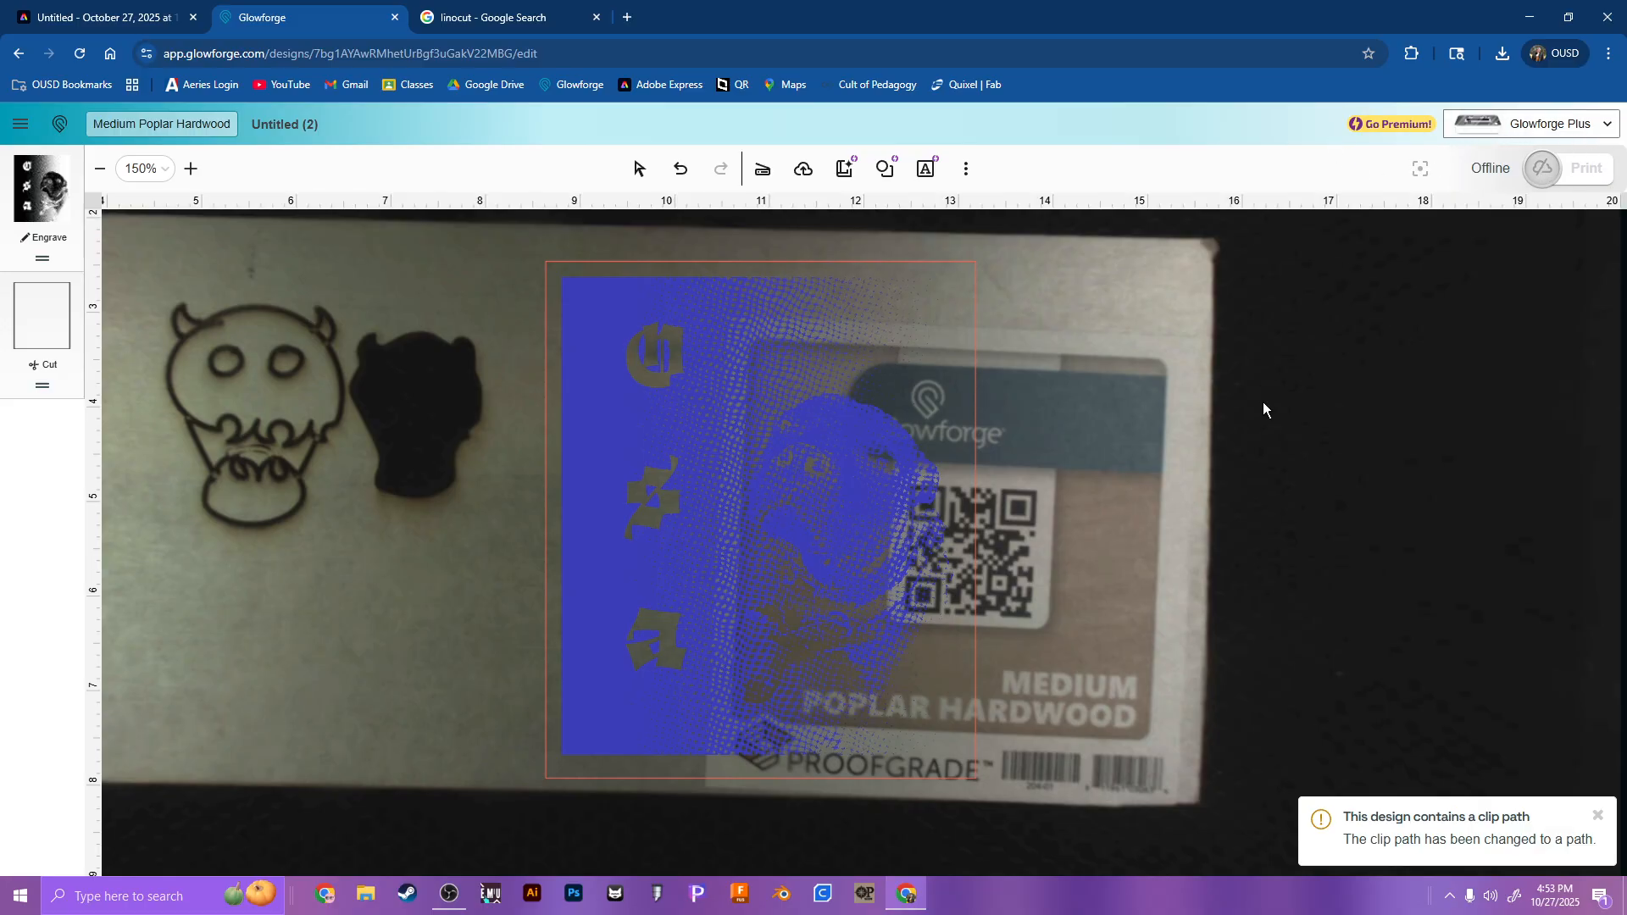
{"action": "left_click", "coordinate": [444, 900]}
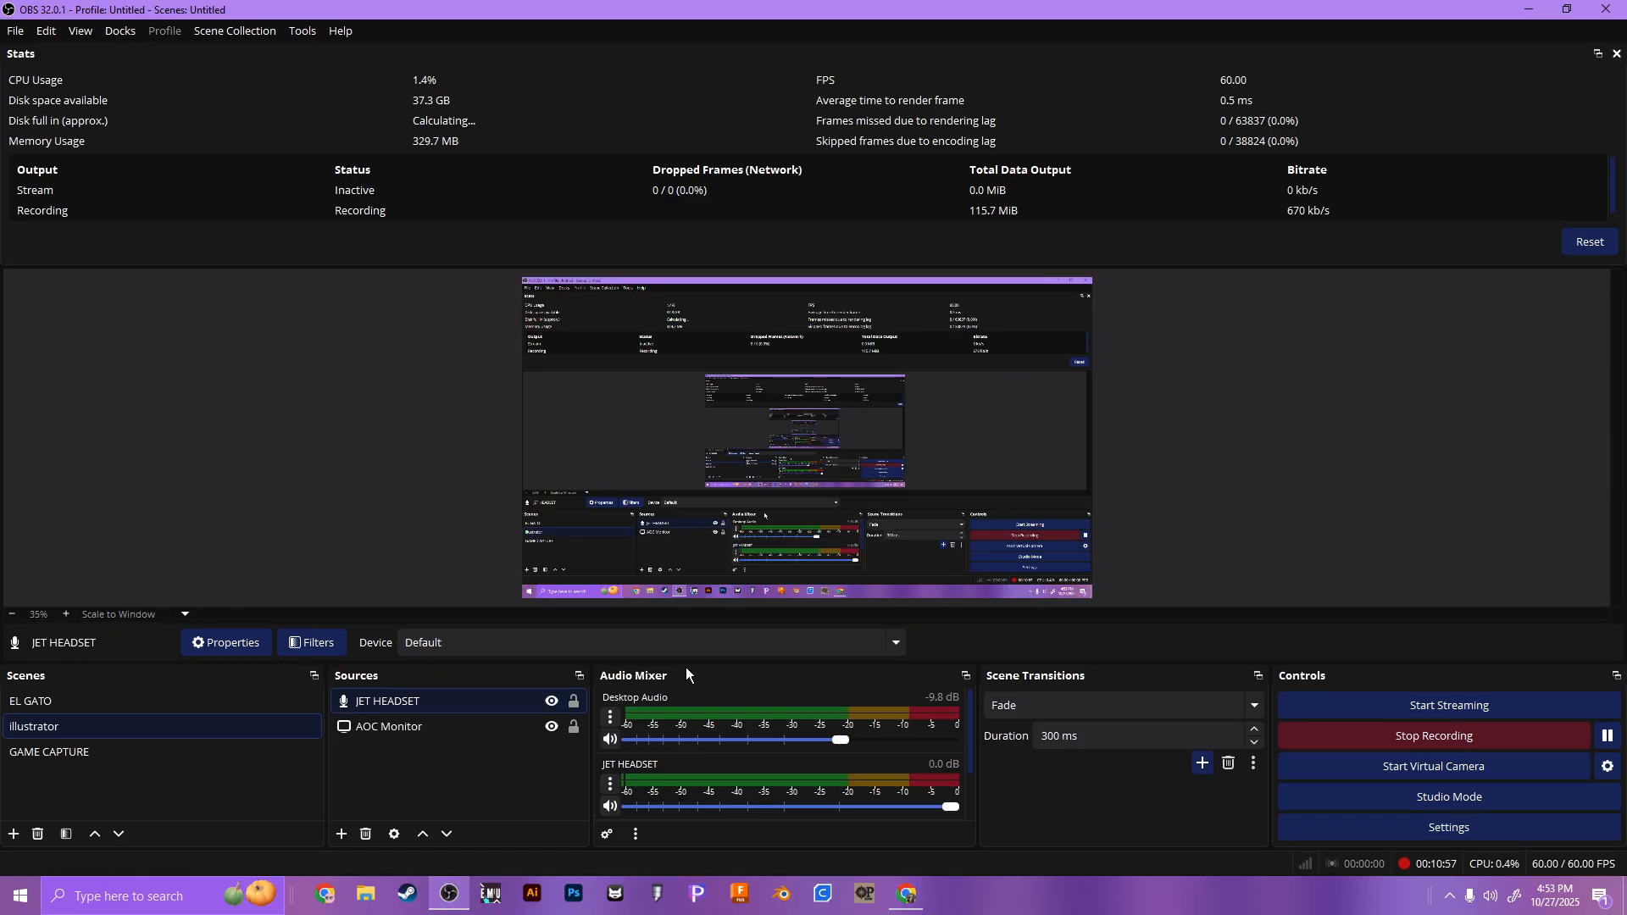
{"action": "left_click", "coordinate": [659, 641]}
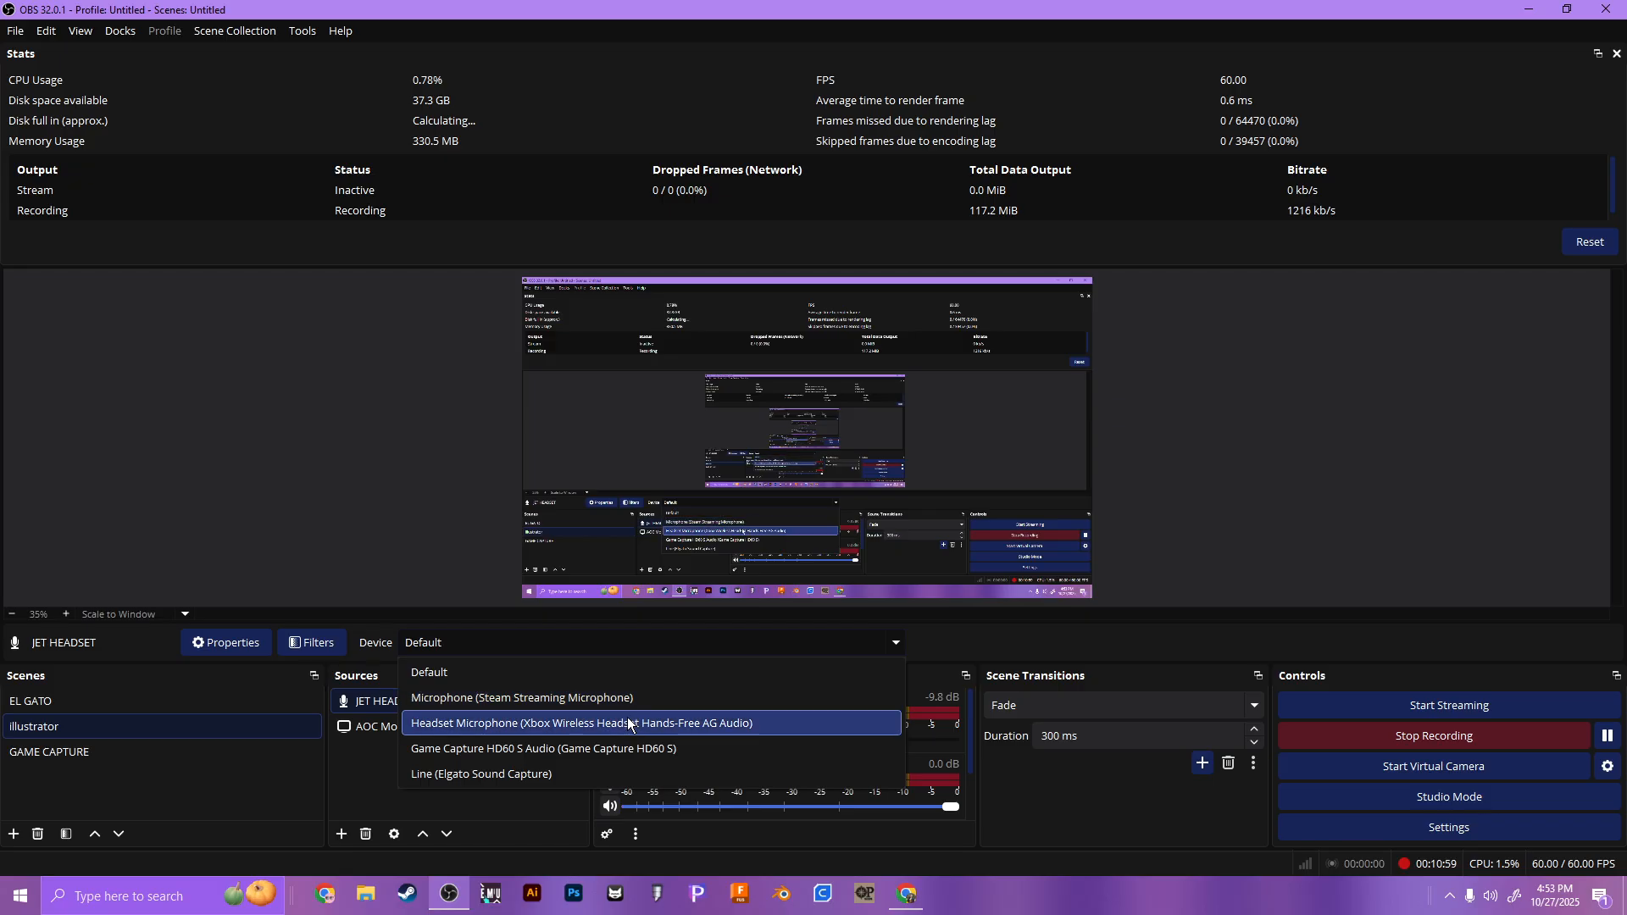
{"action": "left_click", "coordinate": [634, 722]}
{"action": "left_click", "coordinate": [643, 649]}
{"action": "left_click", "coordinate": [627, 673]}
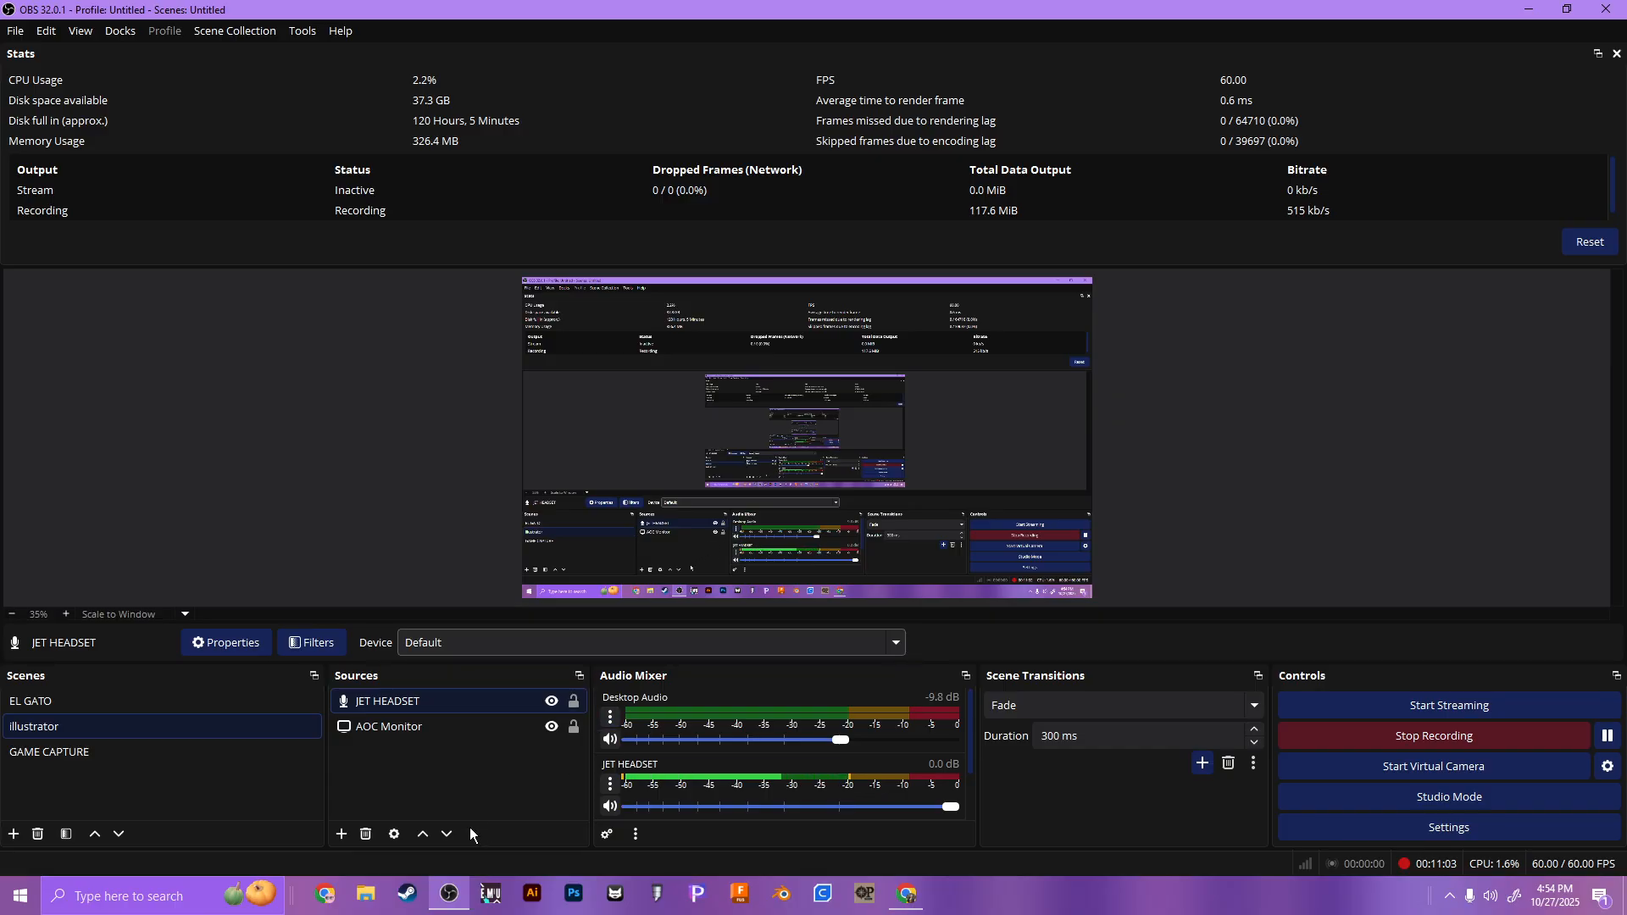
{"action": "left_click", "coordinate": [449, 895]}
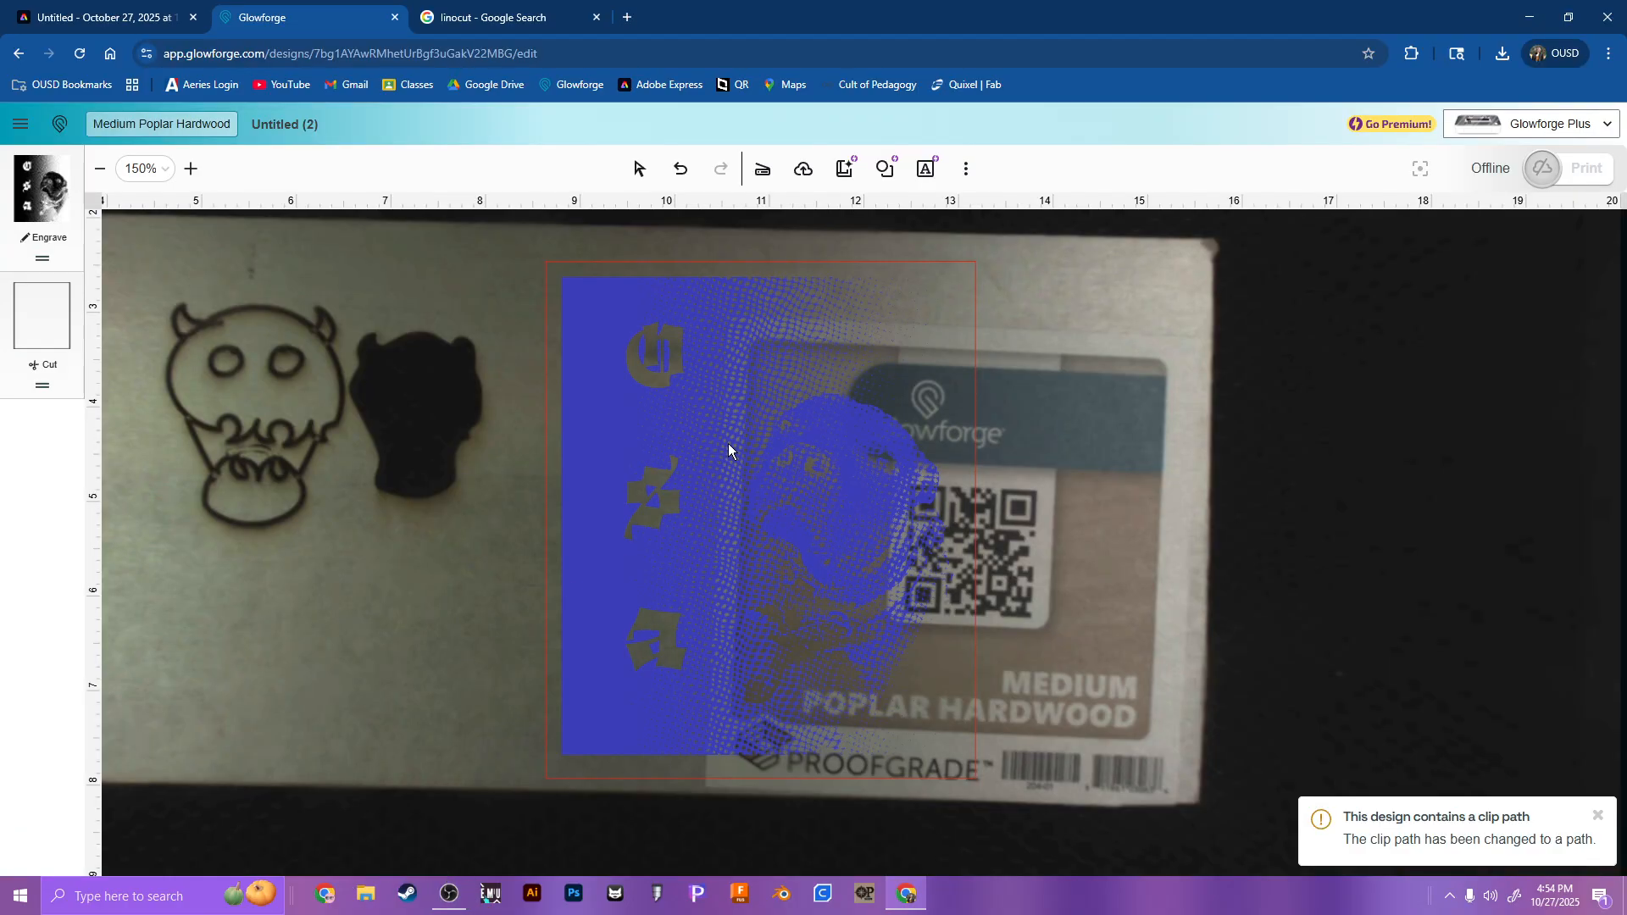
Step: Browse the linocut image results on Google and open the preview of the Artefakts Linocut Printing for Beginners picture
{"action": "left_click", "coordinate": [700, 412]}
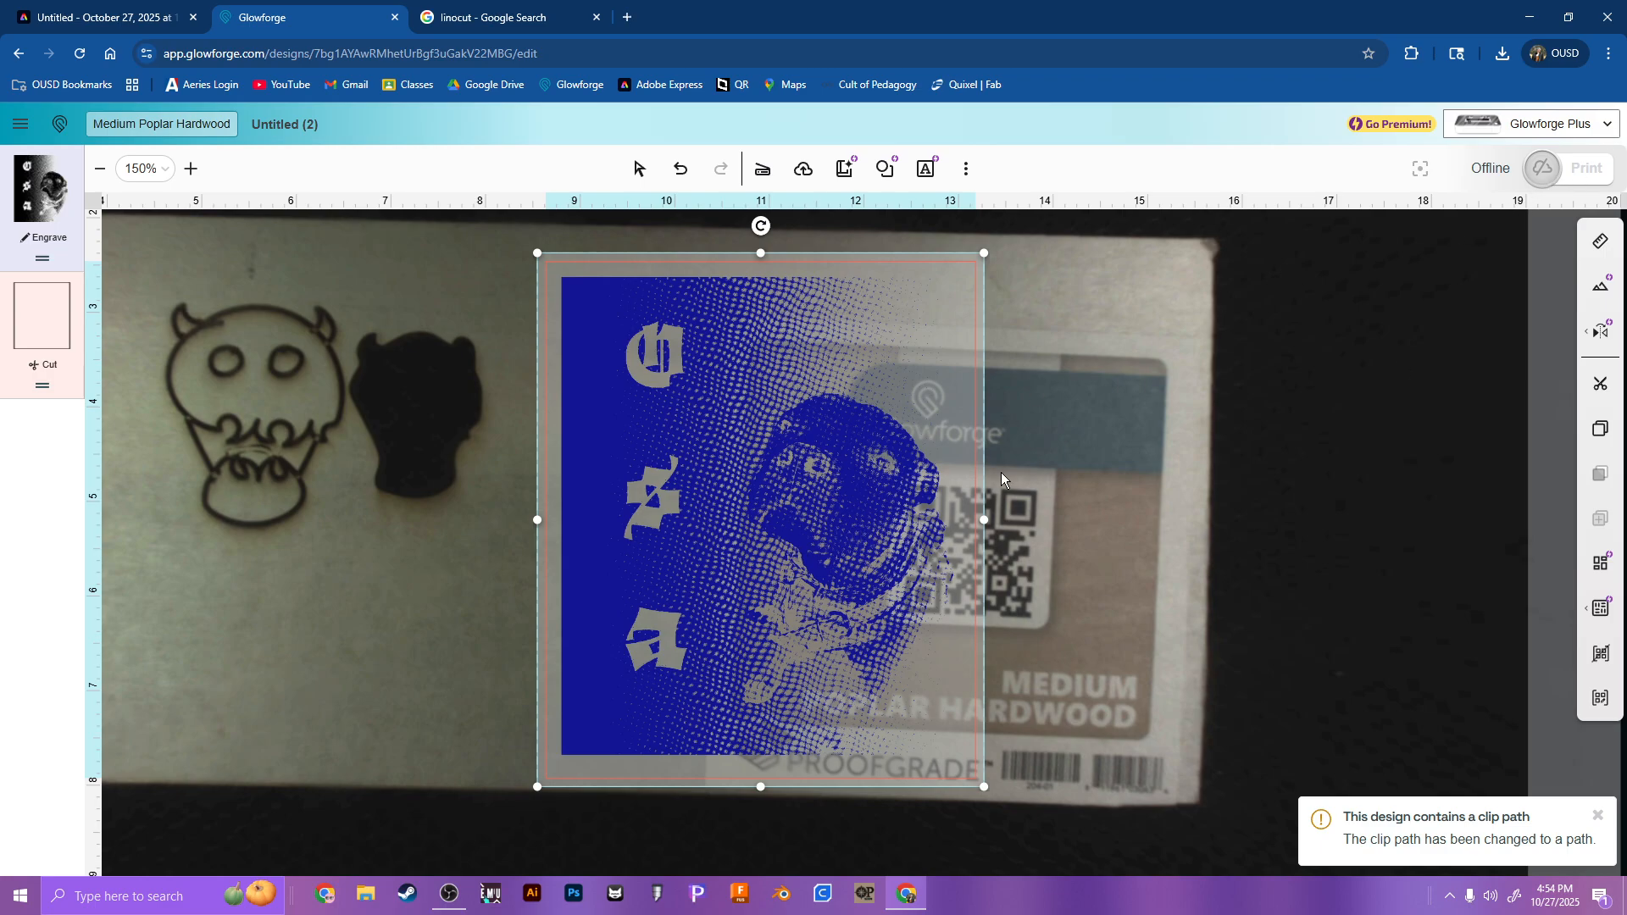
{"action": "left_click", "coordinate": [473, 12]}
{"action": "left_click", "coordinate": [449, 53]}
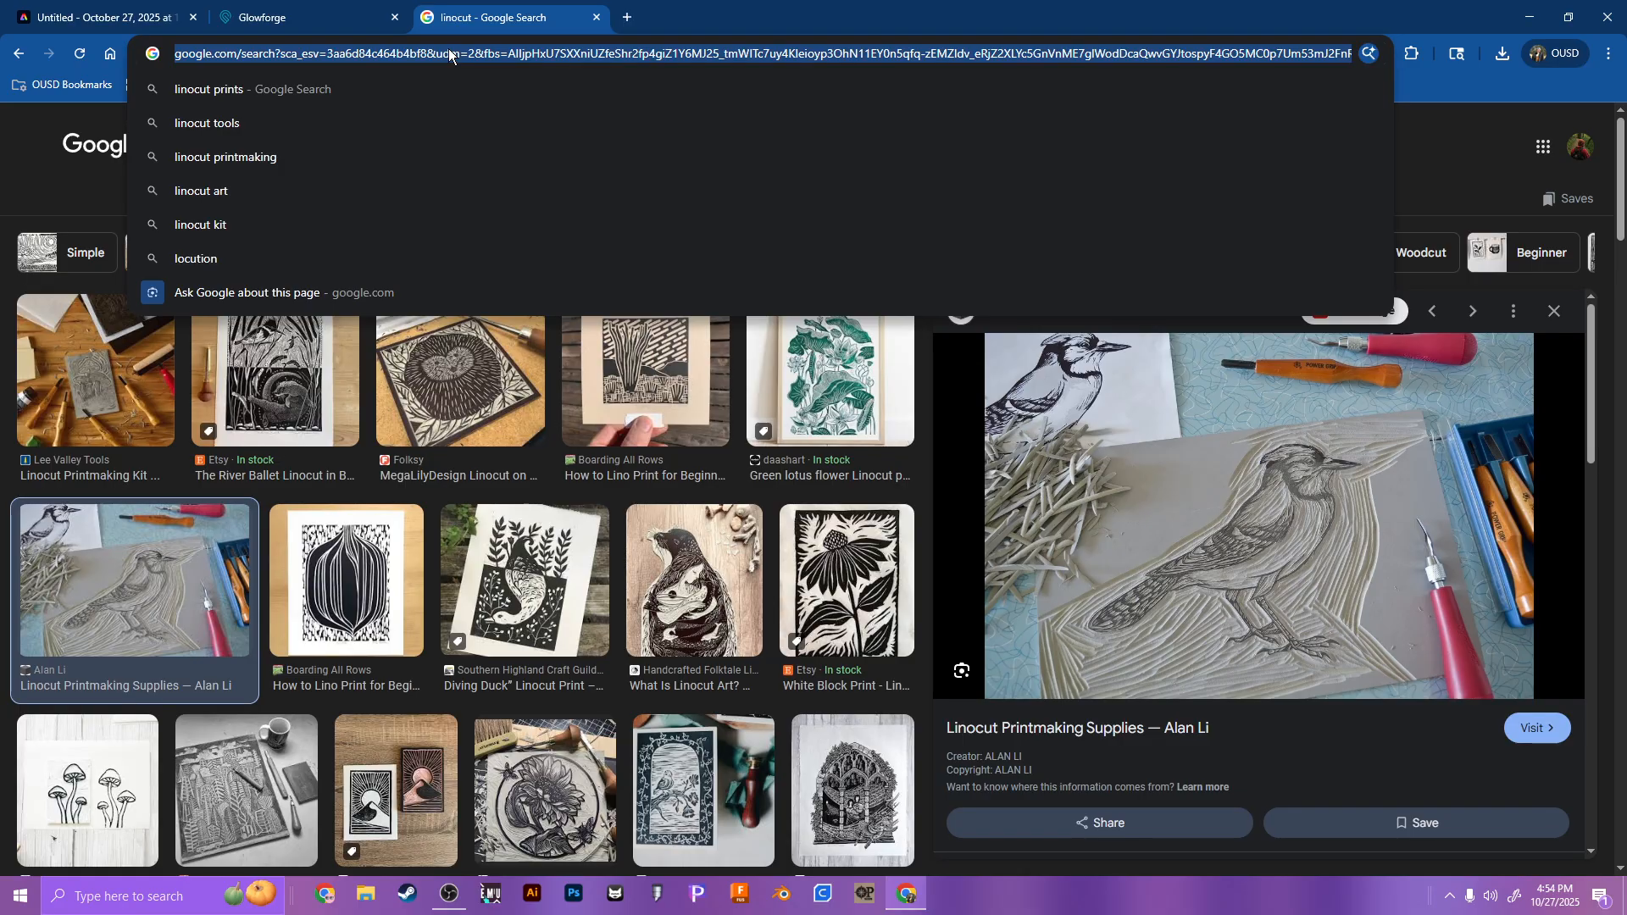
{"action": "left_click", "coordinate": [931, 503]}
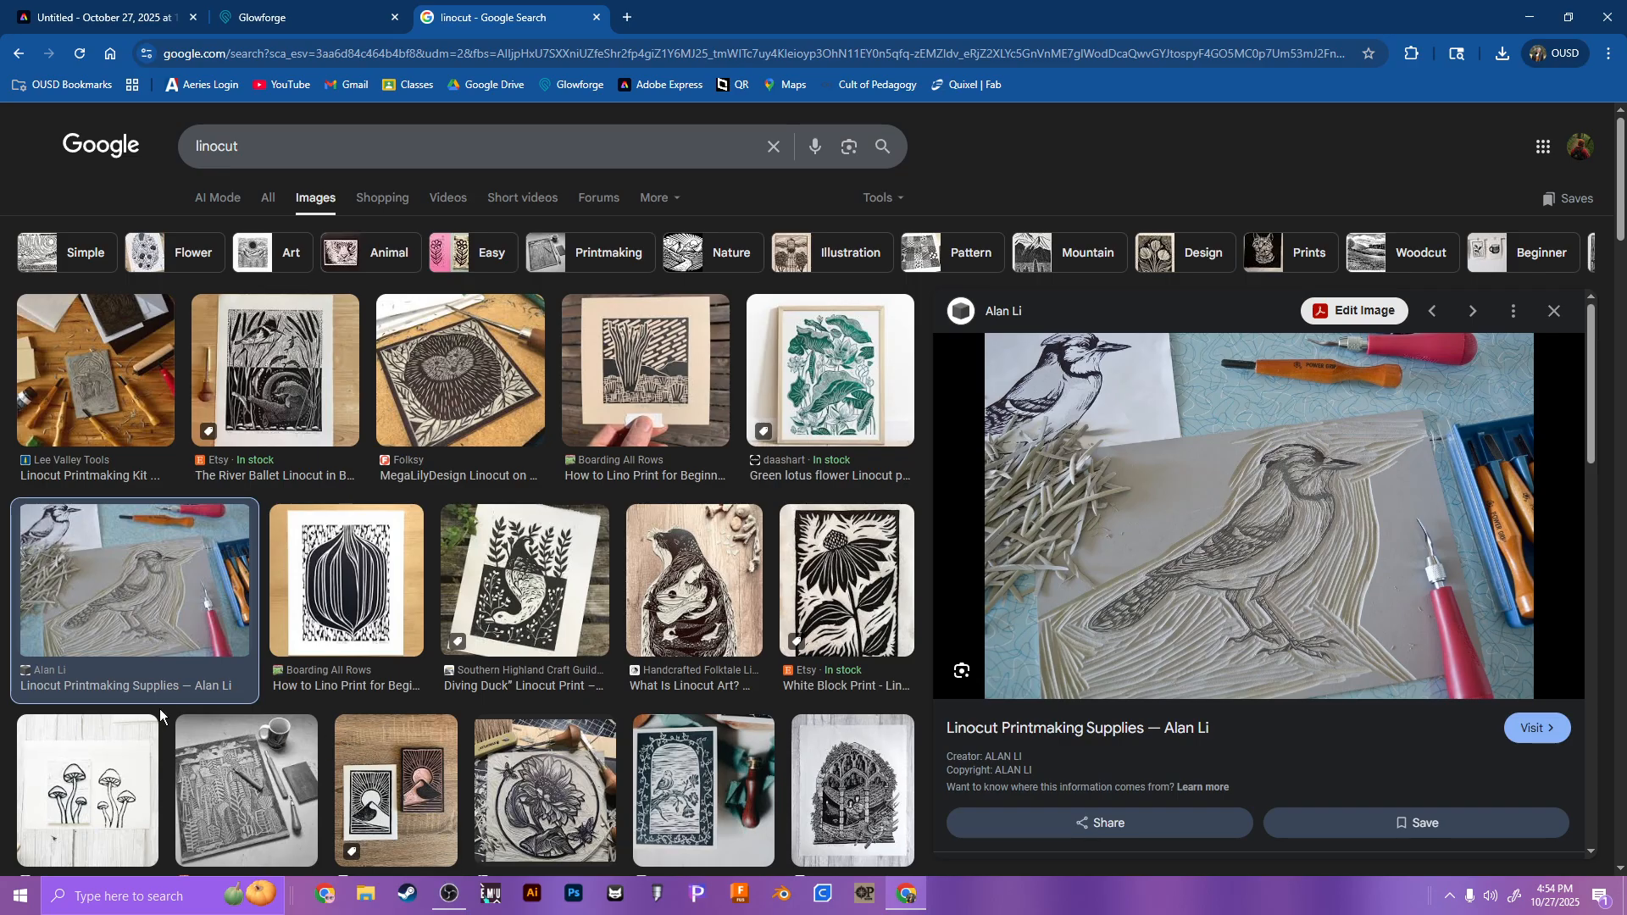
{"action": "scroll", "coordinate": [254, 661], "scroll_direction": "down", "scroll_amount": 2}
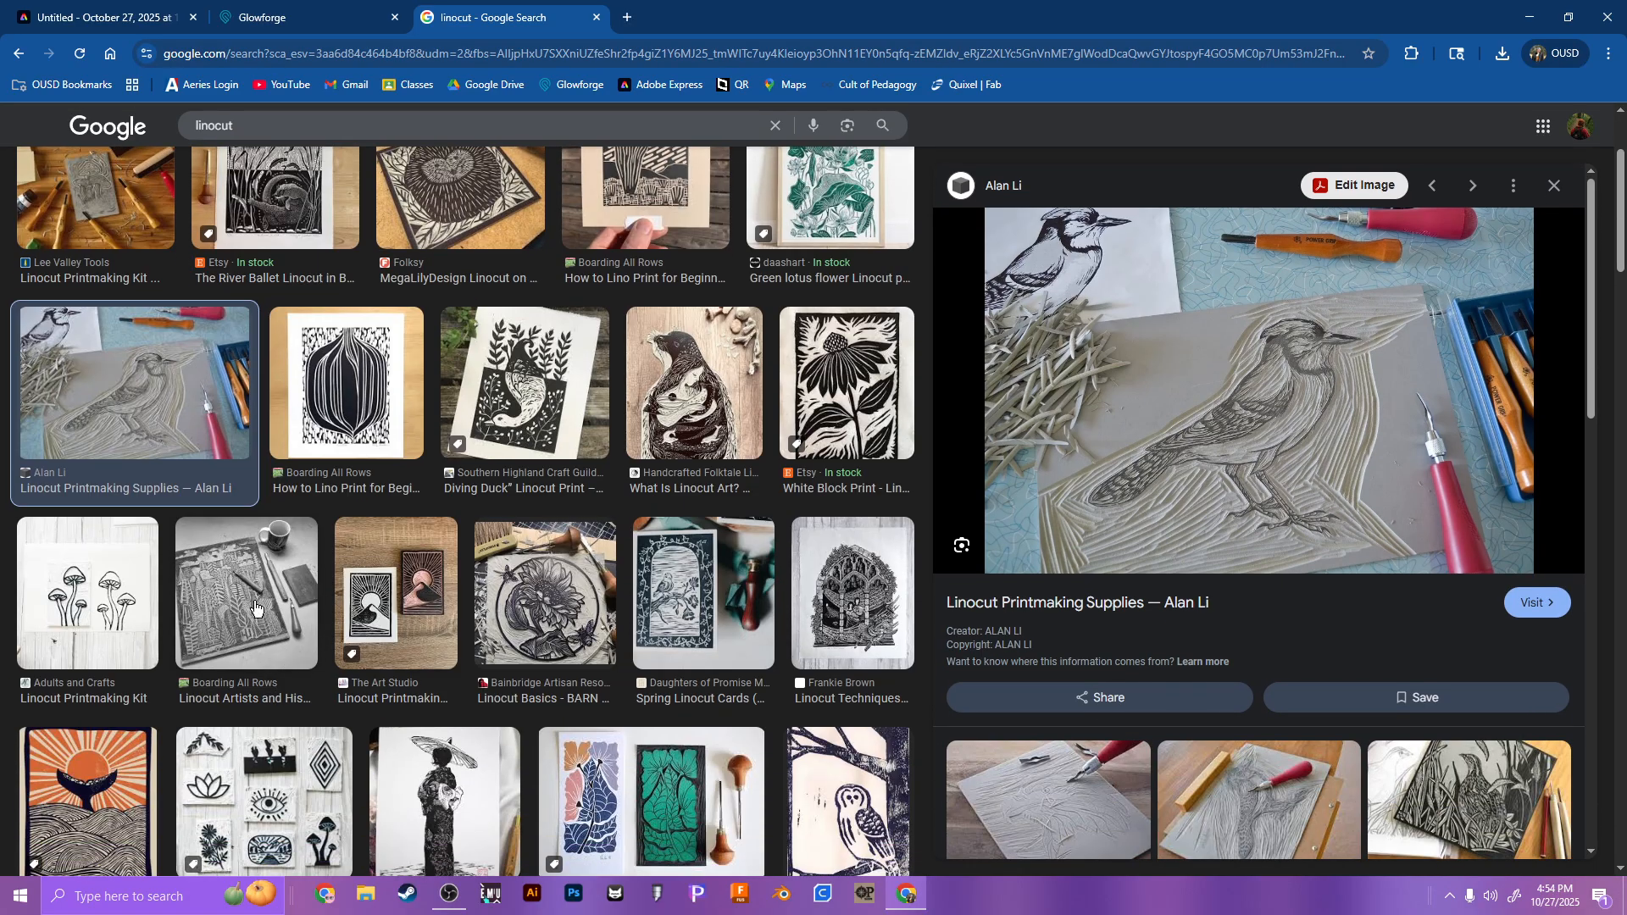
{"action": "scroll", "coordinate": [263, 610], "scroll_direction": "down", "scroll_amount": 2}
{"action": "scroll", "coordinate": [636, 661], "scroll_direction": "down", "scroll_amount": 2}
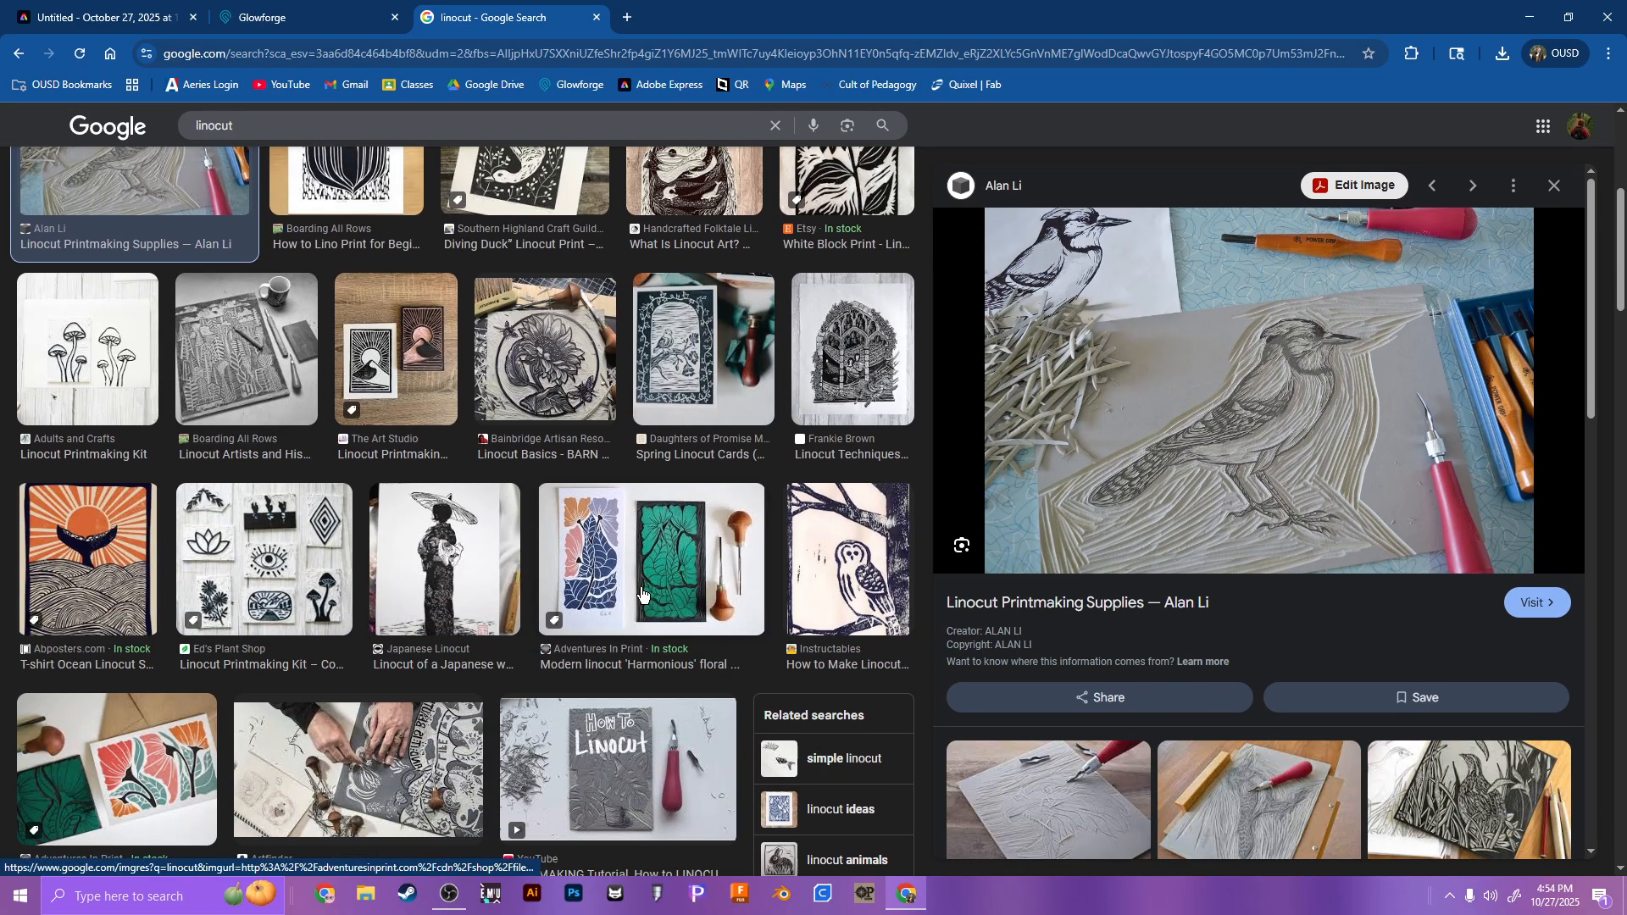
{"action": "scroll", "coordinate": [617, 629], "scroll_direction": "down", "scroll_amount": 2}
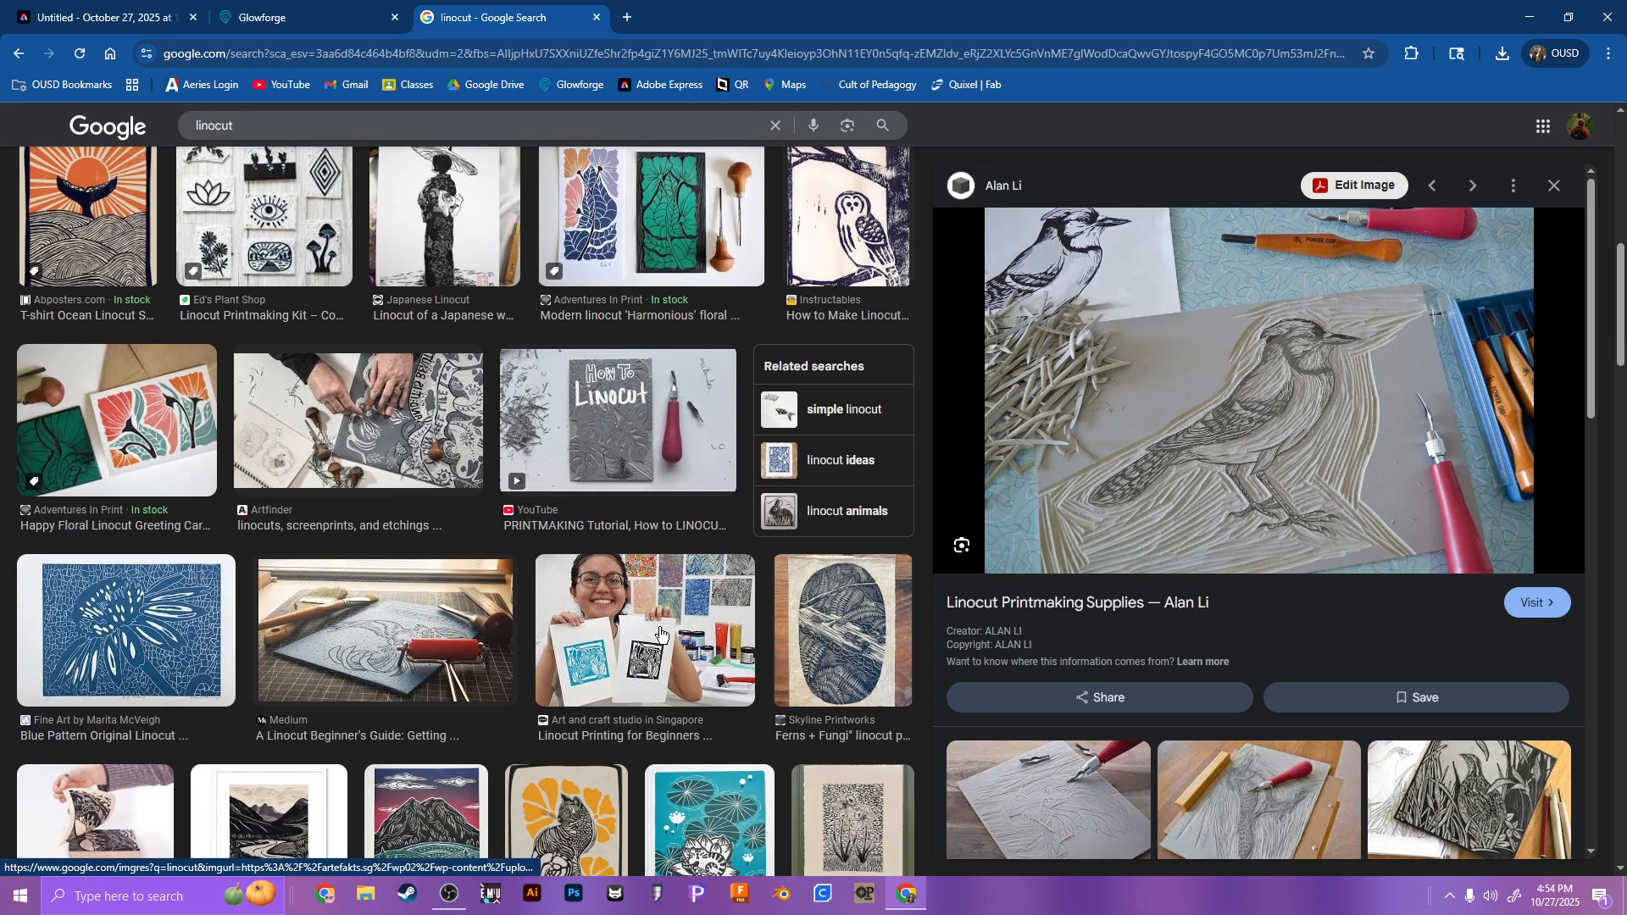
{"action": "left_click", "coordinate": [644, 653]}
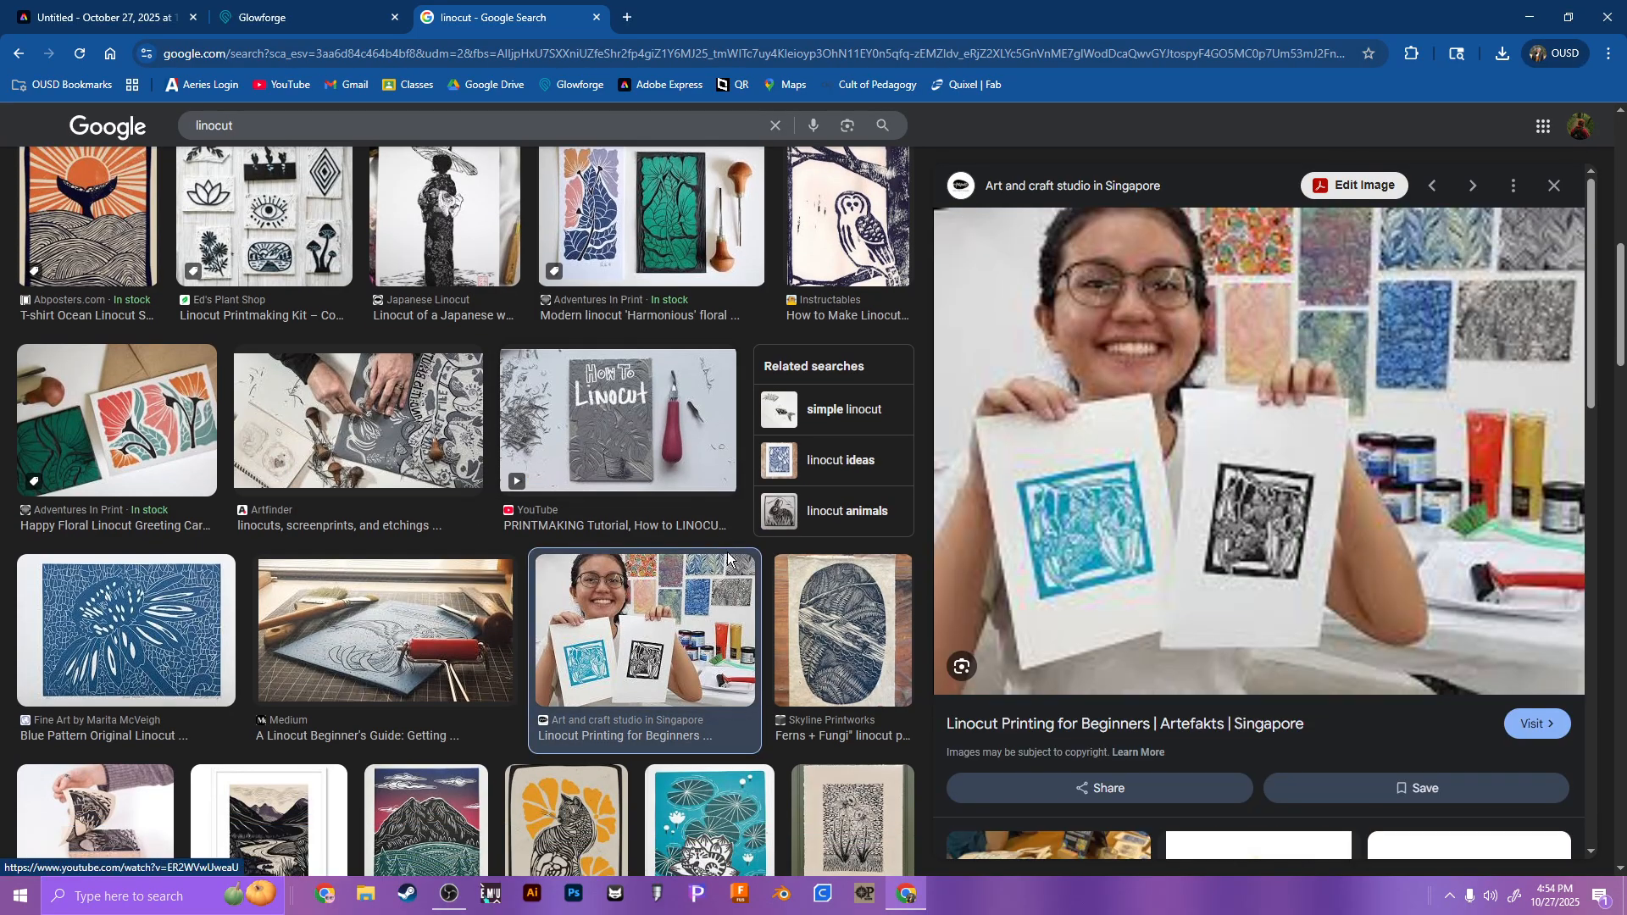
Step: Skim further linocut image results and check the original dog design in Adobe Express before returning to Glowforge
{"action": "scroll", "coordinate": [662, 653], "scroll_direction": "down", "scroll_amount": 2}
{"action": "scroll", "coordinate": [663, 650], "scroll_direction": "down", "scroll_amount": 10}
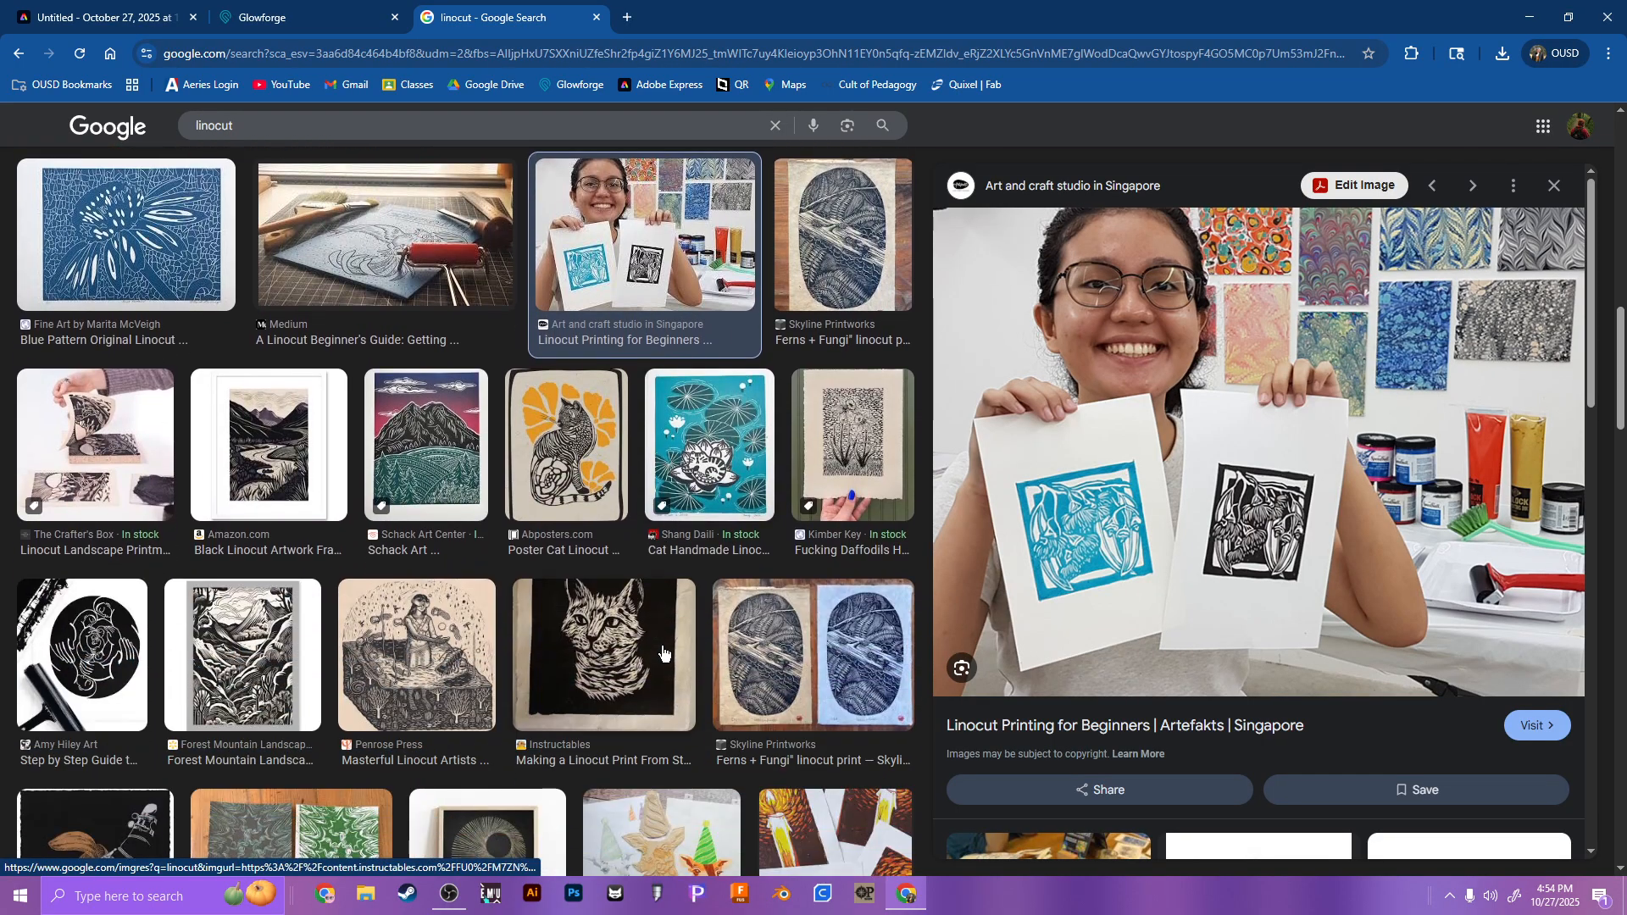
{"action": "scroll", "coordinate": [678, 688], "scroll_direction": "up", "scroll_amount": 12}
{"action": "scroll", "coordinate": [677, 688], "scroll_direction": "up", "scroll_amount": 5}
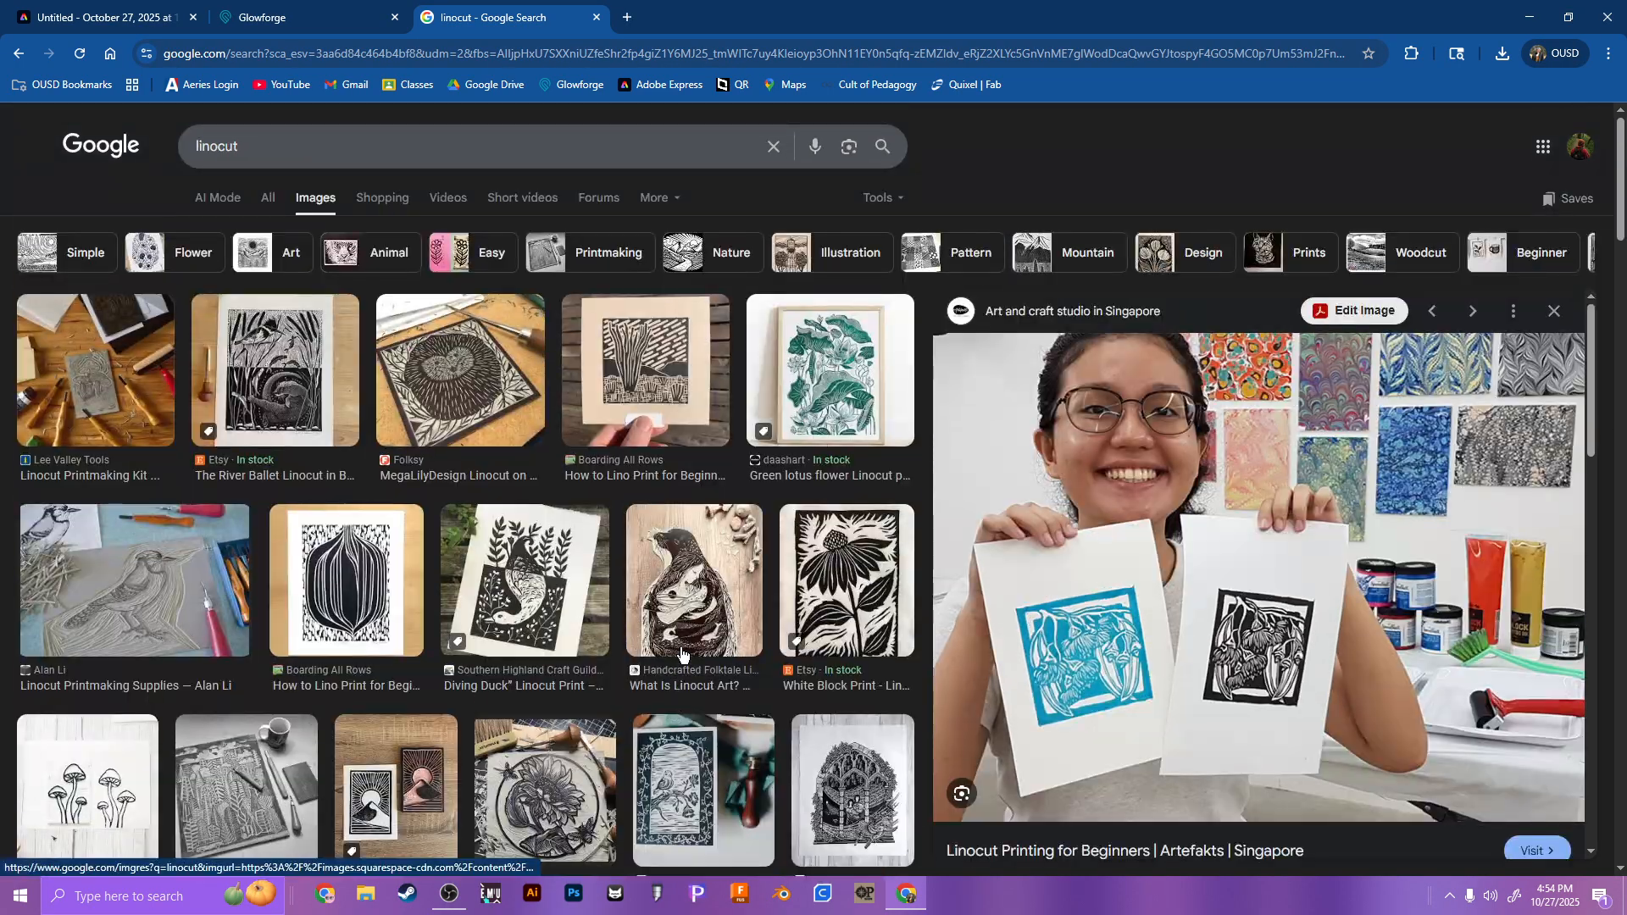
{"action": "left_click", "coordinate": [206, 24]}
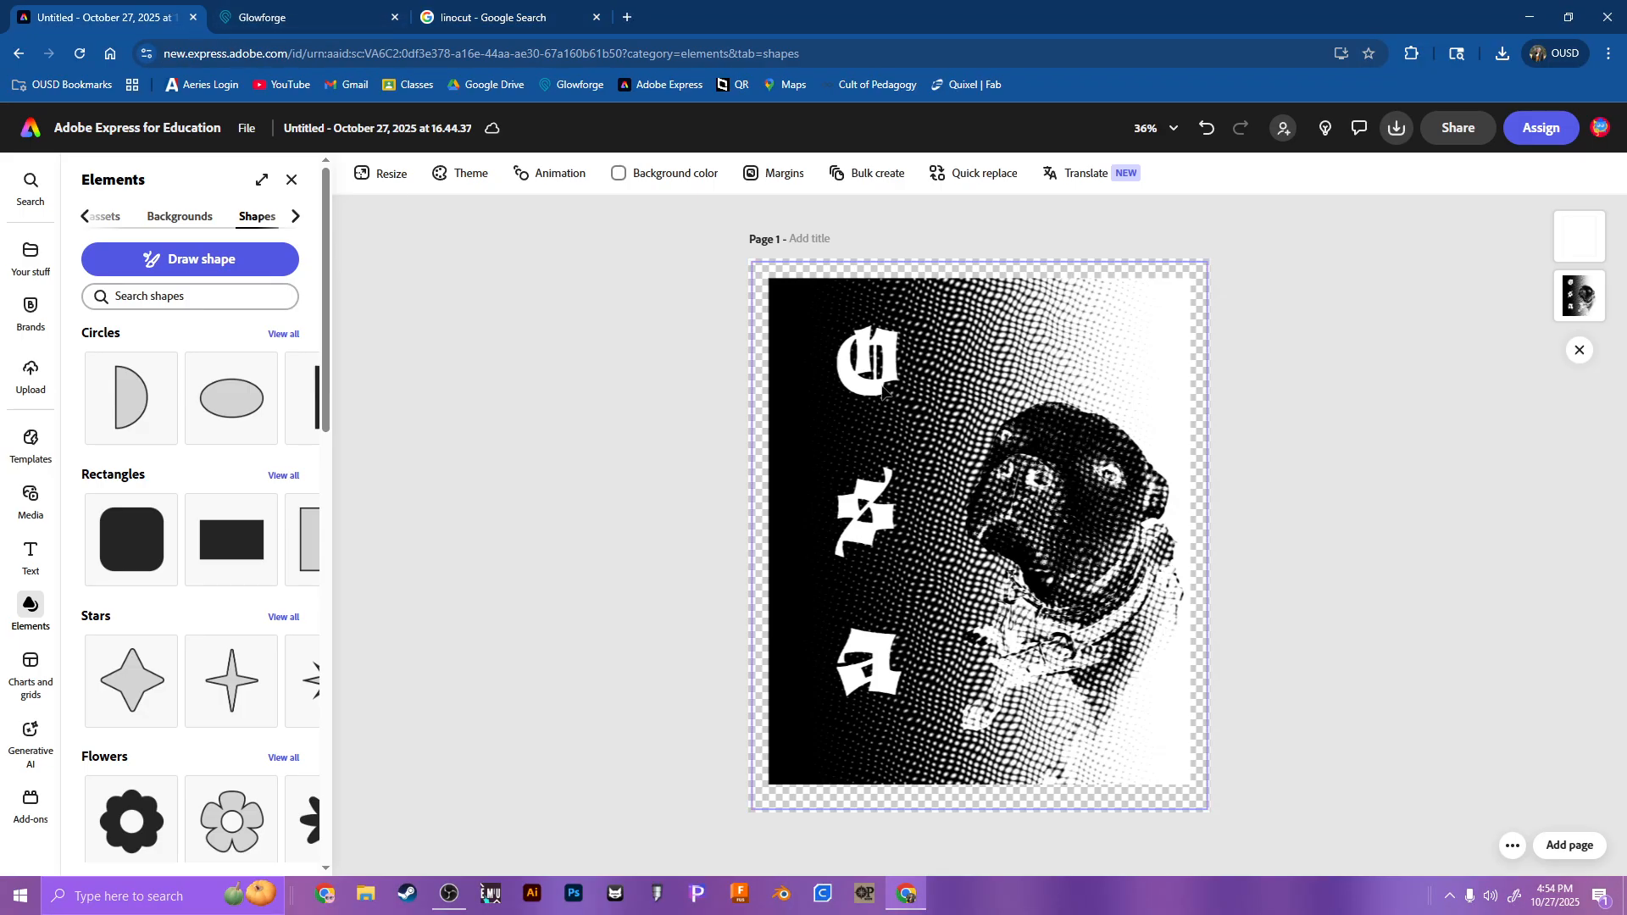
{"action": "left_click", "coordinate": [287, 9]}
Step: Shift the dog design and its cut outline slightly right on the poplar sheet, deselect them, and switch to OBS
{"action": "left_click", "coordinate": [1152, 493]}
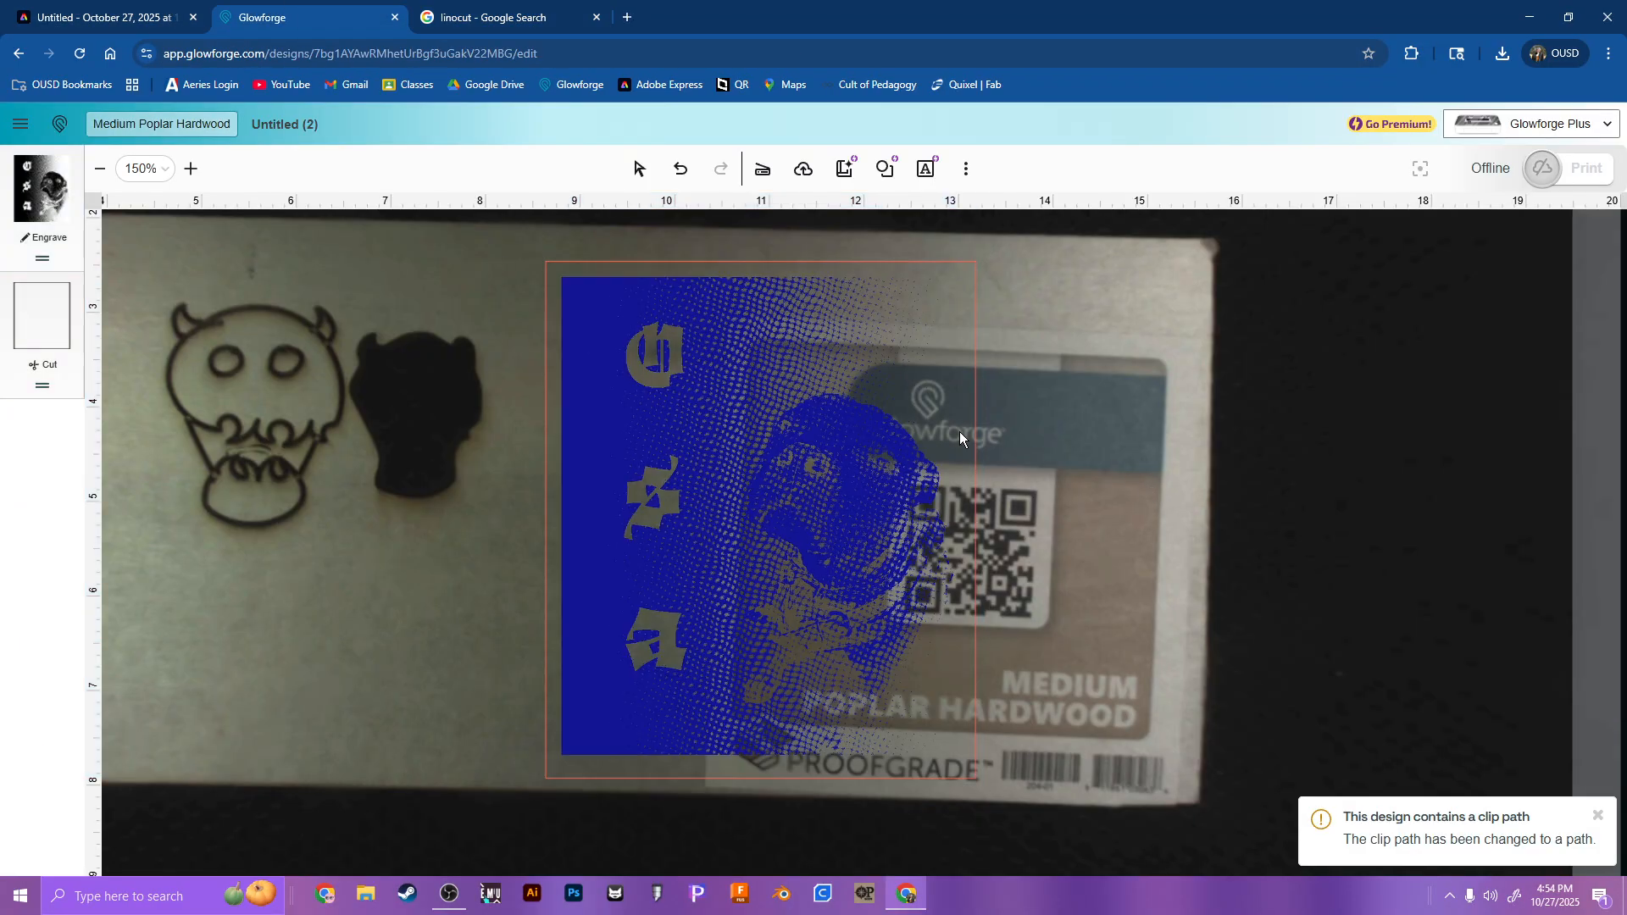
{"action": "mouse_move", "coordinate": [964, 542]}
{"action": "left_mouse_down"}
{"action": "mouse_move", "coordinate": [987, 514]}
{"action": "mouse_move", "coordinate": [988, 531]}
{"action": "left_mouse_up"}
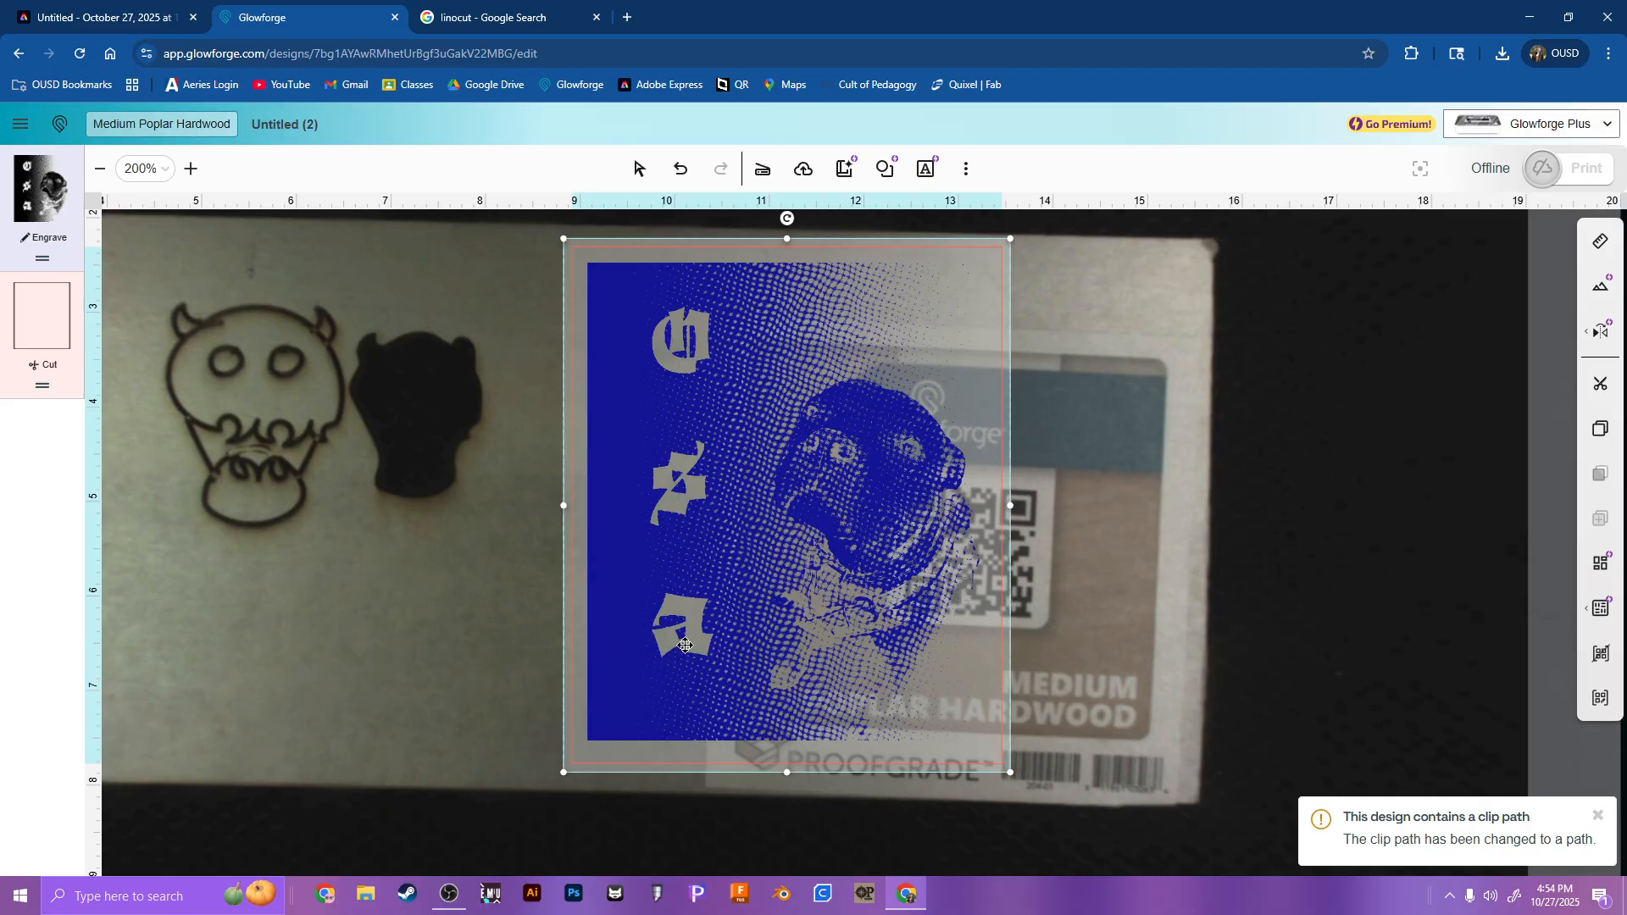
{"action": "scroll", "coordinate": [669, 645], "scroll_direction": "up", "scroll_amount": 5}
{"action": "left_click_drag", "start_coordinate": [777, 632], "coordinate": [750, 661]}
{"action": "scroll", "coordinate": [1056, 657], "scroll_direction": "down", "scroll_amount": 2}
{"action": "scroll", "coordinate": [1056, 658], "scroll_direction": "down", "scroll_amount": 2}
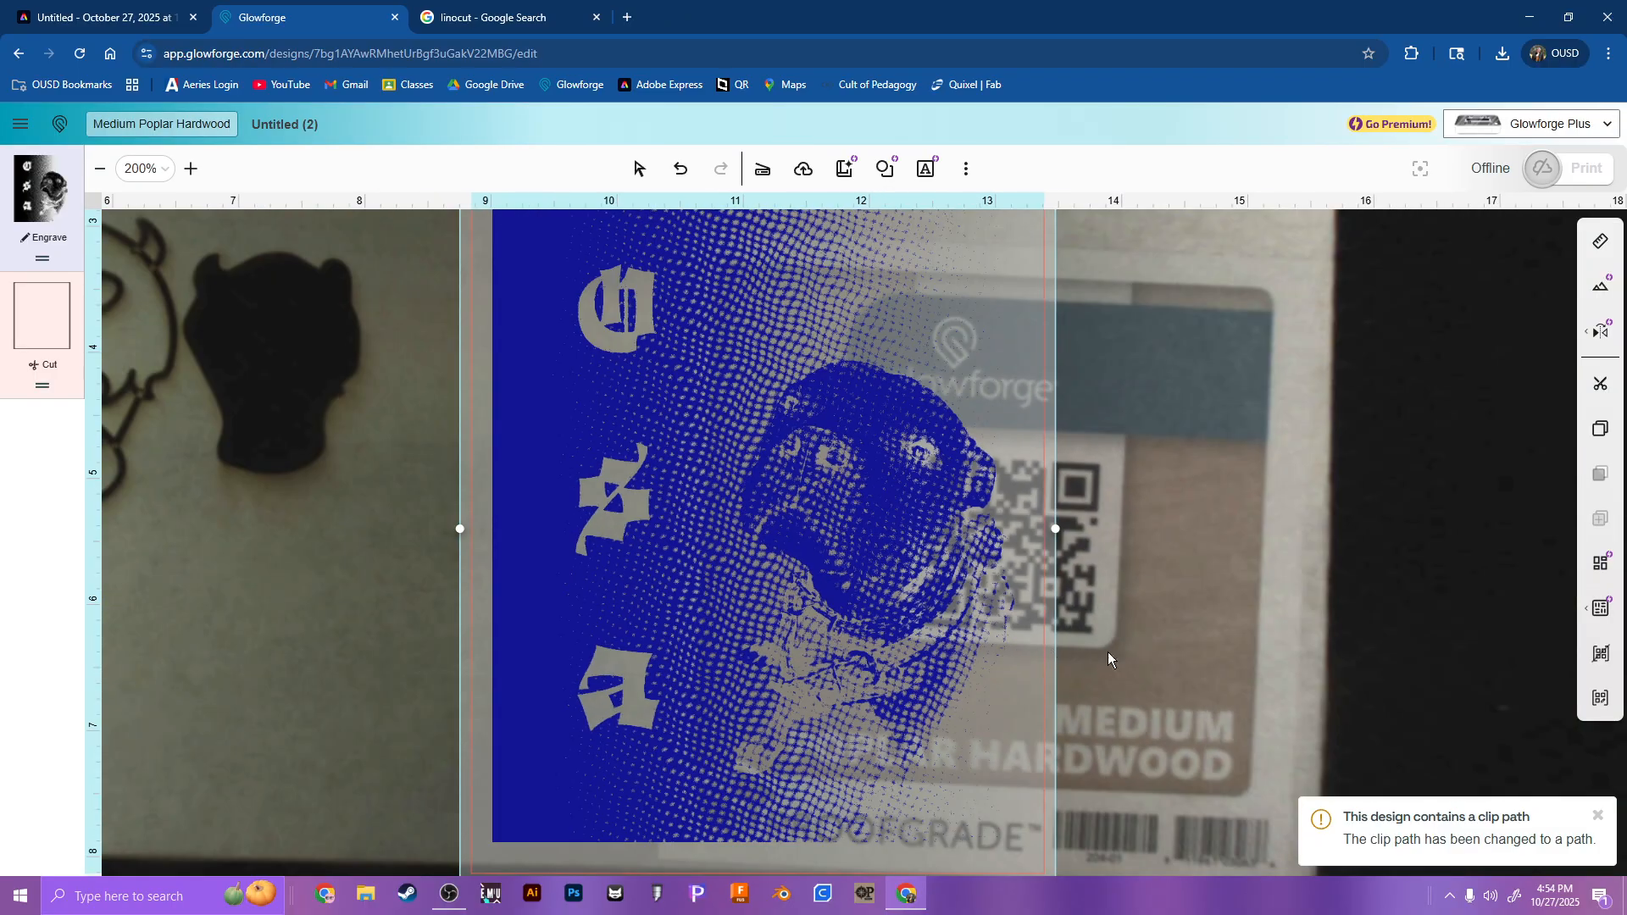
{"action": "left_click", "coordinate": [1159, 644]}
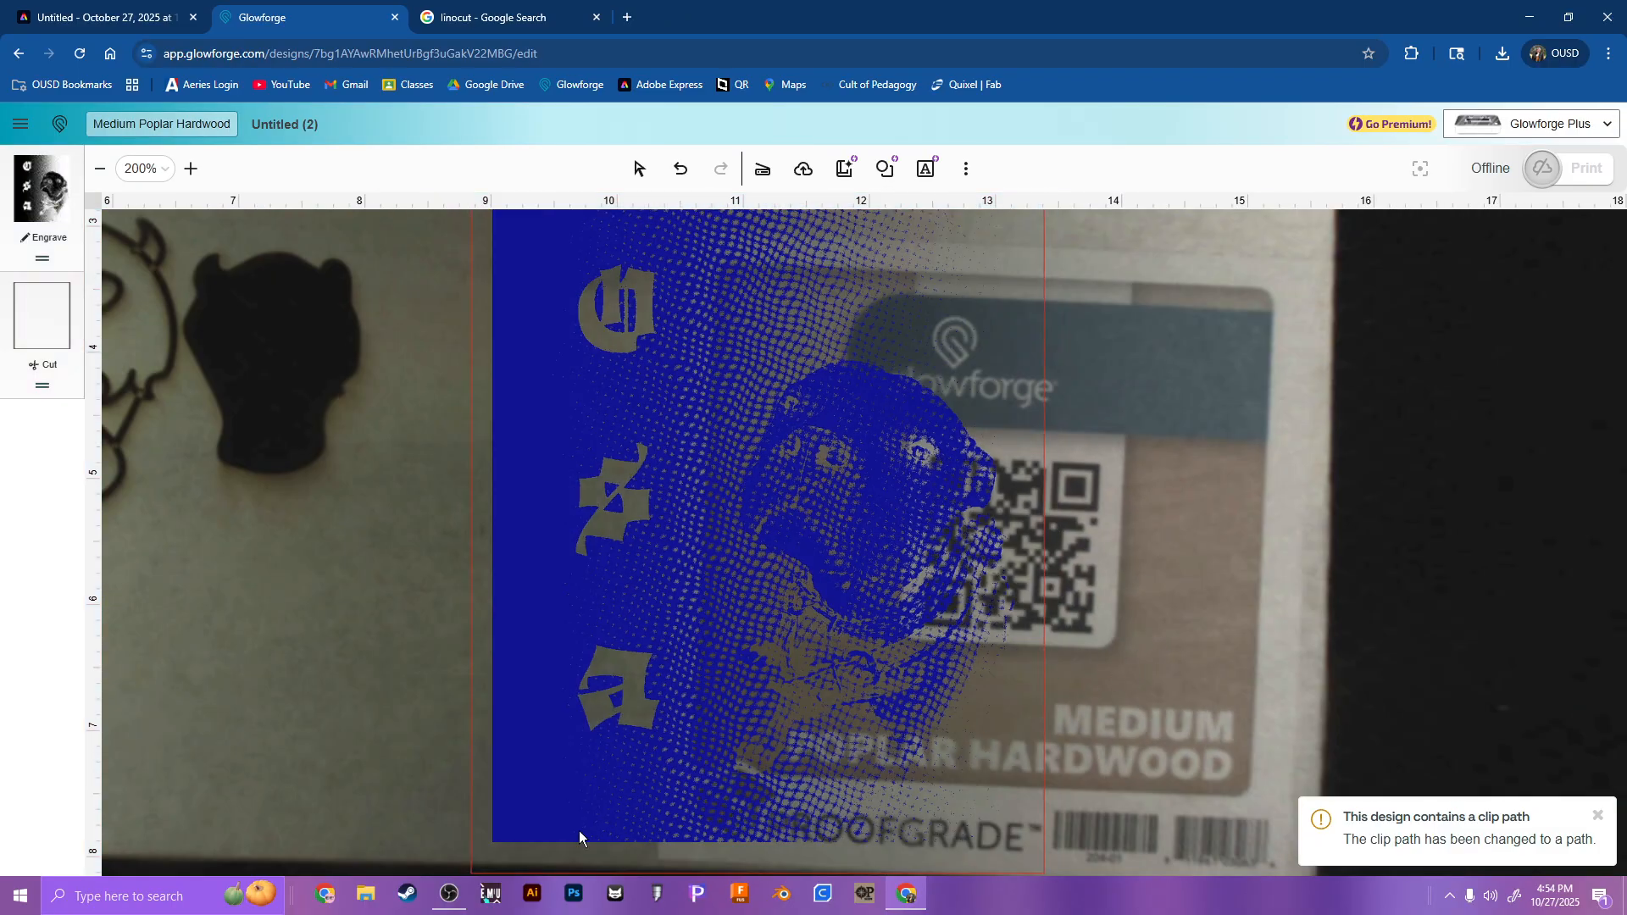
{"action": "left_click", "coordinate": [449, 897]}
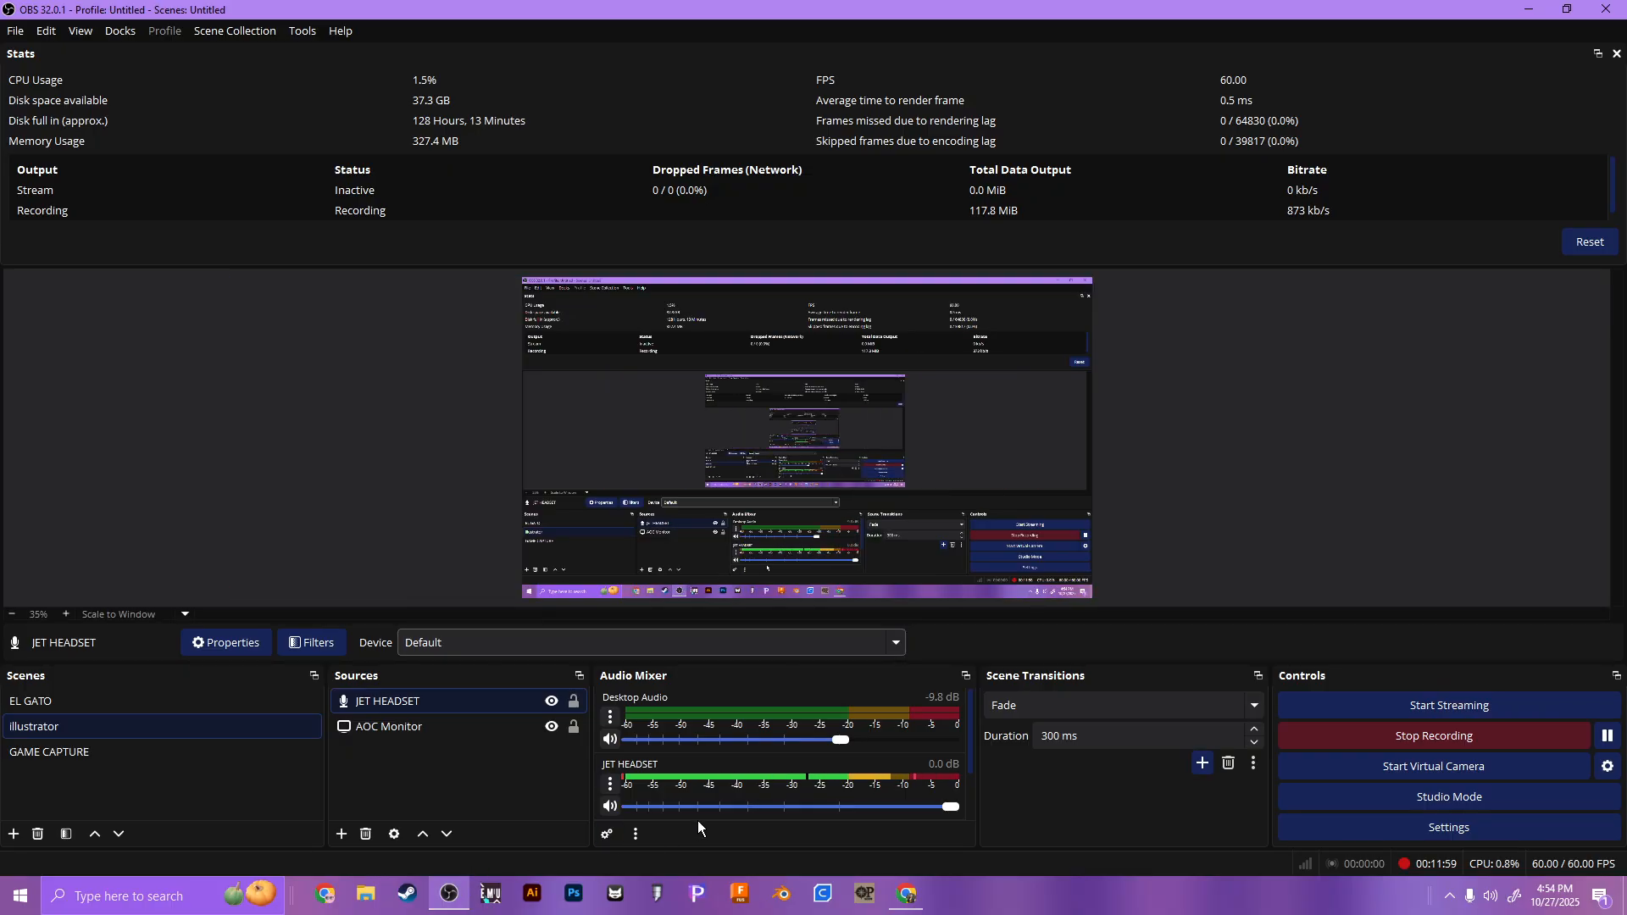